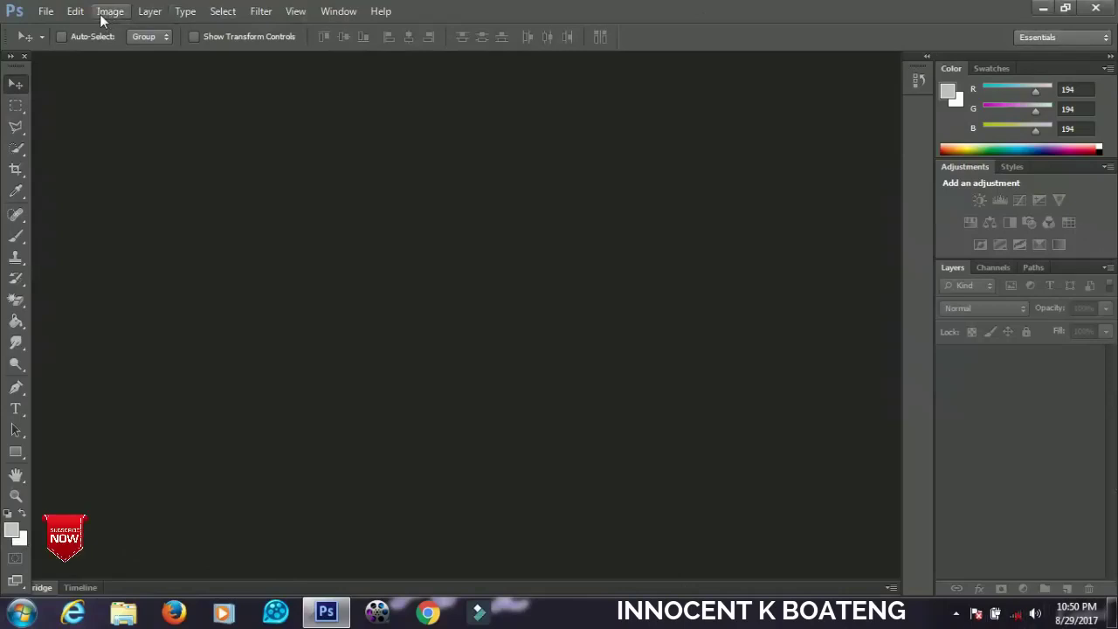
Create a new document named Thumbnails, 1280 by 720 pixels at 300 pixels/inch
left_click(44, 17)
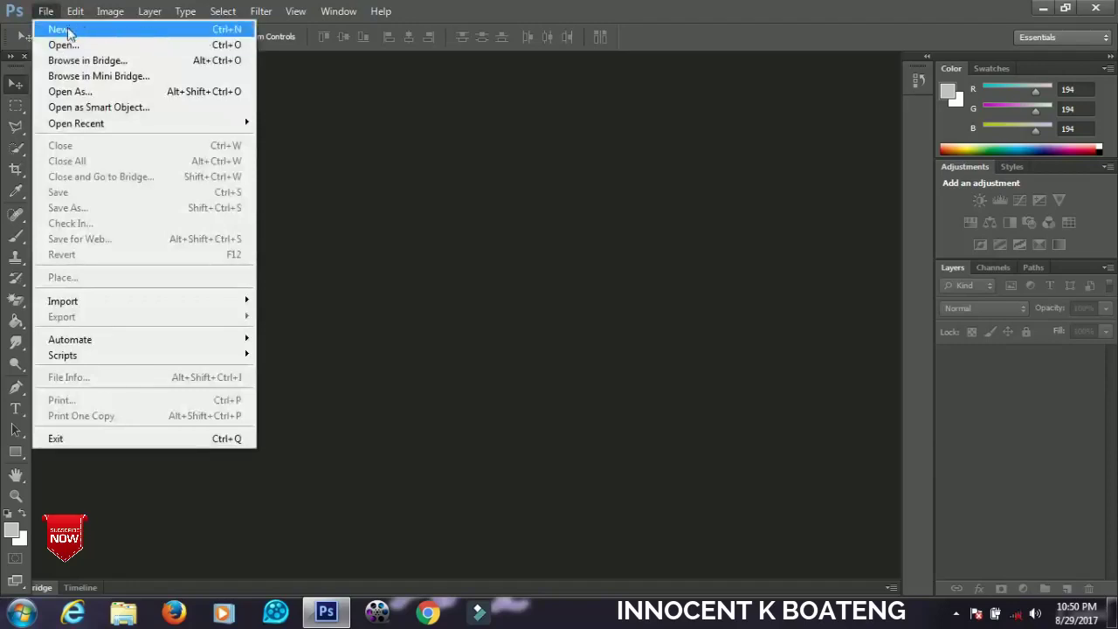
left_click(199, 35)
left_click_drag(499, 115, 499, 169)
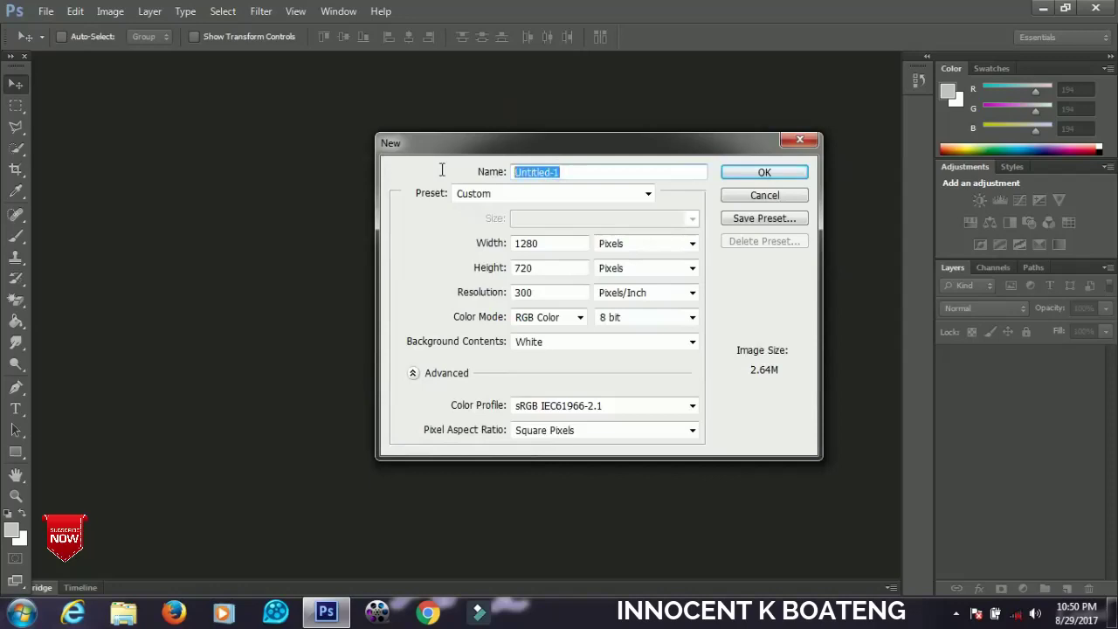
type("Thumbnails")
left_click(641, 244)
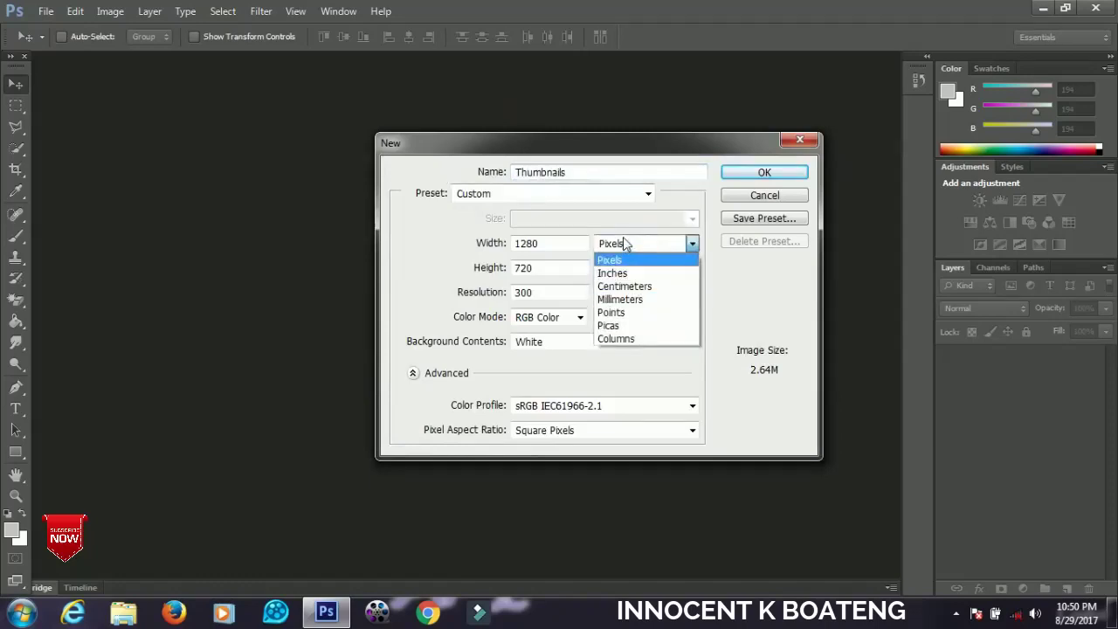
left_click(624, 260)
left_click_drag(546, 245, 445, 249)
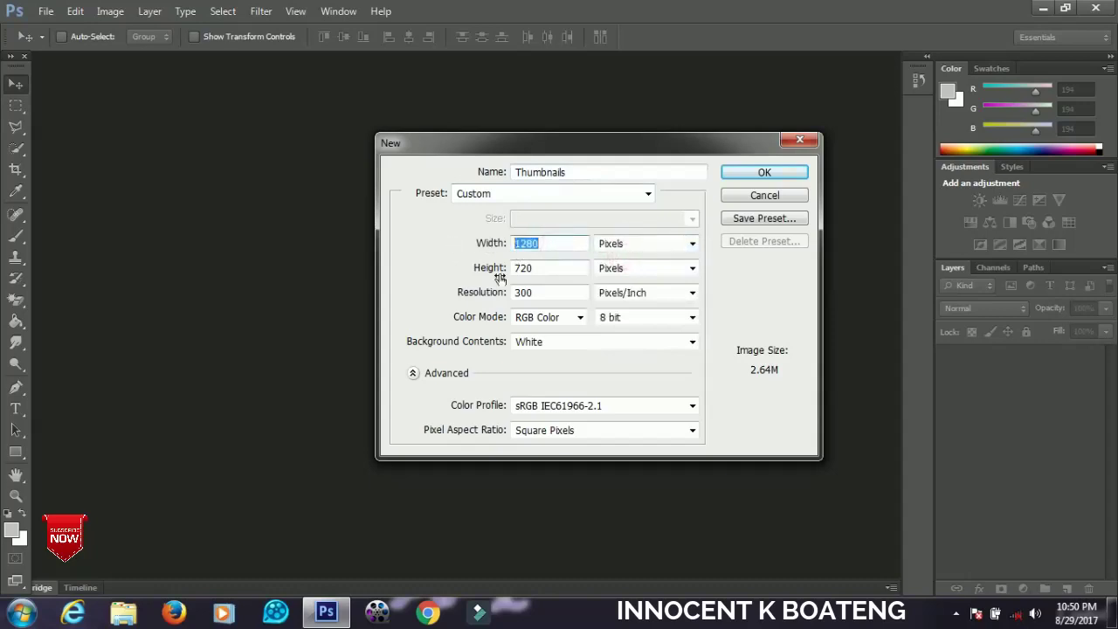
double_click(528, 268)
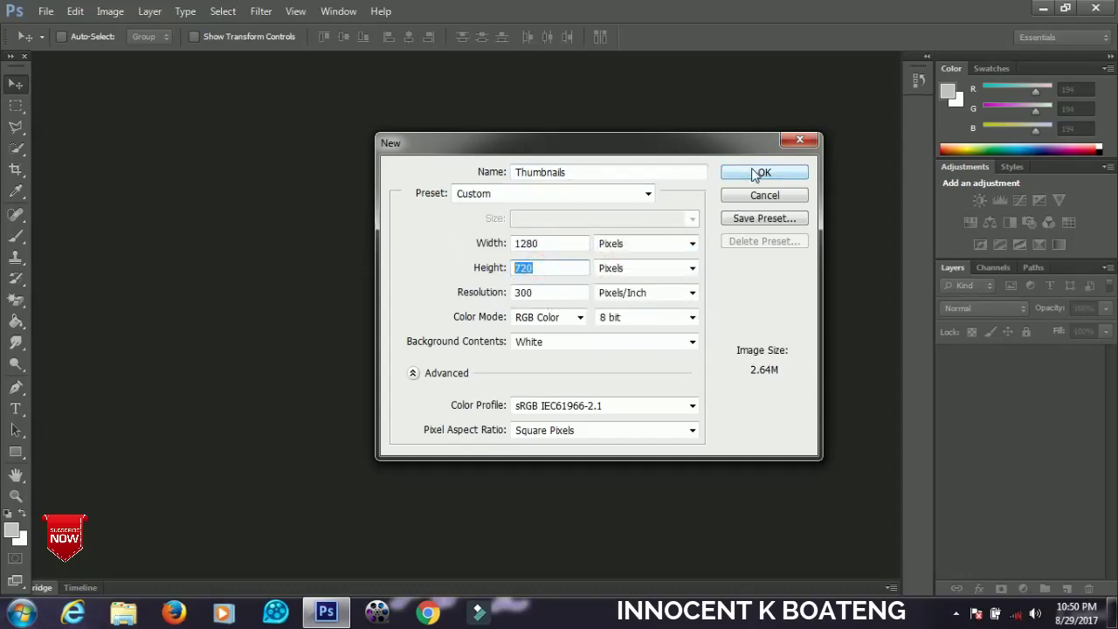
left_click_drag(563, 293, 481, 295)
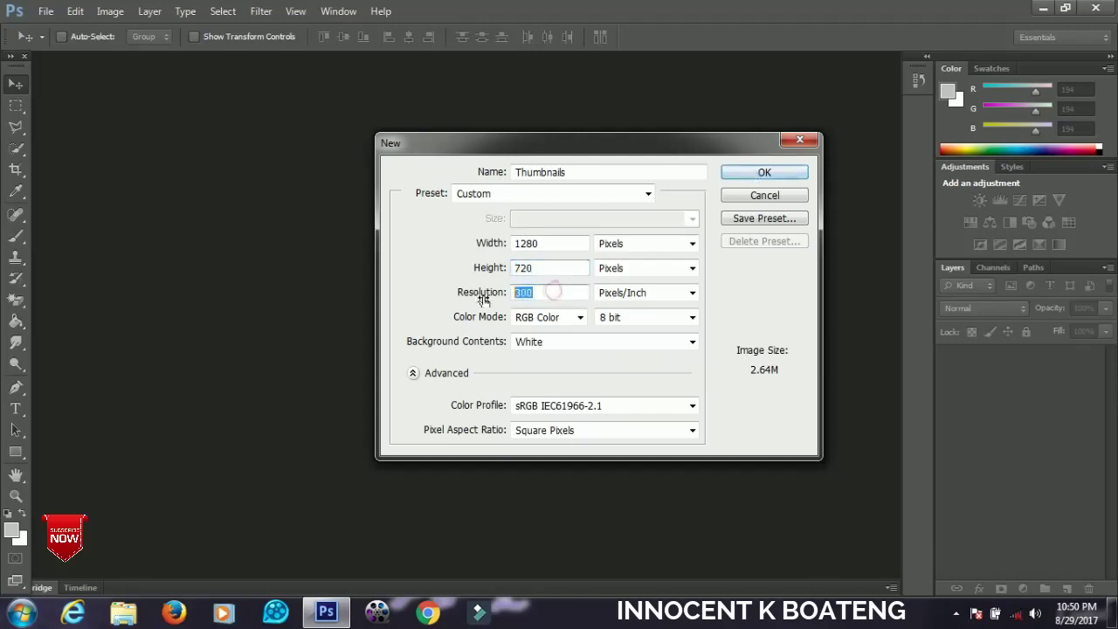
left_click(760, 173)
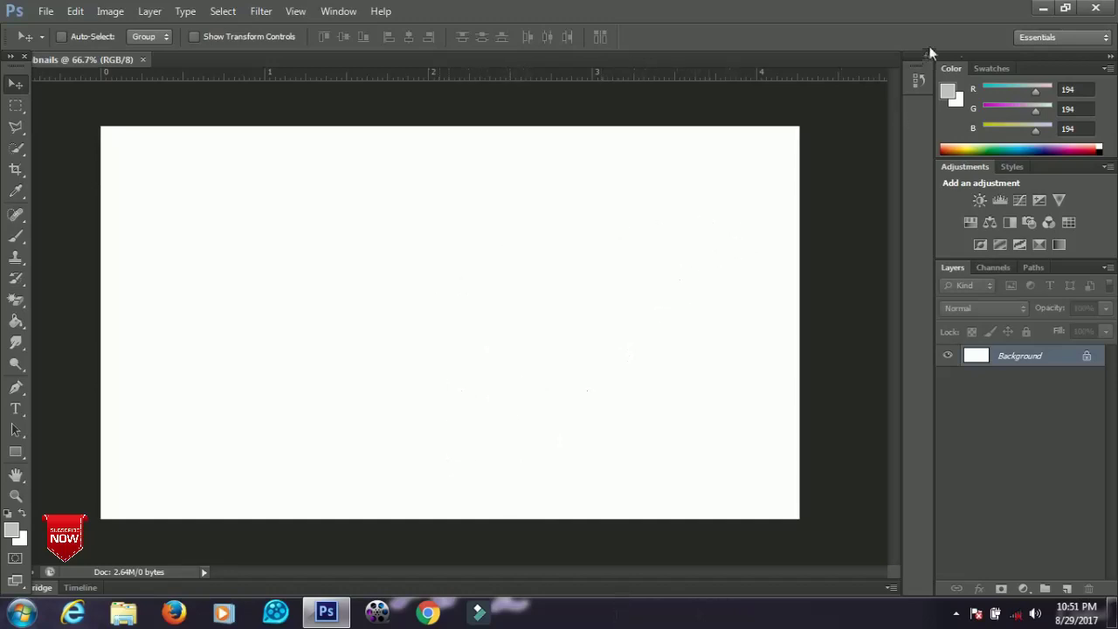
Place the Defender-Under-the-Bridge image from the desktop's Thumbnail Resources folder into the Photoshop document, filling the canvas
left_click(1045, 9)
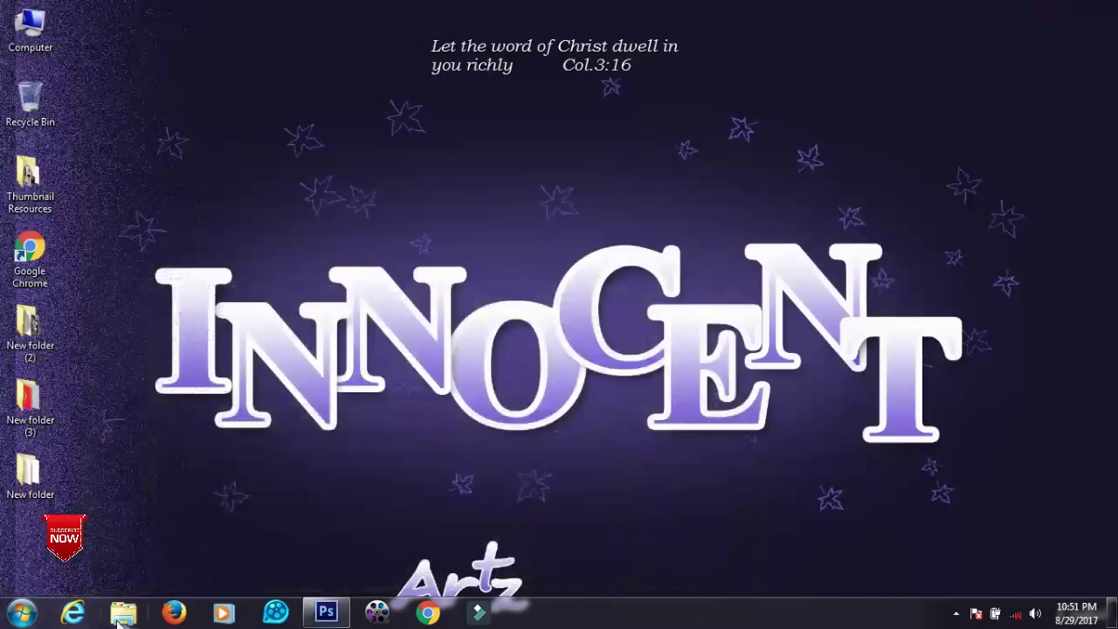
double_click(31, 196)
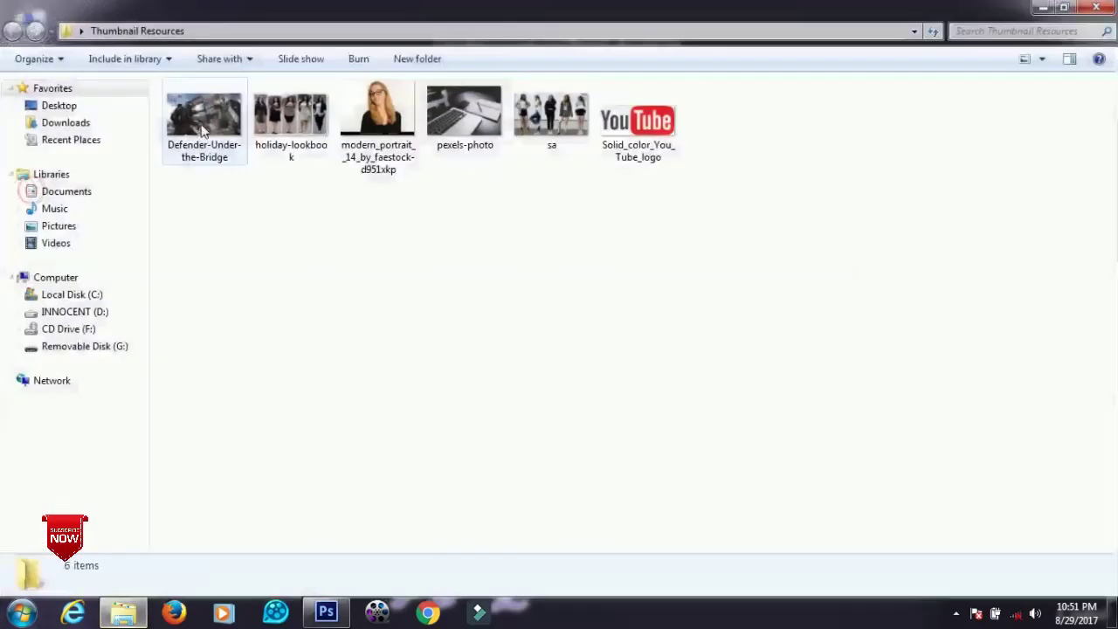
left_click(243, 144)
double_click(243, 144)
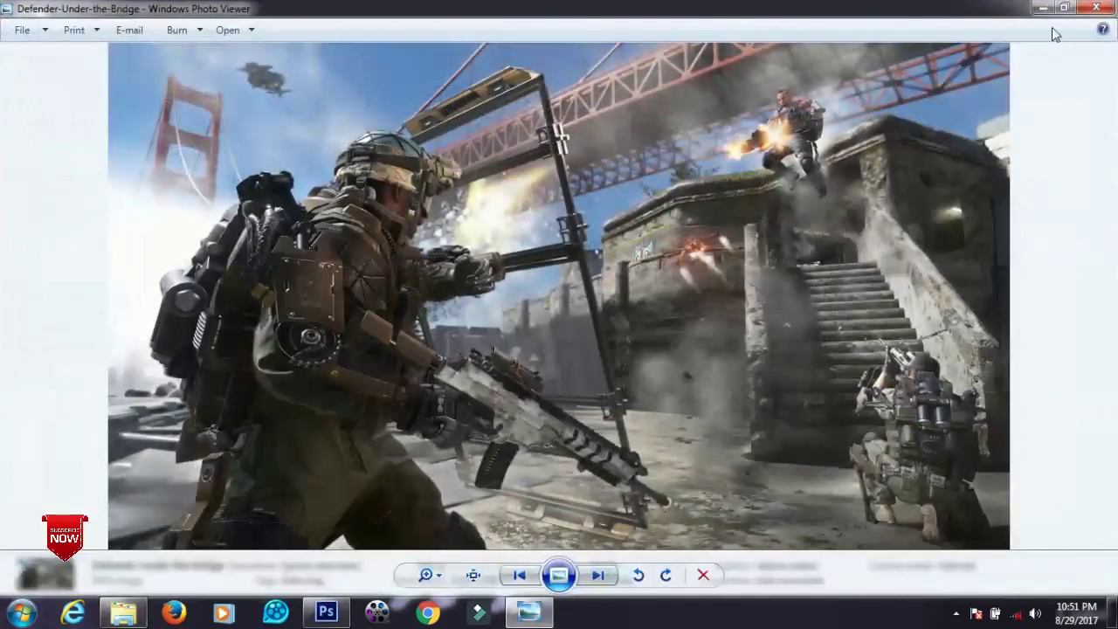
left_click(1095, 8)
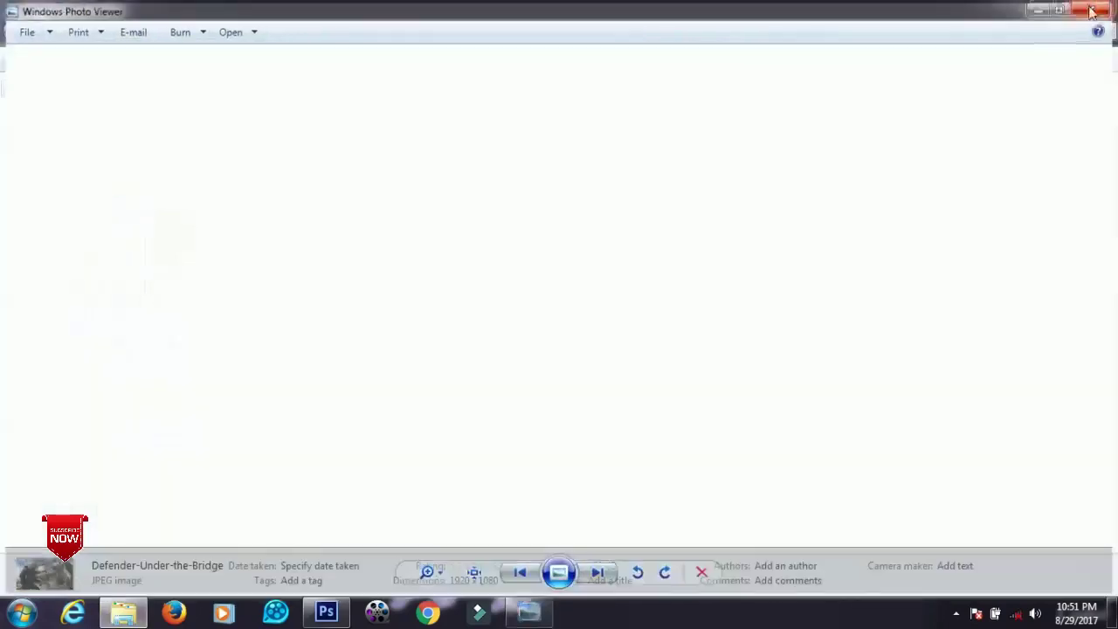
left_click_drag(193, 127, 439, 448)
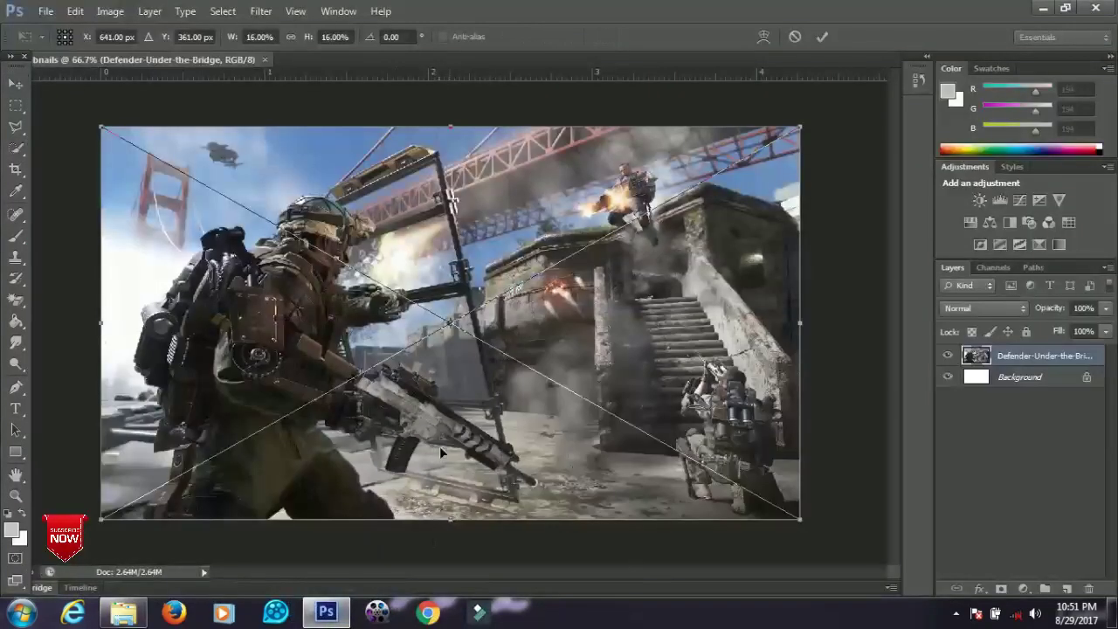
key("Return")
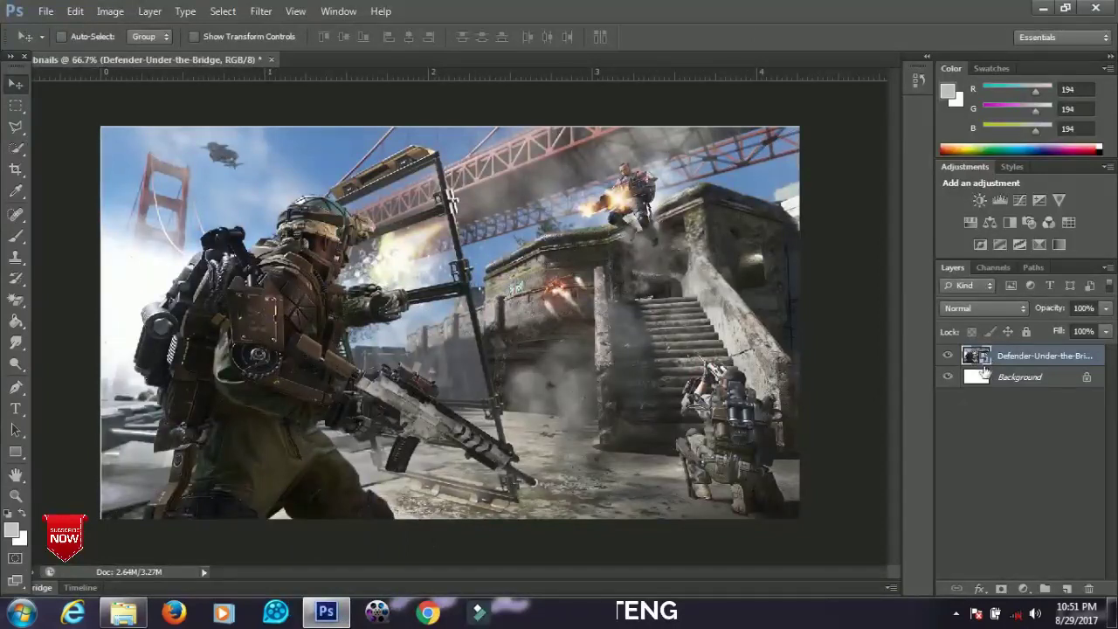
Rasterize the placed soldier image layer and scale it up slightly so it fully covers the canvas
right_click(1007, 369)
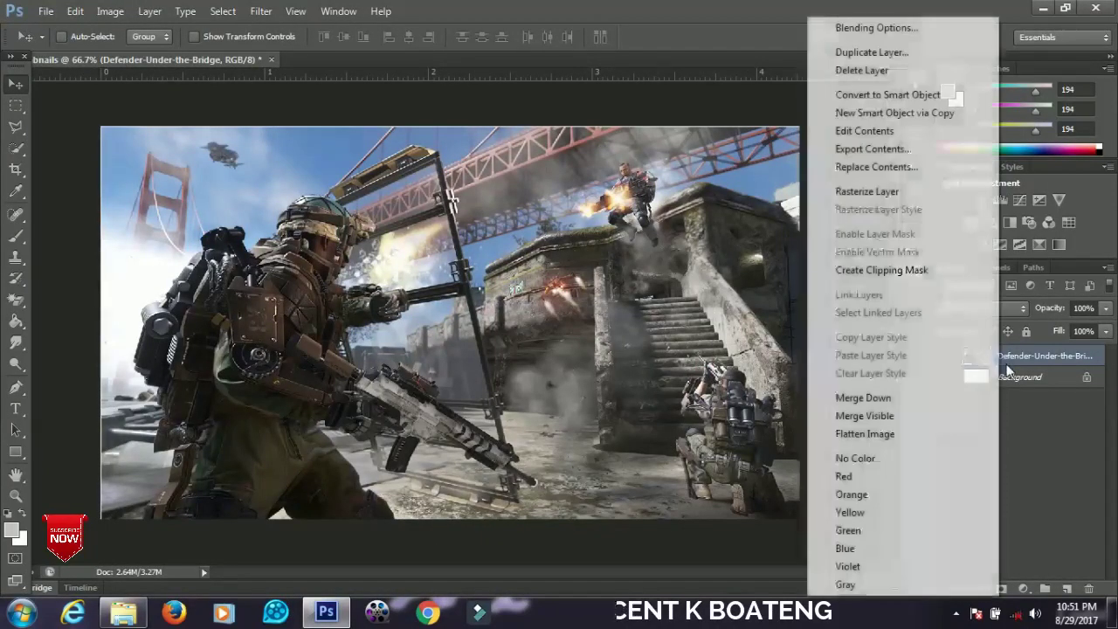
left_click(862, 193)
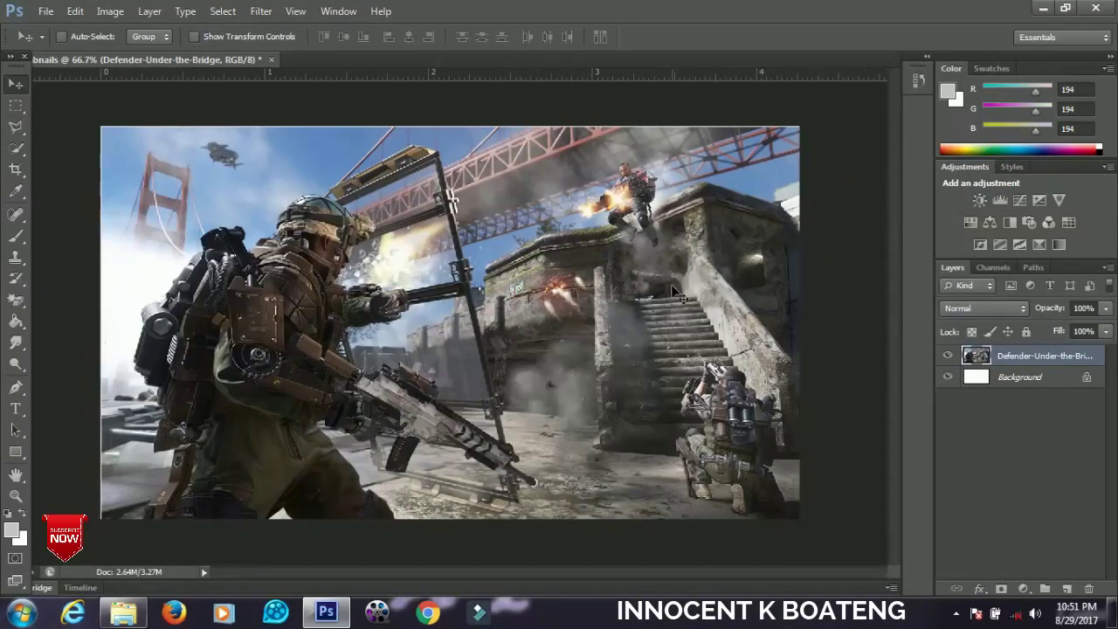
key("ctrl+t")
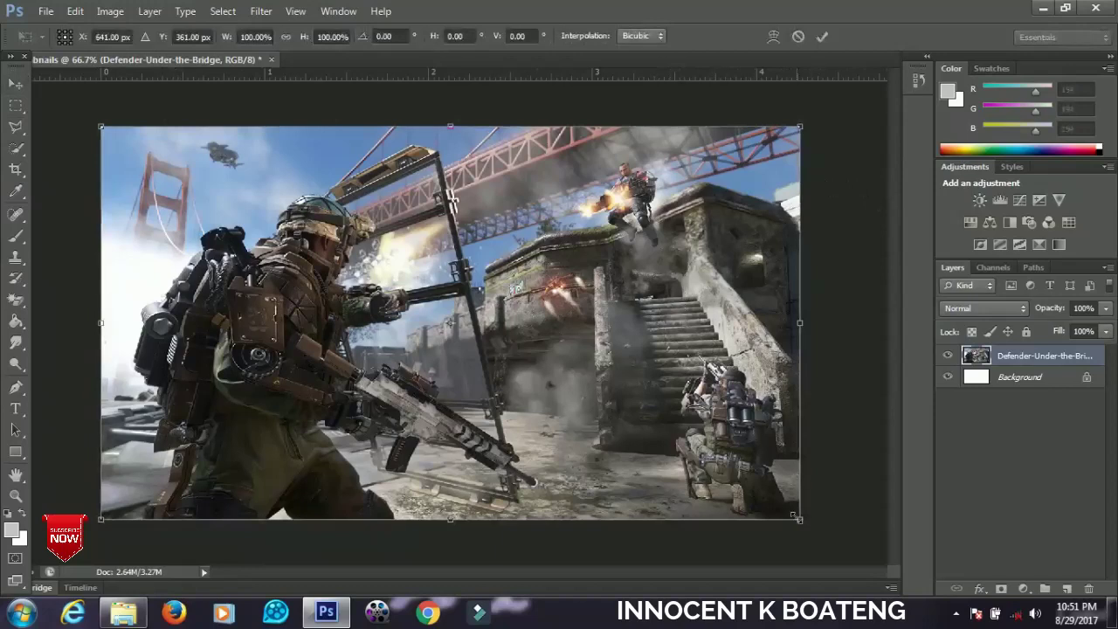
left_click_drag(798, 518, 797, 514)
key("Return")
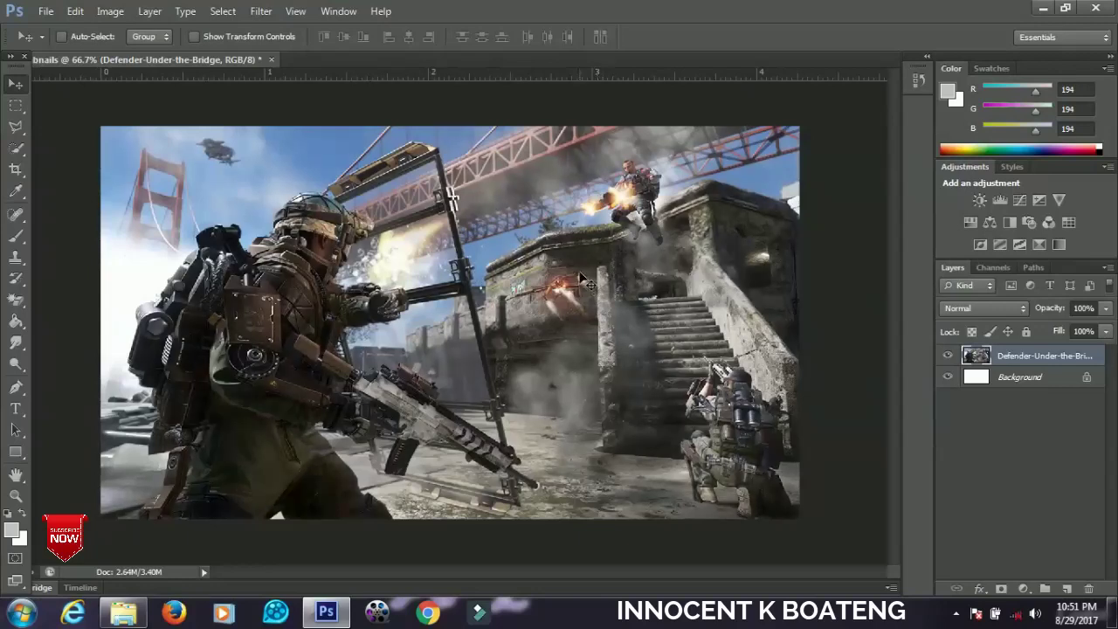
key("ctrl+minus")
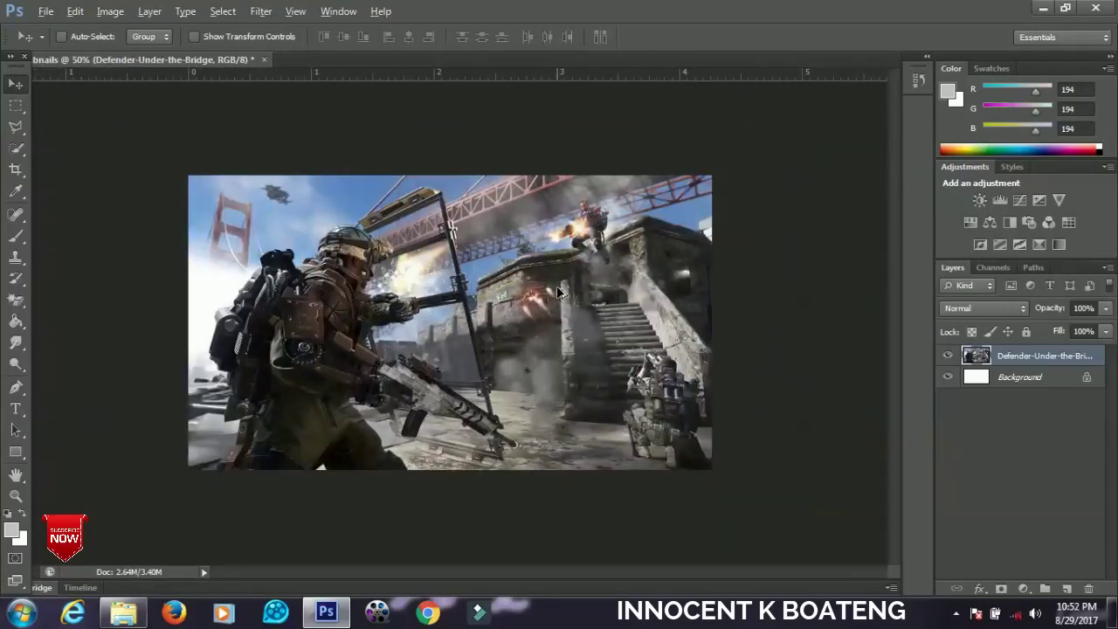
key("ctrl+plus")
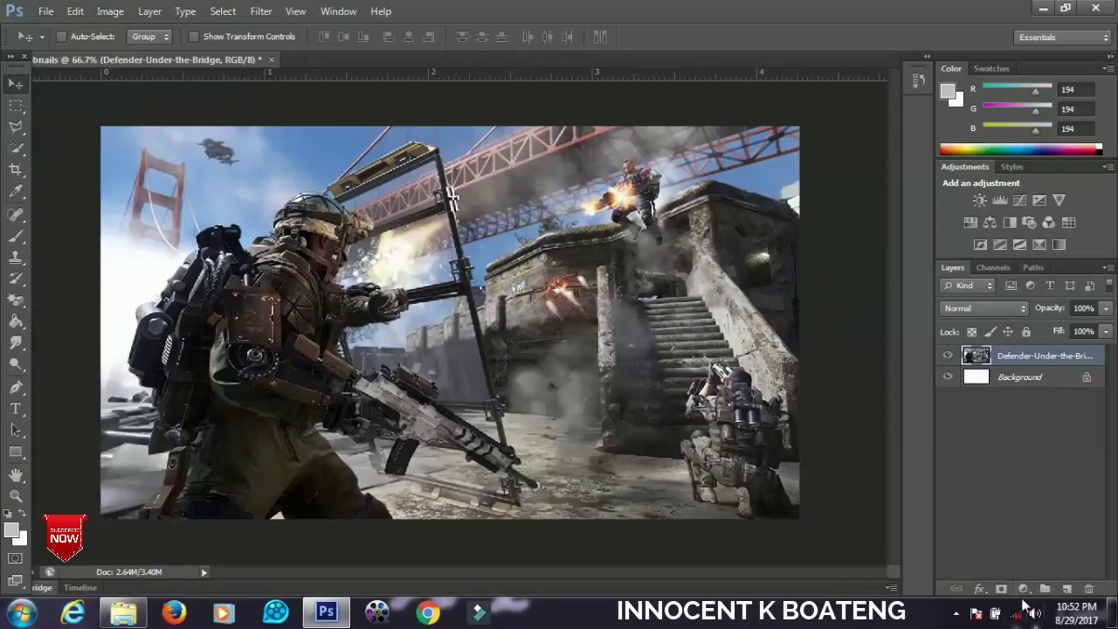
Add a Hue/Saturation adjustment layer with Saturation +35 above the soldier image and compare the picture with and without it
left_click(1023, 588)
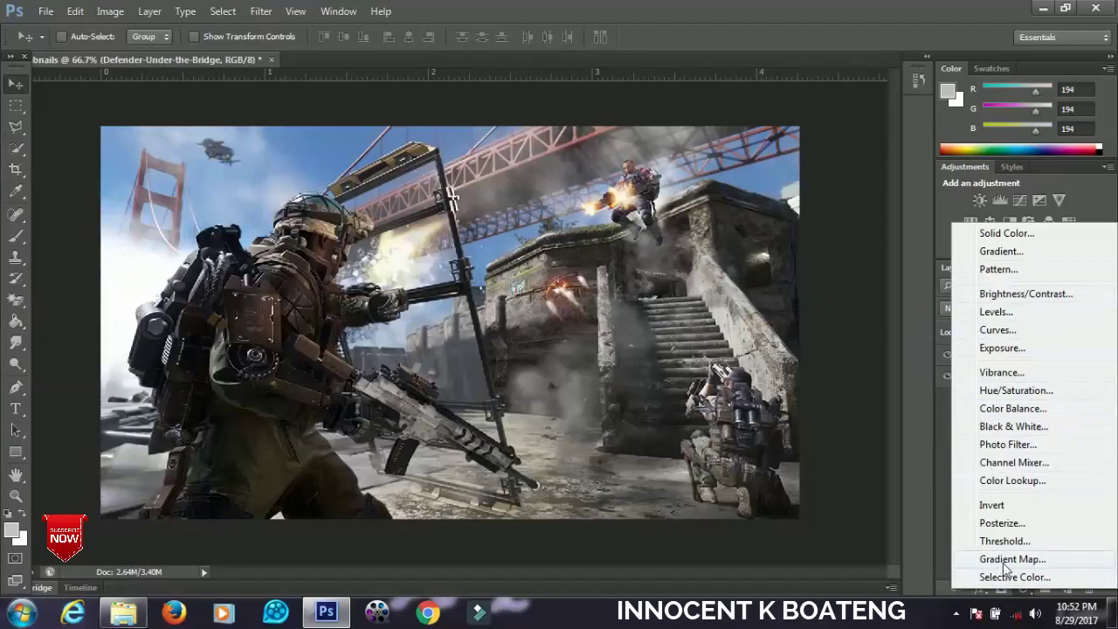
left_click(1006, 395)
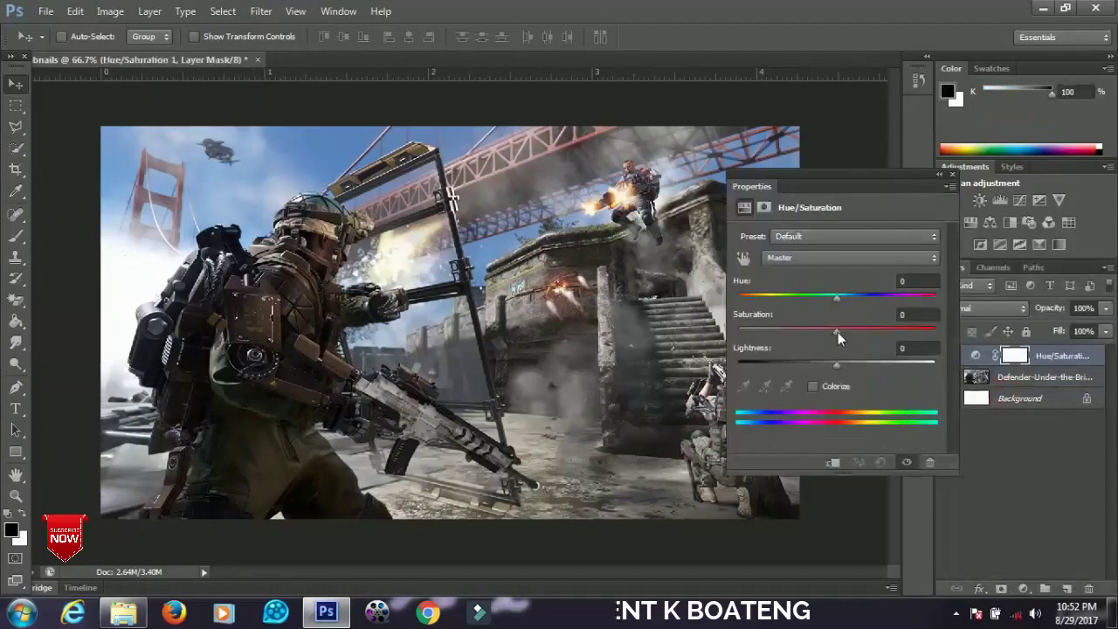
left_click_drag(839, 329, 867, 339)
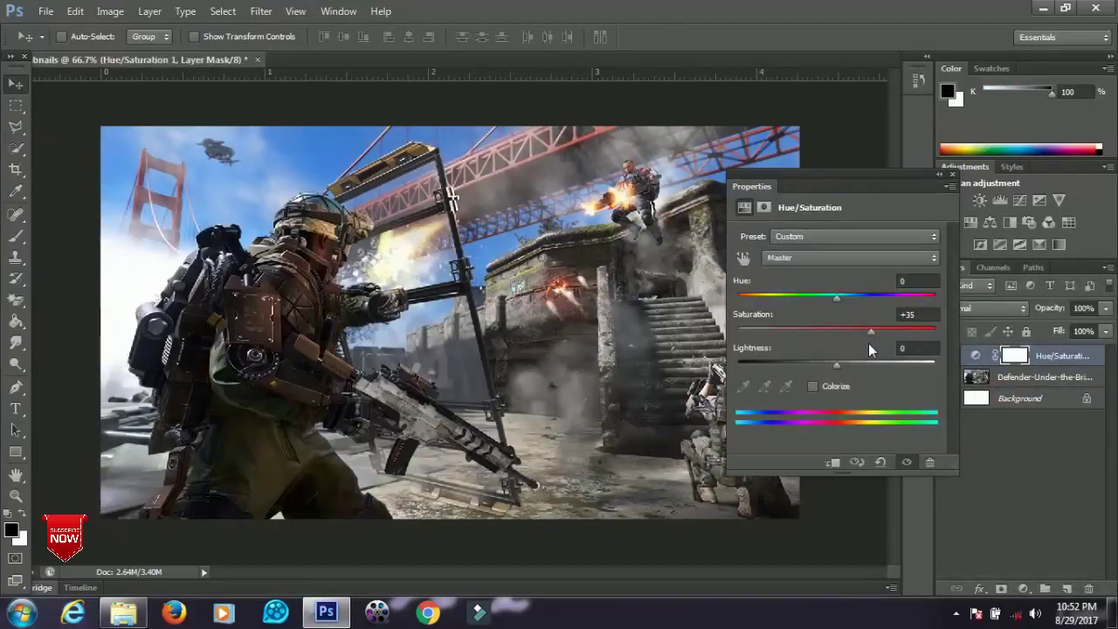
left_click(951, 176)
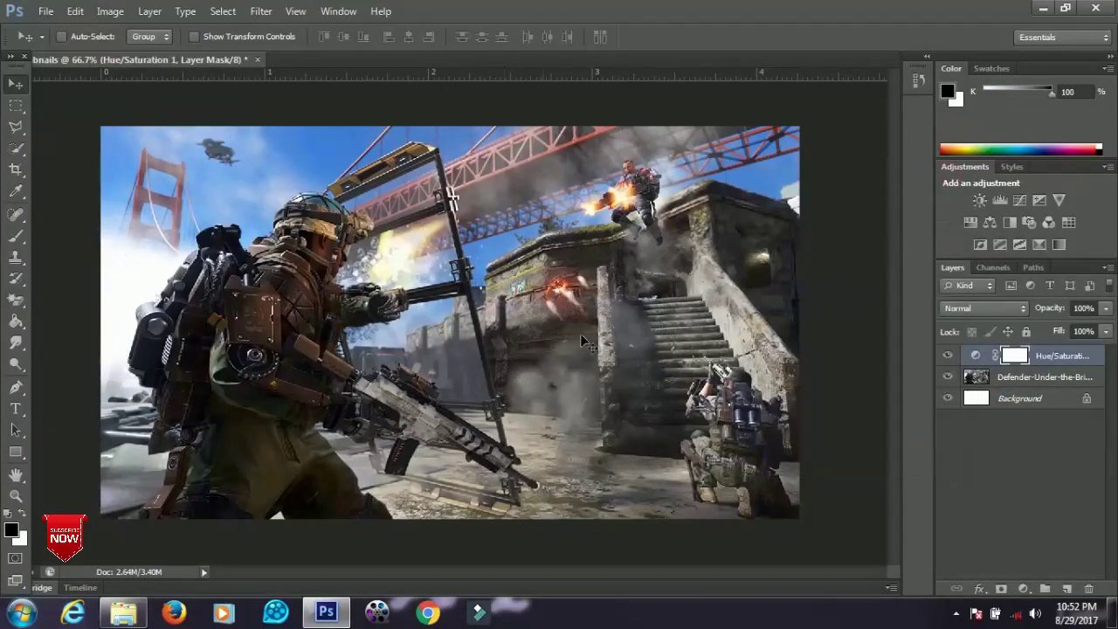
left_click(948, 357)
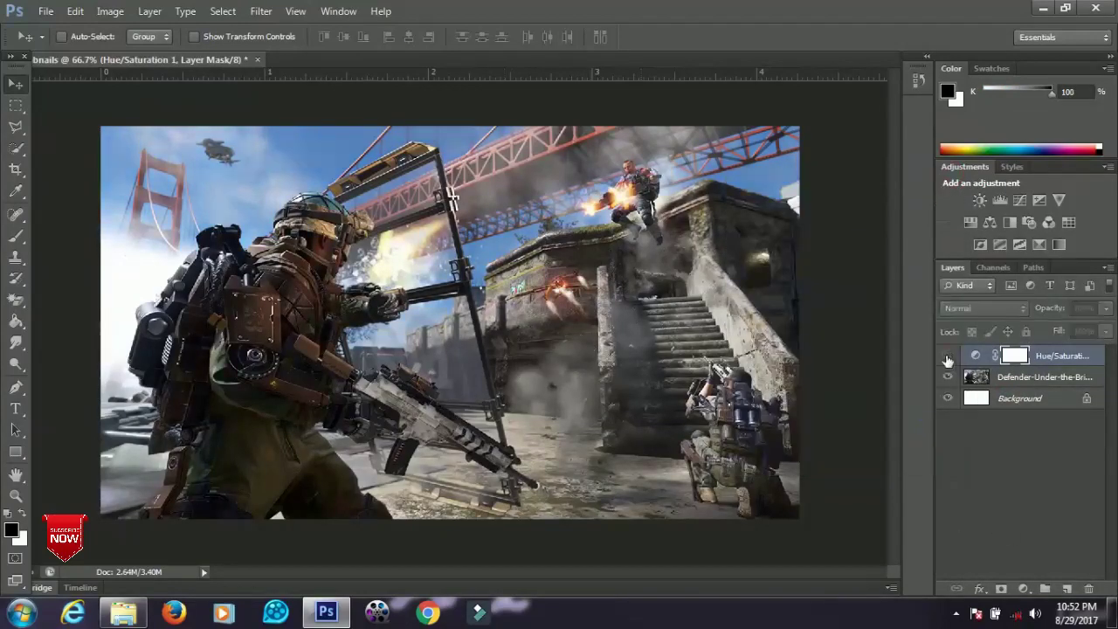
left_click(948, 357)
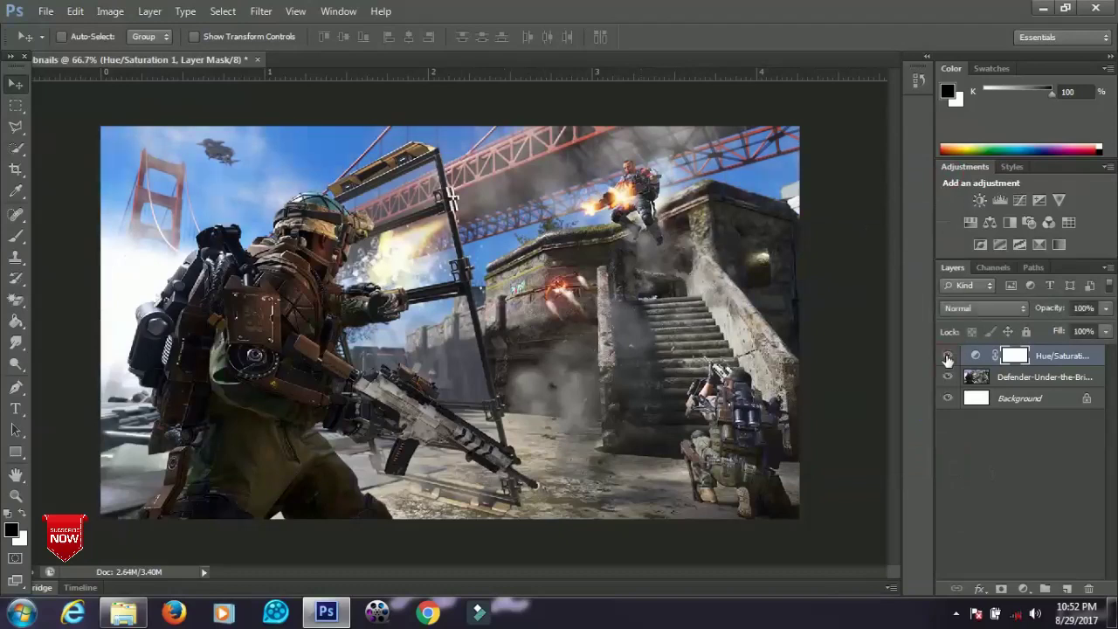
Add a Gradient Map adjustment layer above the Hue/Saturation layer and open its gradient for editing
left_click(1024, 590)
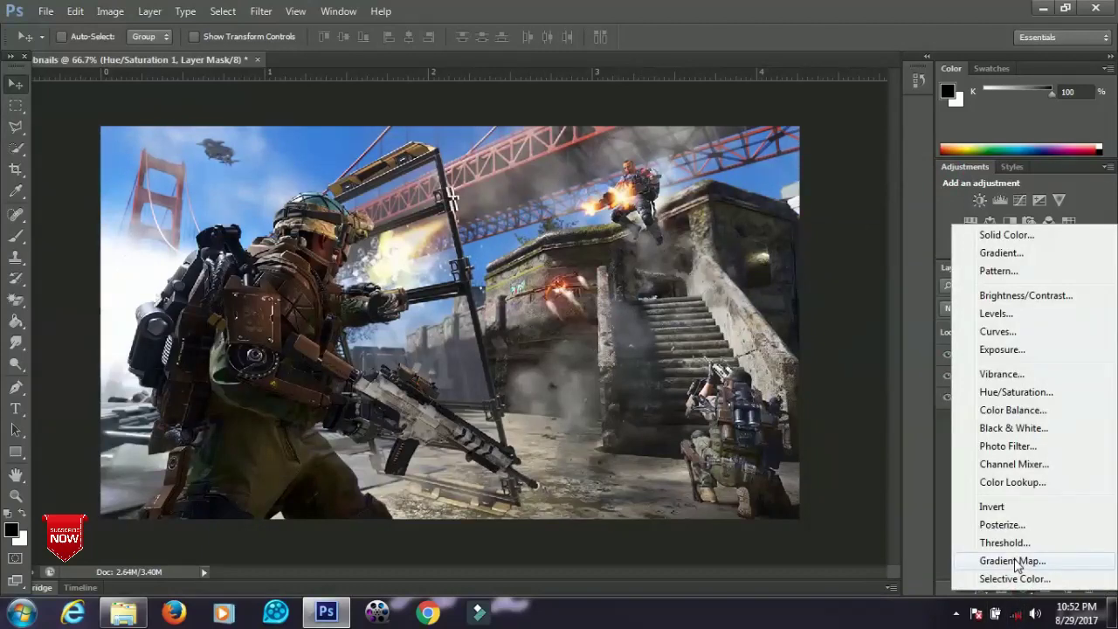
left_click(1012, 561)
left_click_drag(810, 178, 901, 152)
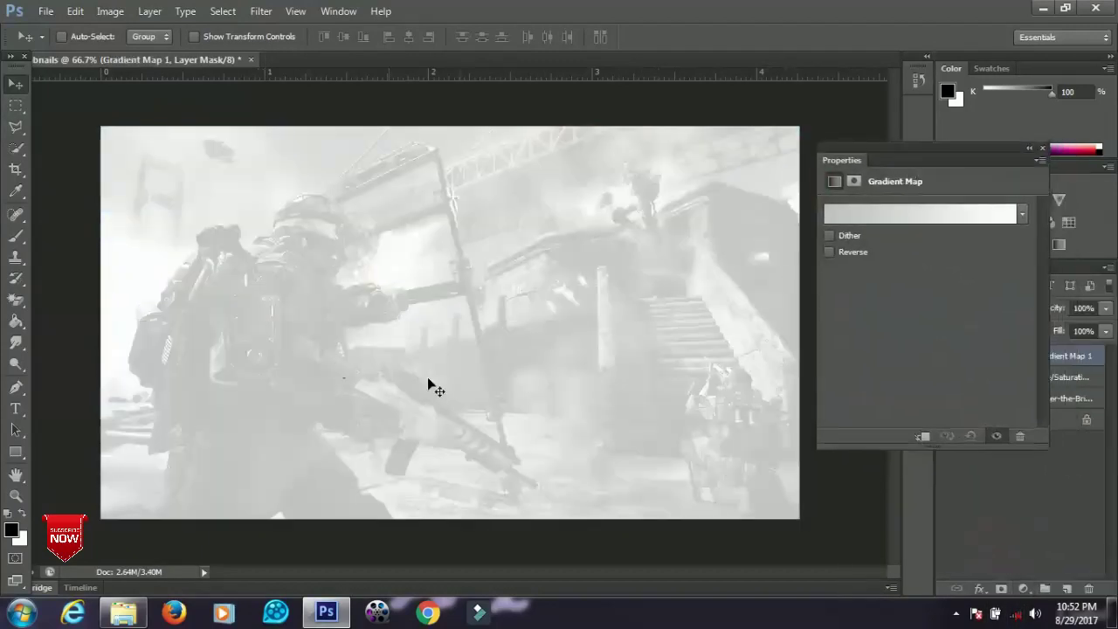
left_click(881, 217)
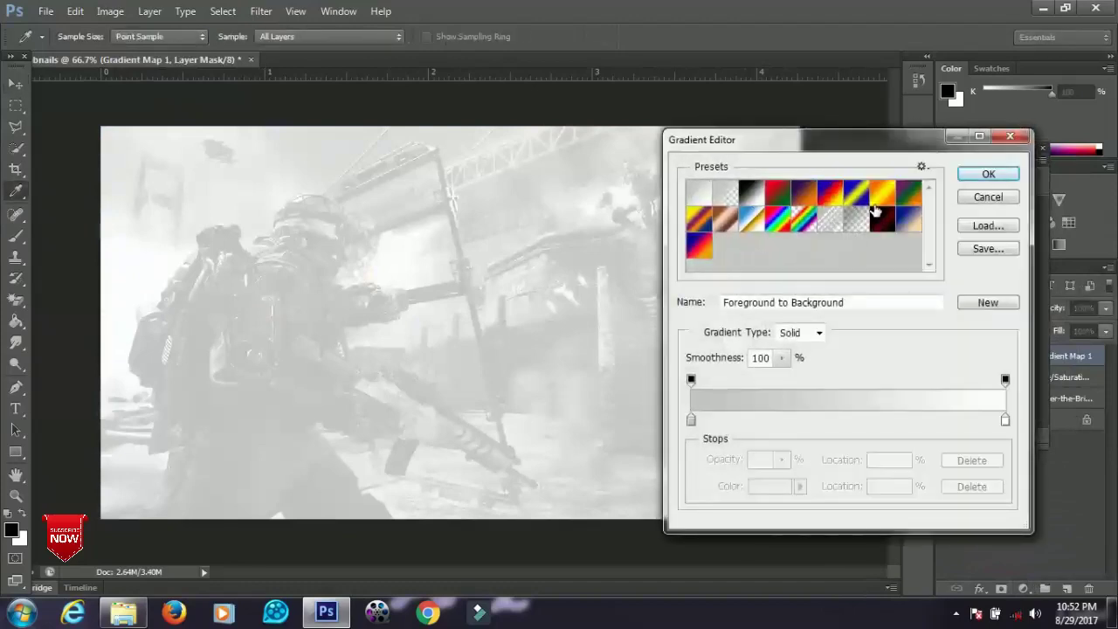
Try several gradient presets on the gradient map, including Black, White and Blue, Yellow, Blue
left_click(749, 196)
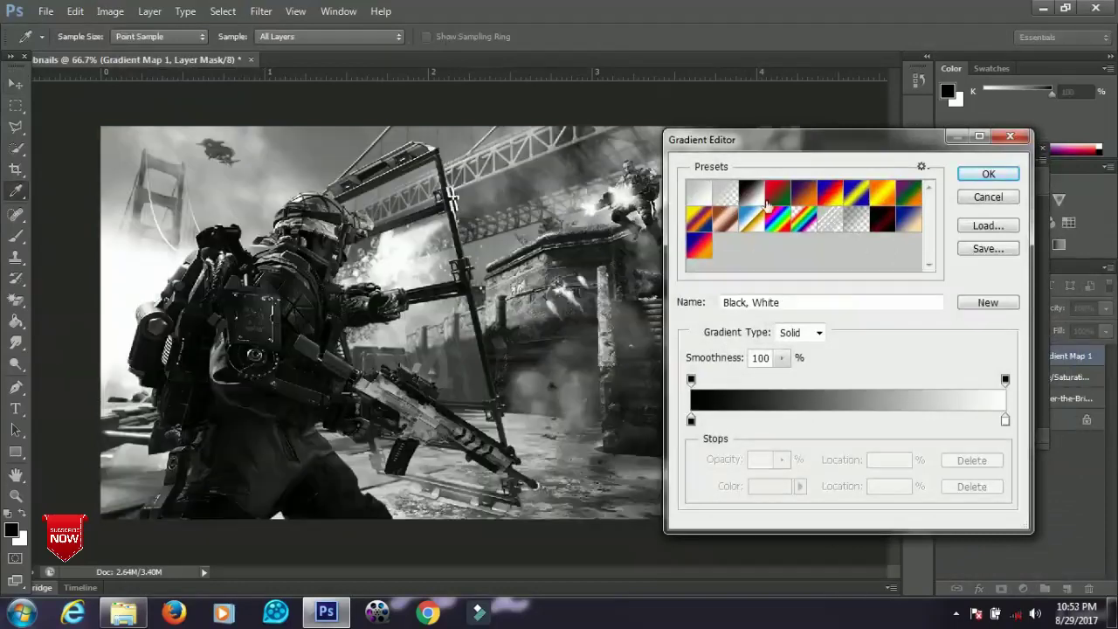
left_click(768, 201)
left_click(822, 203)
left_click(802, 201)
left_click(858, 201)
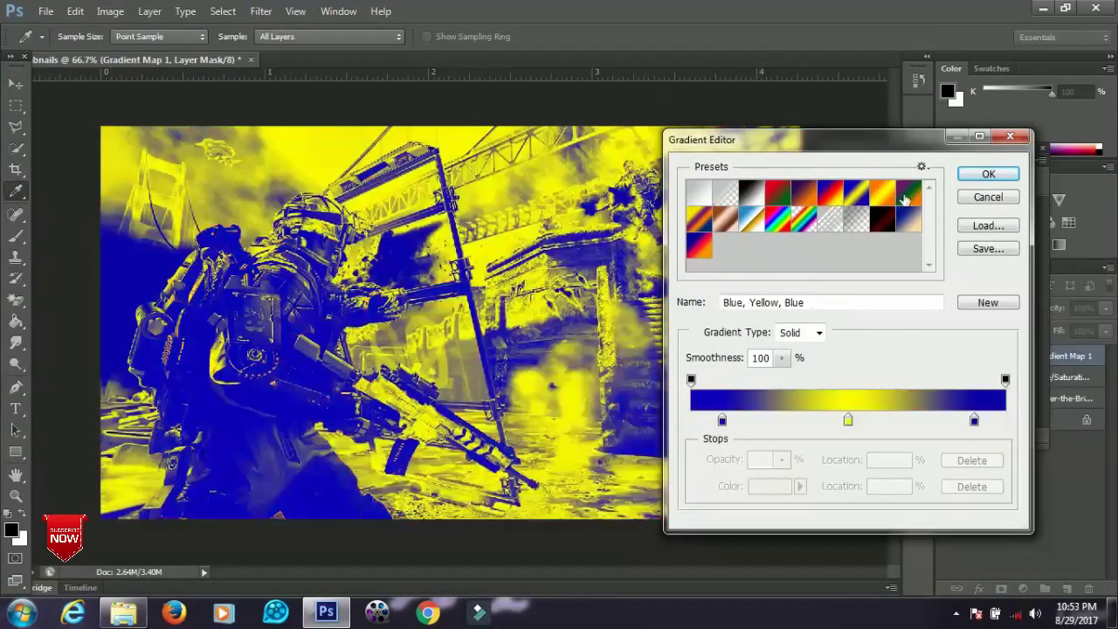
left_click(907, 195)
left_click(908, 220)
left_click(882, 220)
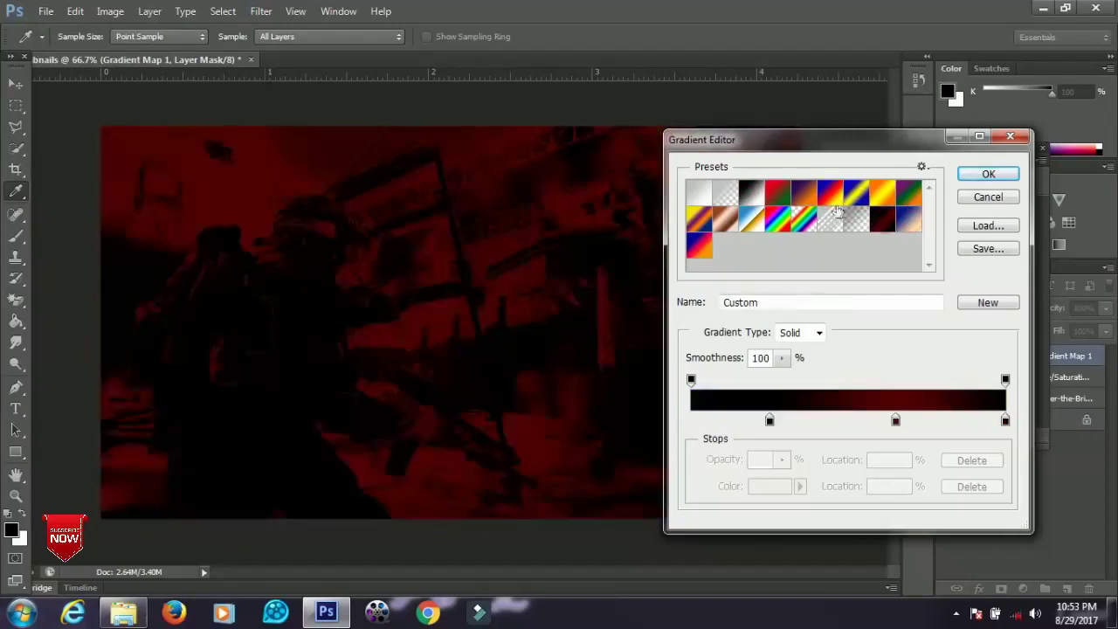
Apply the Violet, Orange preset to the gradient map and close its settings
left_click(804, 205)
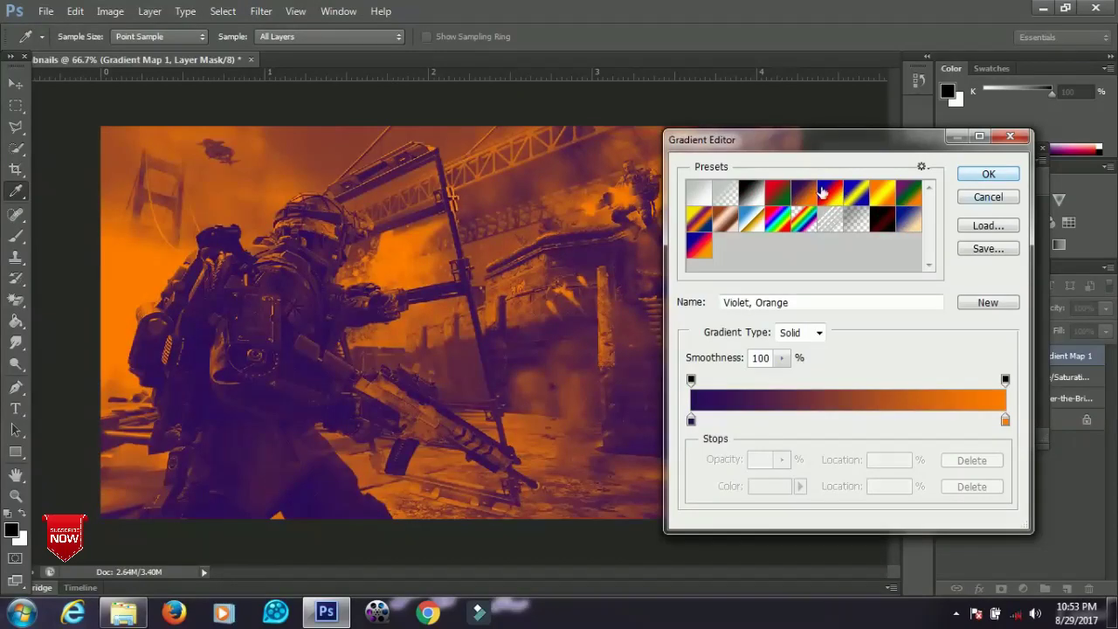
left_click(972, 177)
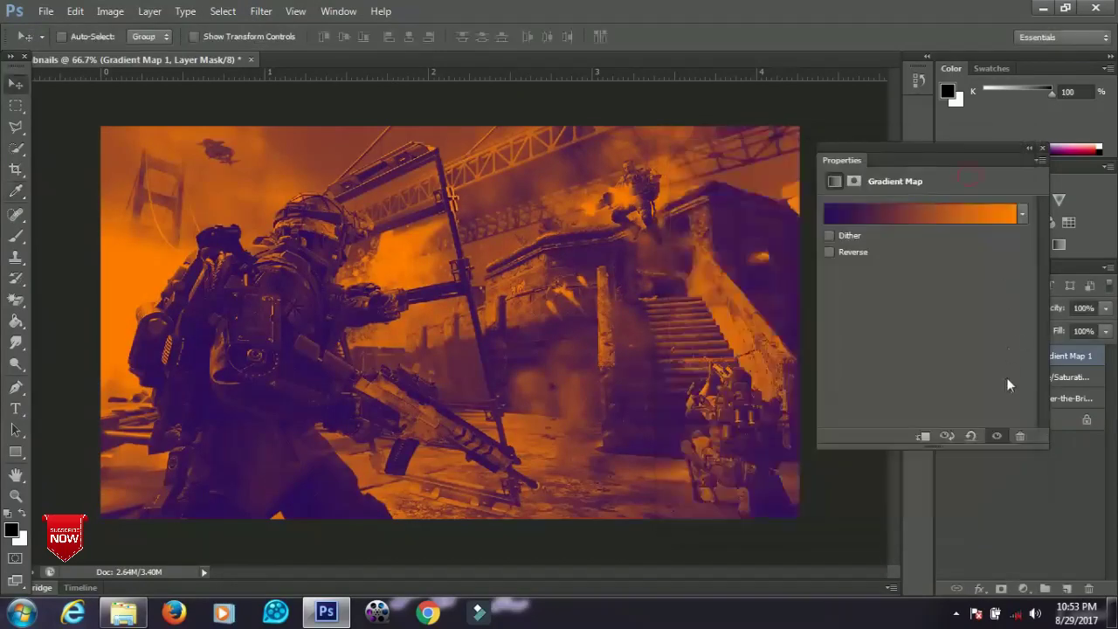
left_click(1031, 150)
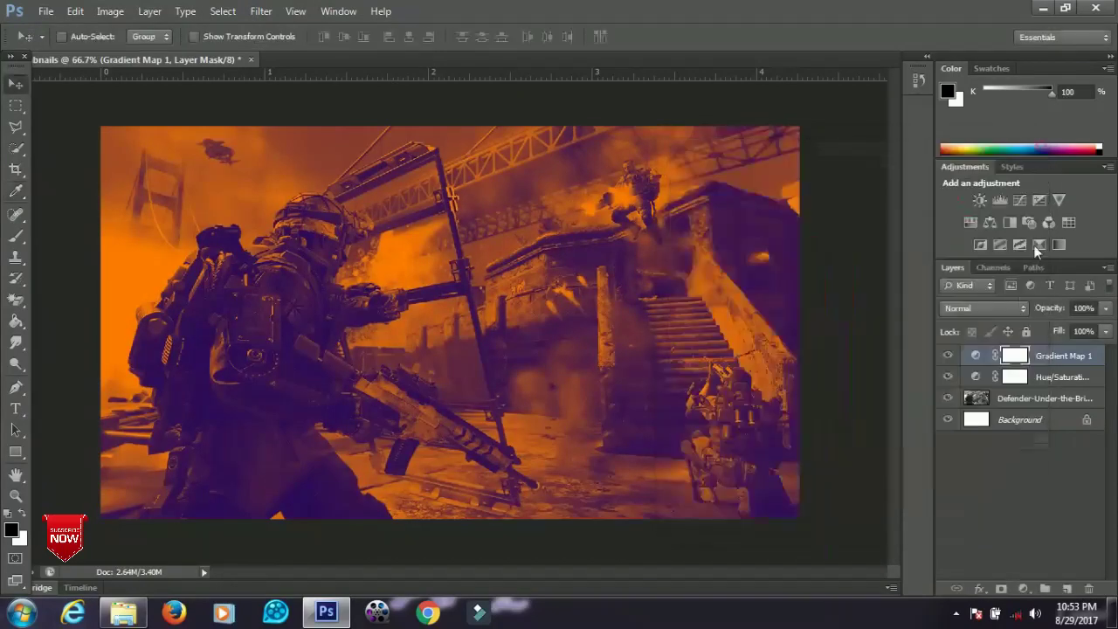
Set the Gradient Map layer's blending mode to Soft Light and lower its opacity to 50%
left_click(967, 308)
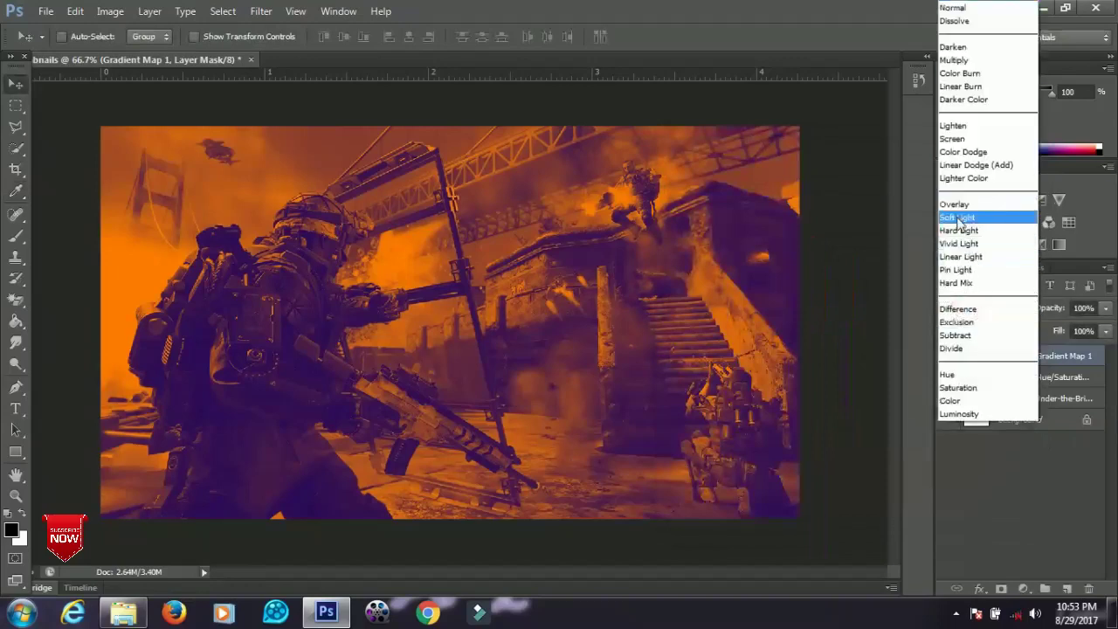
left_click(959, 218)
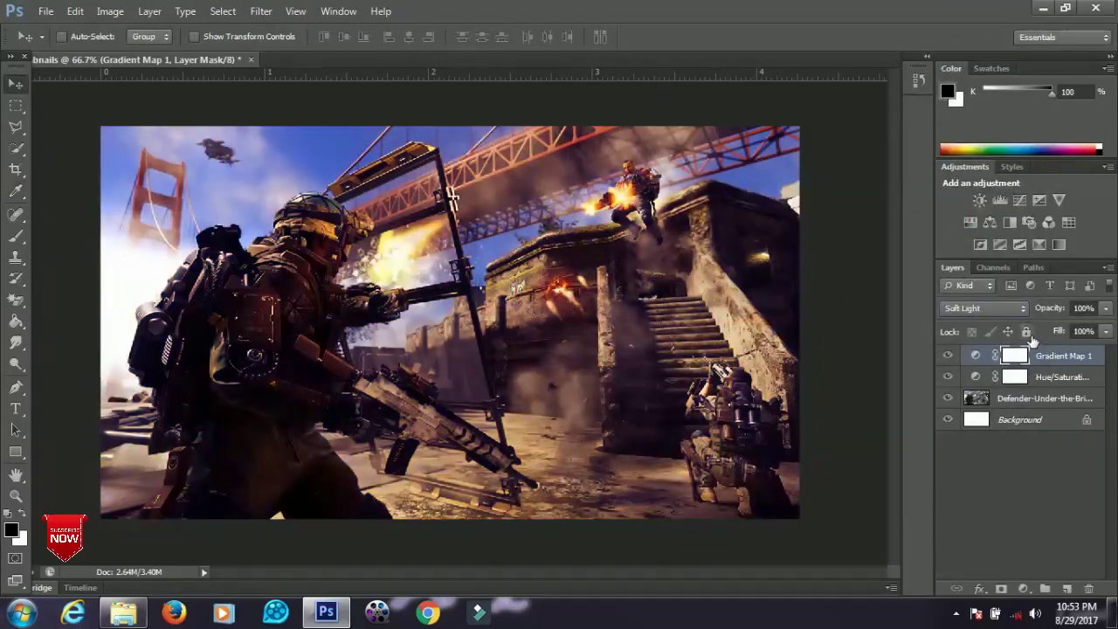
left_click_drag(1048, 303, 1023, 312)
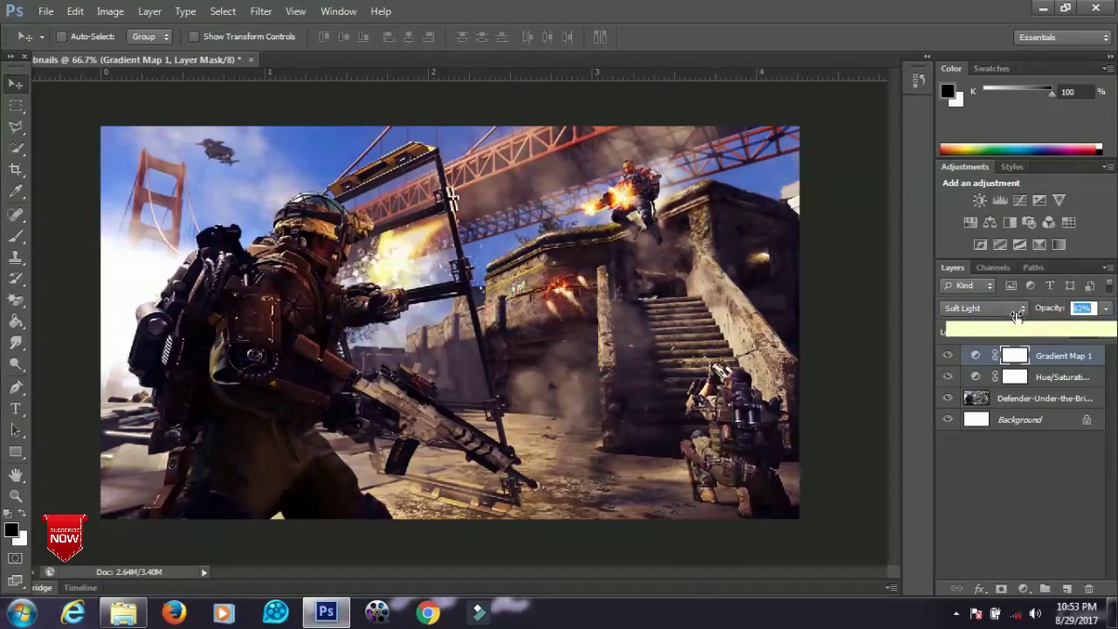
left_click_drag(1014, 318, 1018, 321)
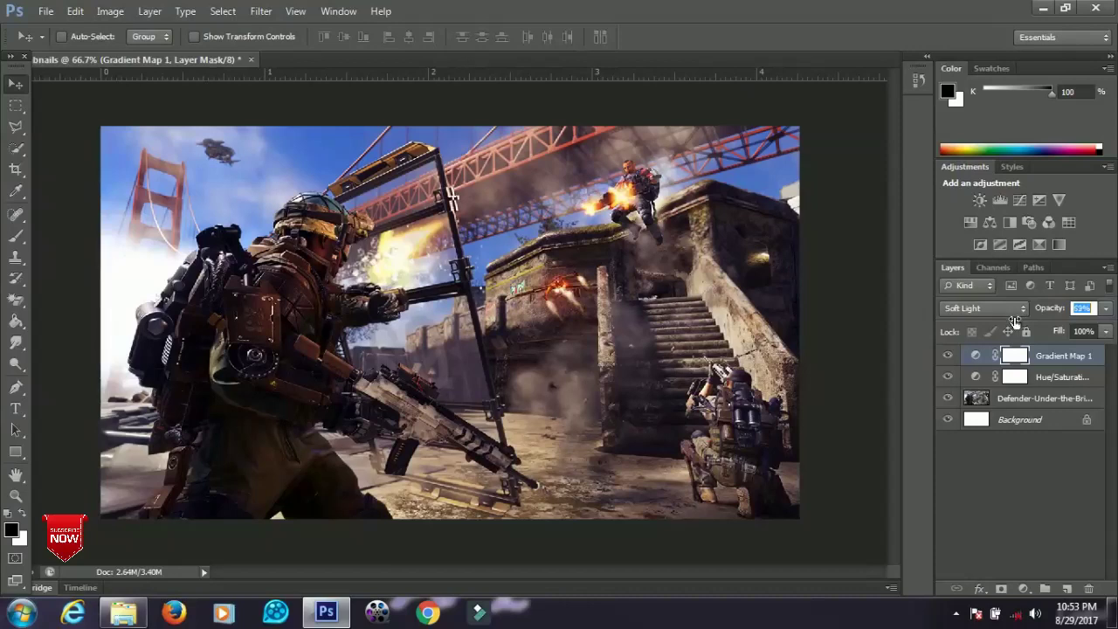
left_click_drag(1015, 322, 996, 321)
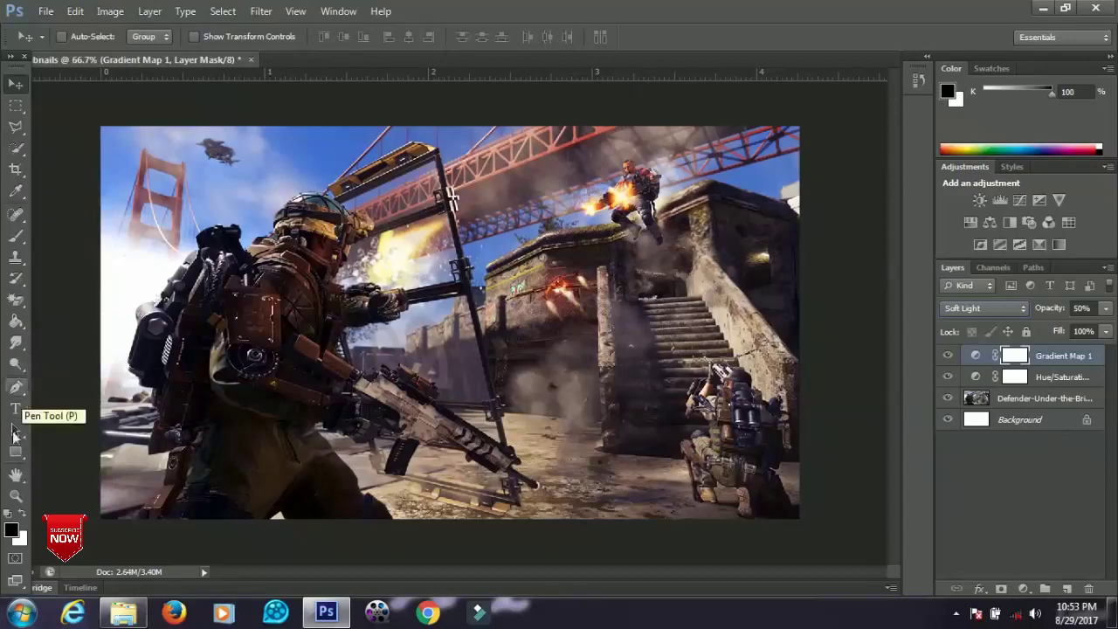
Draw a rectangle shape about 692 by 226 px over the building, extending past the canvas's right edge
left_click(12, 455)
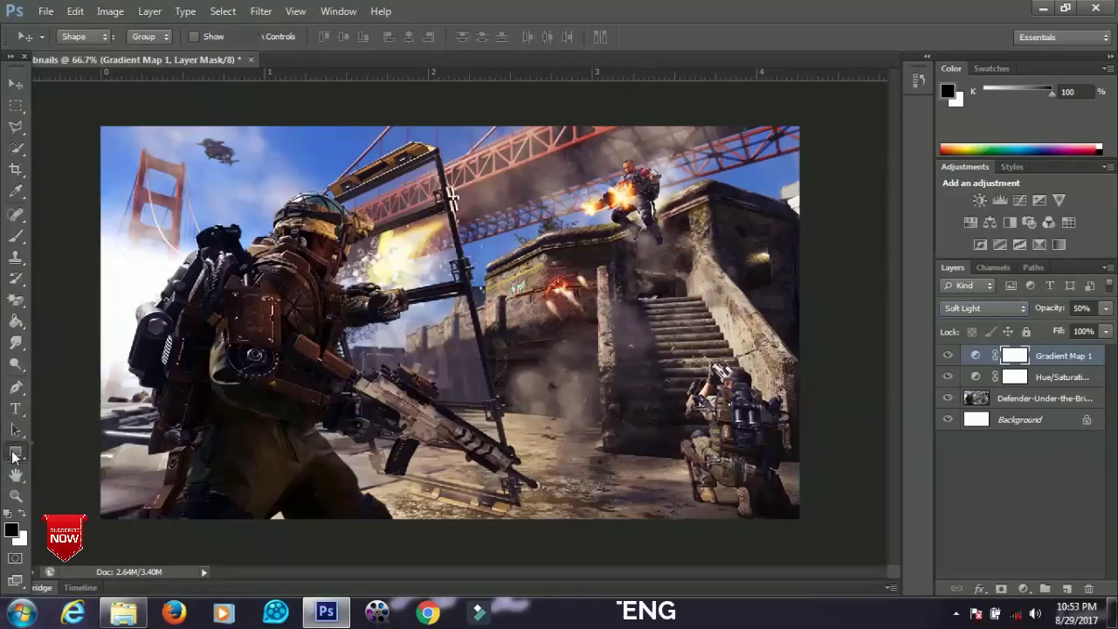
left_click(83, 444)
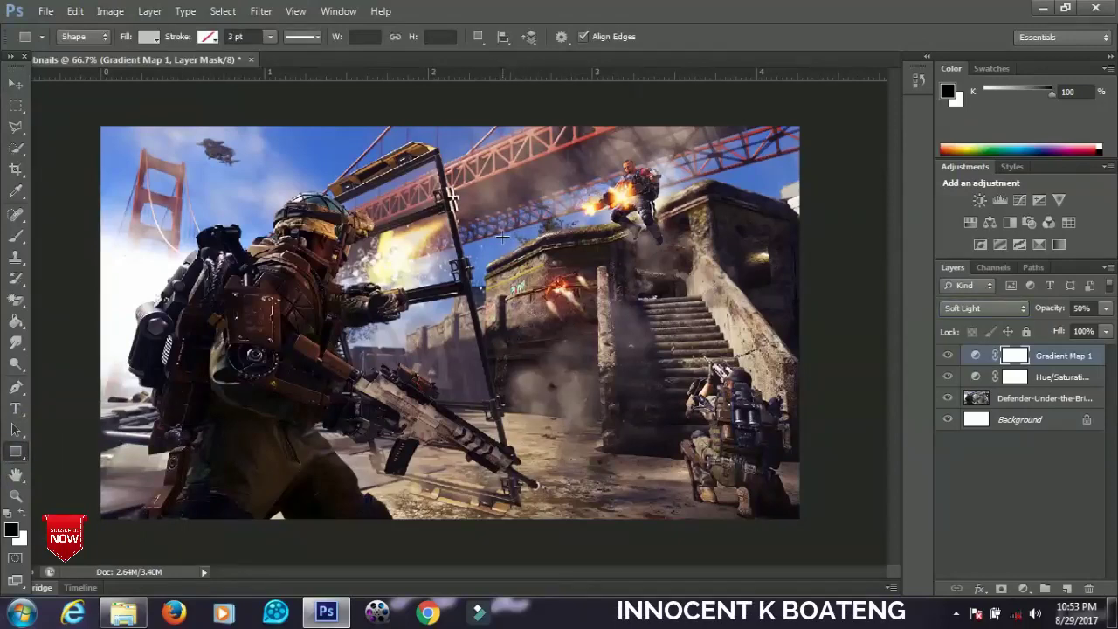
left_click_drag(502, 236, 879, 360)
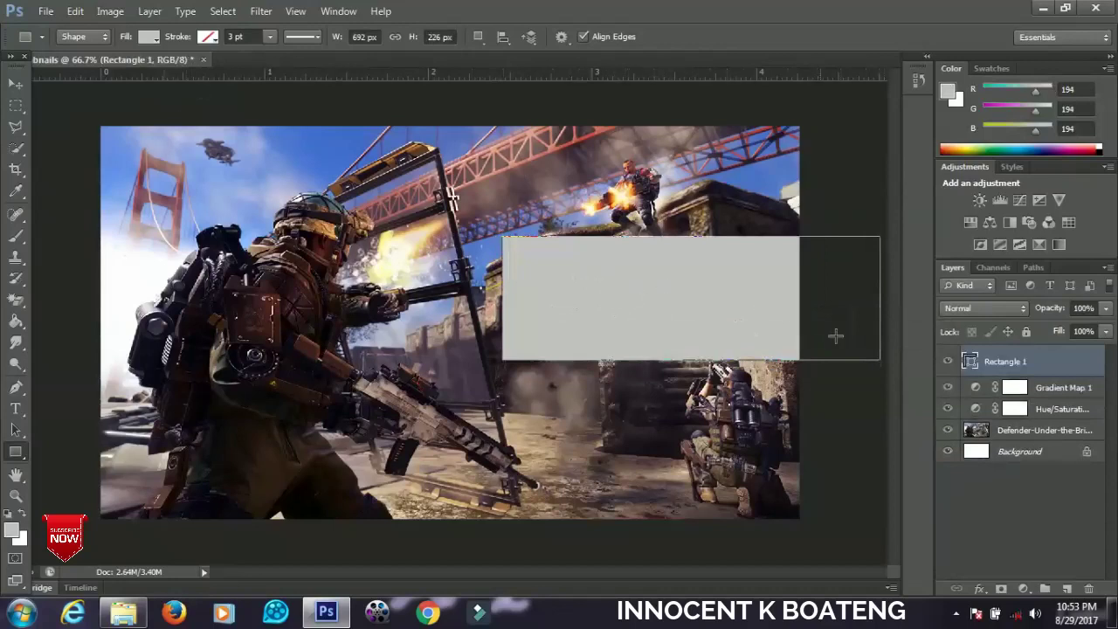
Try several fill colours on the rectangle and settle on black (000000)
double_click(971, 365)
left_click_drag(839, 229, 951, 218)
mouse_move(919, 324)
left_mouse_down()
mouse_move(973, 257)
mouse_move(847, 341)
left_mouse_up()
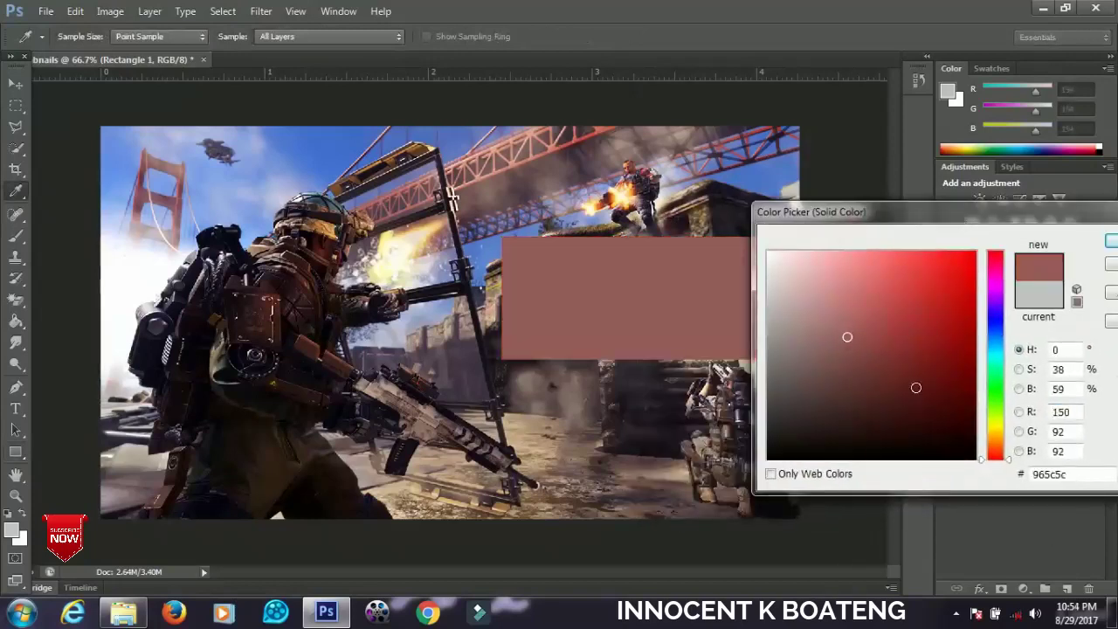
left_click_drag(994, 375, 996, 352)
mouse_move(922, 371)
left_mouse_down()
mouse_move(946, 344)
mouse_move(862, 259)
mouse_move(834, 253)
left_mouse_up()
mouse_move(824, 301)
left_mouse_down()
mouse_move(828, 468)
mouse_move(832, 316)
left_mouse_up()
left_click_drag(957, 219, 1005, 230)
left_click_drag(850, 446, 820, 472)
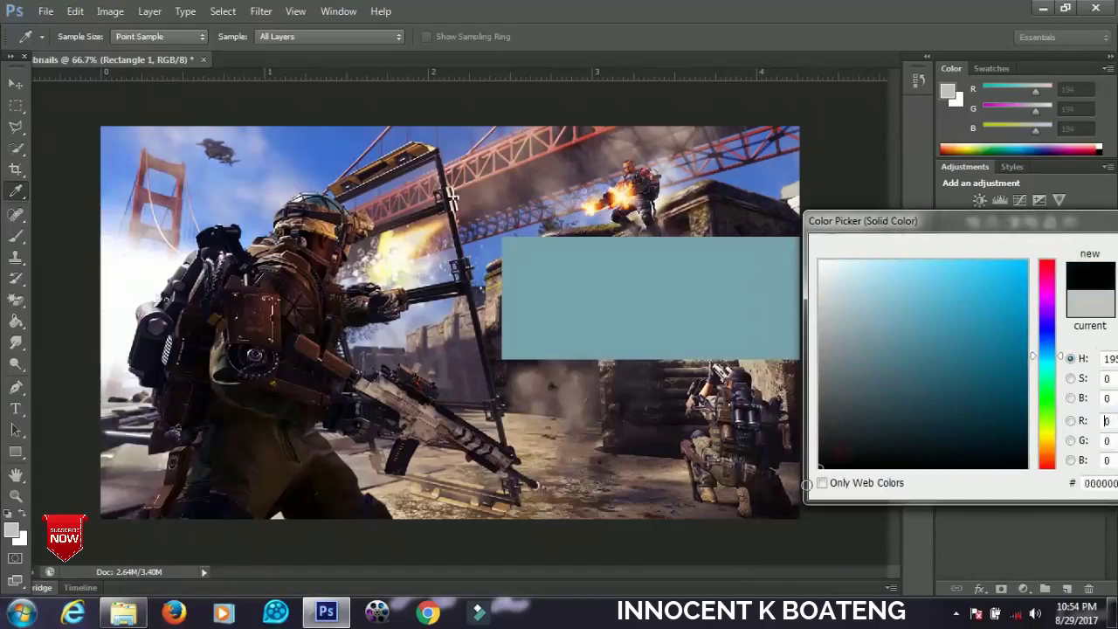
left_click_drag(836, 222, 605, 243)
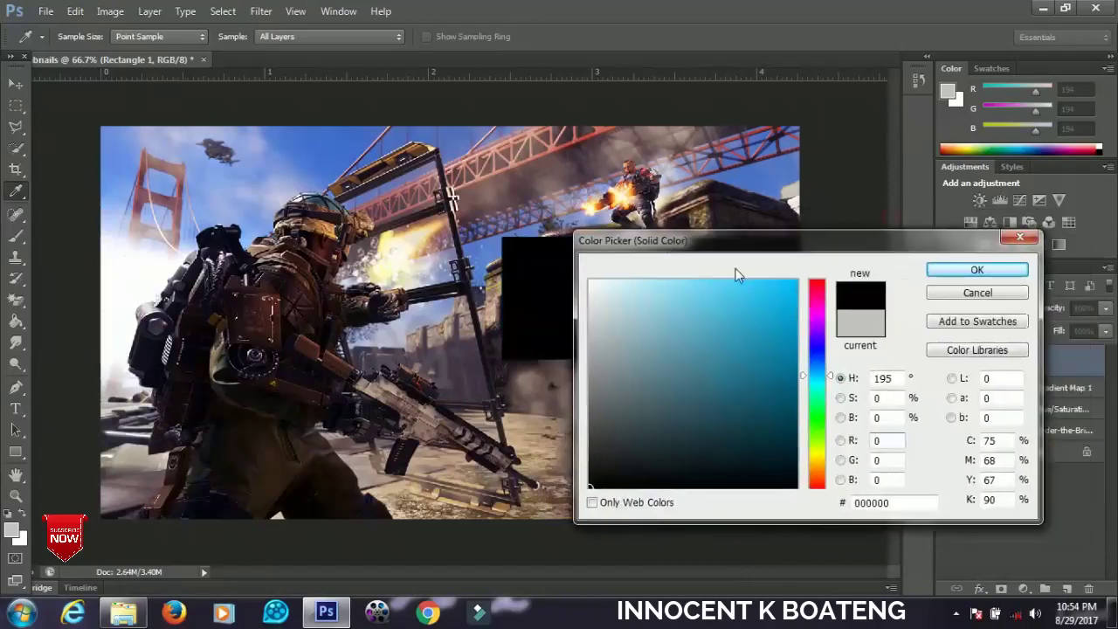
left_click(933, 272)
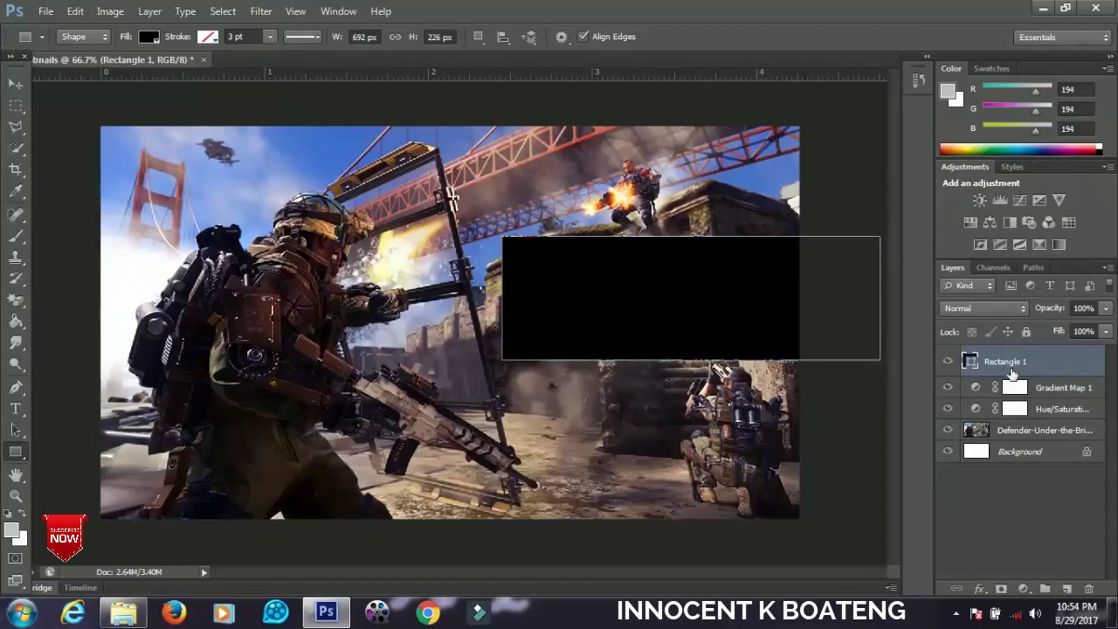
Lower the rectangle's opacity to 47% and shift it slightly left over the building
left_click_drag(1051, 313, 1006, 313)
left_click(16, 83)
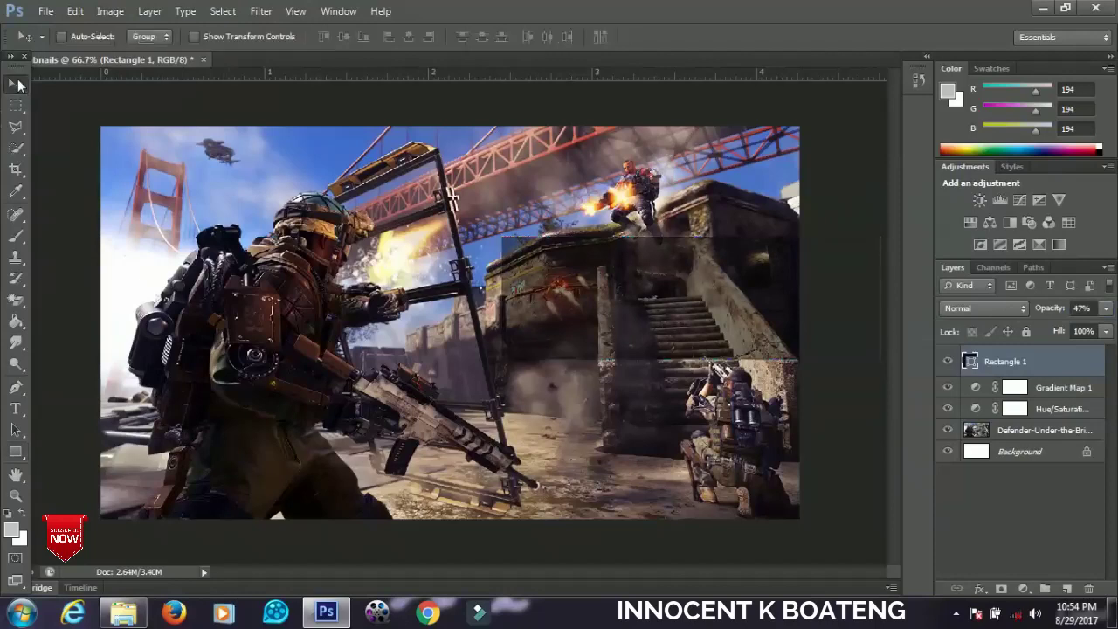
left_click_drag(697, 353, 666, 354)
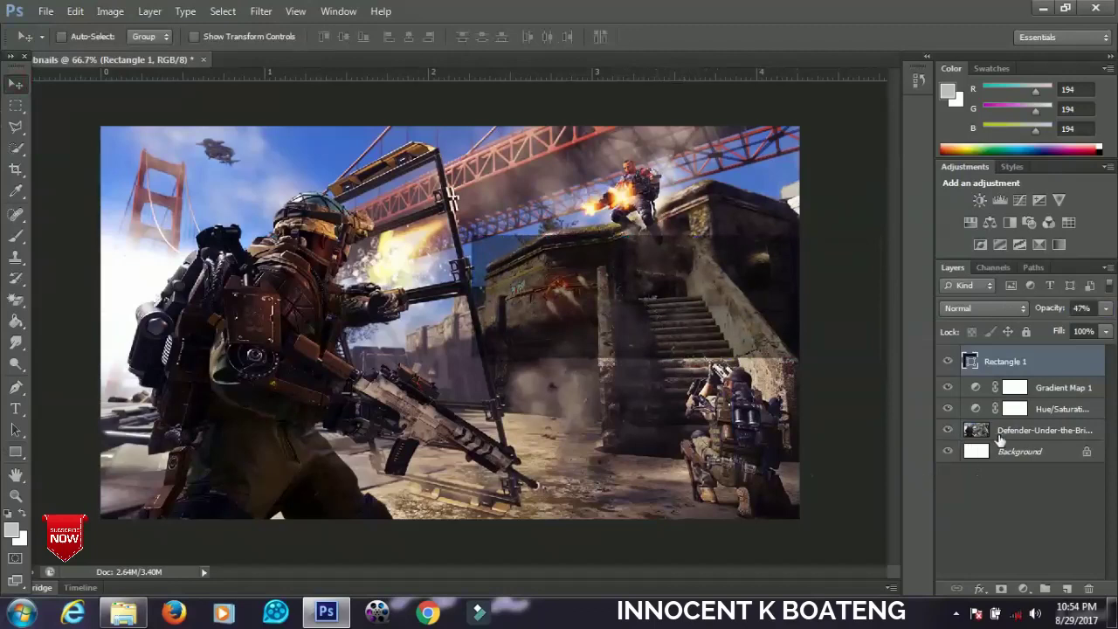
Start a new text layer just below the dark rectangle
left_click(14, 411)
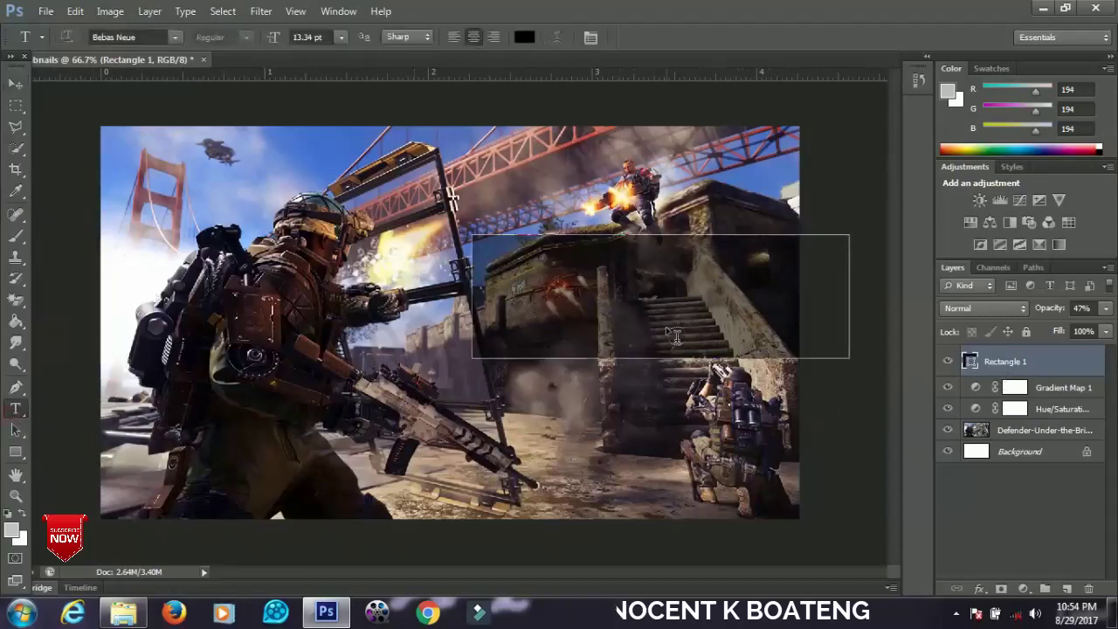
left_click(605, 411)
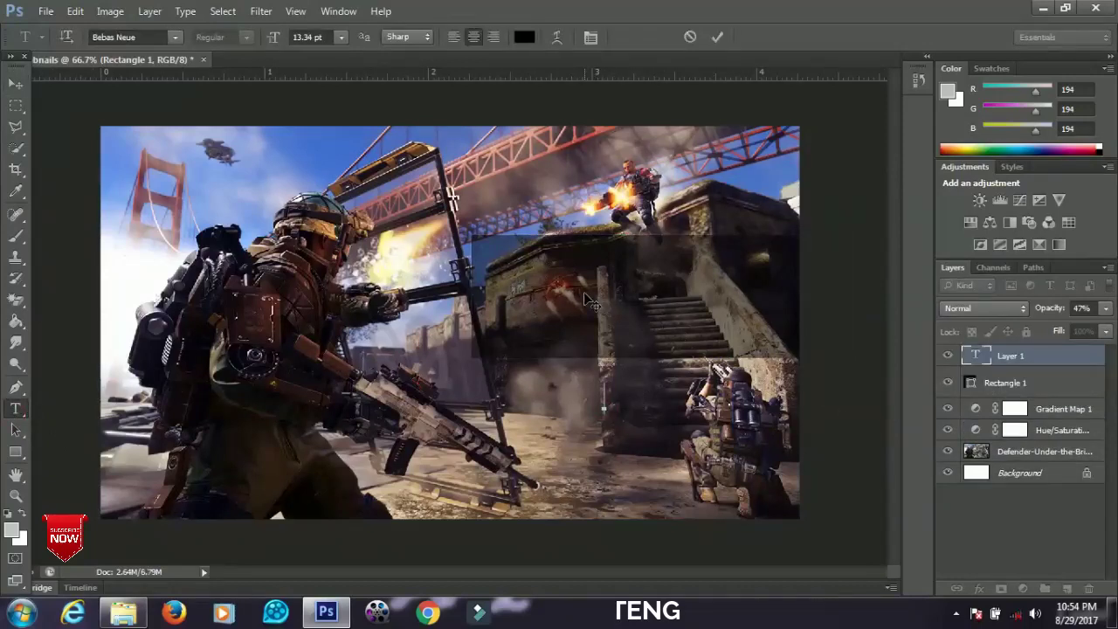
left_click(525, 36)
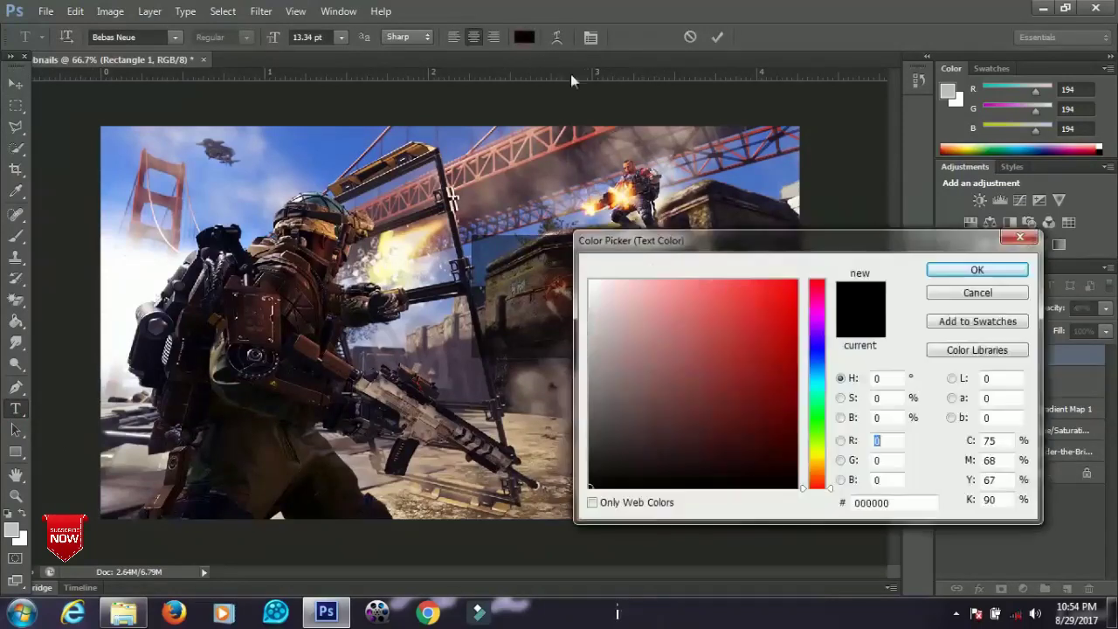
left_click_drag(636, 311, 589, 280)
left_click(978, 293)
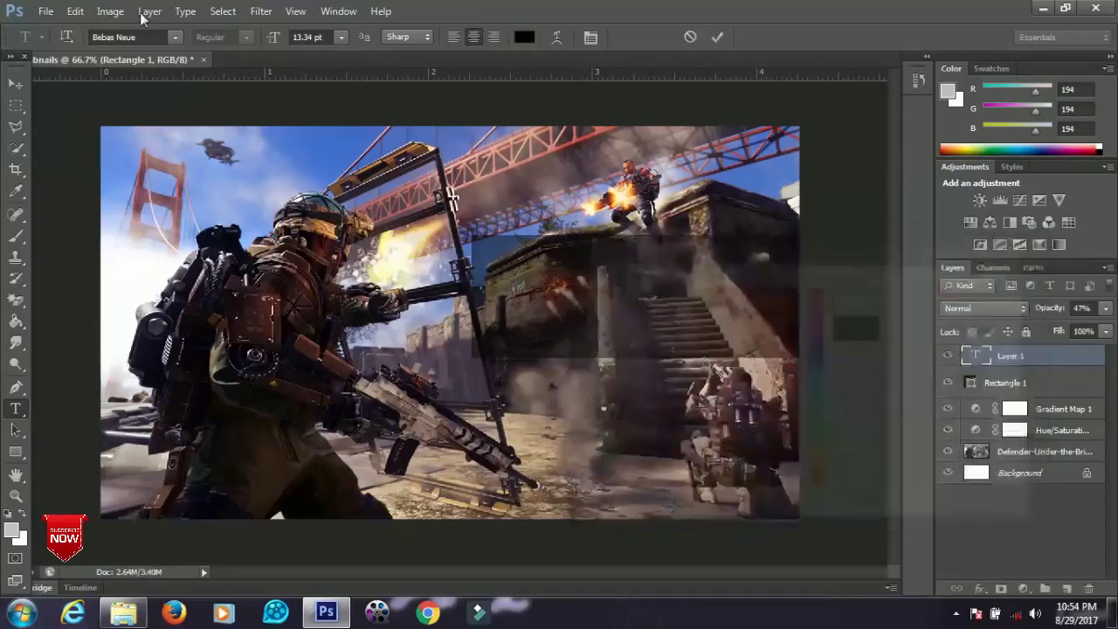
Keep Bebas Neue as the font, left-align the text and enter THUMBNAIL TUTORIAL on the new text layer
left_click(129, 35)
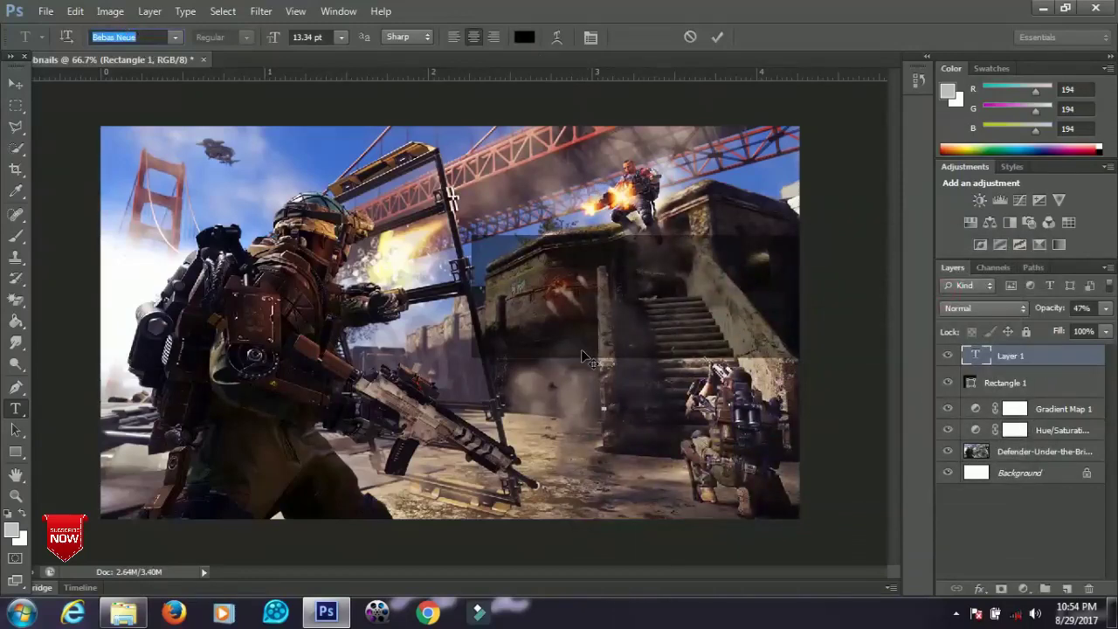
key("Return")
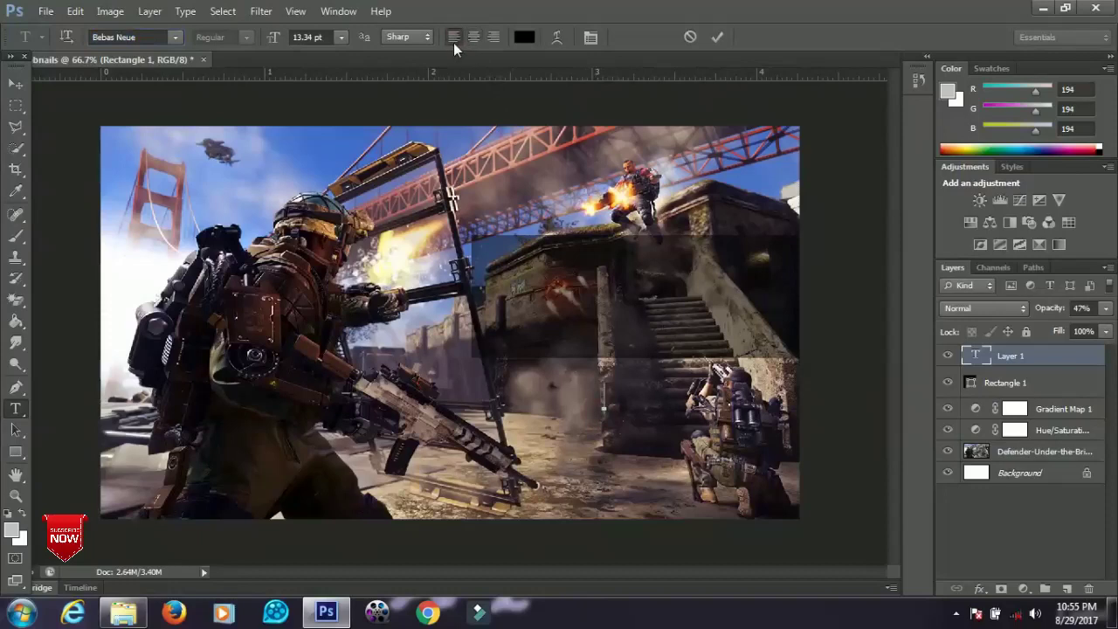
left_click(611, 397)
type("THUMBNAIL")
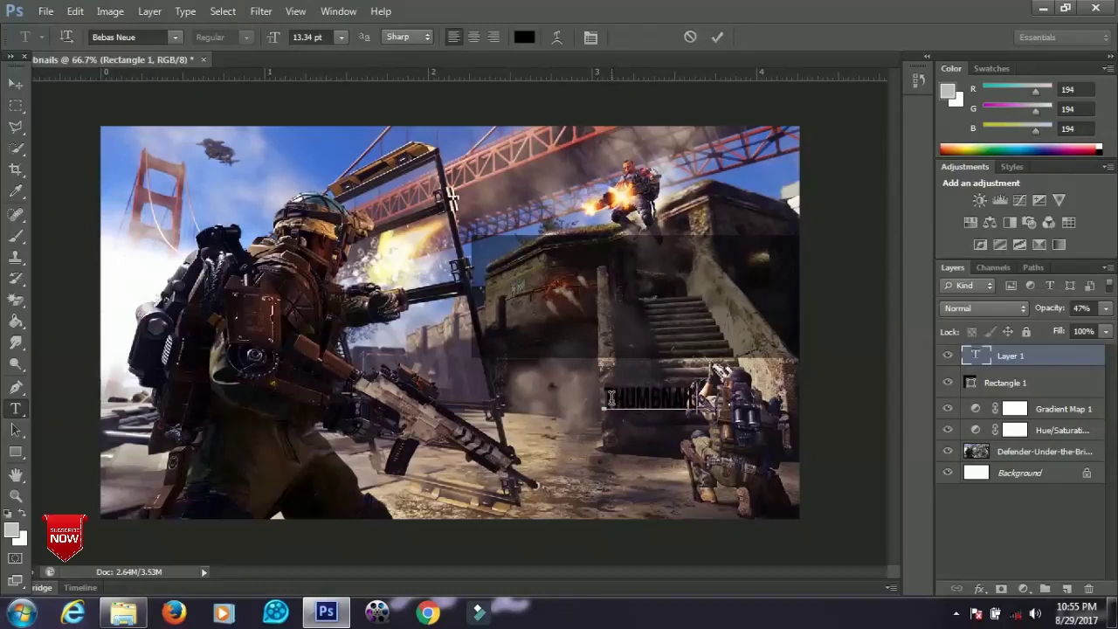
type(" TUTO")
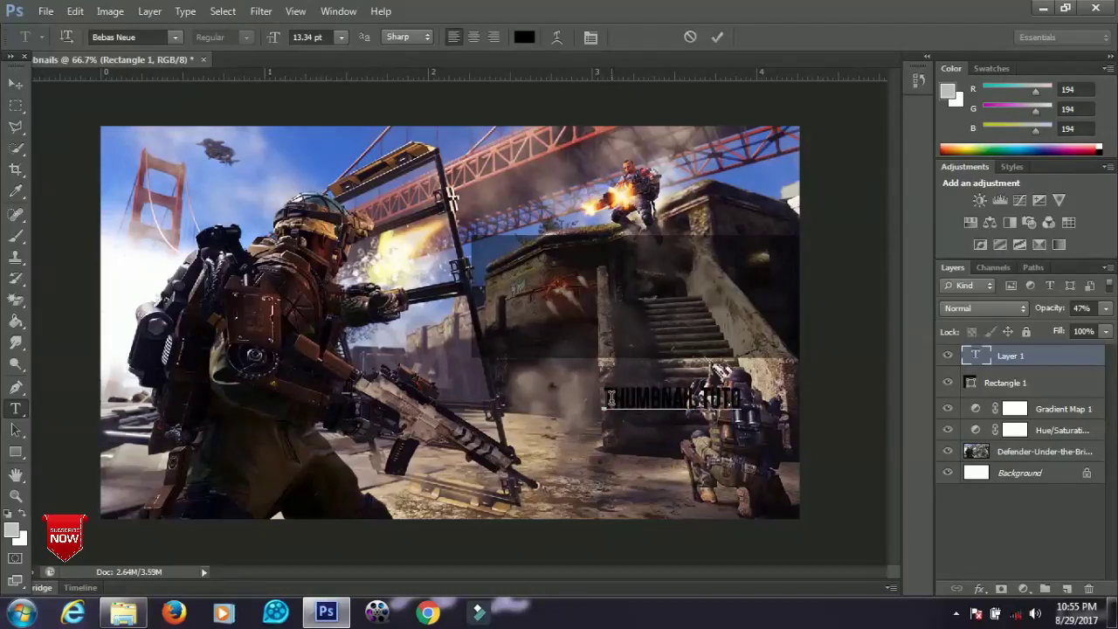
type("RIALS")
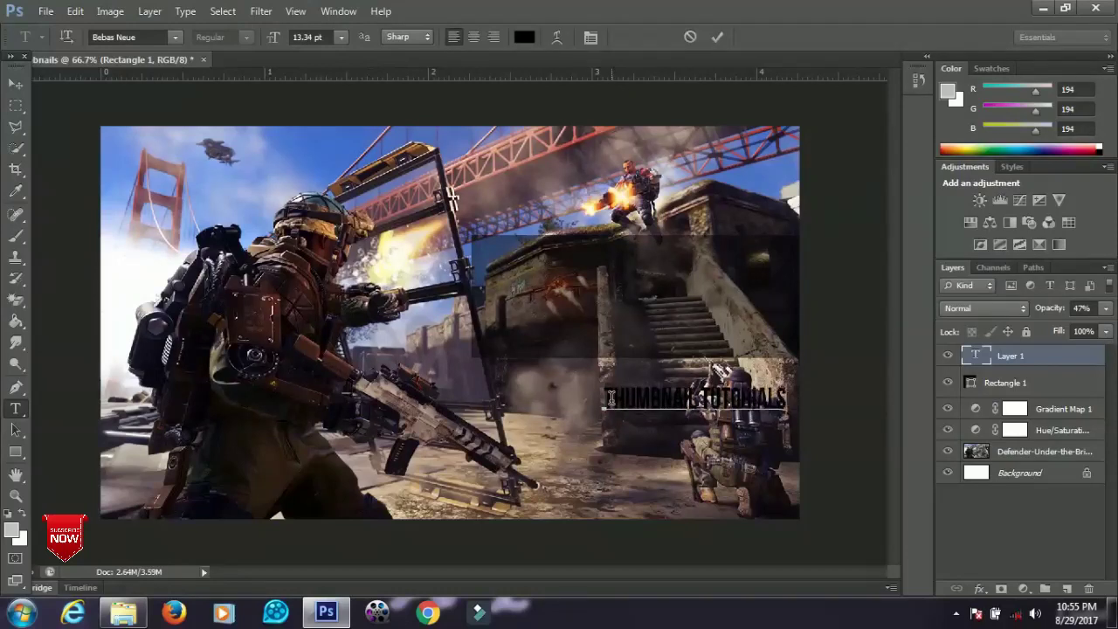
Change the colour of the whole THUMBNAIL TUTORIAL text to white (ffffff) and commit the text
key("ctrl+a")
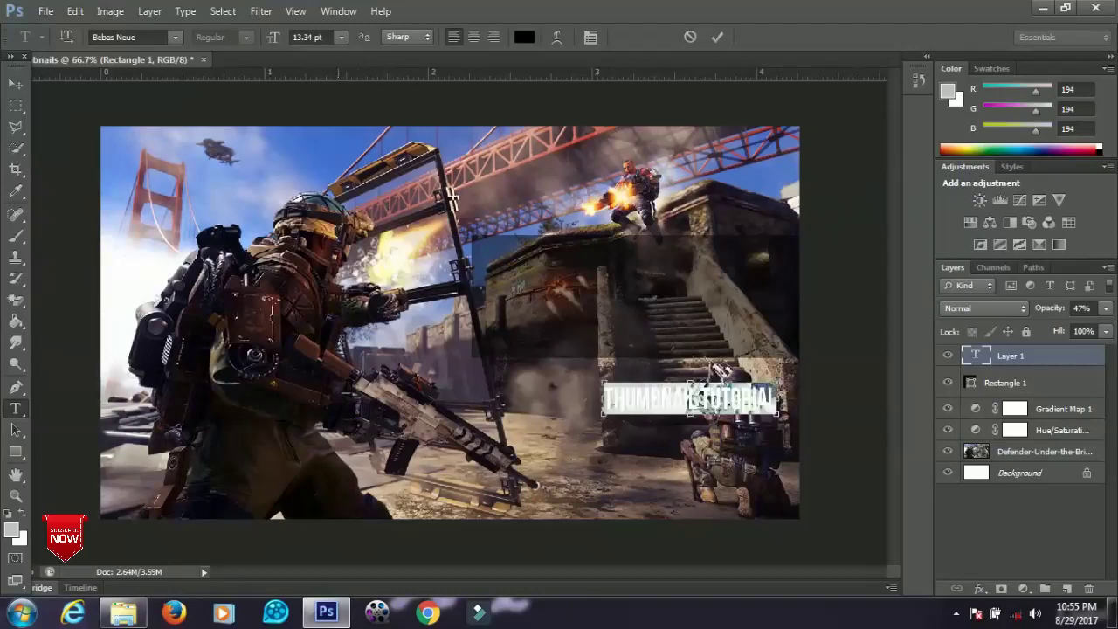
left_click(524, 37)
left_click(609, 295)
left_click(591, 281)
left_click(977, 269)
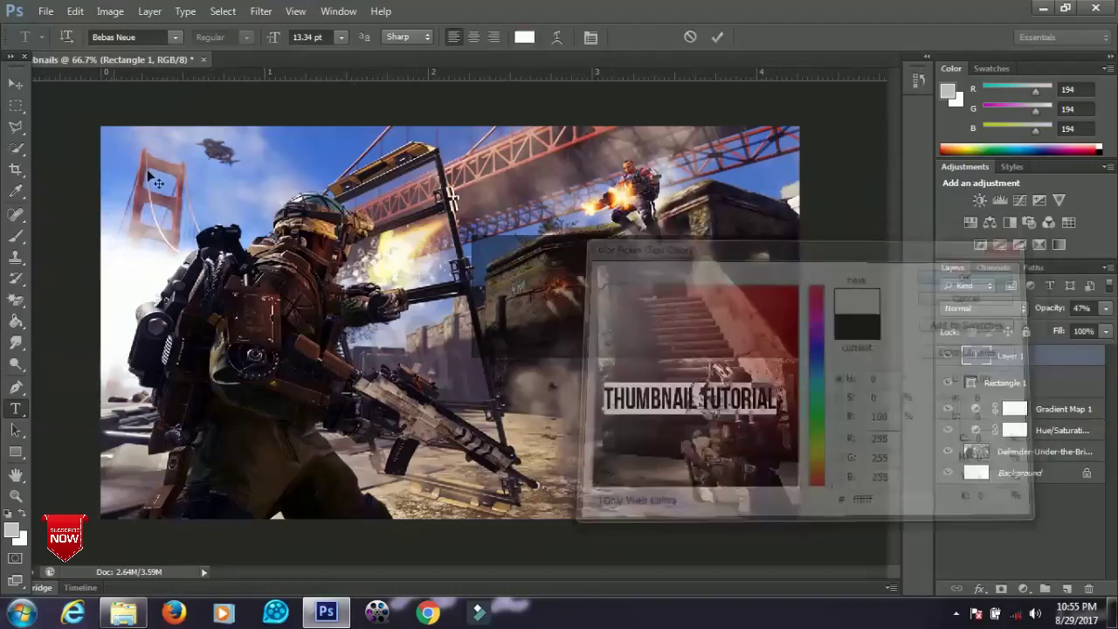
left_click(15, 83)
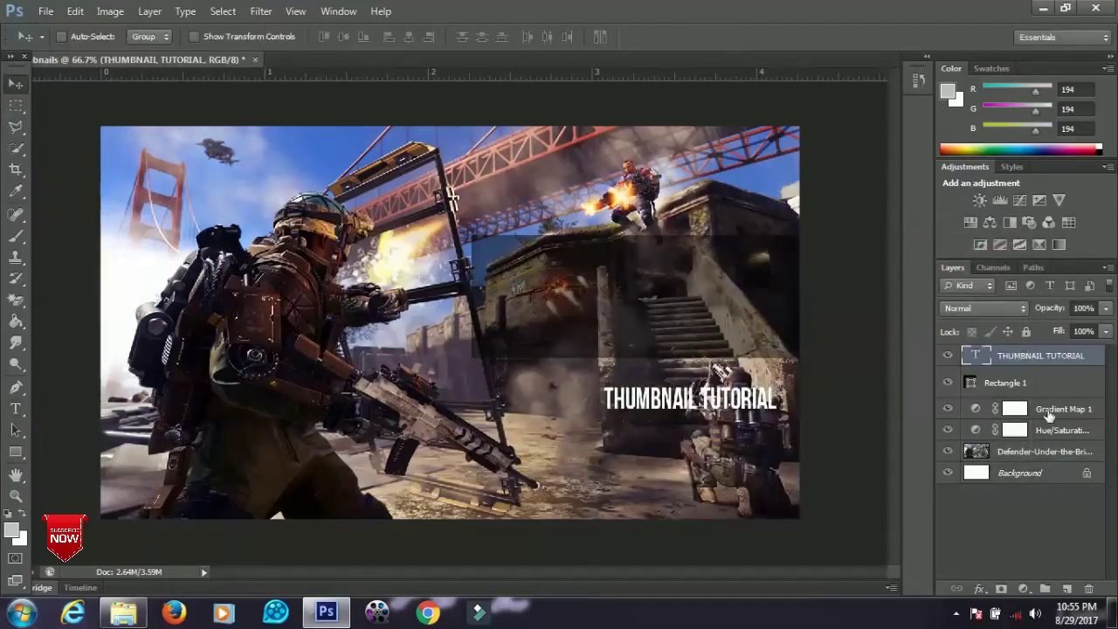
Move the title text onto the dark rectangle and scale it up to nearly the rectangle's visible width
left_click_drag(709, 424, 664, 294)
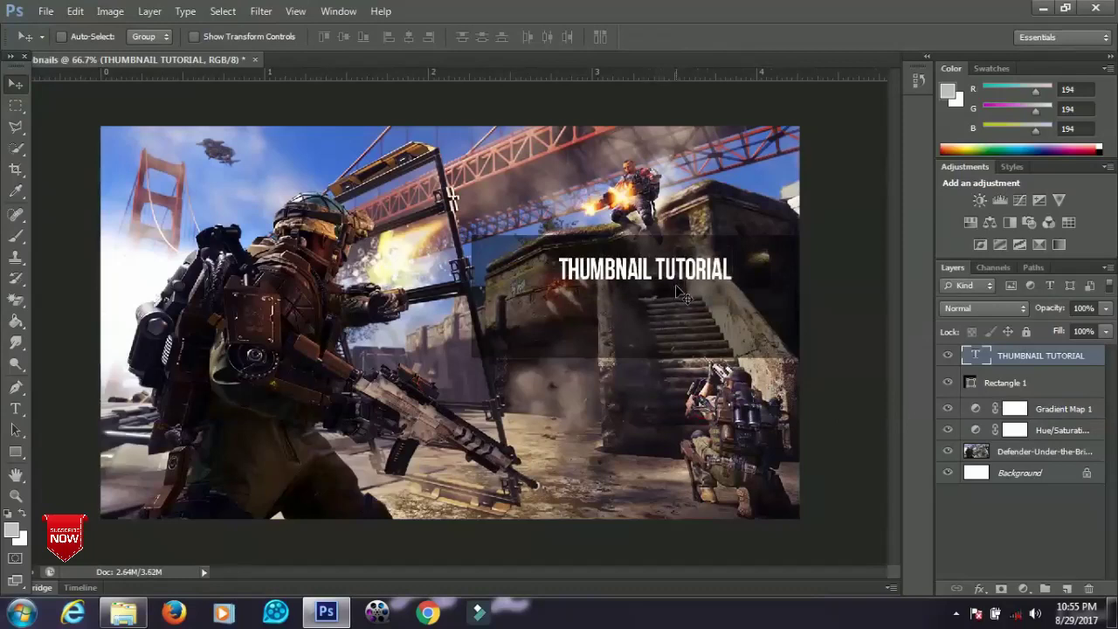
key("ctrl+t")
left_click_drag(732, 284, 788, 337)
key("Return")
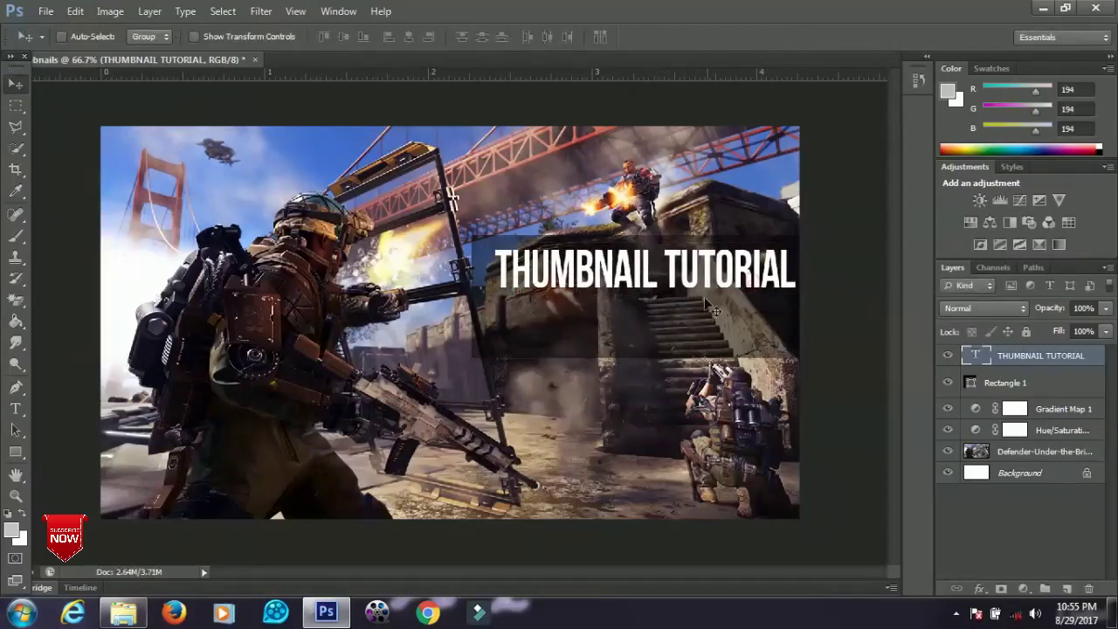
Nudge the title up and left to the upper part of the rectangle and enlarge it slightly
key("shift+Left")
key("shift+Up")
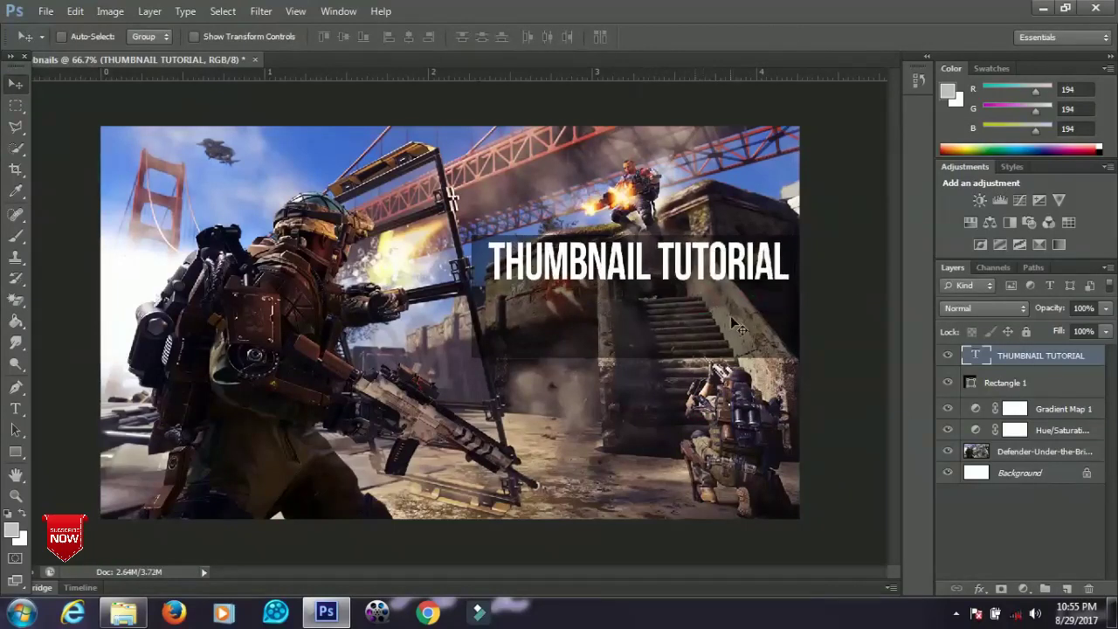
key("ctrl+y")
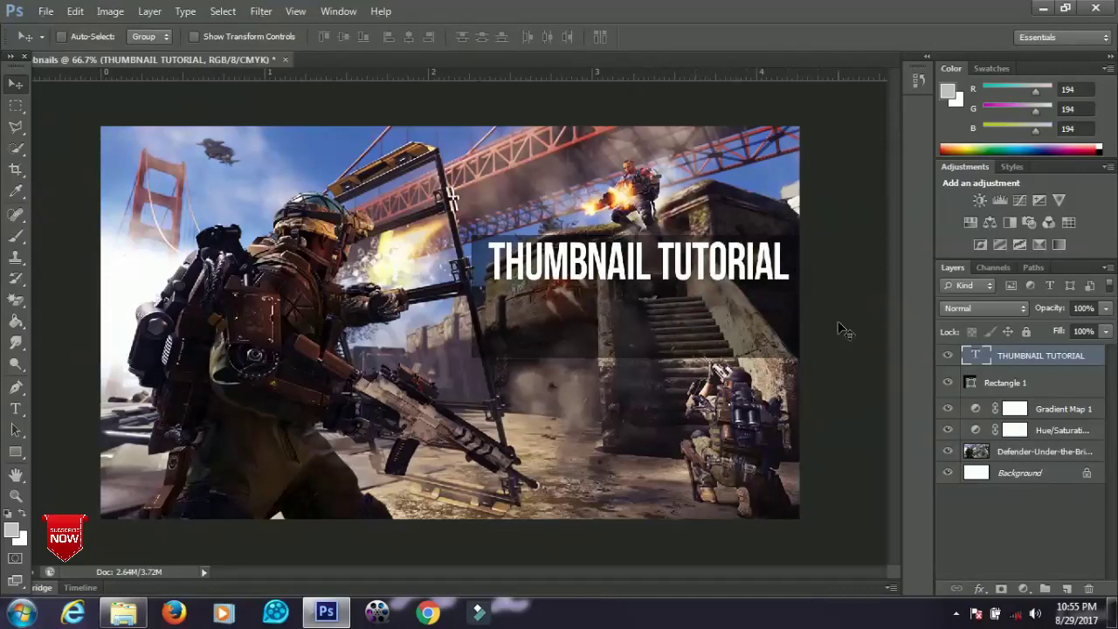
key("ctrl+t")
left_click_drag(794, 297, 797, 302)
key("Return")
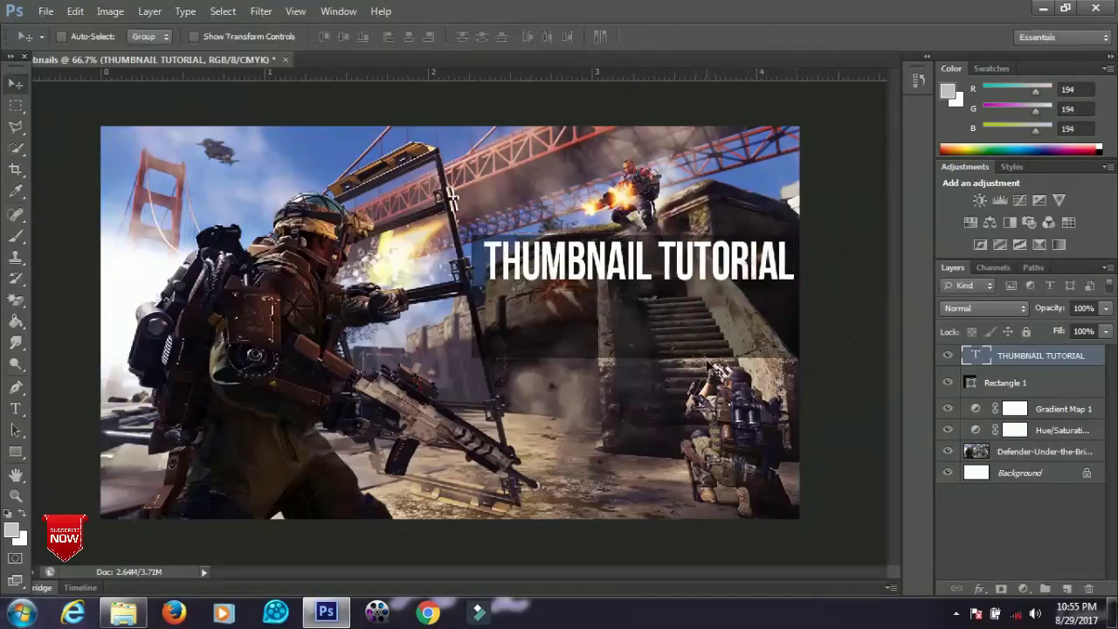
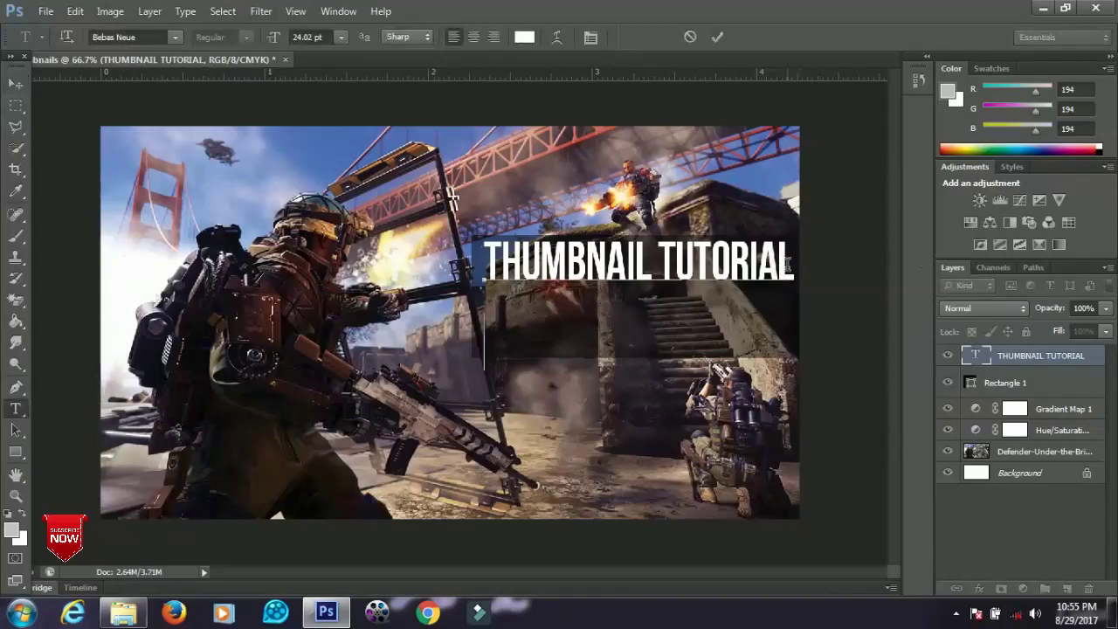
Add a second line reading USING PHOTOSHOP under THUMBNAIL TUTORIAL and select the text of both lines
key("Return")
type("USING")
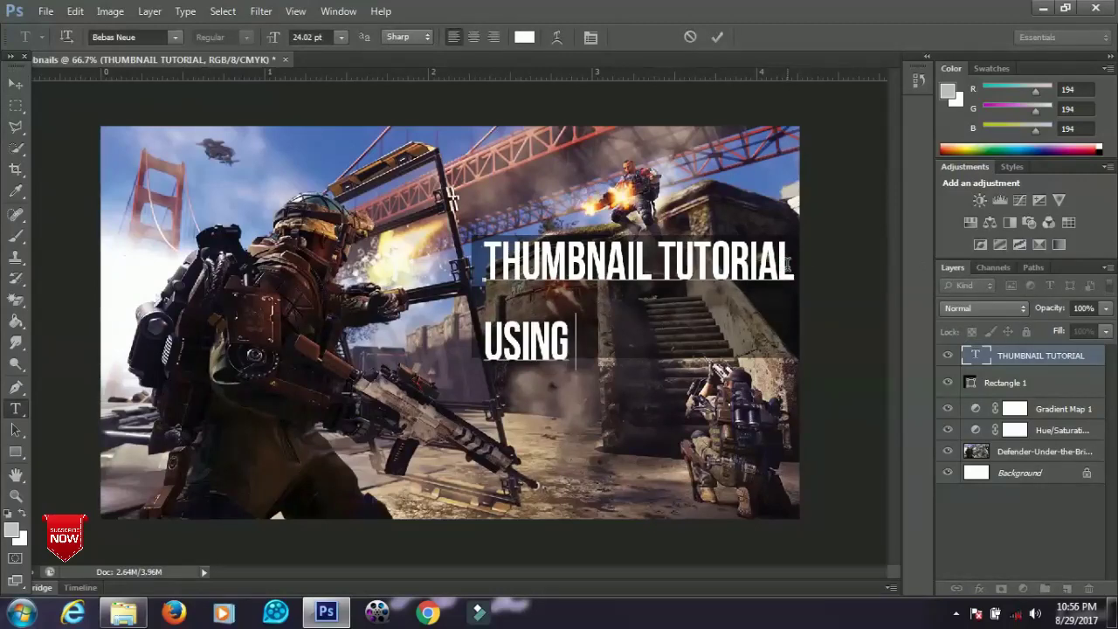
type(" PHOTOSHOP")
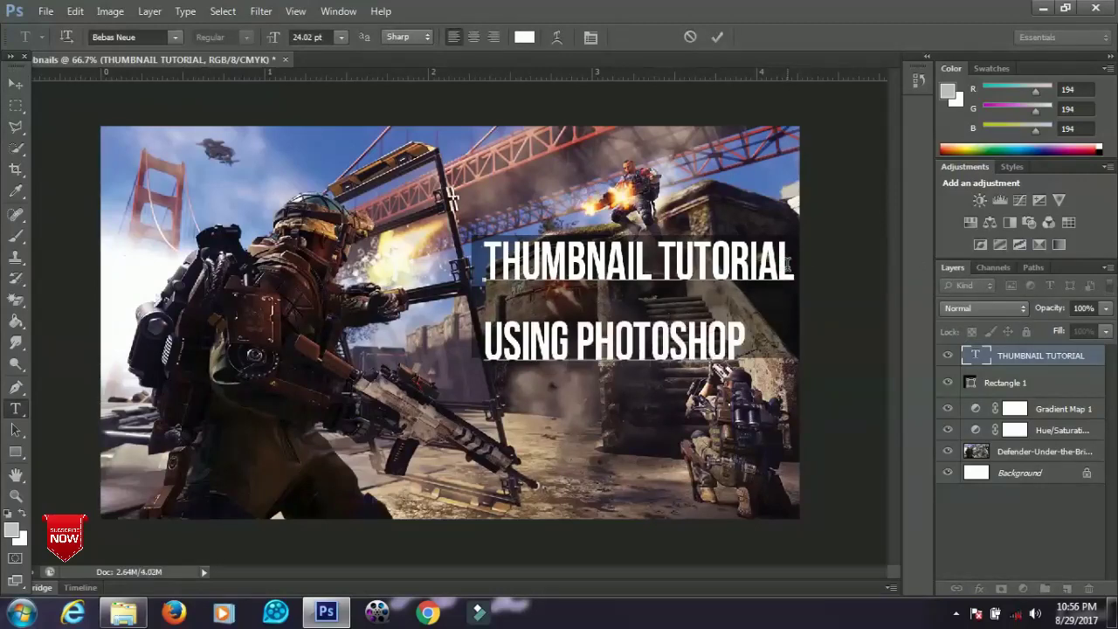
key("ctrl+Return")
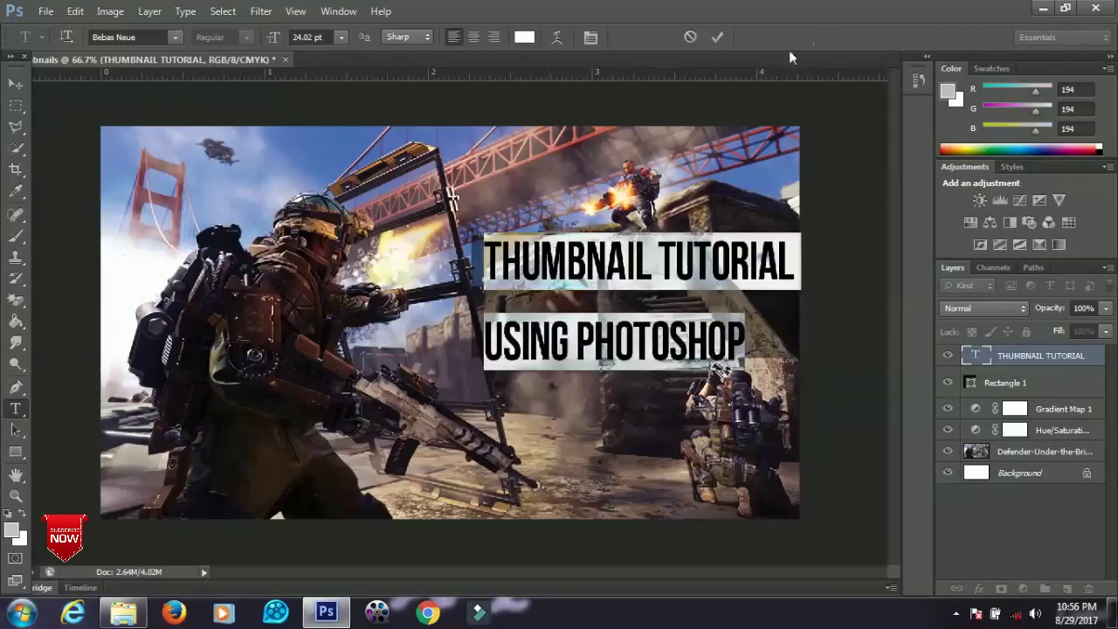
Reduce the leading of the two title lines to 19.34 pt, commit the text and close the character settings
left_click(591, 37)
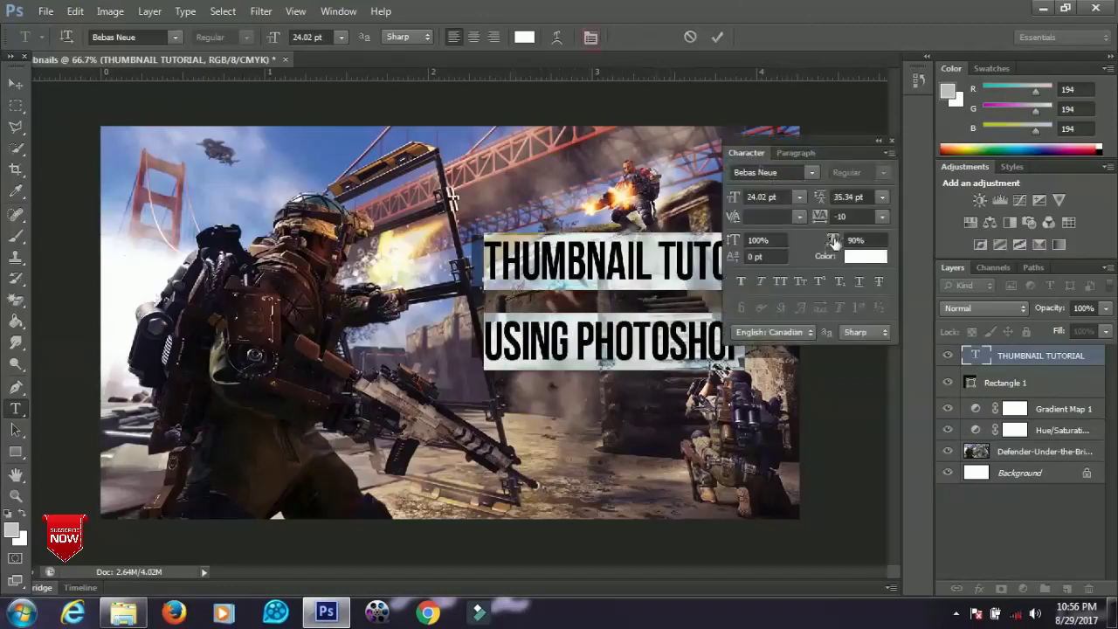
left_click_drag(822, 198, 808, 201)
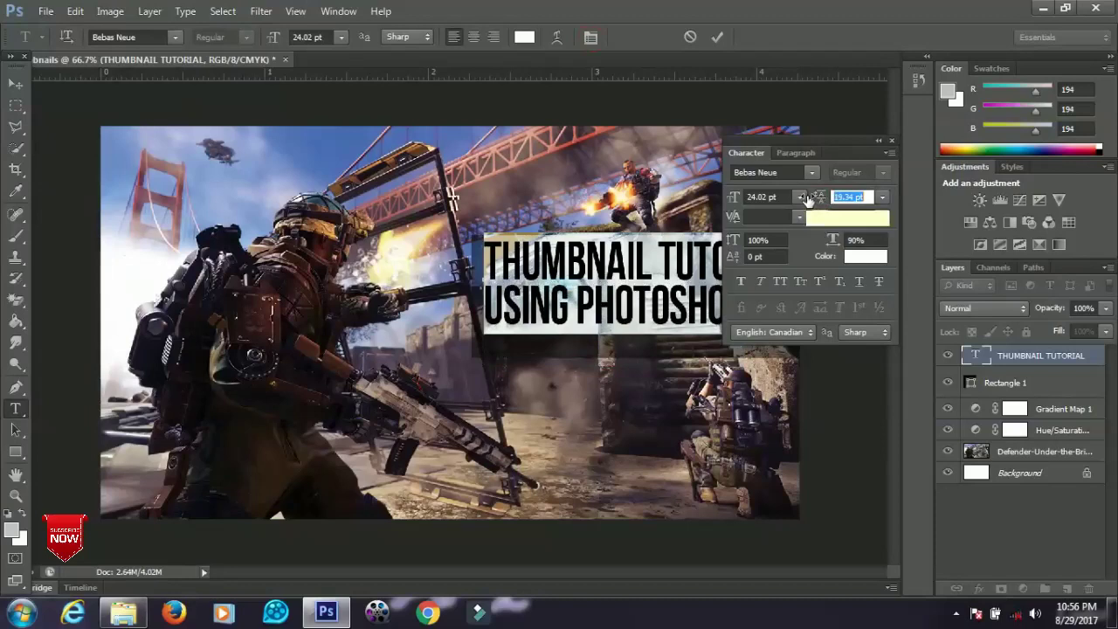
key("Return")
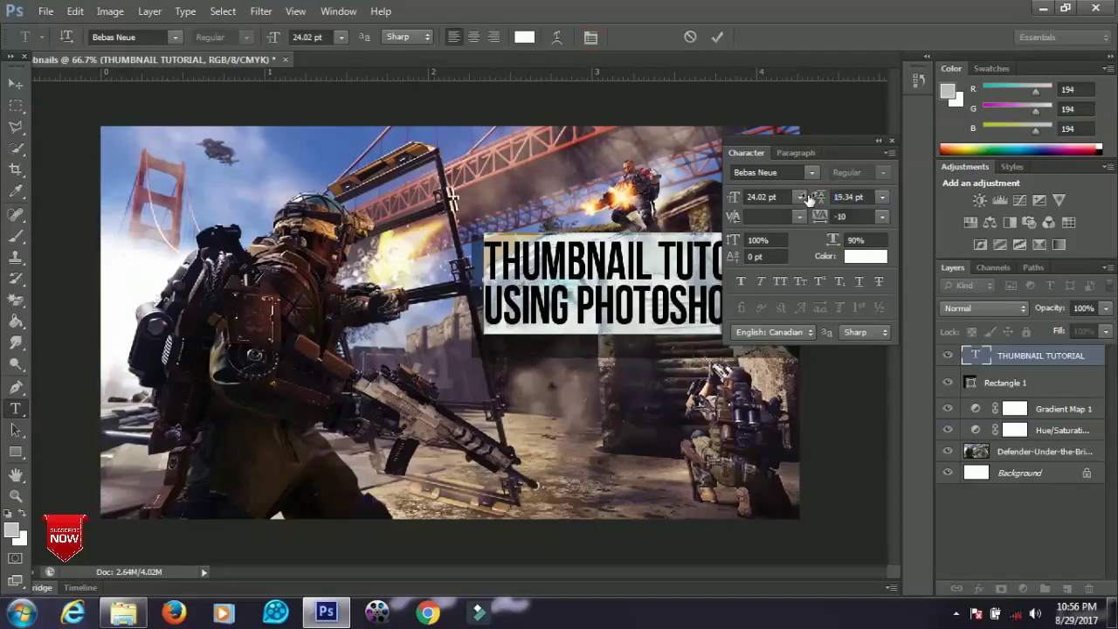
left_click(715, 37)
left_click(16, 86)
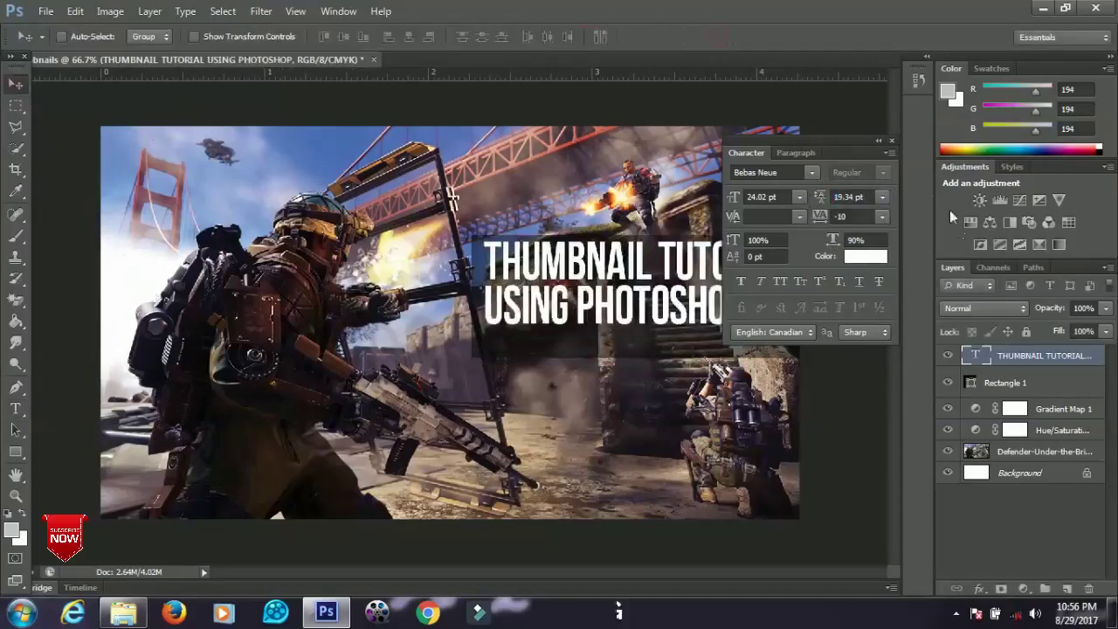
left_click(892, 142)
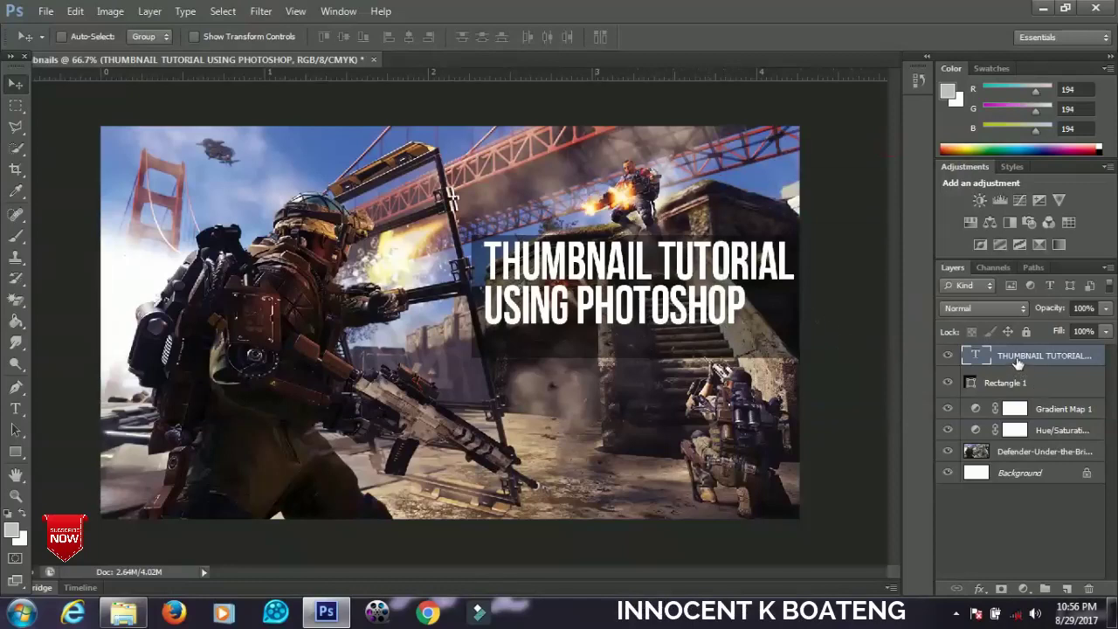
Open the blending options of the title text layer and keep the title visible beside the dialog
right_click(1017, 363)
left_click(835, 94)
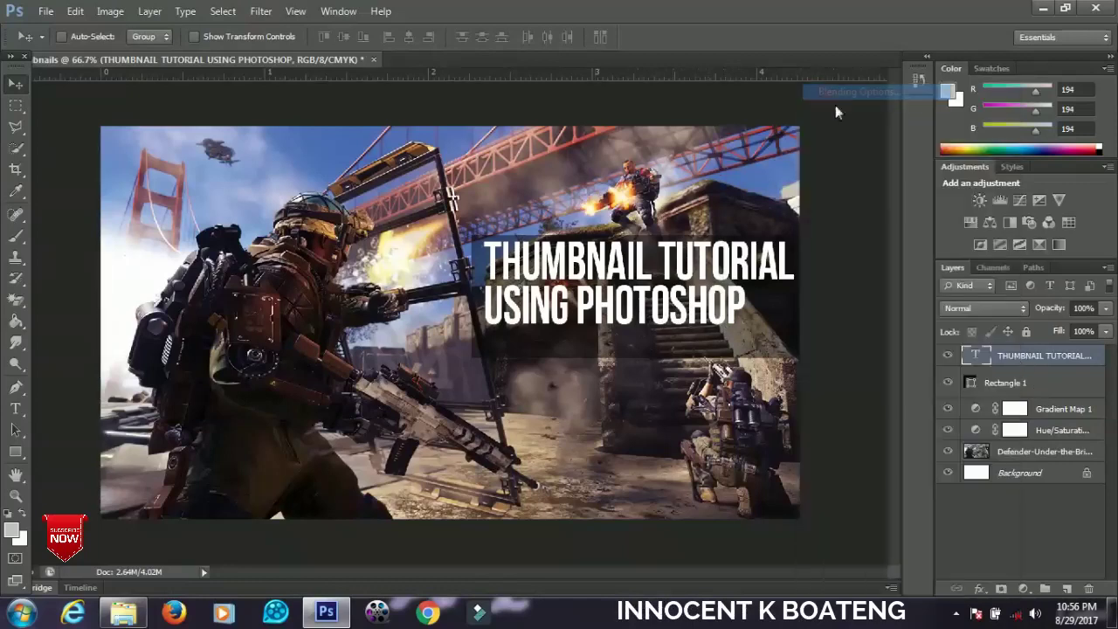
left_click_drag(787, 140, 914, 211)
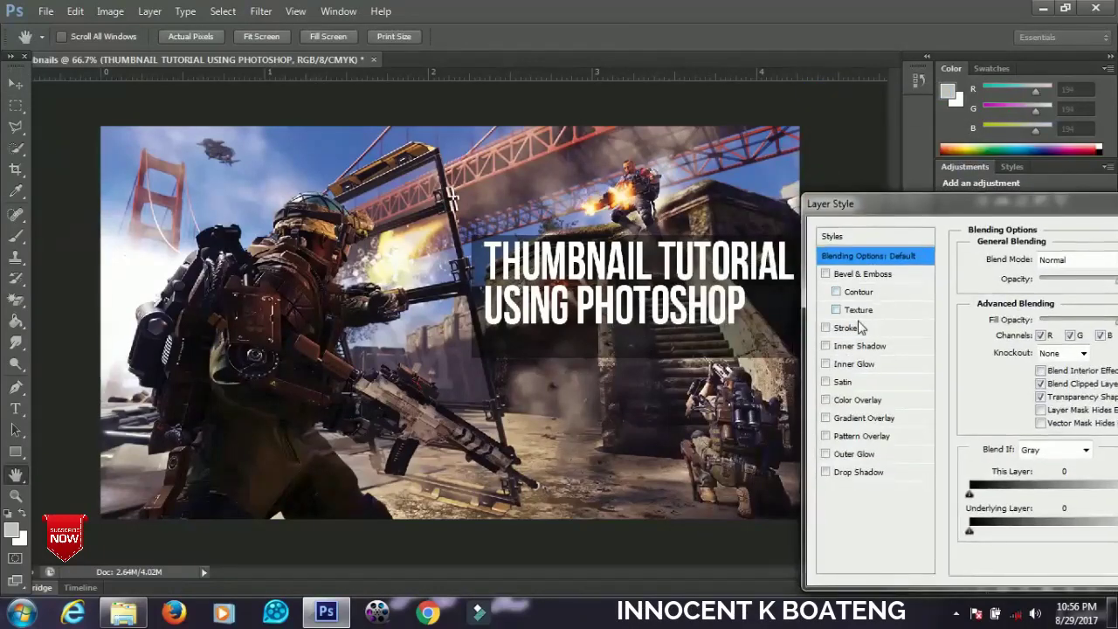
mouse_move(874, 214)
left_mouse_down()
mouse_move(608, 320)
mouse_move(608, 367)
left_mouse_up()
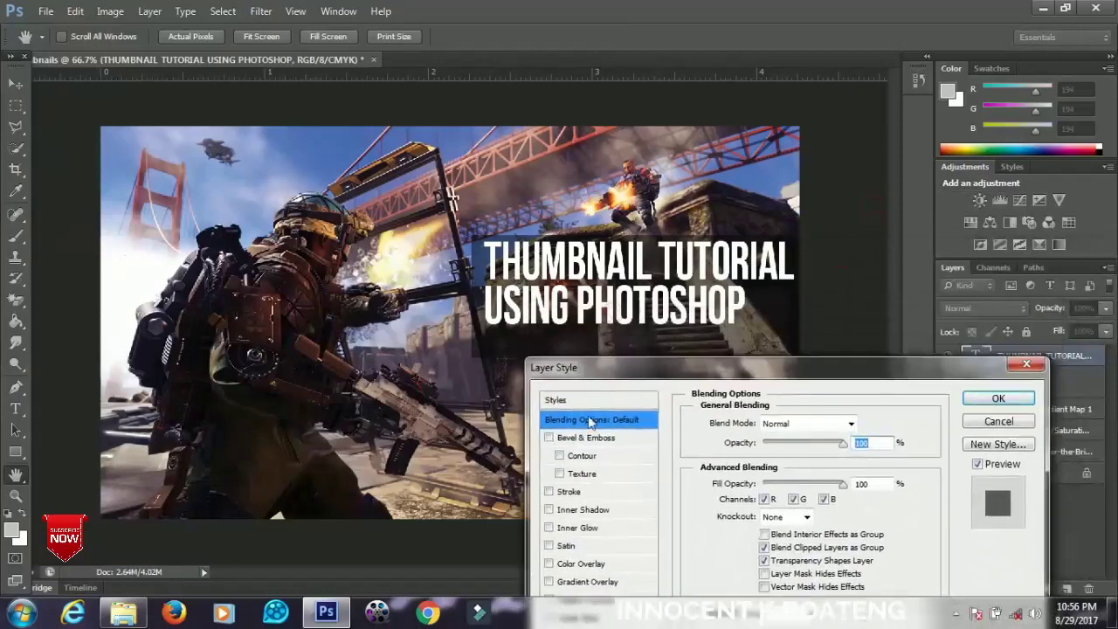
Try a red (ff0000) stroke on the title text, discard the colour and switch the stroke off
left_click(575, 492)
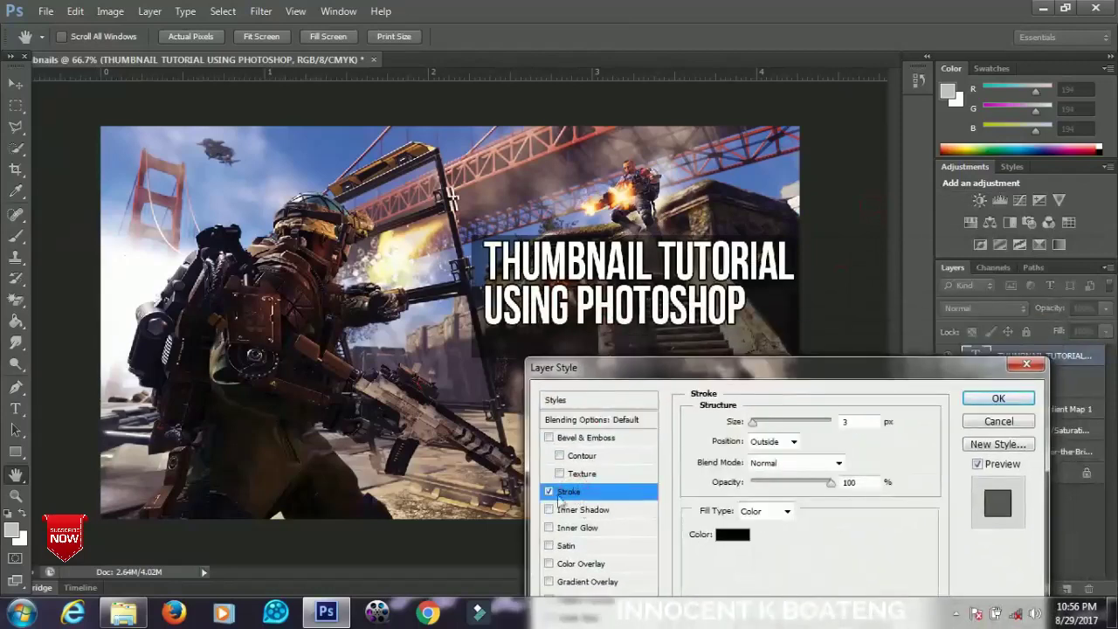
left_click(728, 536)
type("ff0000")
left_click_drag(809, 267, 874, 348)
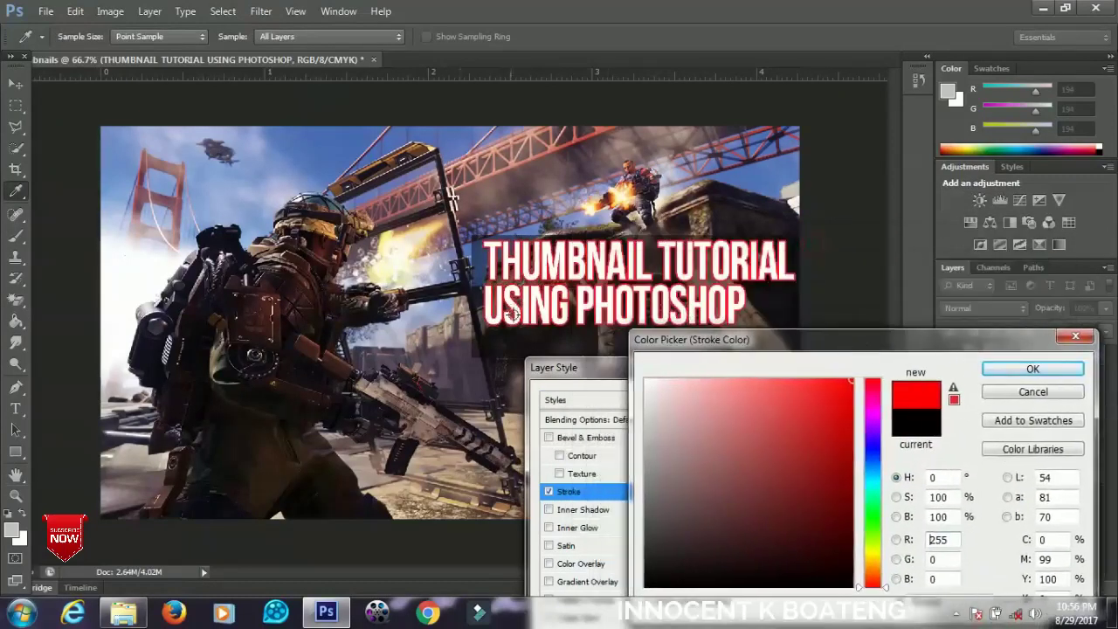
left_click(1069, 391)
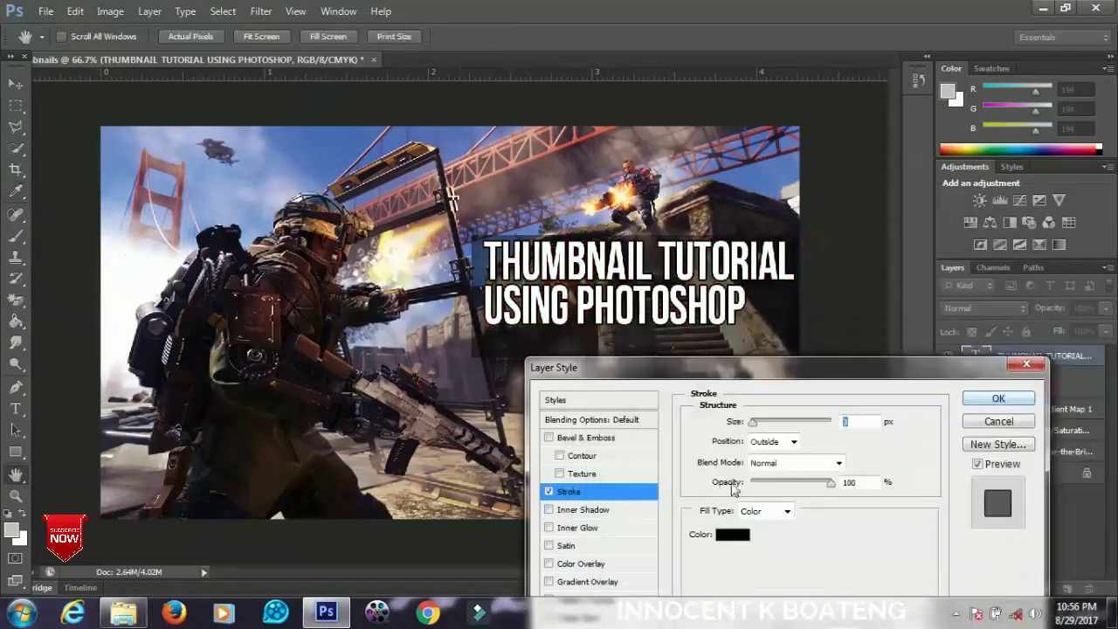
left_click(549, 492)
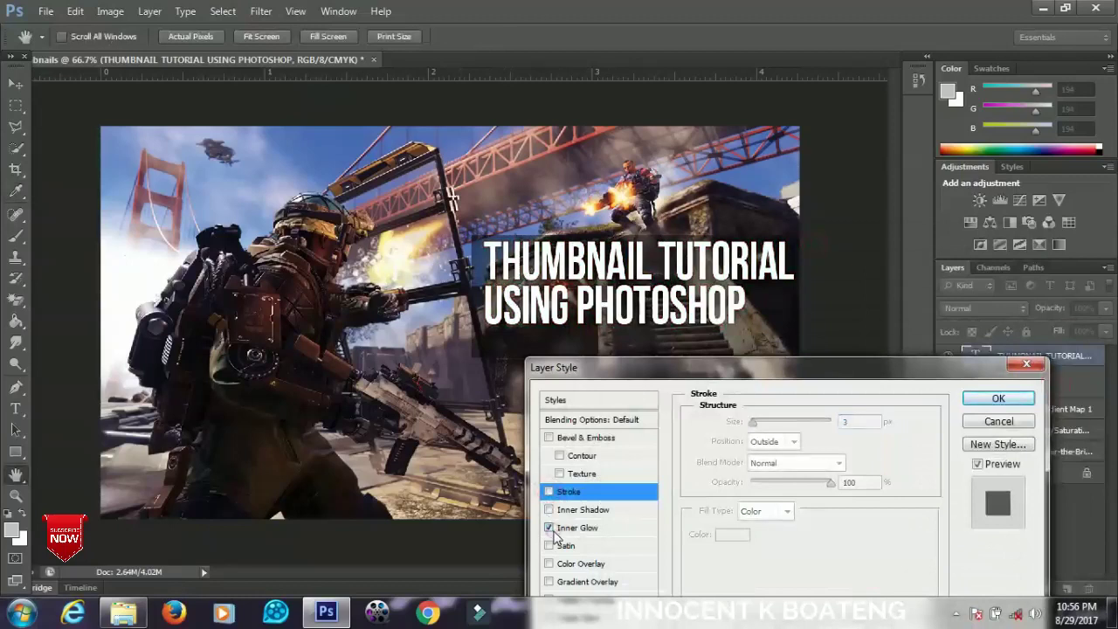
left_click(550, 492)
left_click(550, 492)
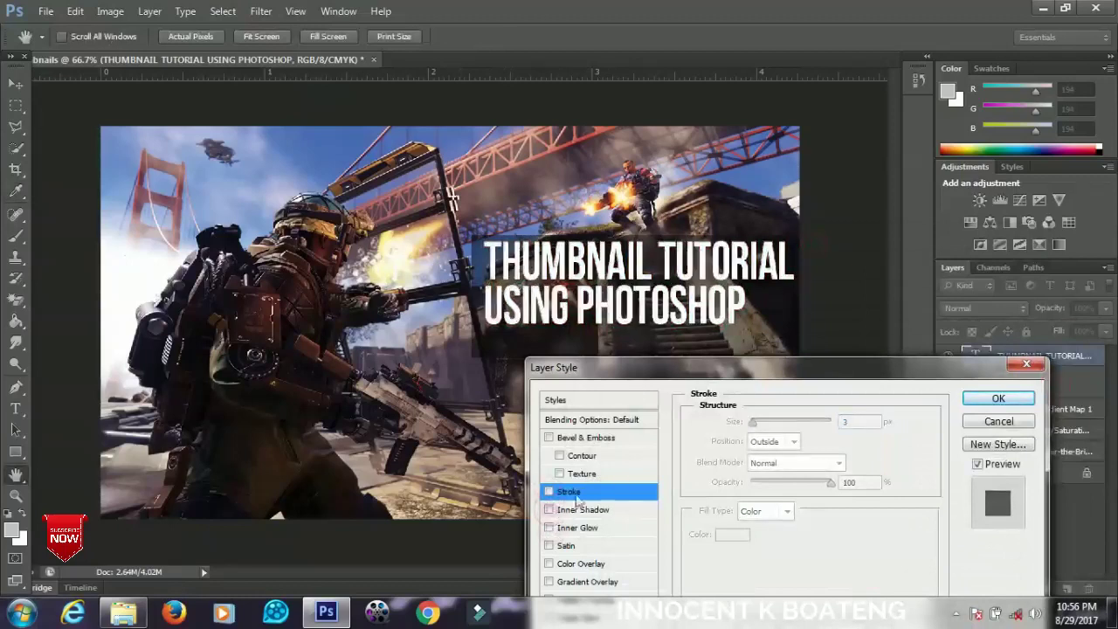
Add a drop shadow to the title text and collapse the effects list of its layer
left_click_drag(651, 367, 970, 157)
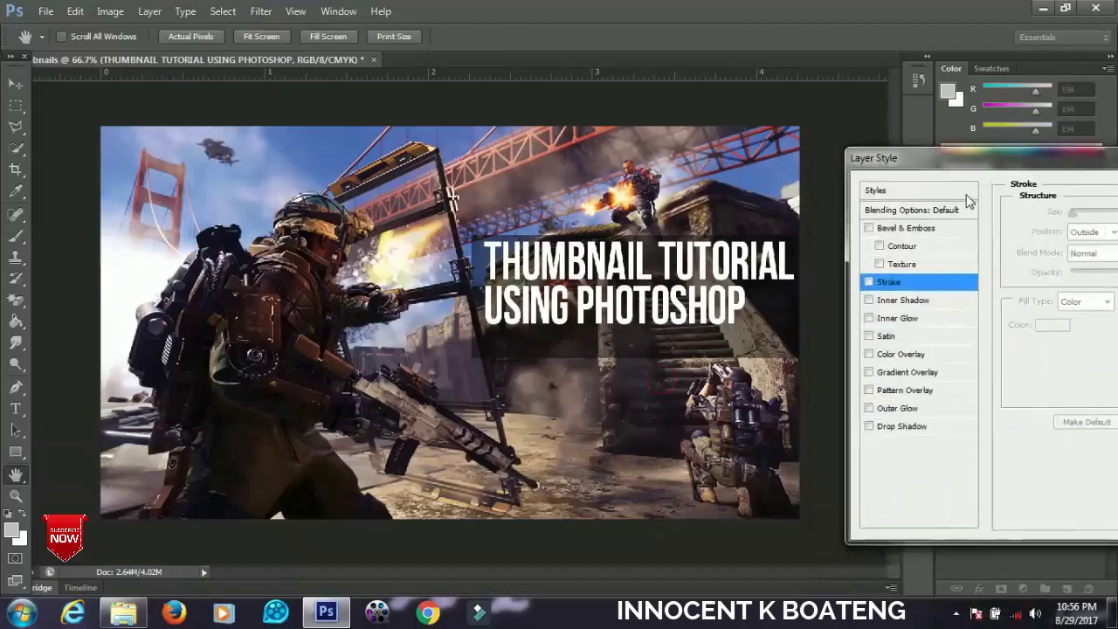
left_click(885, 436)
left_click_drag(983, 165, 470, 382)
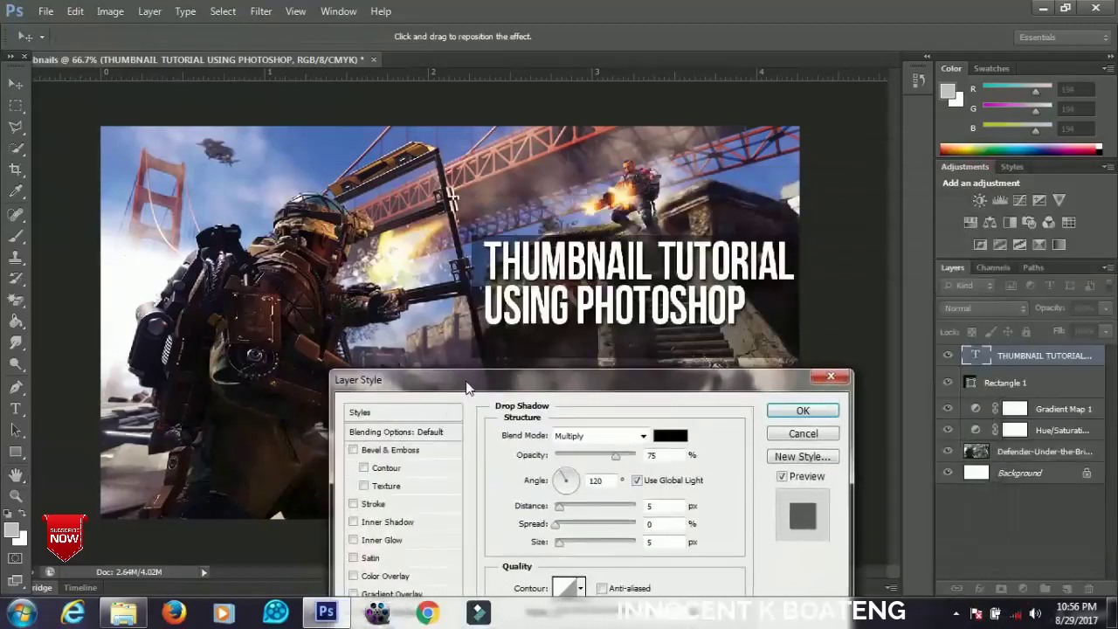
left_click(804, 409)
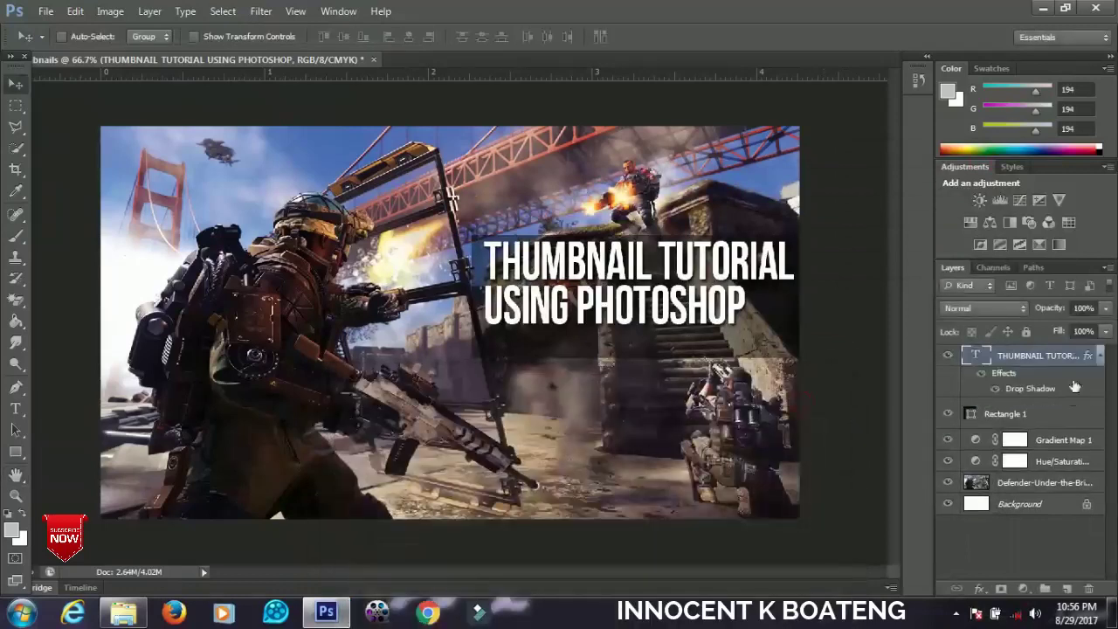
left_click(1099, 357)
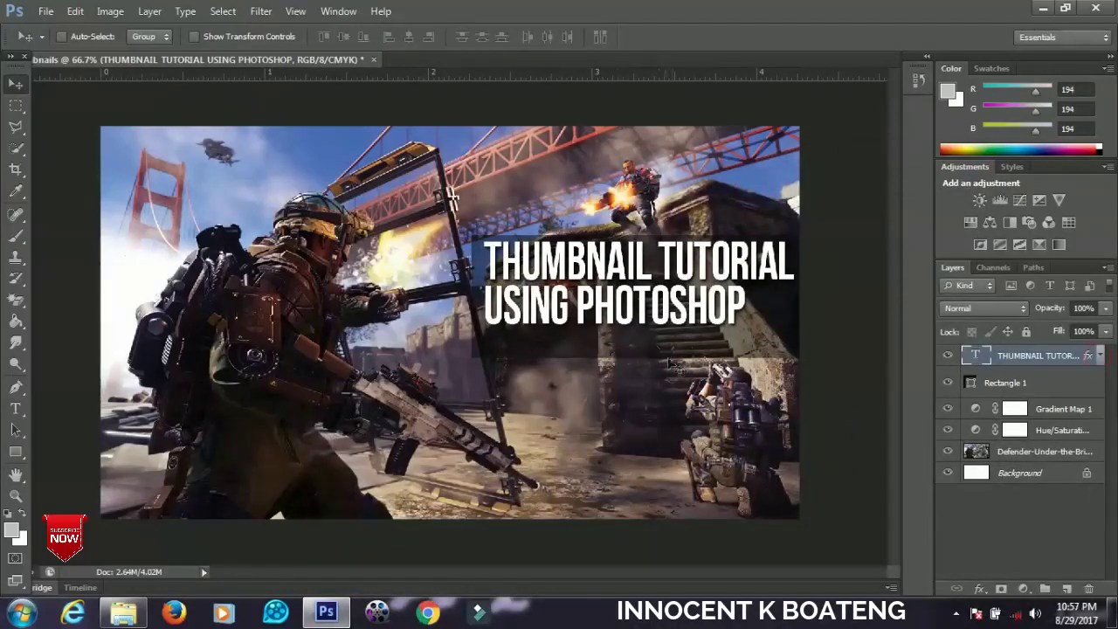
Draw a thin horizontal rectangle about 178 by 5 px under the word USING, inside the dark box
scroll(779, 345, "up", 2)
scroll(778, 345, "up", 2)
left_click_drag(778, 345, 669, 268)
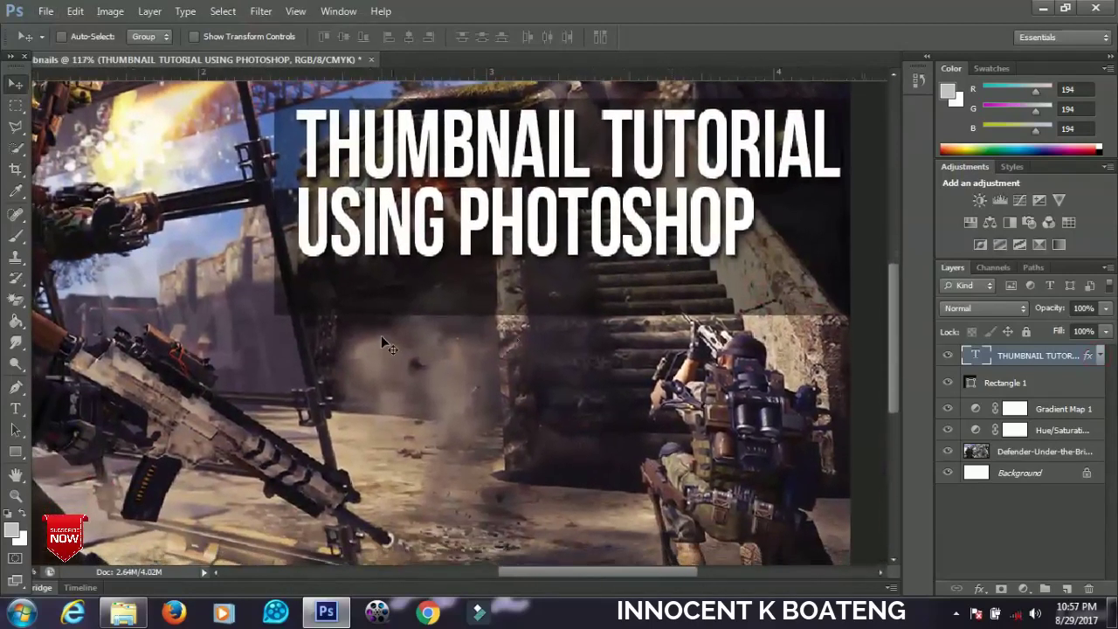
left_click(16, 451)
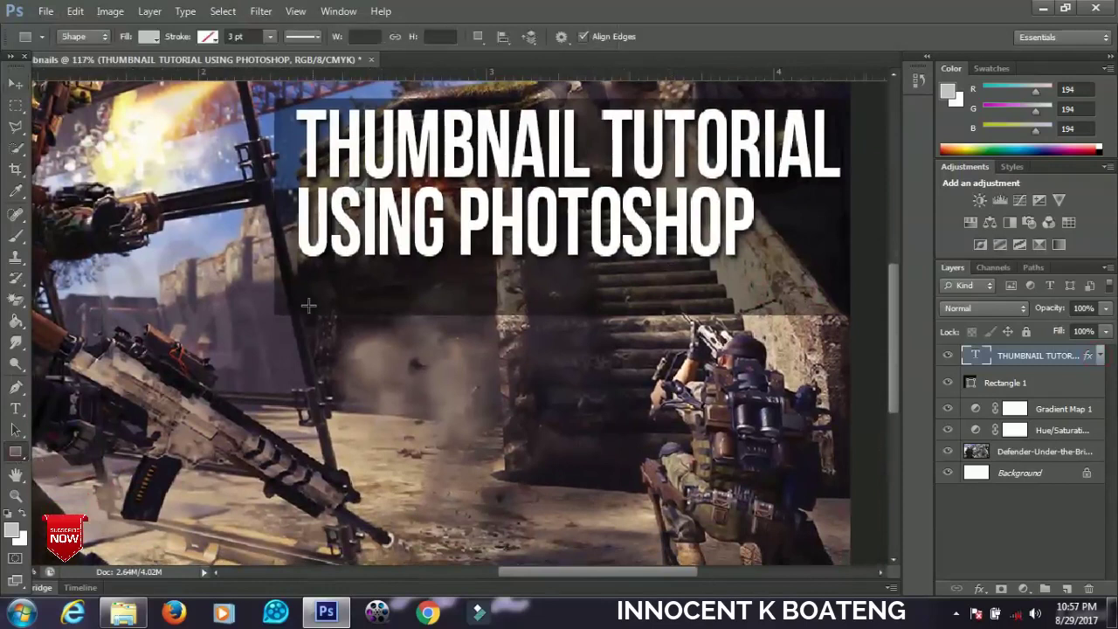
left_click_drag(305, 284, 463, 284)
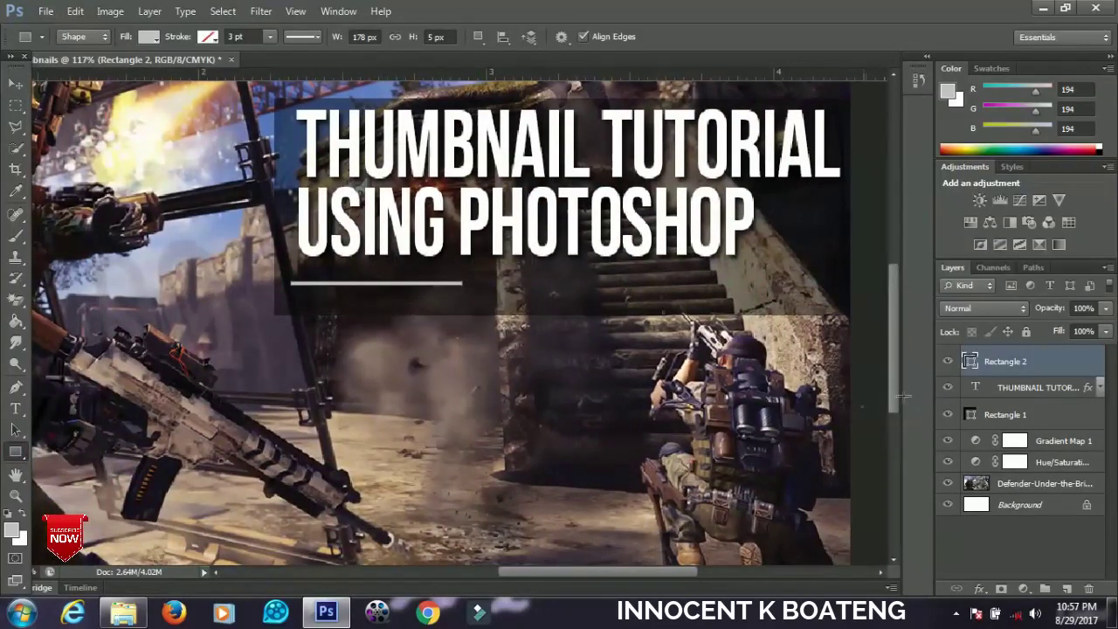
Change the fill of the thin line to white and shift the line slightly left
double_click(972, 362)
left_click(647, 382)
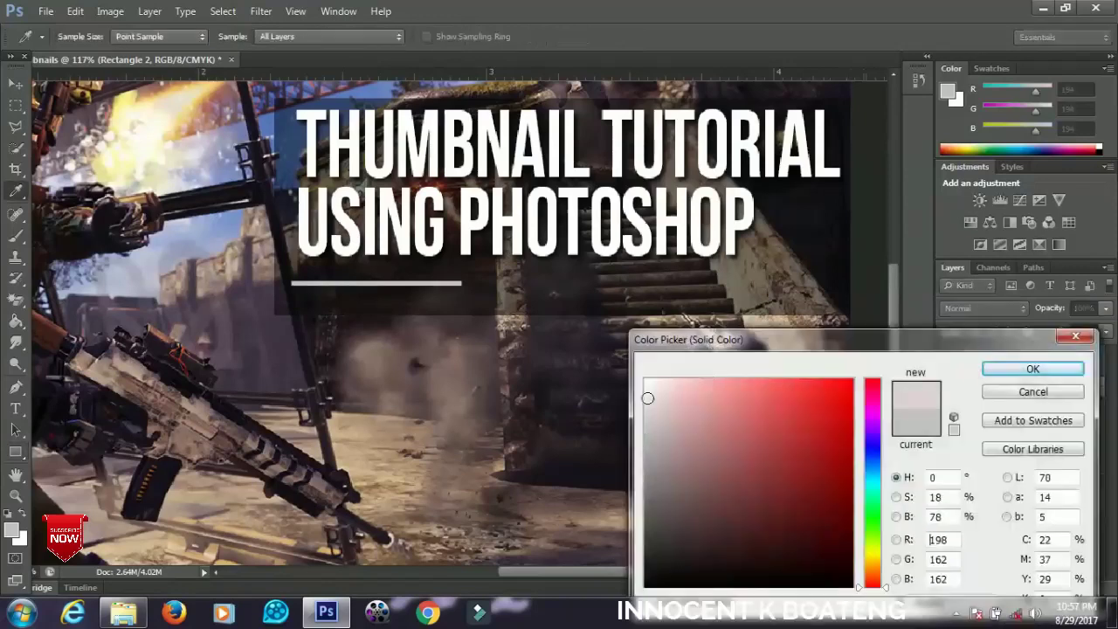
left_click(1031, 368)
left_click(16, 83)
left_click_drag(445, 309, 442, 308)
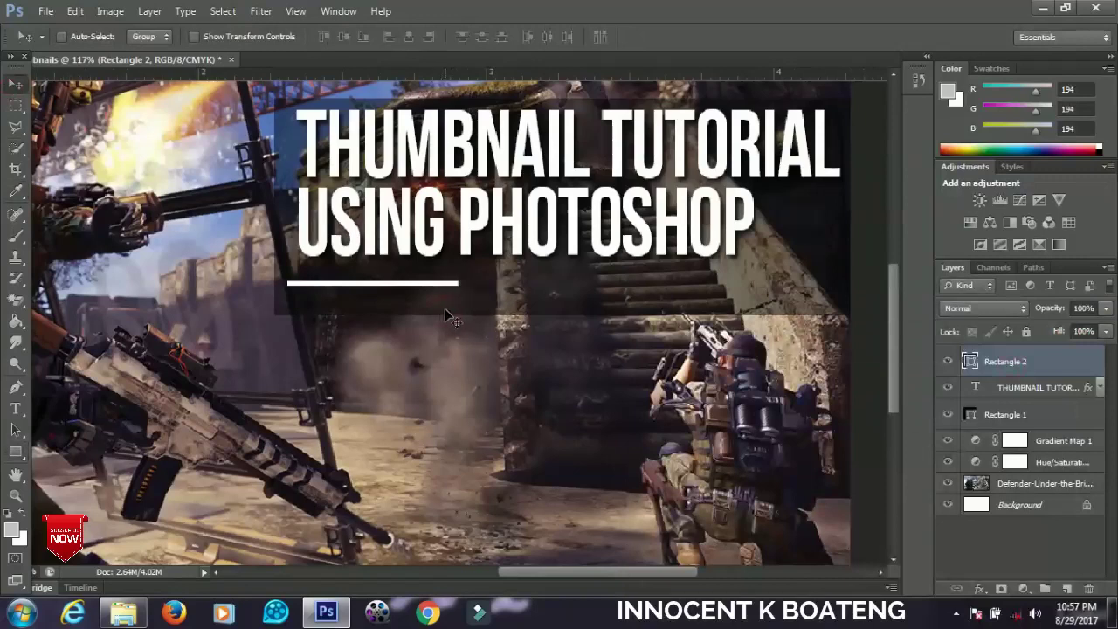
Add the text WITH NAME HERE and place it just right of the white line, below USING PHOTOSHOP
key("t")
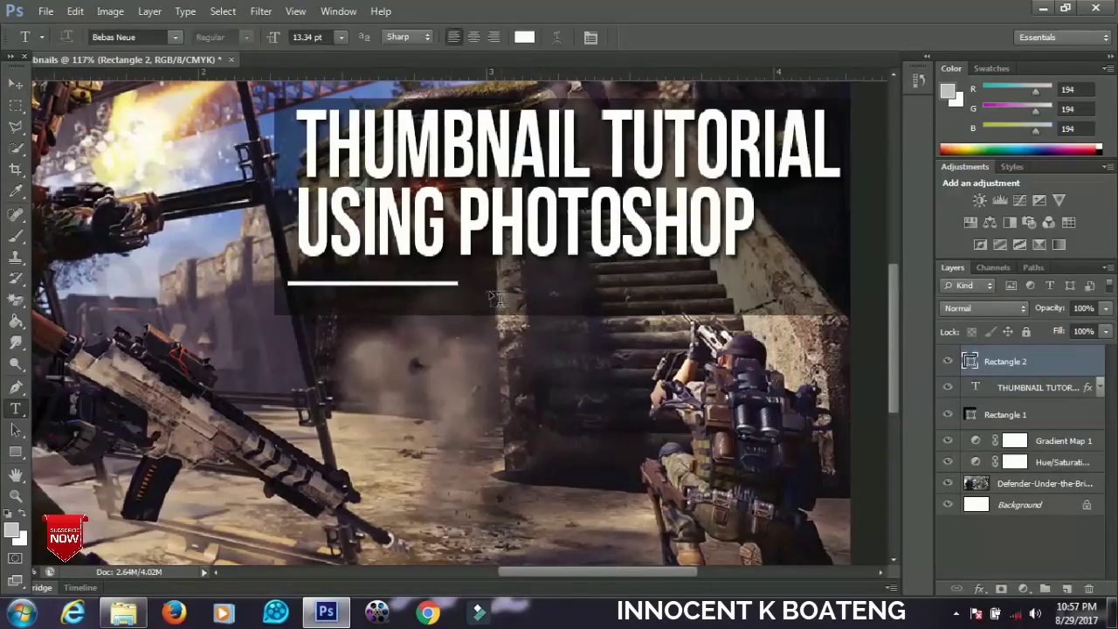
left_click(485, 289)
type("wi")
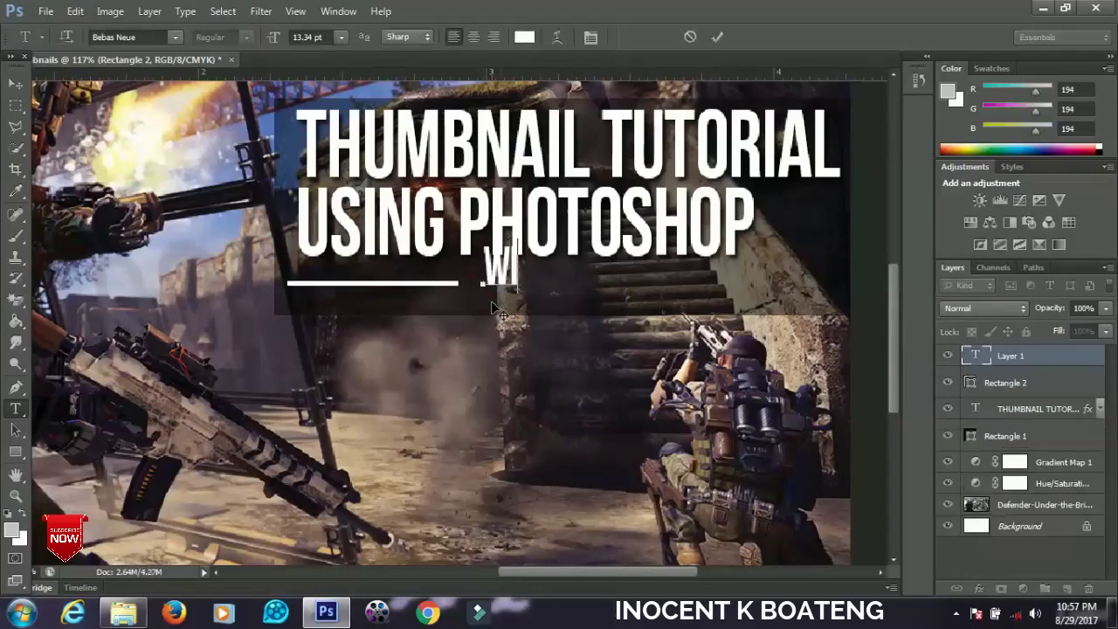
type("th")
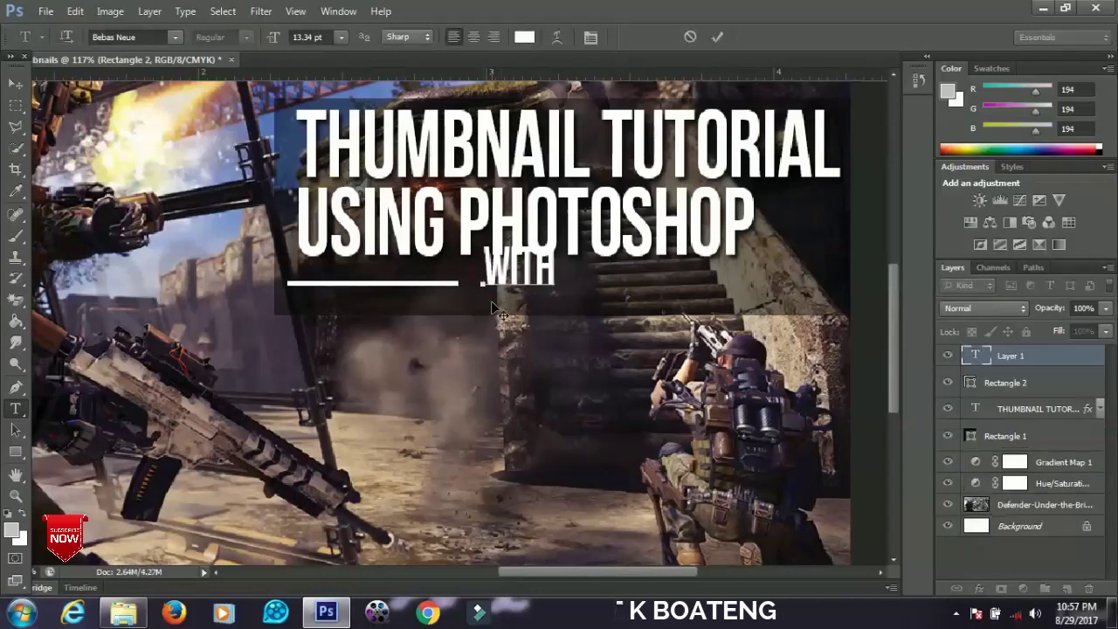
type(" name here")
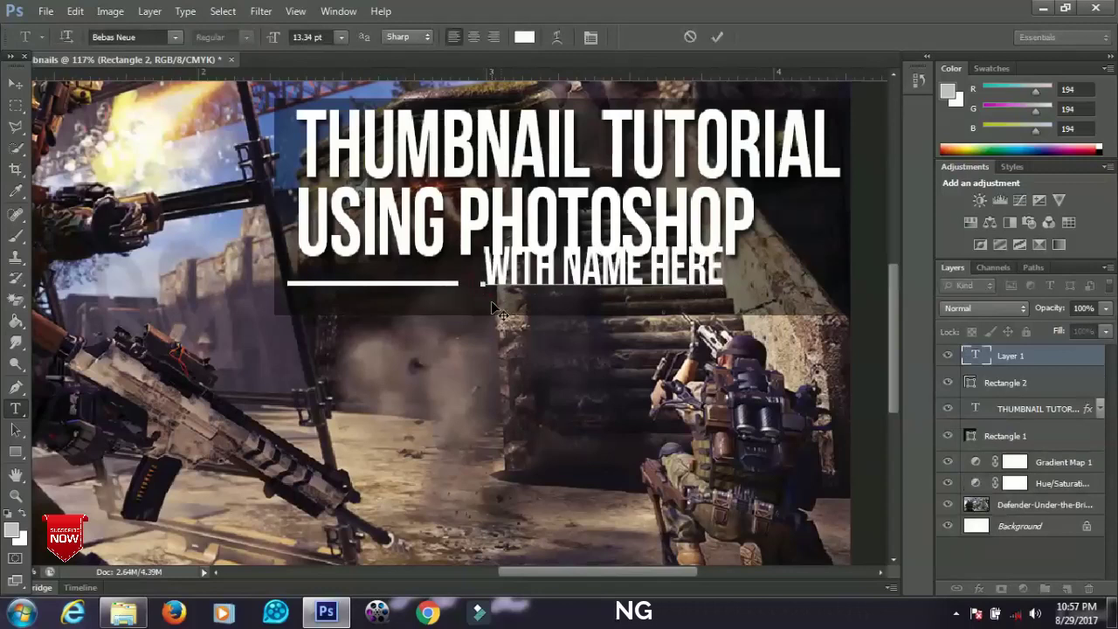
left_click(15, 83)
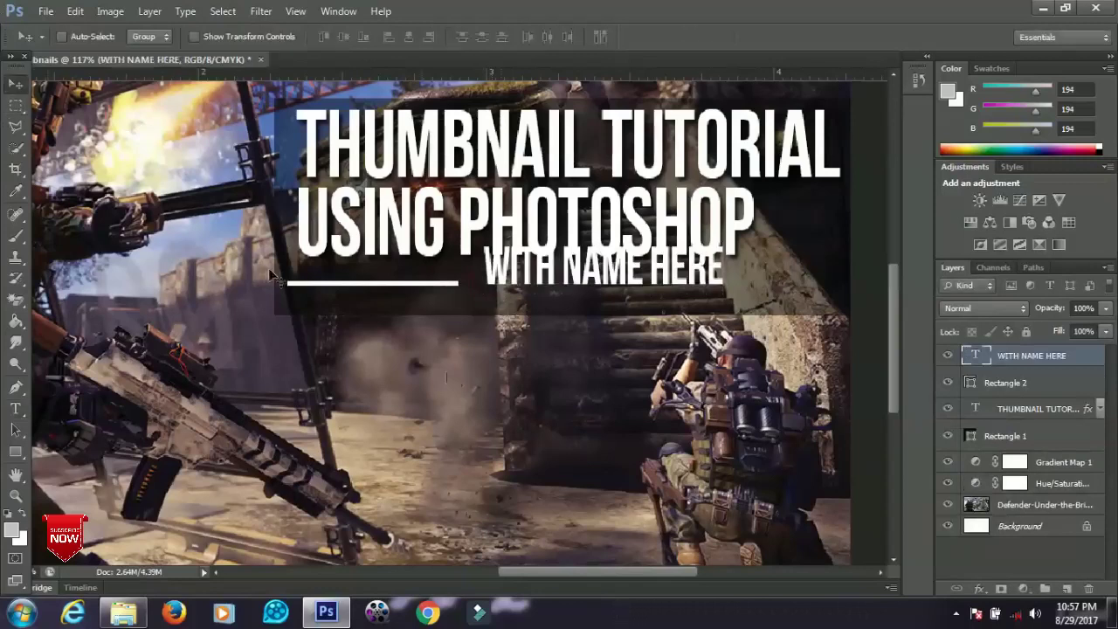
left_click_drag(522, 273, 505, 292)
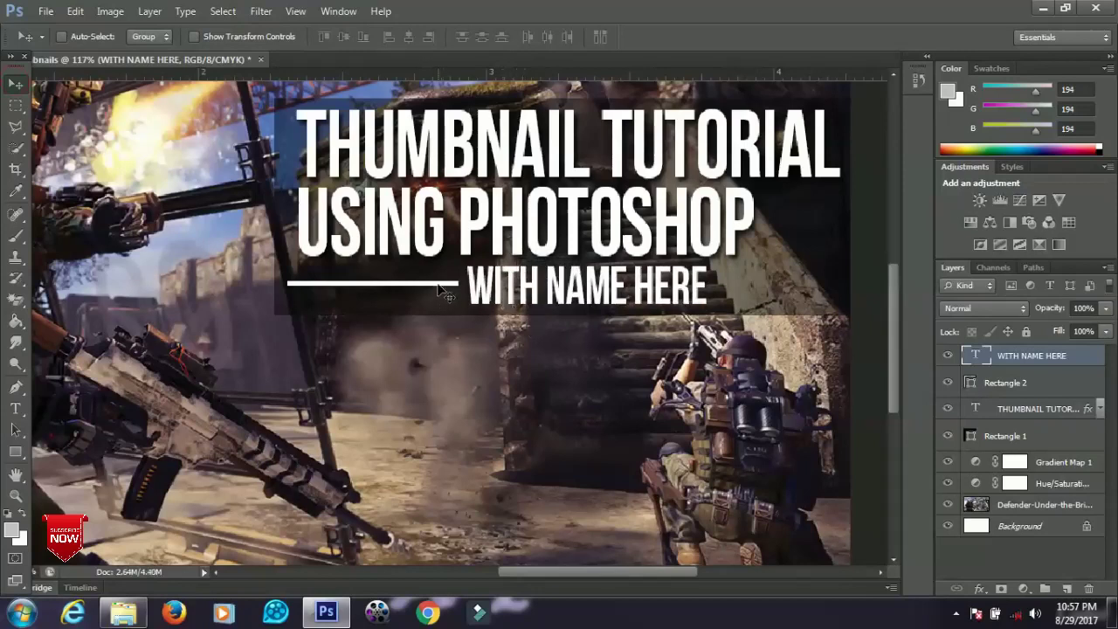
Duplicate the white line and place the copy just right of WITH NAME HERE, reaching the image edge
left_click(1016, 386)
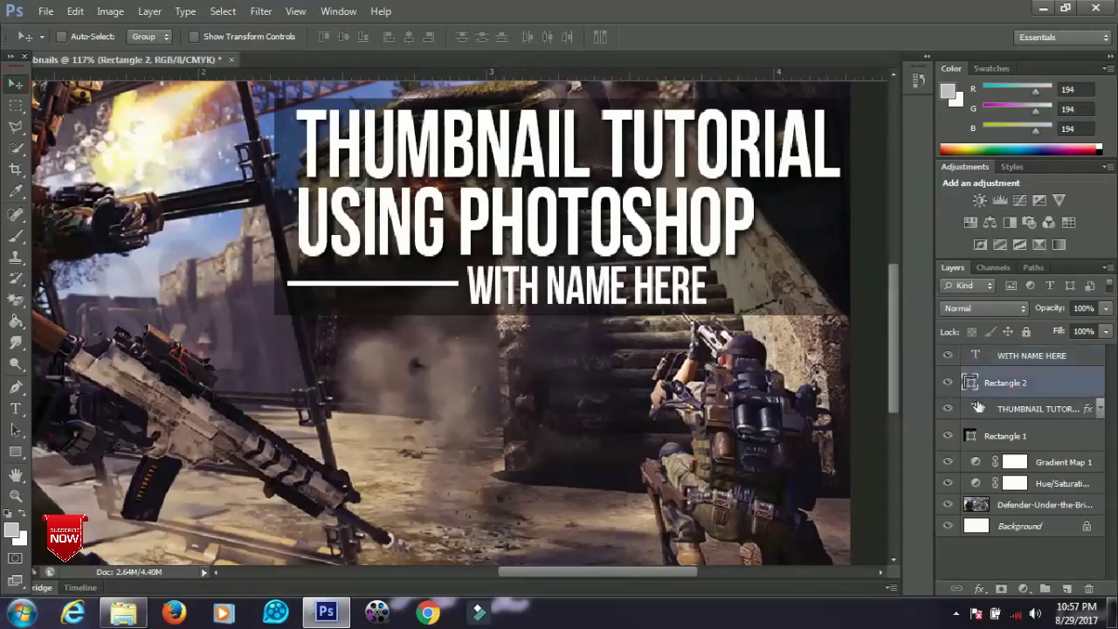
key("ctrl+j")
left_click_drag(519, 301, 218, 294)
left_click_drag(166, 385, 693, 379)
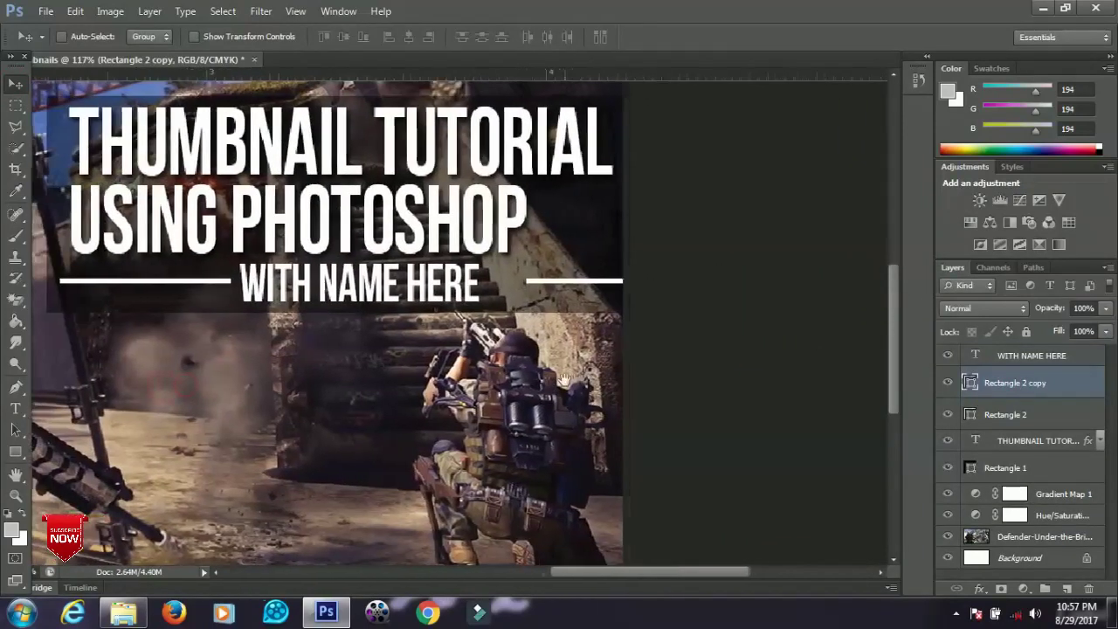
left_click_drag(553, 312, 519, 314)
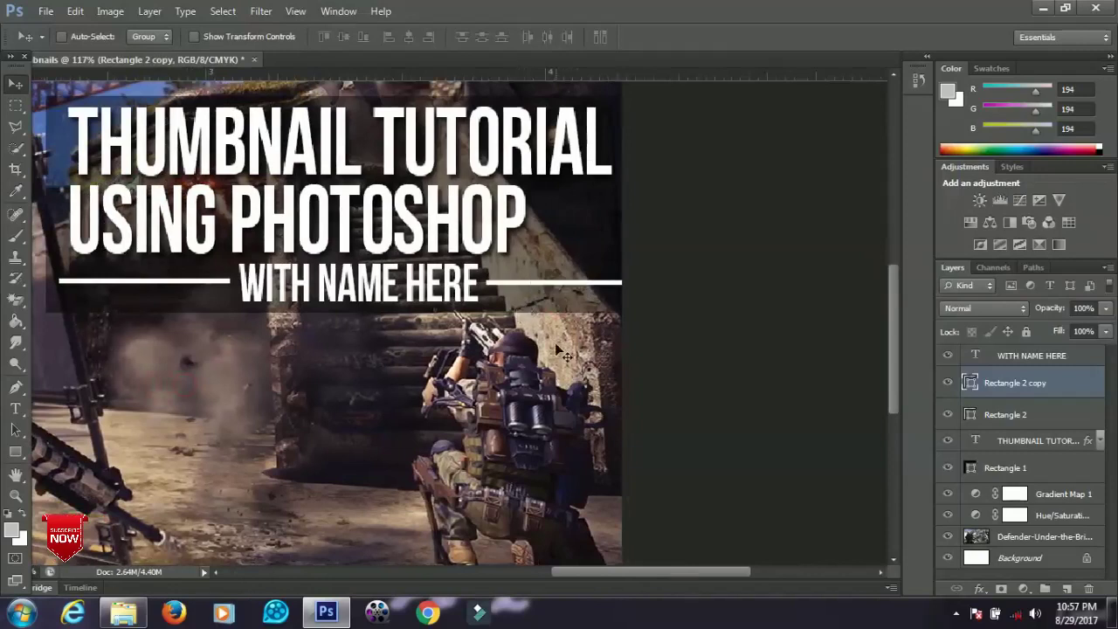
Fine-tune the height of the copied line, ending one nudge lower than where it was placed
key("Up")
key("Up")
key("Down")
key("Down")
key("Down")
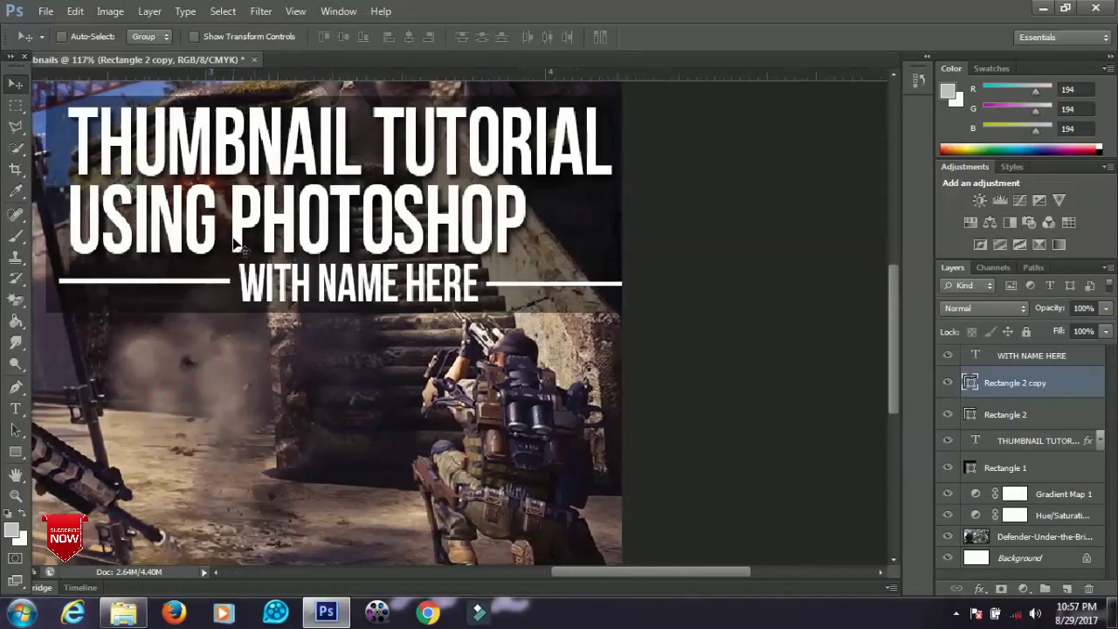
Select the WITH NAME HERE text layer and nudge it three steps left between the two white lines
right_click(319, 289)
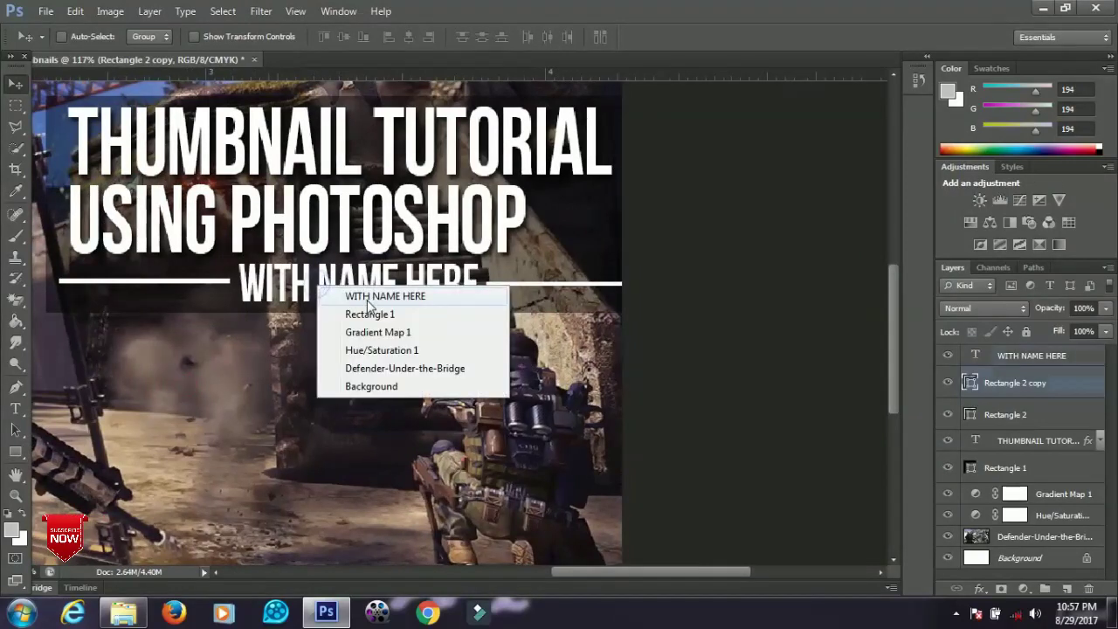
left_click(367, 297)
key("Left")
key("Left")
key("Left")
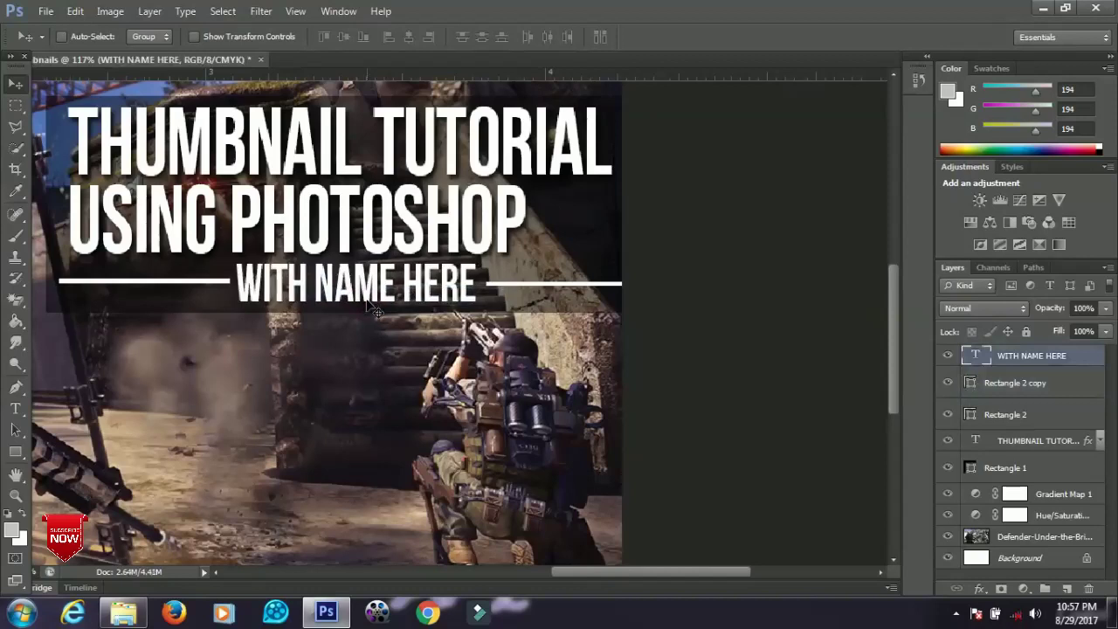
scroll(368, 307, "down", 3, "alt")
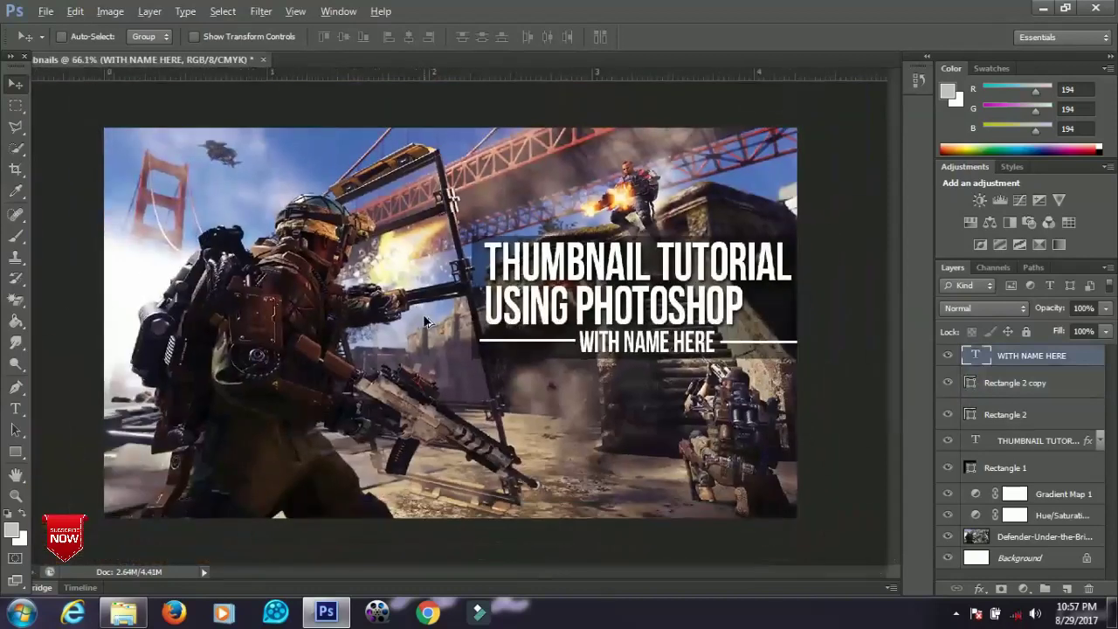
Place pexels-photo from the Thumbnail Resources folder into the Photoshop document and enlarge it to about 5.77% so it fills the canvas
scroll(428, 321, "down", 1, "alt")
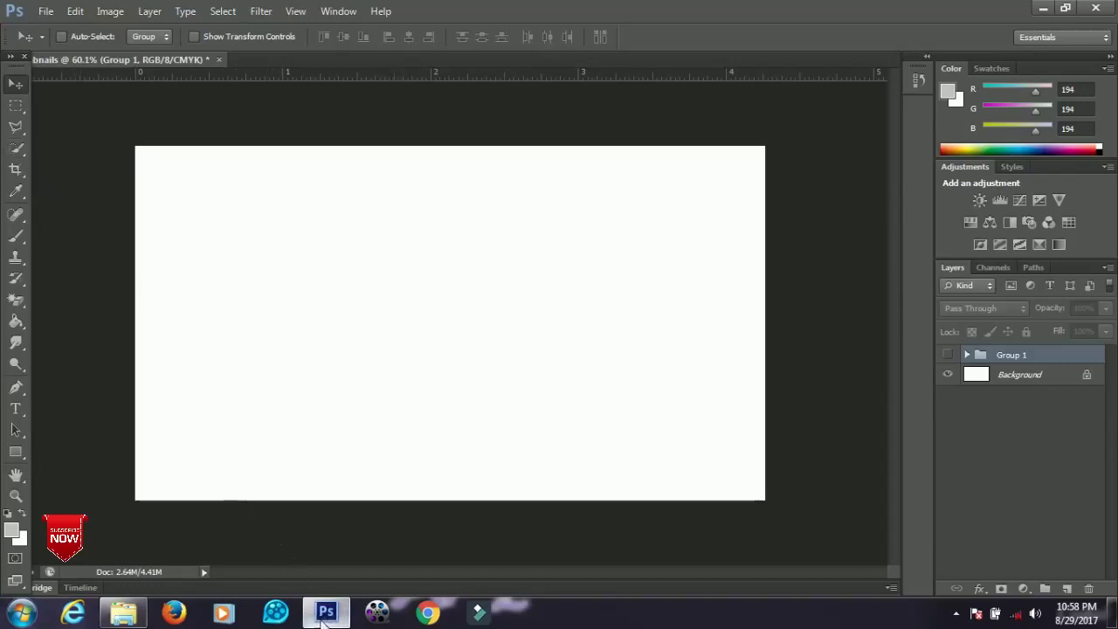
mouse_move(324, 619)
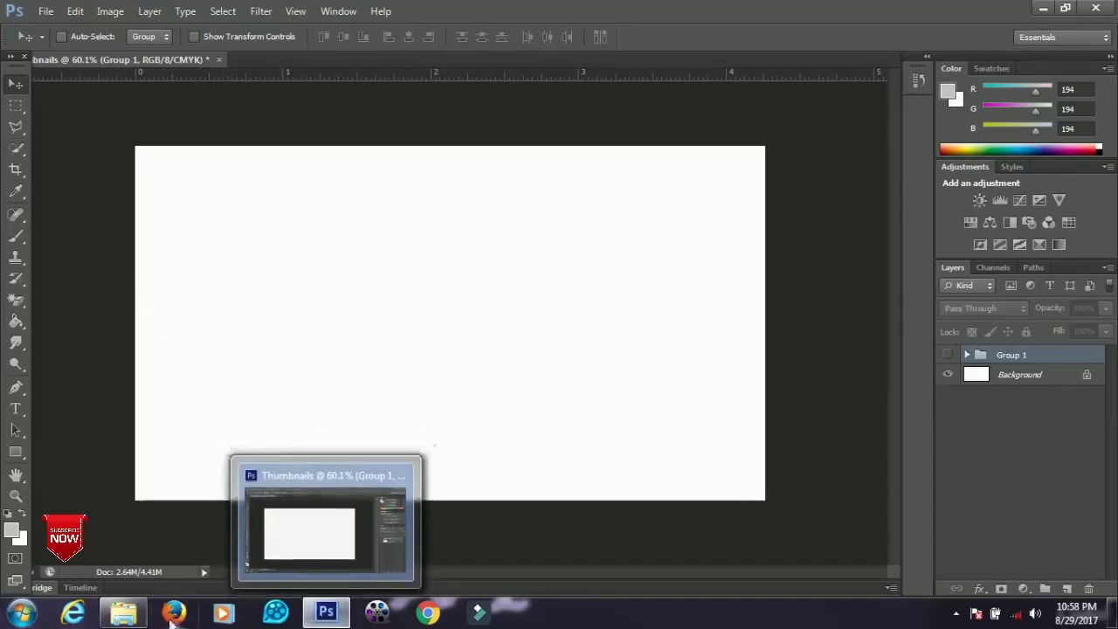
left_click(124, 613)
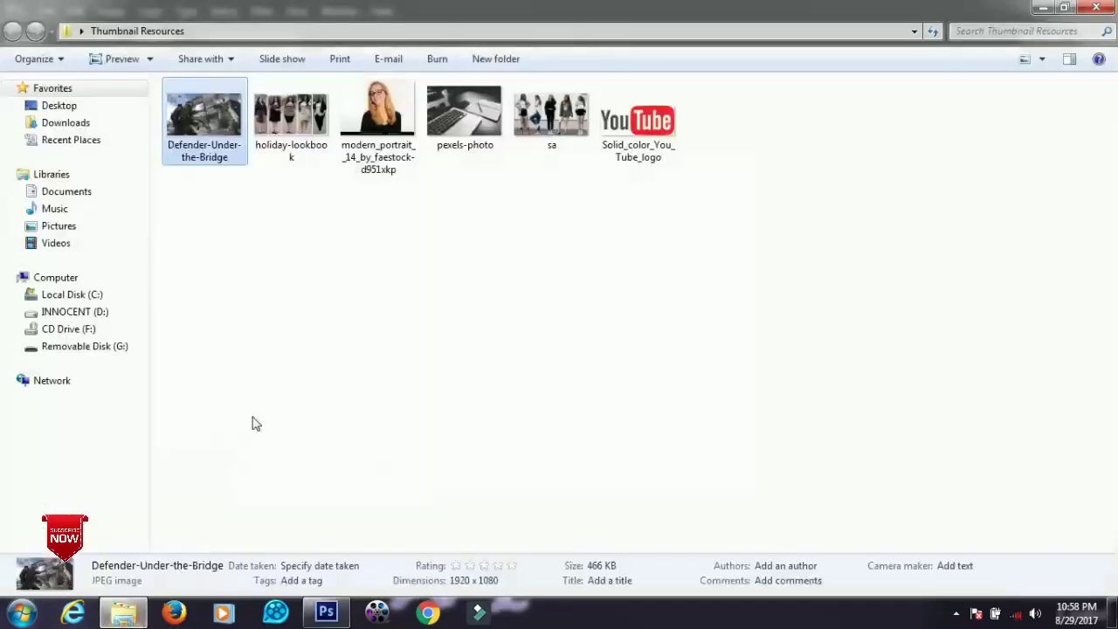
left_click(445, 127)
double_click(446, 127)
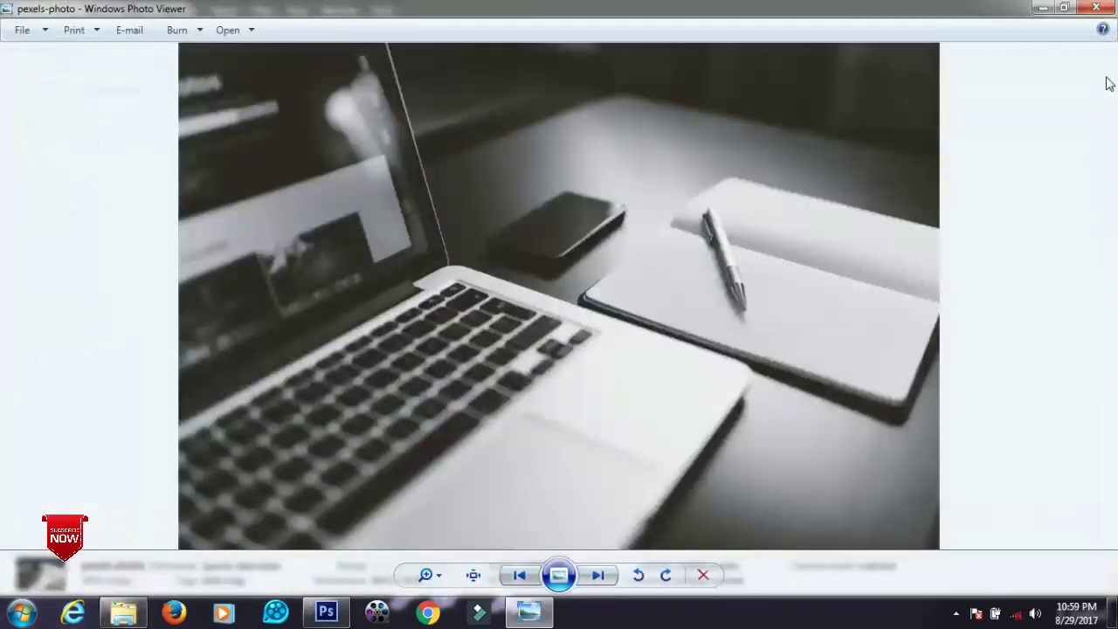
left_click(1097, 9)
left_click_drag(463, 113, 418, 480)
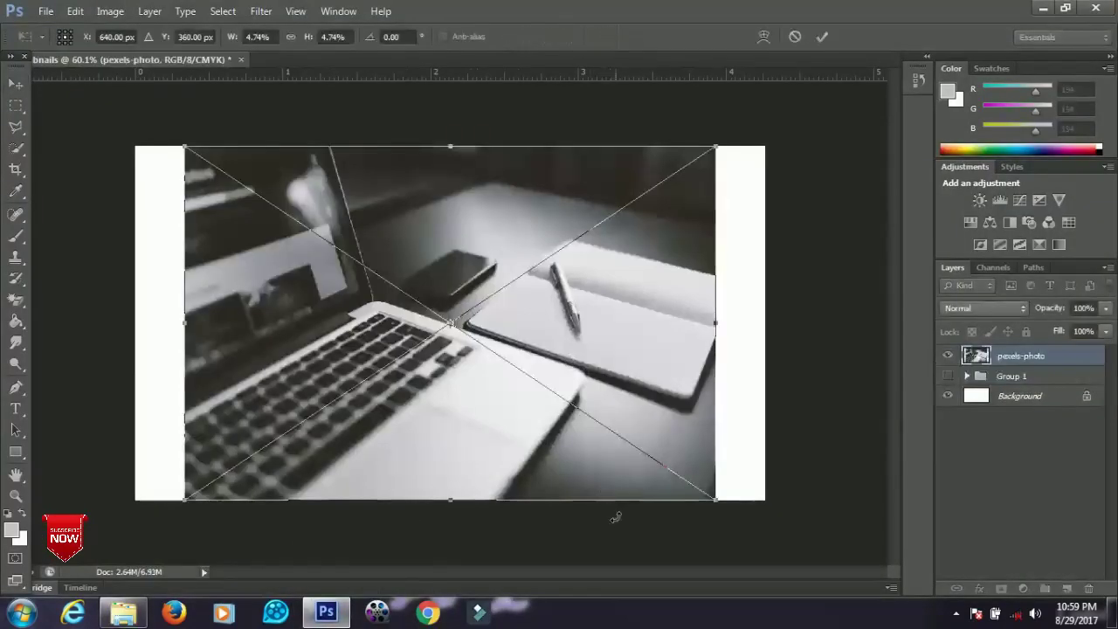
left_click_drag(715, 502, 774, 539)
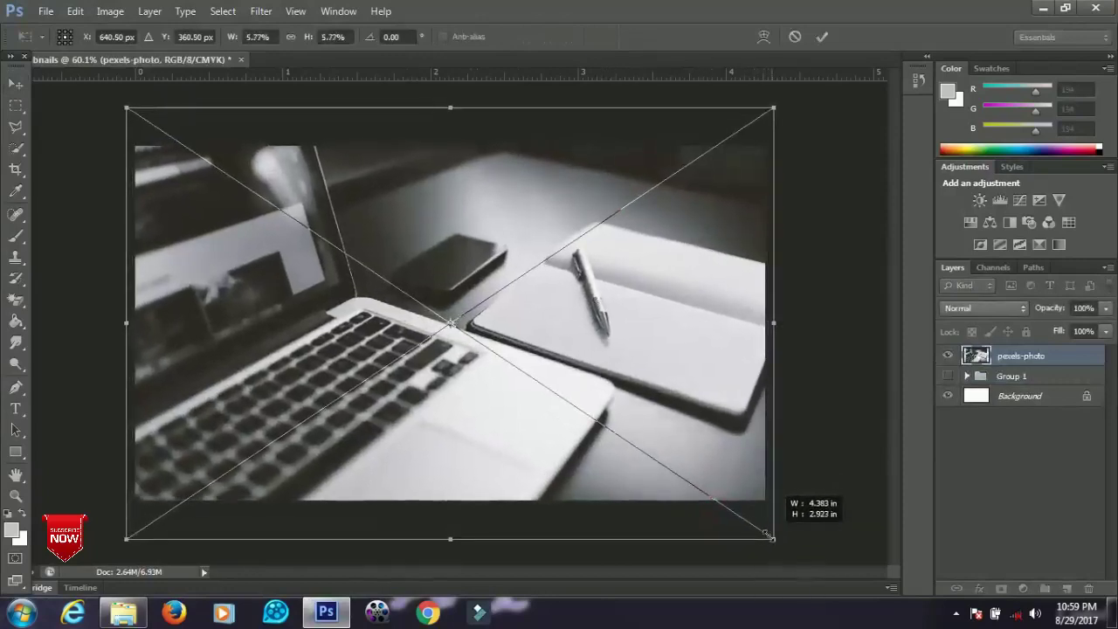
double_click(624, 289)
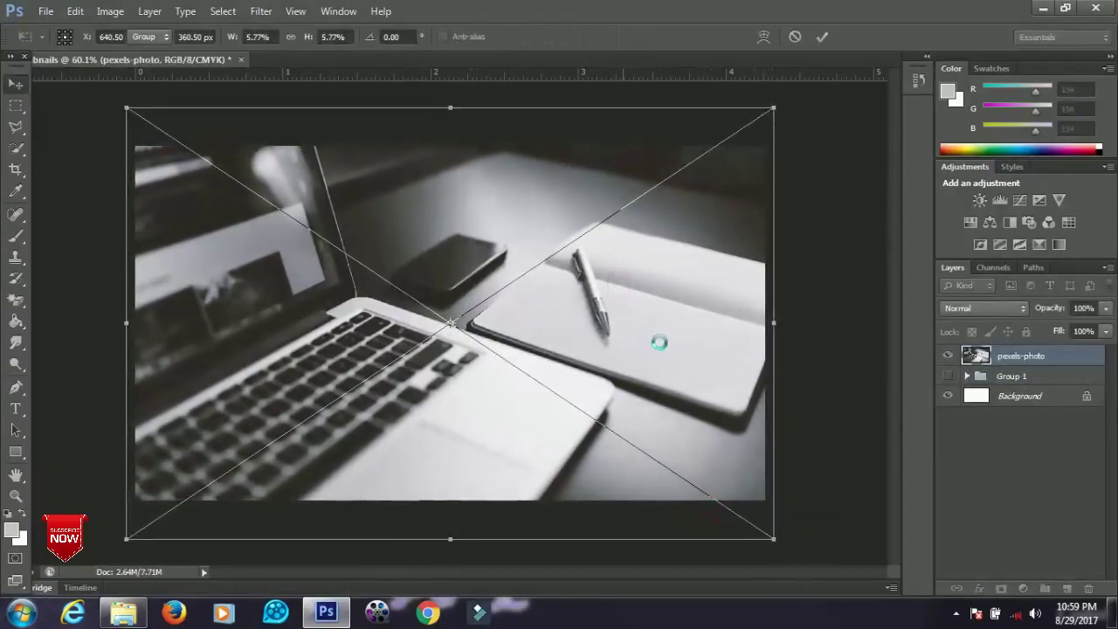
Rasterize the pexels-photo layer and apply Auto Tone to it
right_click(1017, 362)
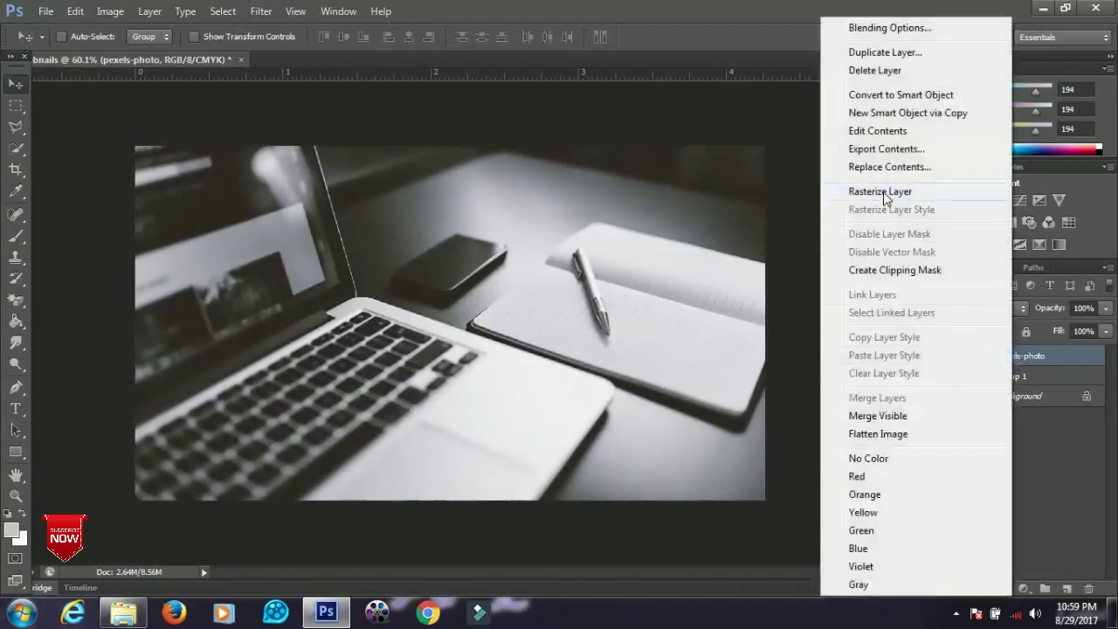
left_click(882, 186)
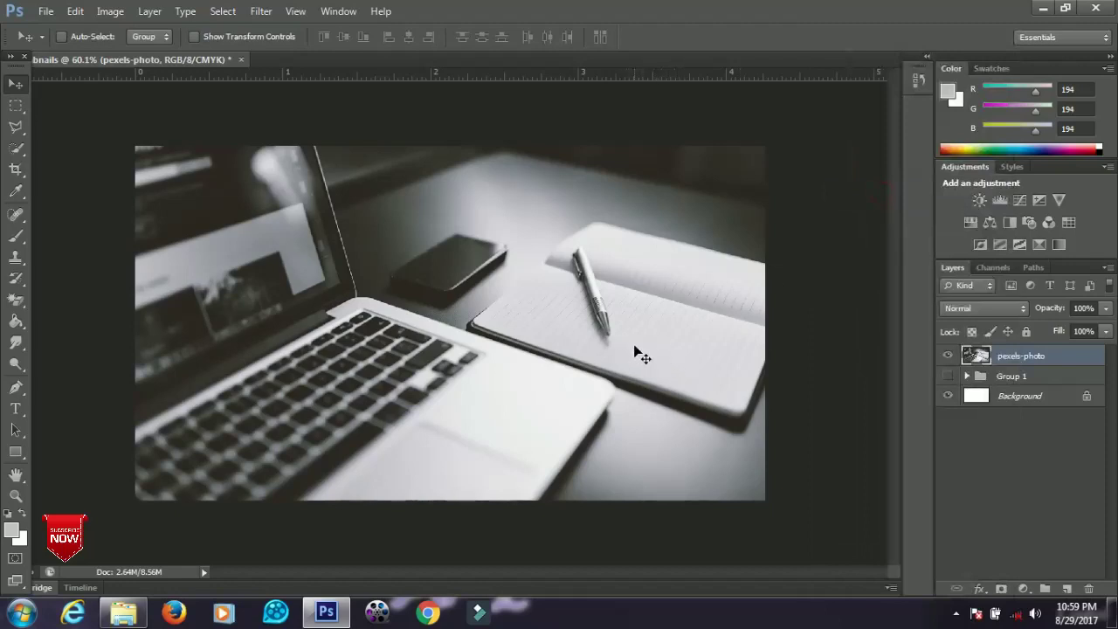
key("ctrl+shift+l")
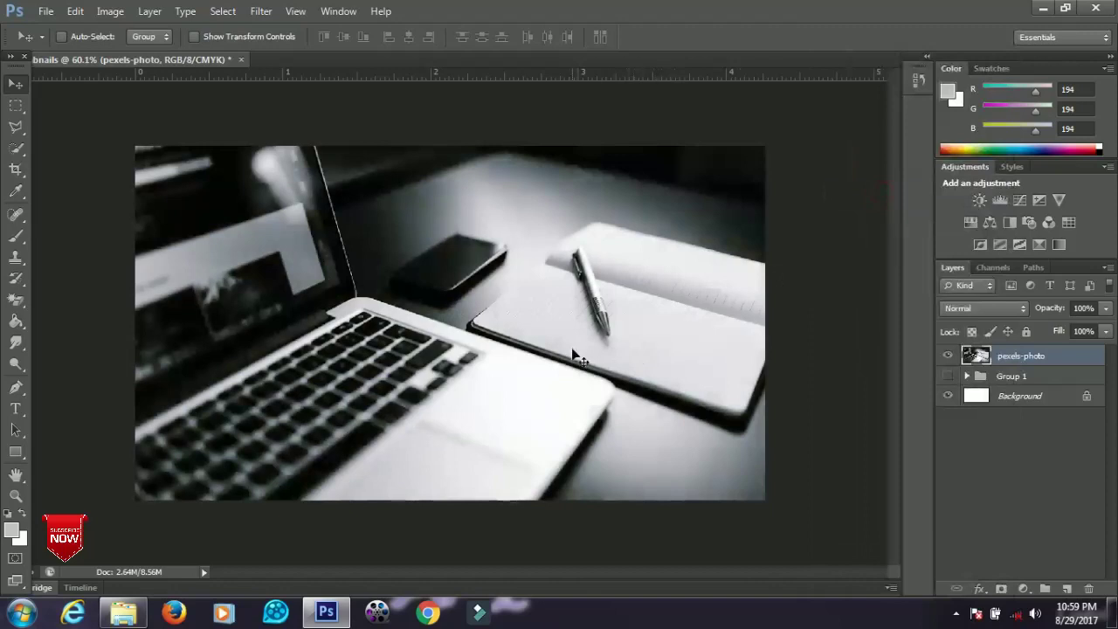
key("ctrl+minus")
key("ctrl+plus")
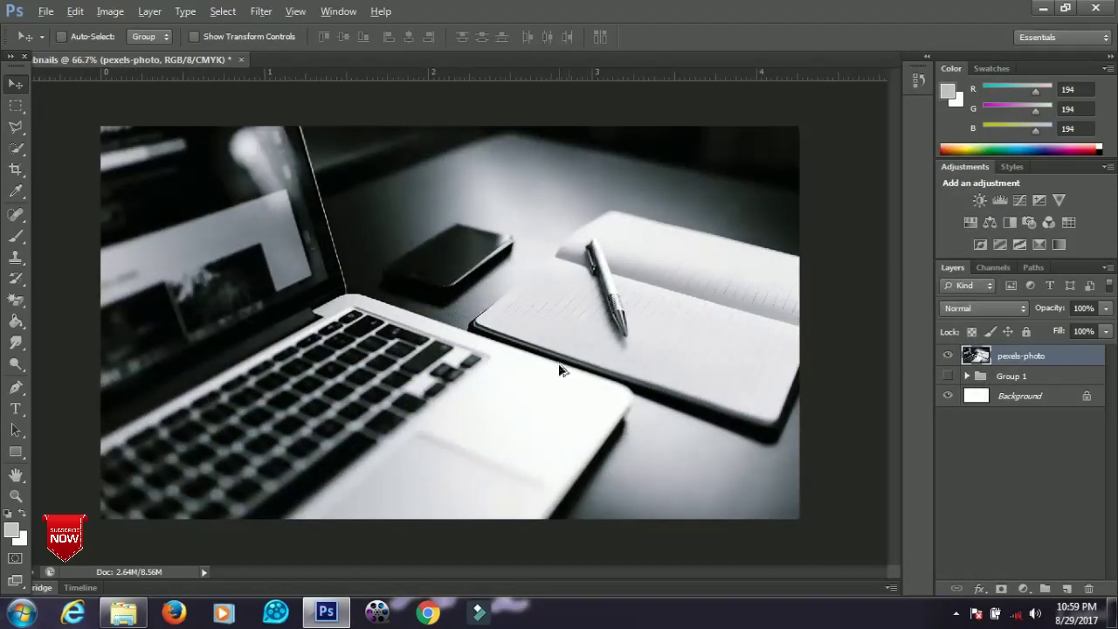
Add a Gradient Fill layer above the photo using the black and dark red gradient preset
left_click(1028, 595)
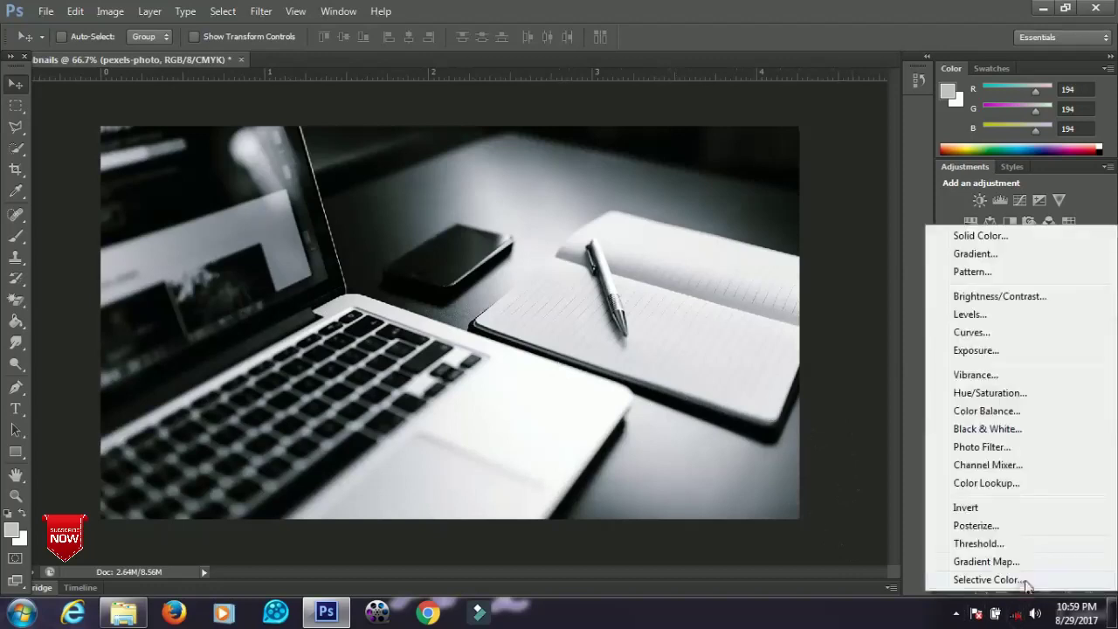
left_click(975, 253)
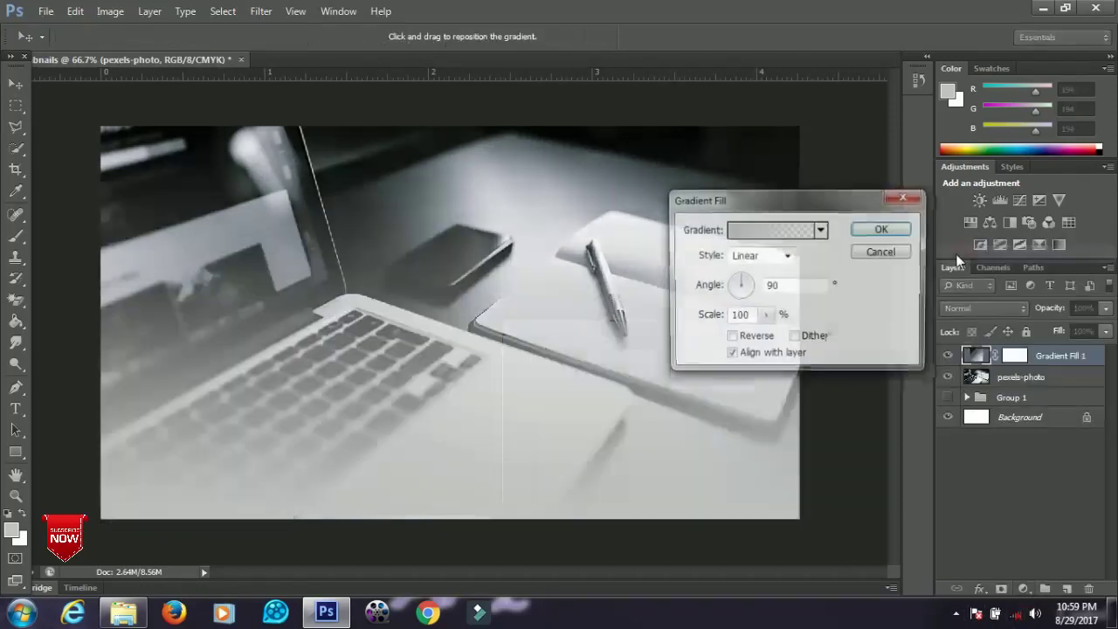
left_click(761, 230)
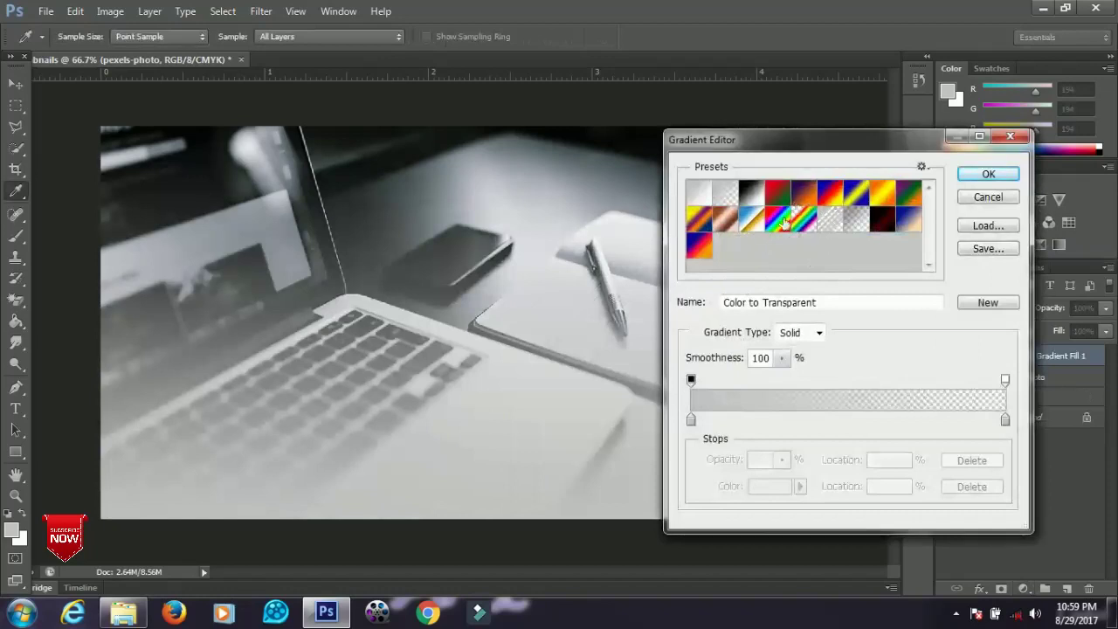
left_click(908, 229)
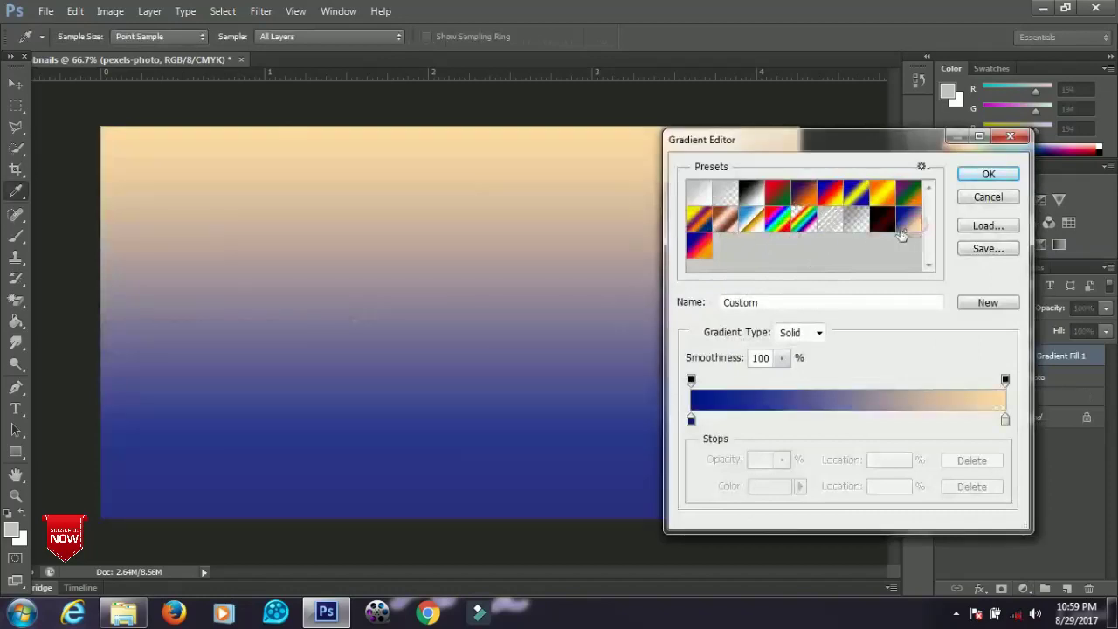
left_click(881, 222)
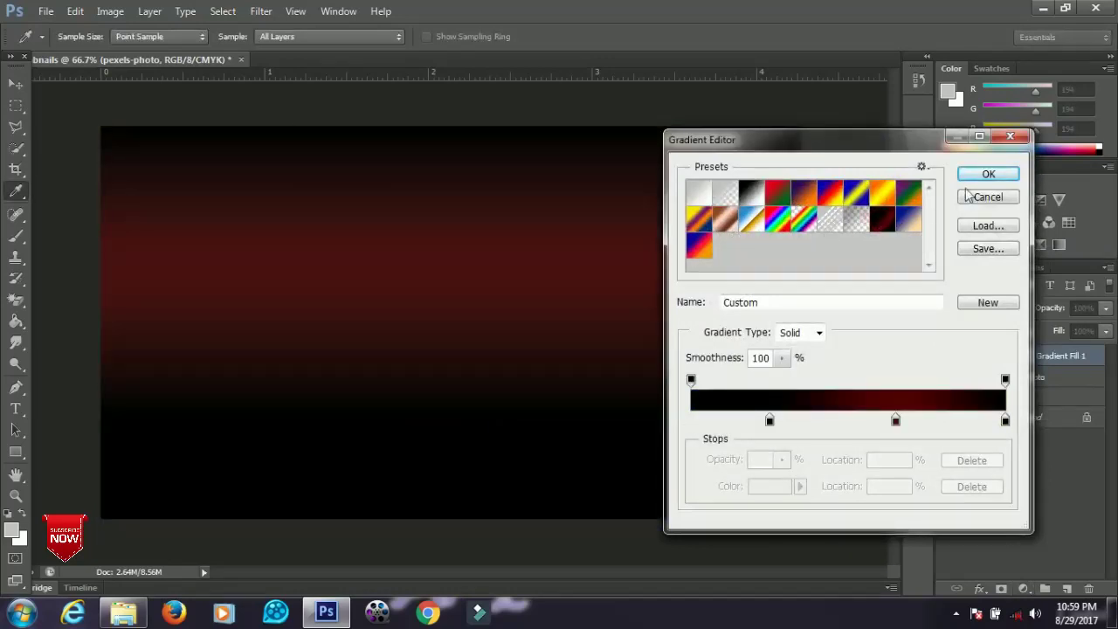
Try recolouring the gradient's first black stop to bright blue and its dark red stop to bright red
double_click(770, 421)
left_click(852, 379)
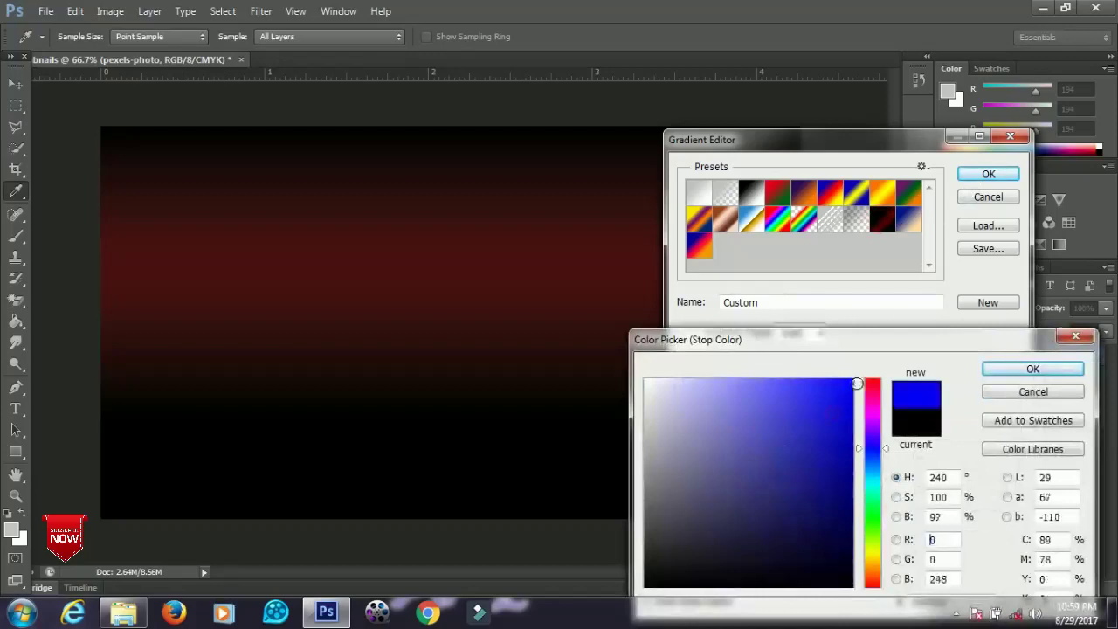
left_click(999, 372)
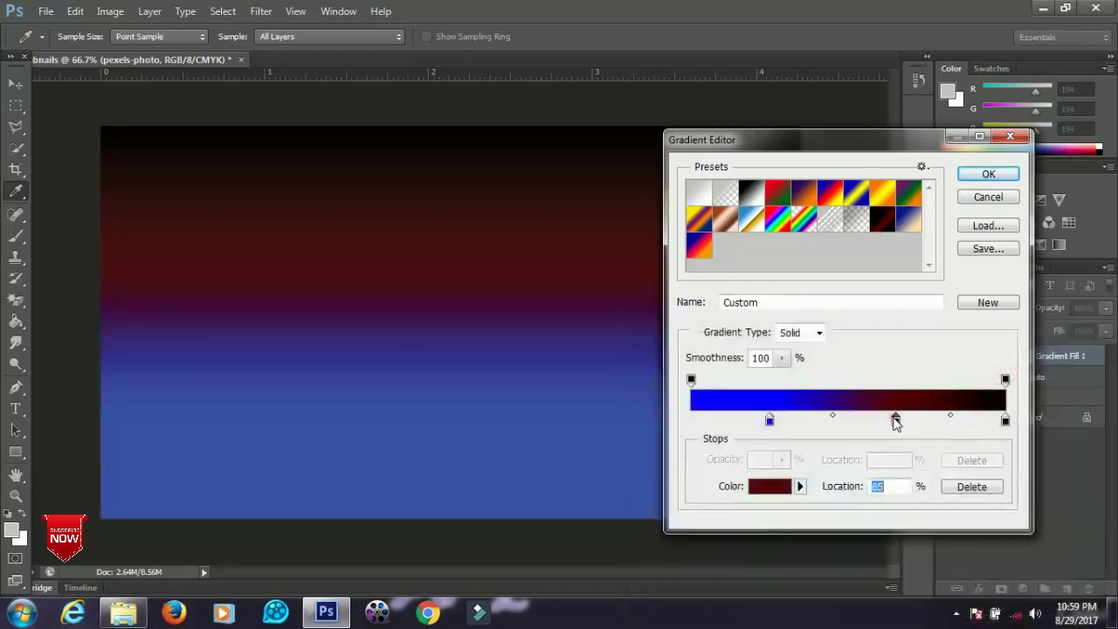
double_click(896, 423)
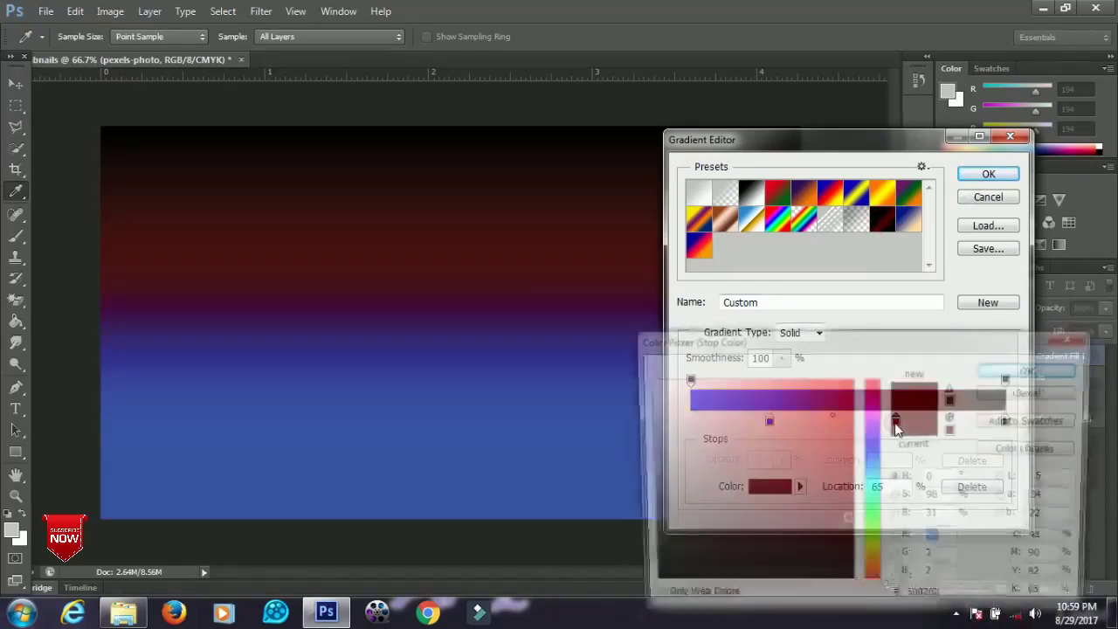
mouse_move(827, 437)
left_mouse_down()
mouse_move(849, 405)
mouse_move(821, 472)
mouse_move(851, 385)
left_mouse_up()
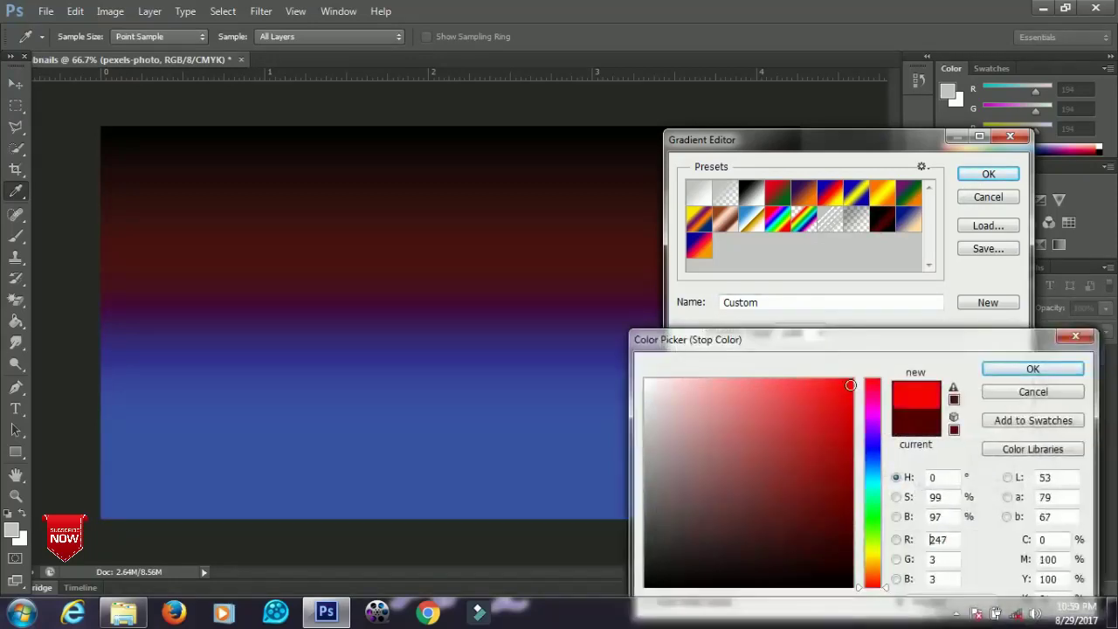
left_click(1014, 371)
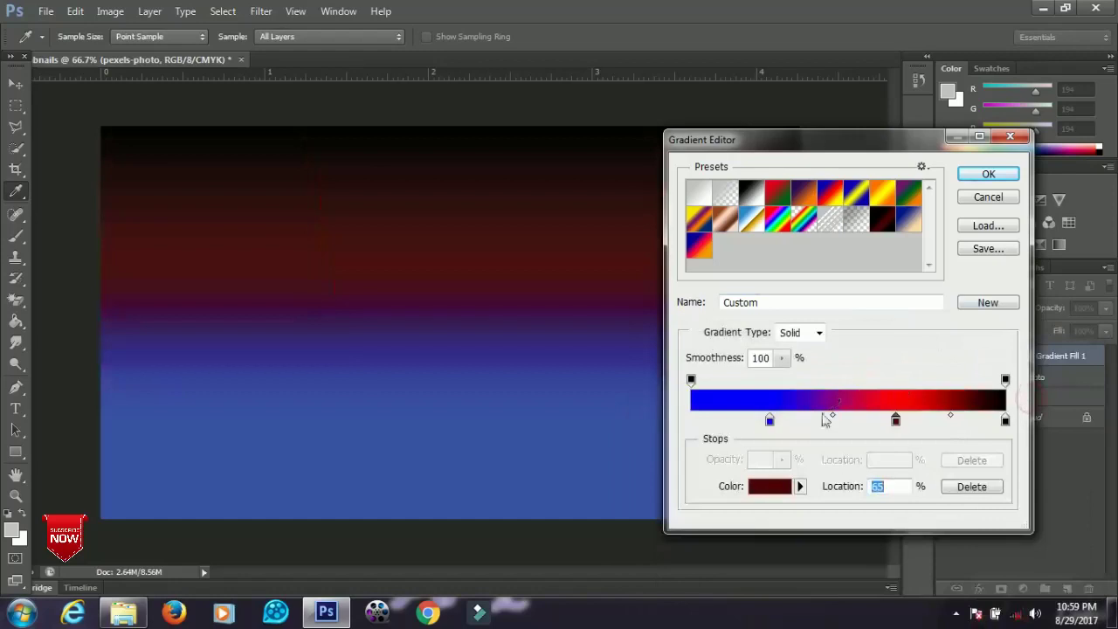
Reapply the black and dark red preset and make the gradient fill radial, reversed, at 347% scale
left_click(882, 219)
left_click(977, 179)
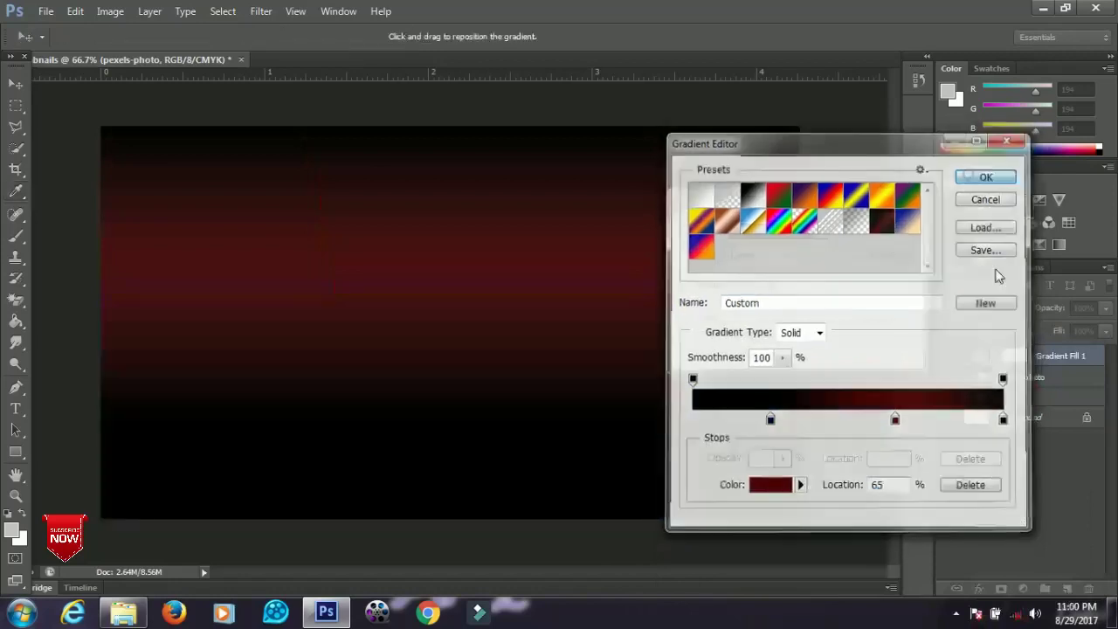
left_click(773, 262)
left_click(754, 289)
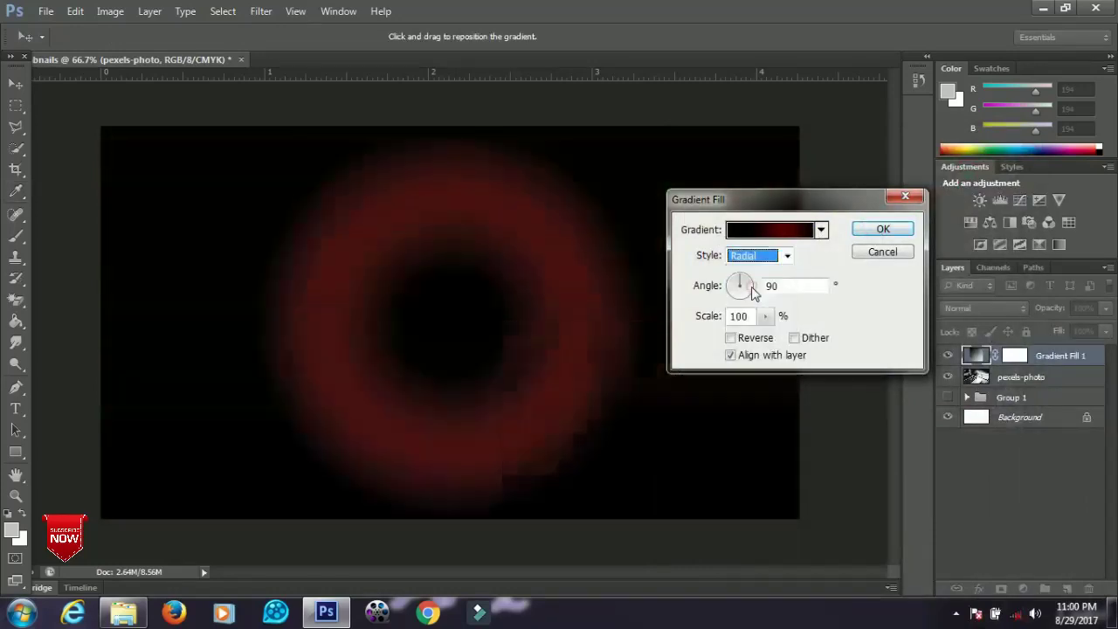
left_click(765, 317)
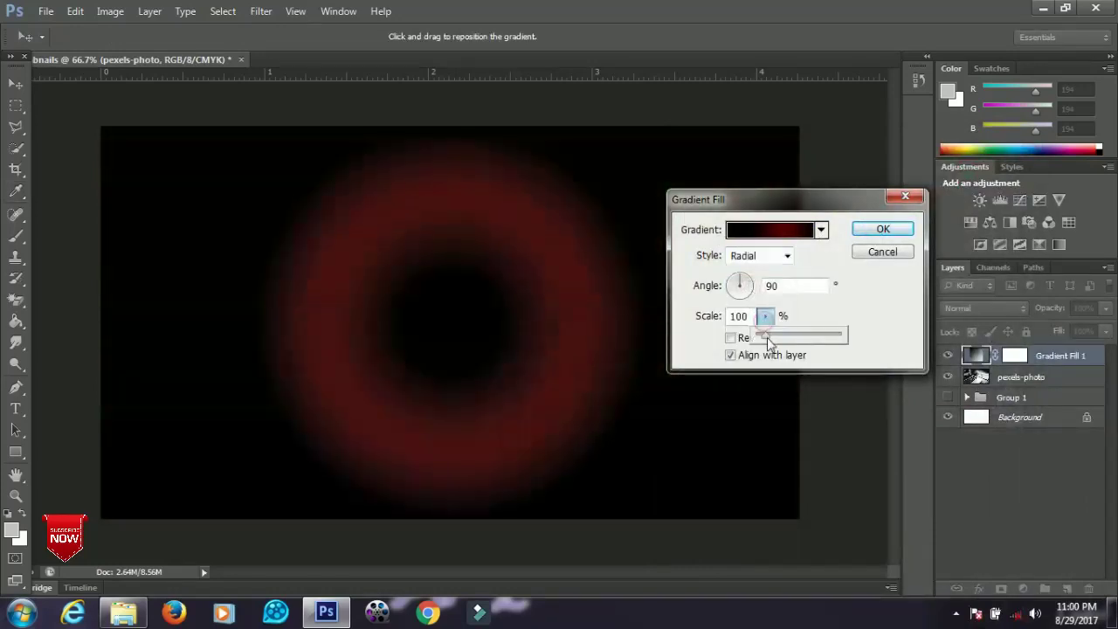
left_click_drag(767, 337, 787, 344)
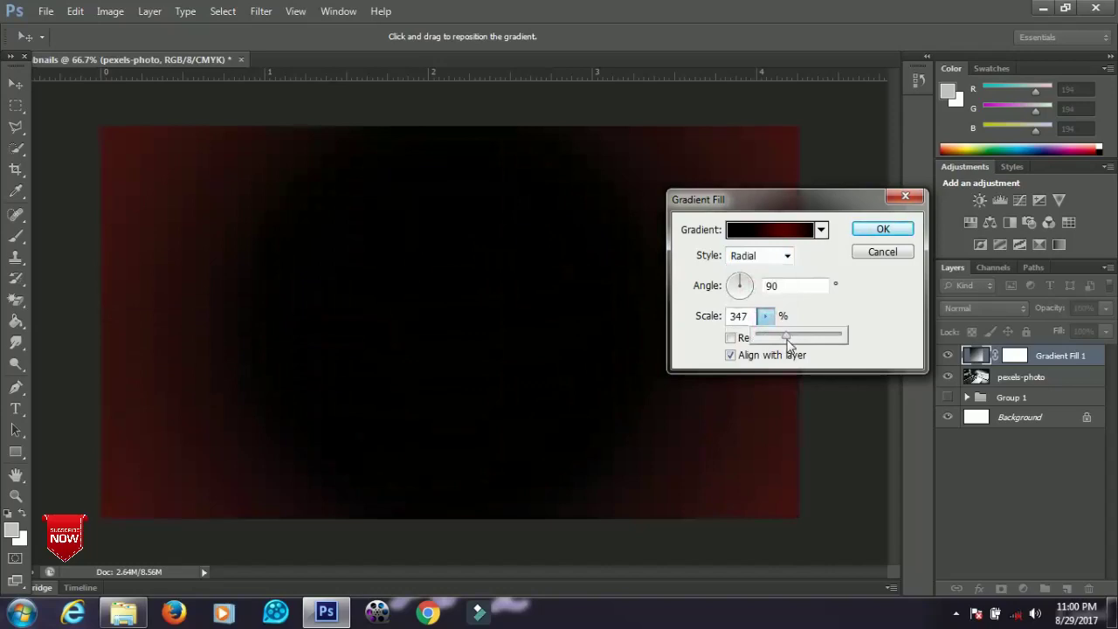
left_click(731, 339)
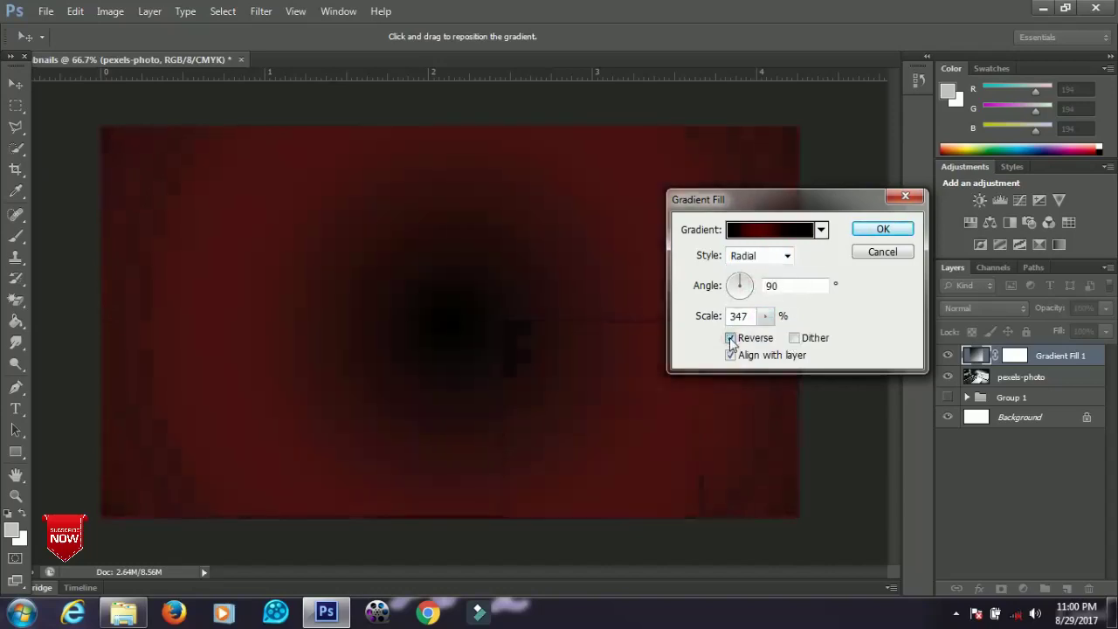
left_click(880, 230)
Set the gradient fill layer's blend mode to Soft Light and duplicate the layer to strengthen the red tint
left_click(969, 311)
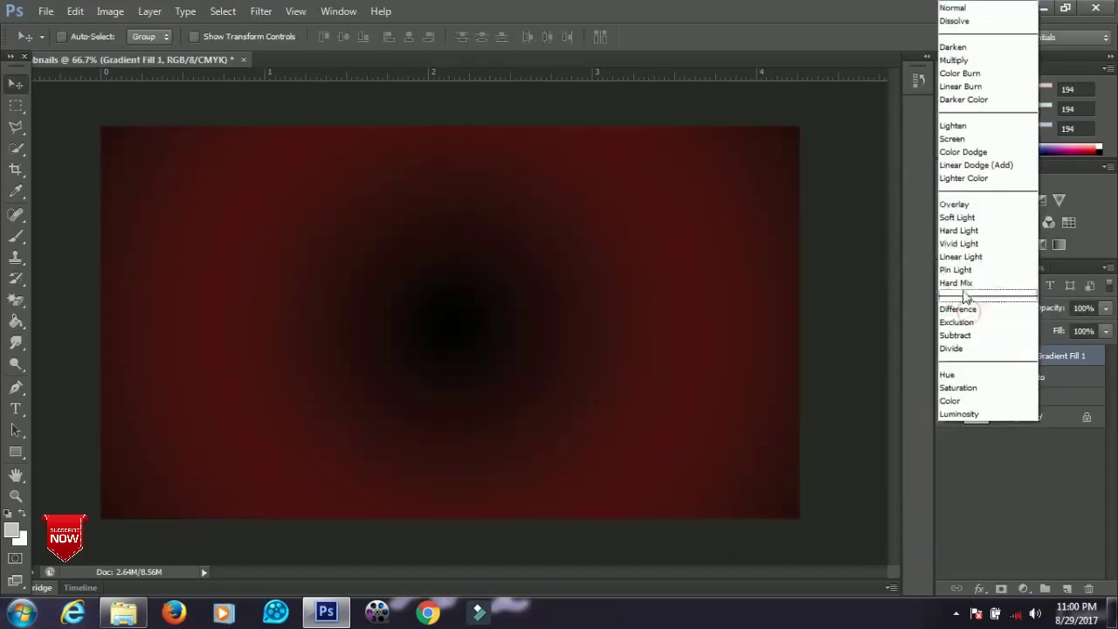
left_click(957, 217)
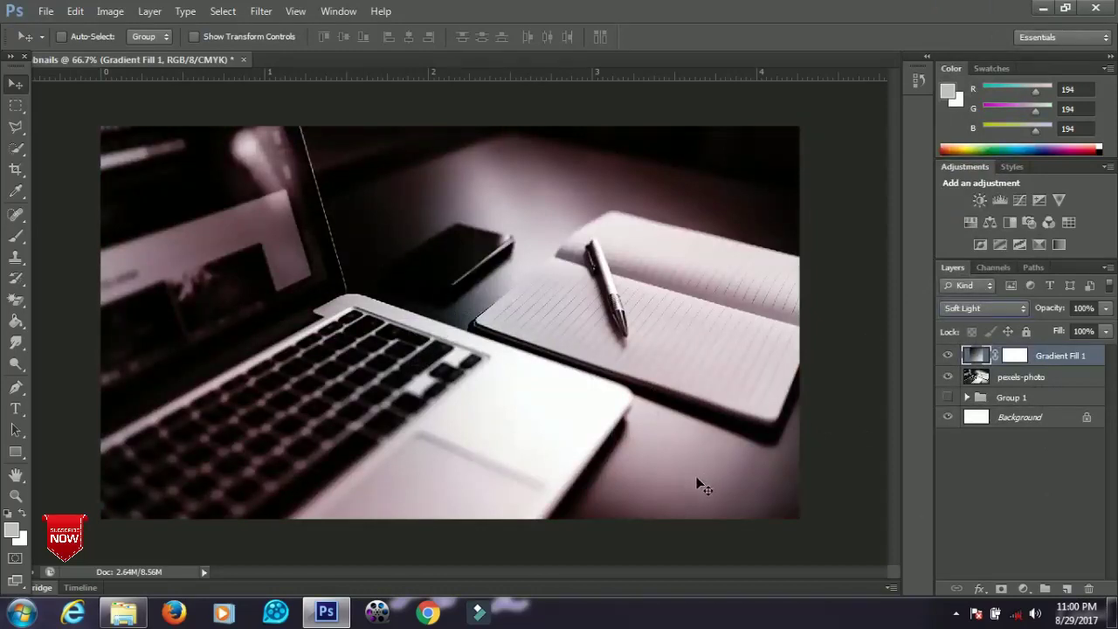
key("ctrl+j")
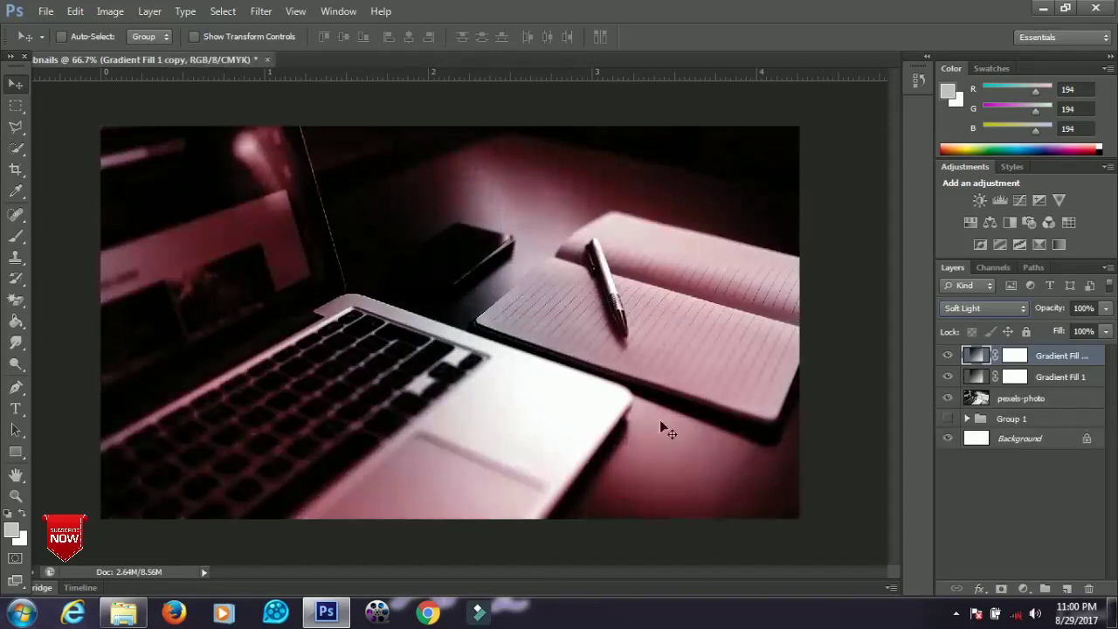
left_click(948, 399)
left_click(948, 399)
Draw a black rectangle about 1092 by 598 px over the laptop photo and set its opacity to 55%
left_click(16, 453)
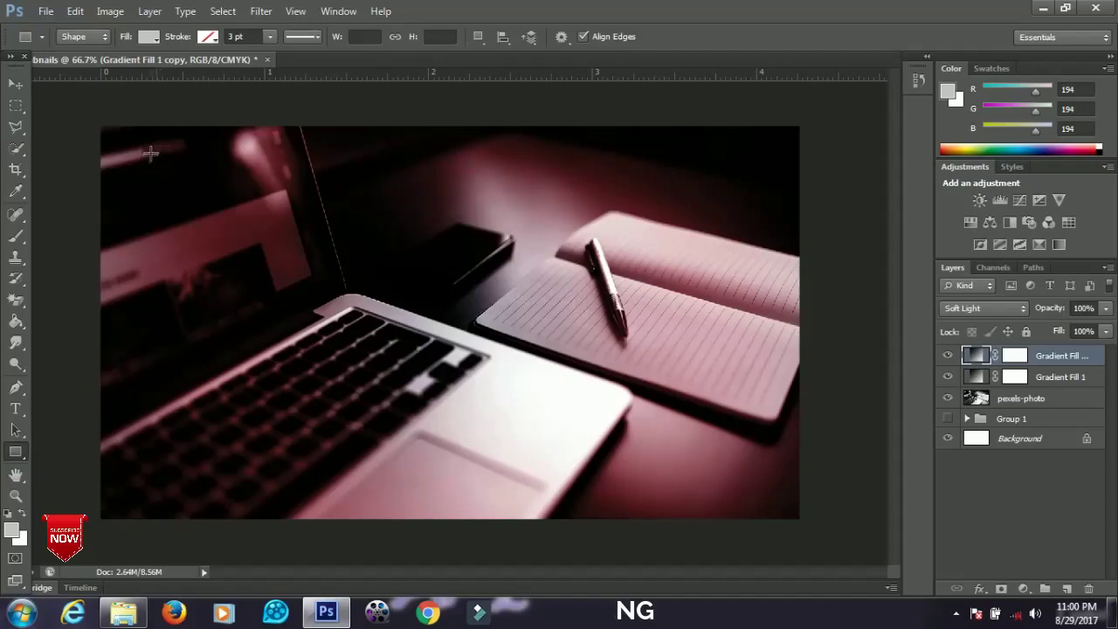
left_click_drag(133, 156, 730, 481)
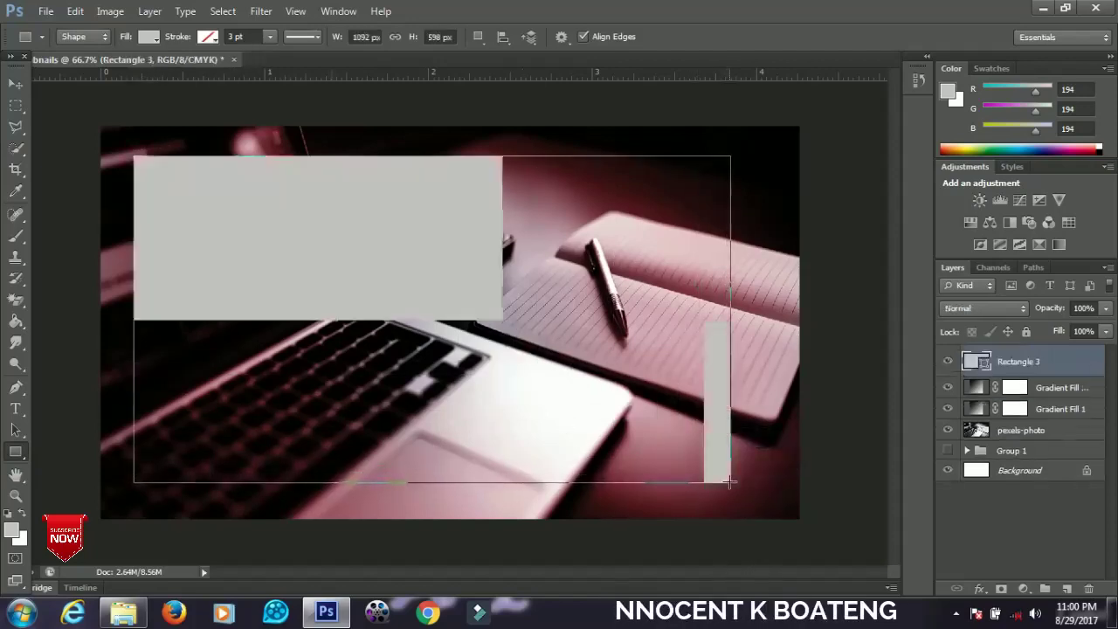
double_click(987, 365)
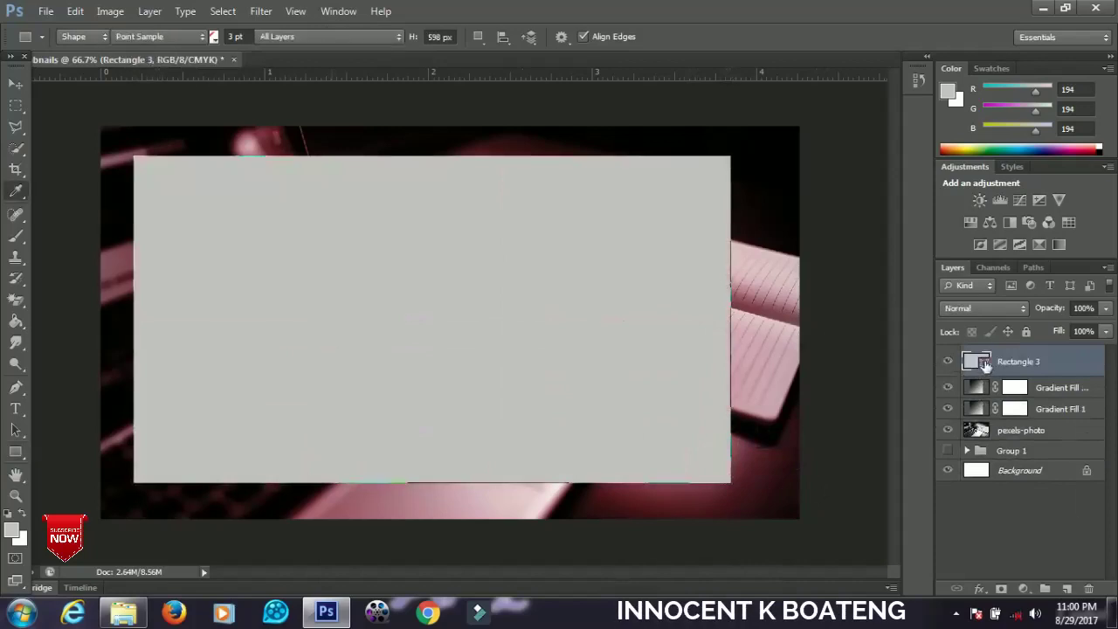
type("0")
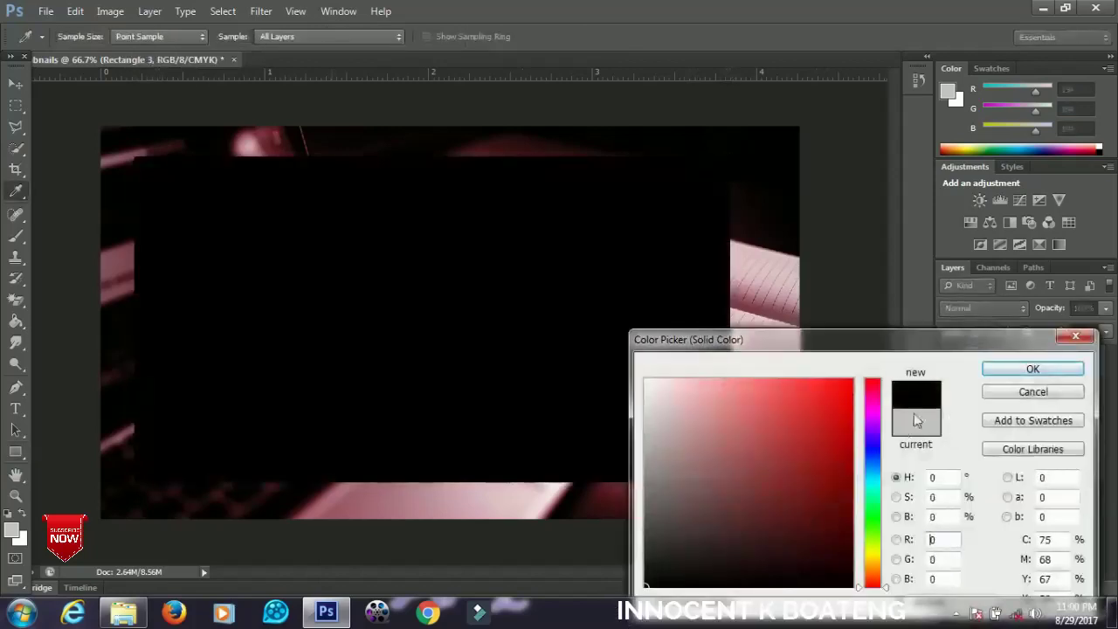
left_click(996, 369)
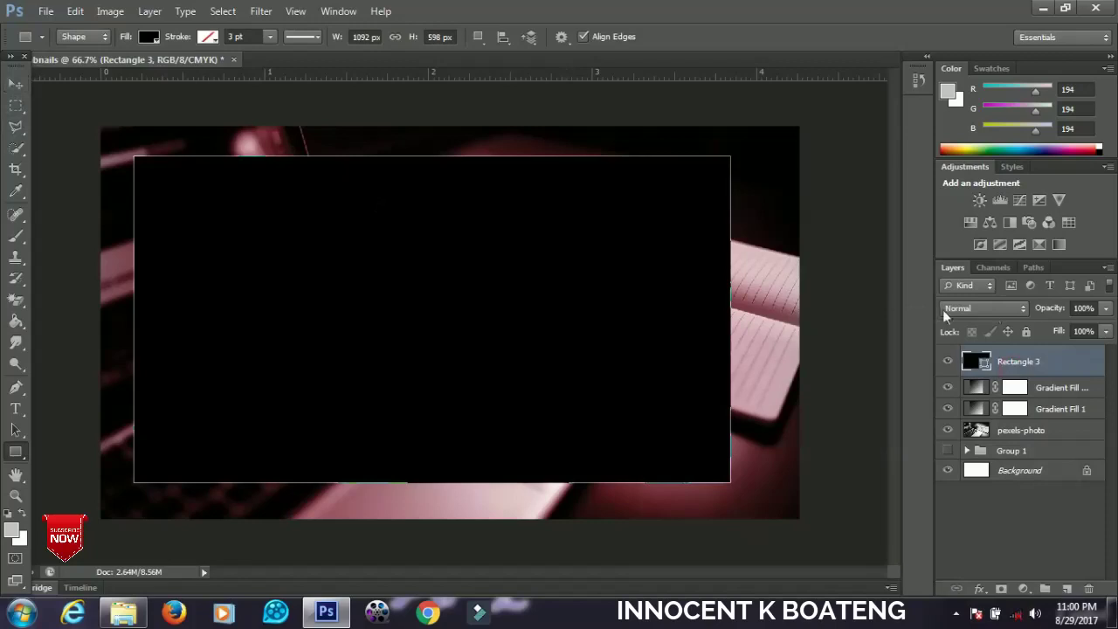
left_click_drag(1043, 307, 1010, 311)
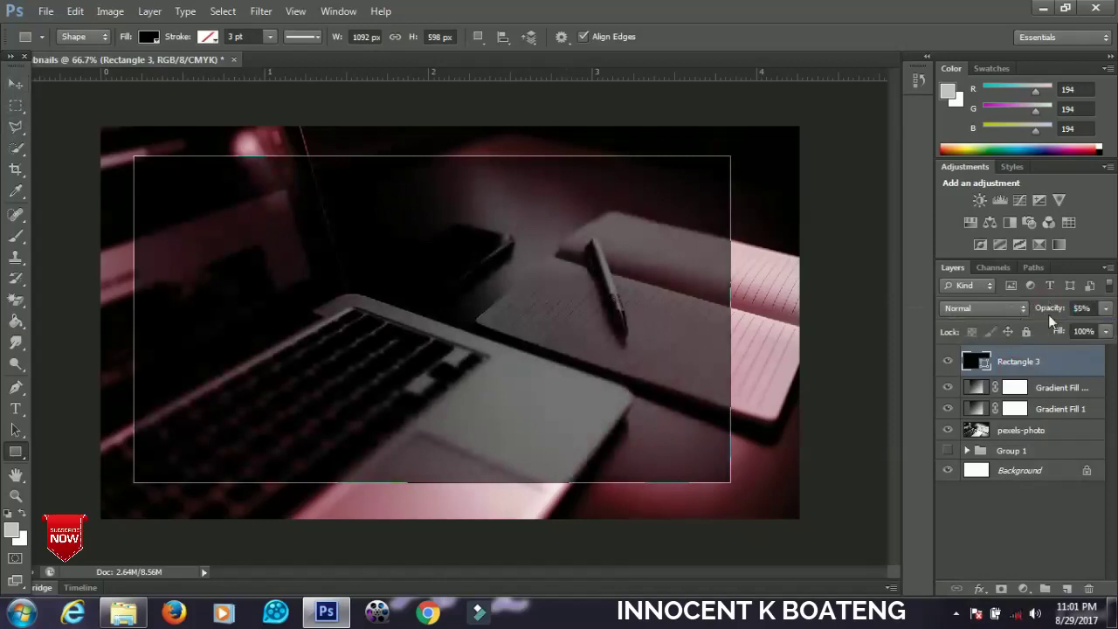
Set the black rectangle's opacity to 50% and centre it horizontally and vertically on the canvas
key("5")
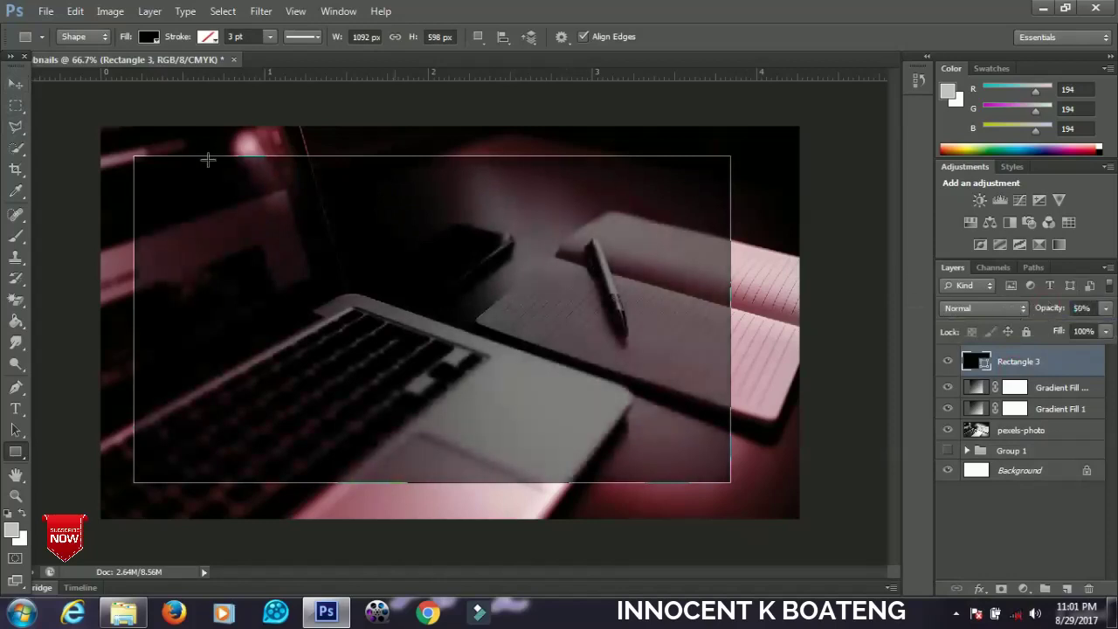
left_click(13, 86)
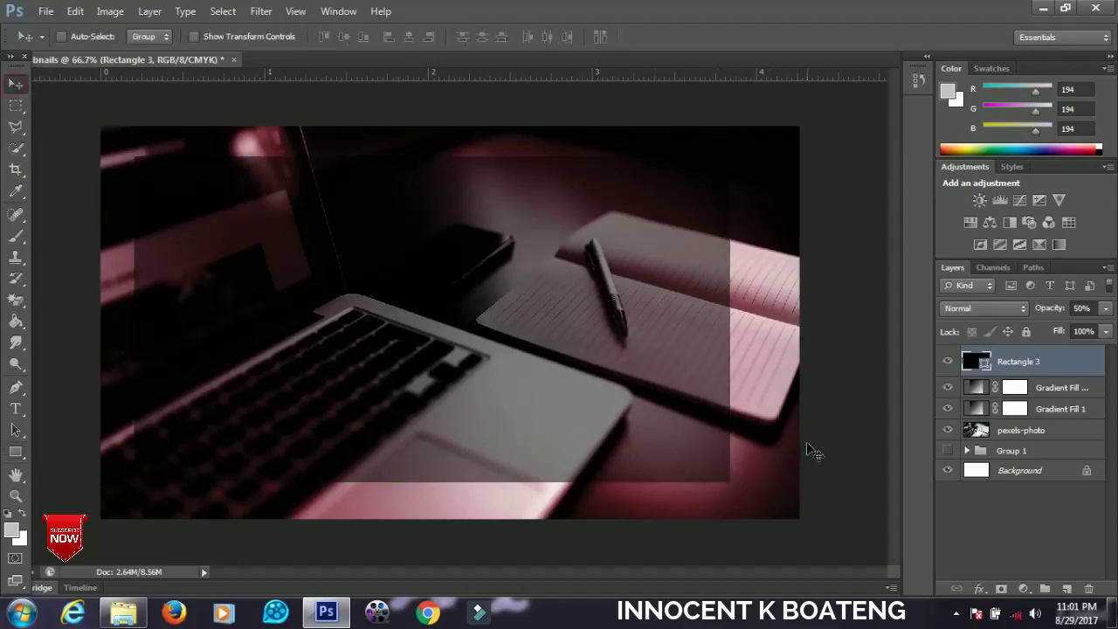
key("ctrl+a")
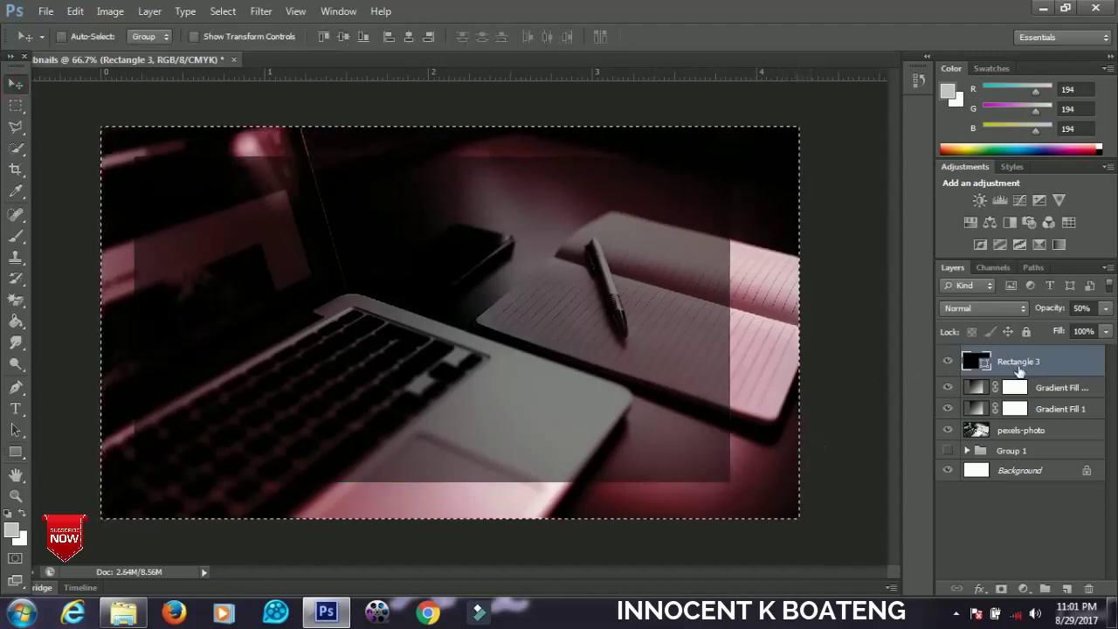
left_click(408, 42)
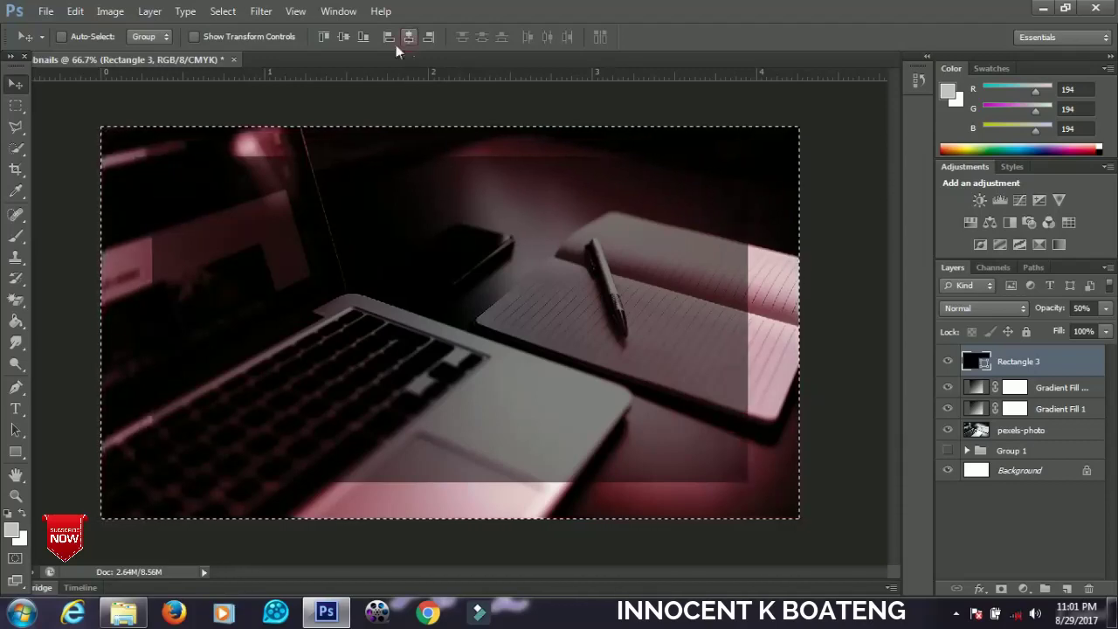
left_click(340, 40)
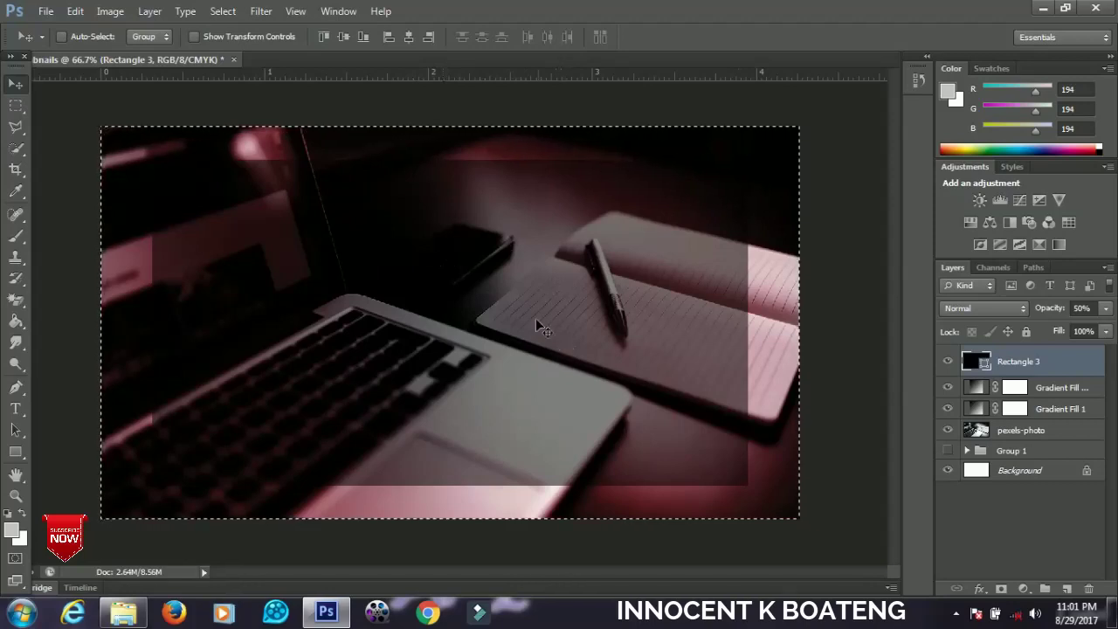
key("ctrl+d")
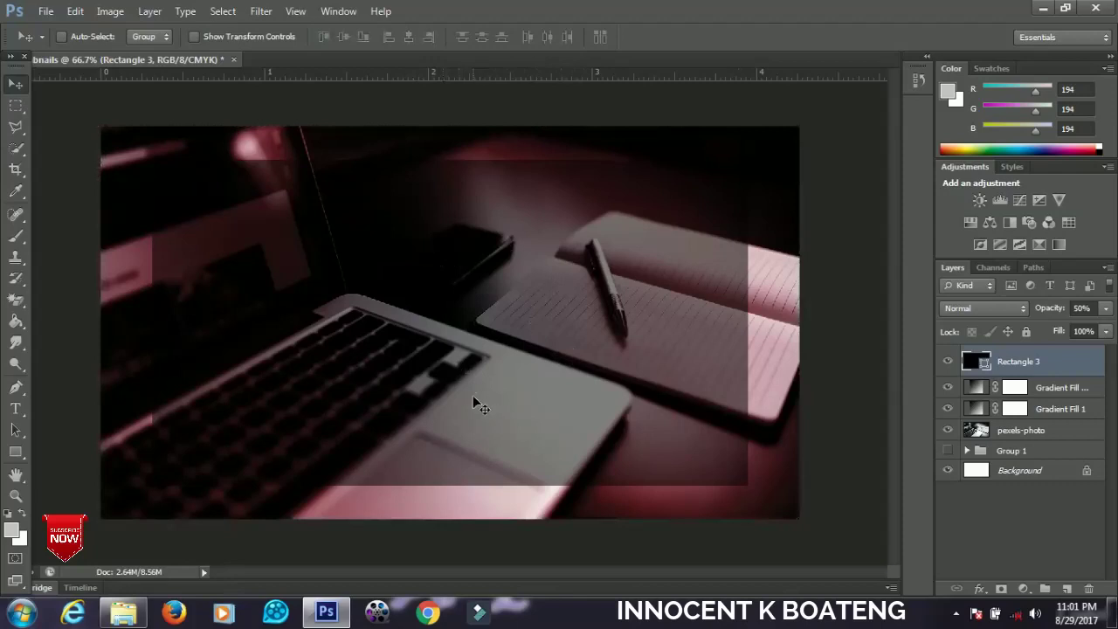
Add the white Bebas Neue title "THUMBNAIL TUTORIAL USING PHOTOSHOP" at 13.34 pt and place it over the dark rectangle
key("t")
left_click(343, 236)
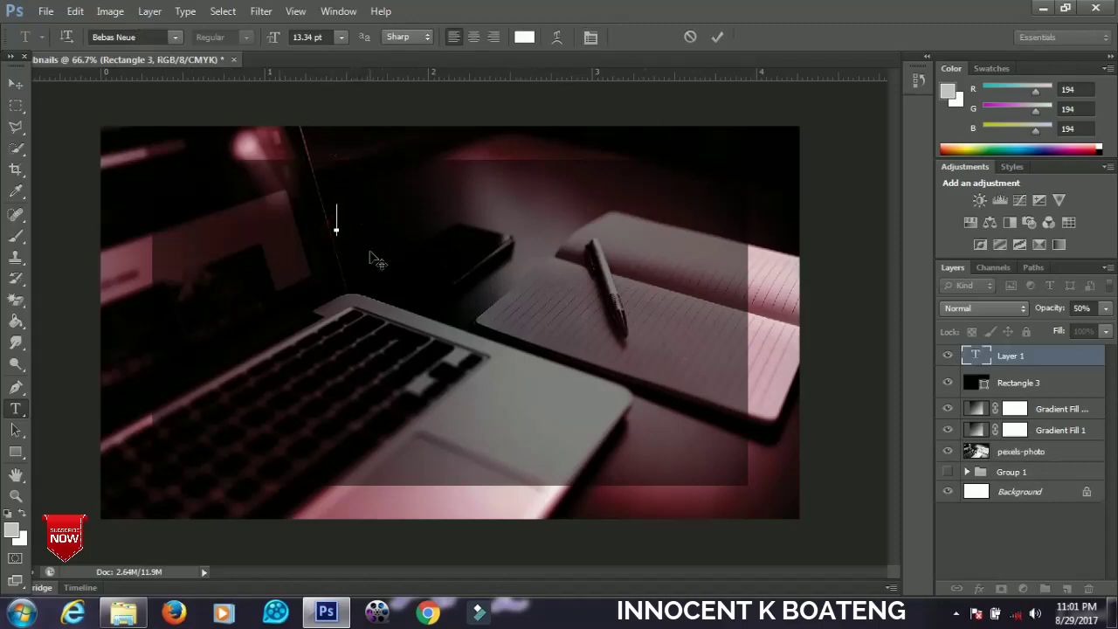
type("THUMBNAIL TUTORIAL USING PHOTOSHOP")
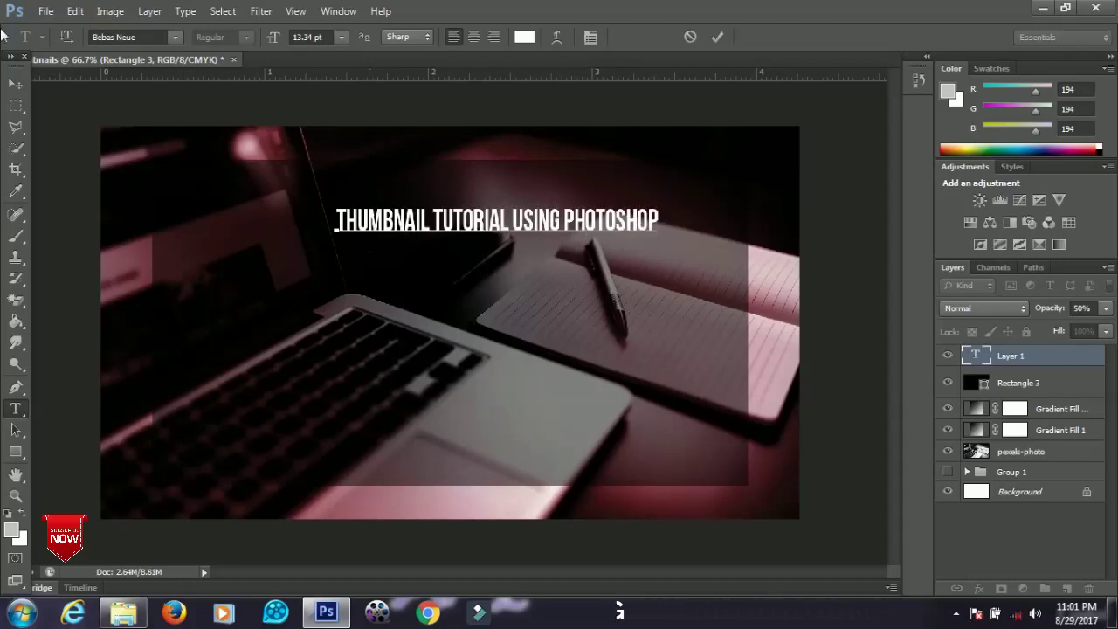
left_click(15, 83)
left_click_drag(379, 252, 321, 293)
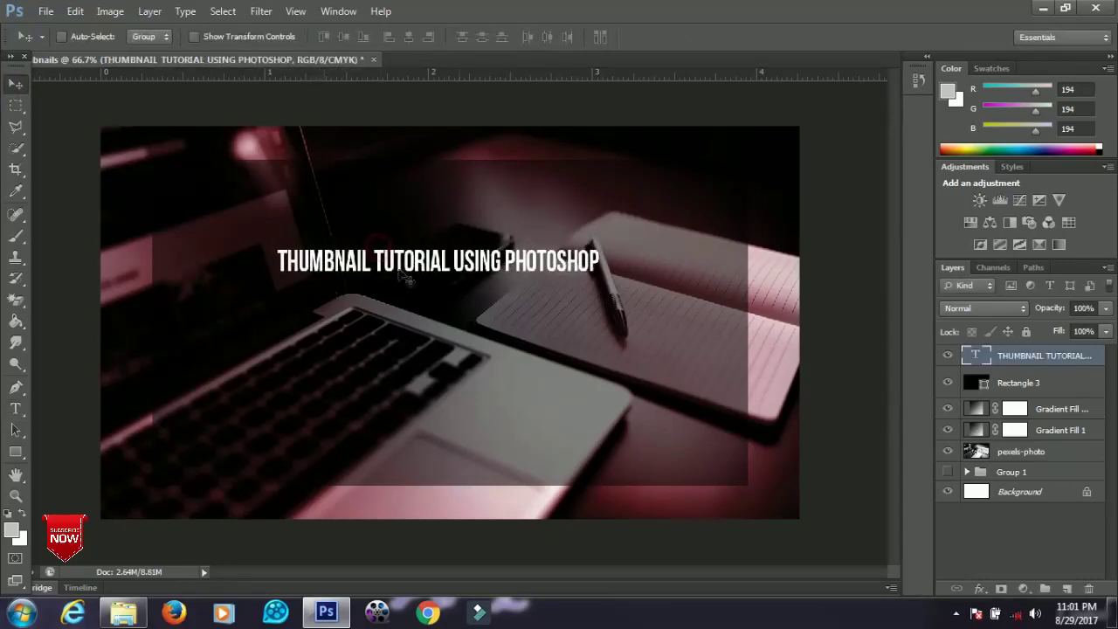
Scale the title to about 196% and break it into two lines before "USING"
key("ctrl+t")
left_click_drag(599, 277, 753, 291)
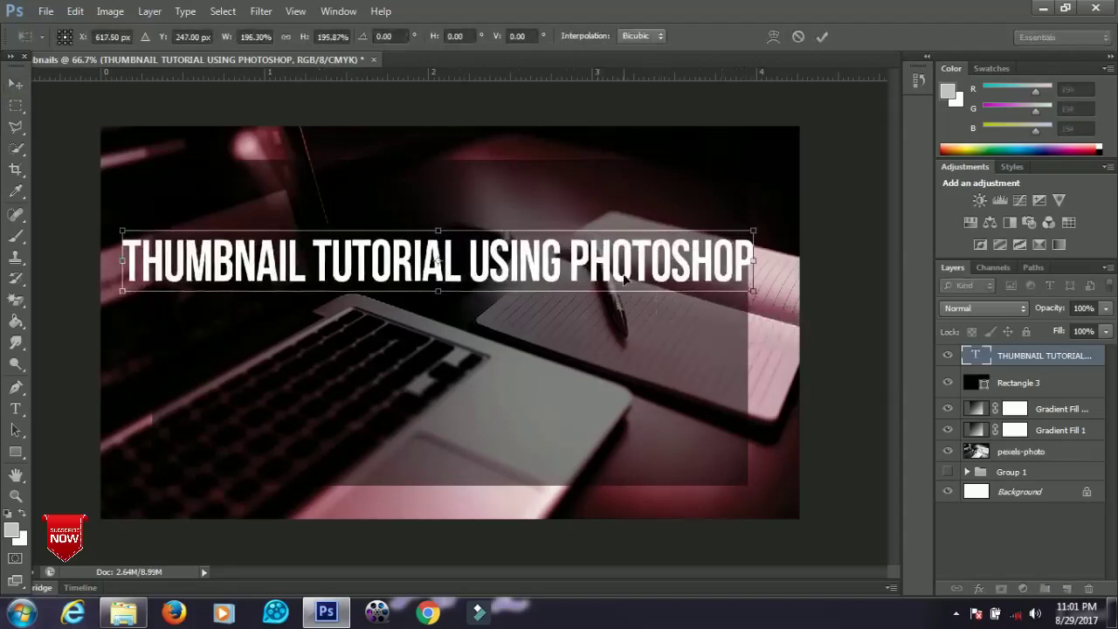
key("Return")
key("t")
left_click(472, 262)
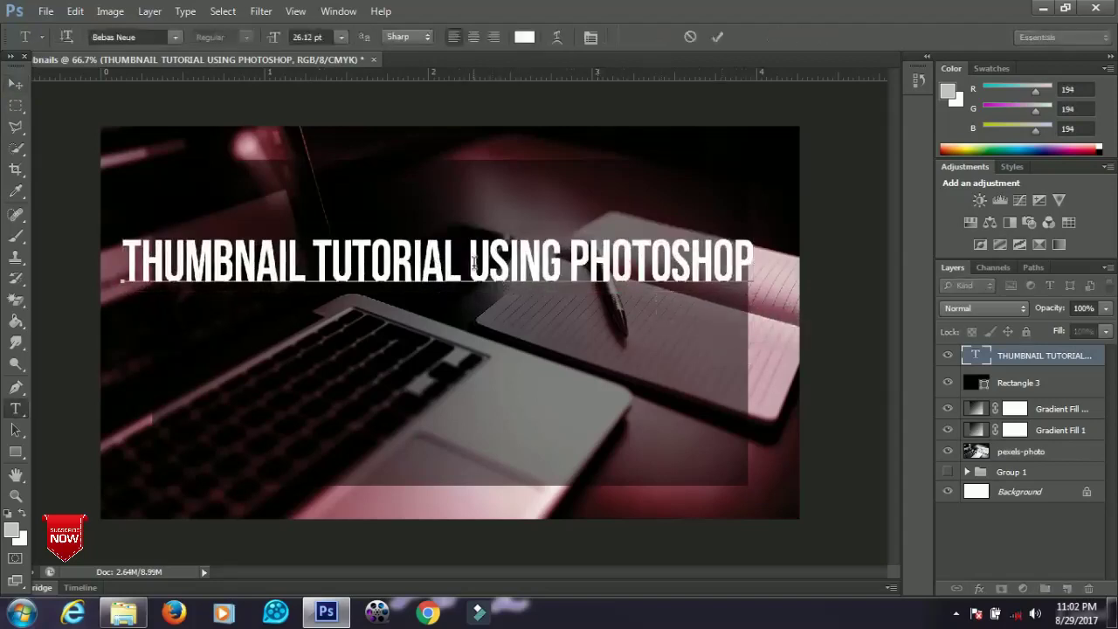
key("Return")
left_click(15, 83)
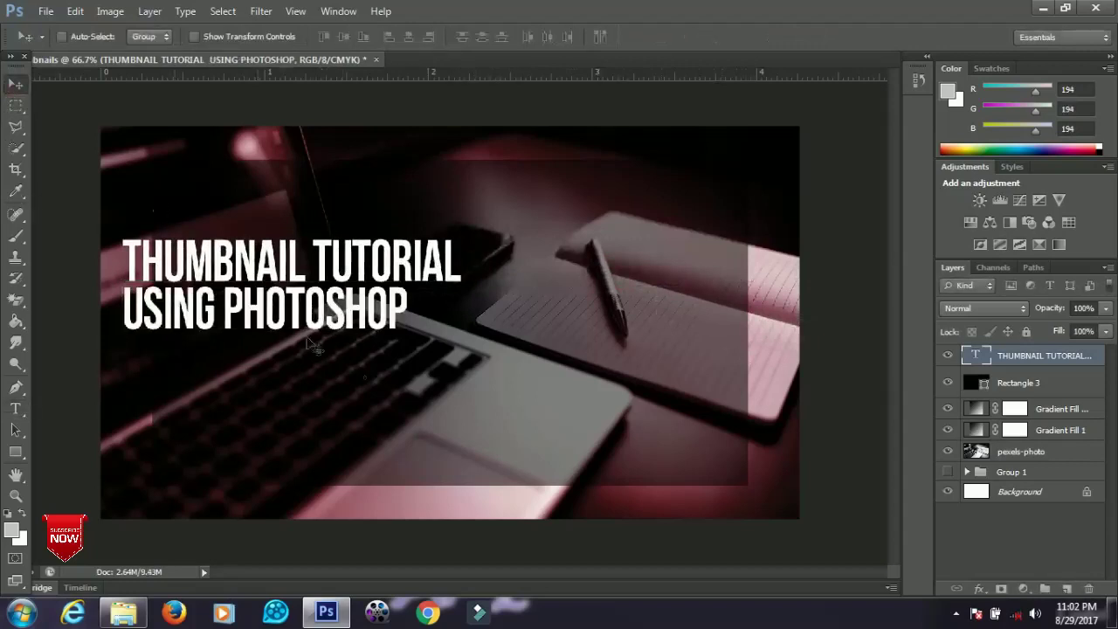
Resize the two-line title to about 42.79 pt and reposition it so both lines fit within the canvas
key("ctrl+t")
left_click_drag(469, 337, 639, 393)
key("Return")
left_click_drag(306, 293, 511, 314)
key("ctrl+t")
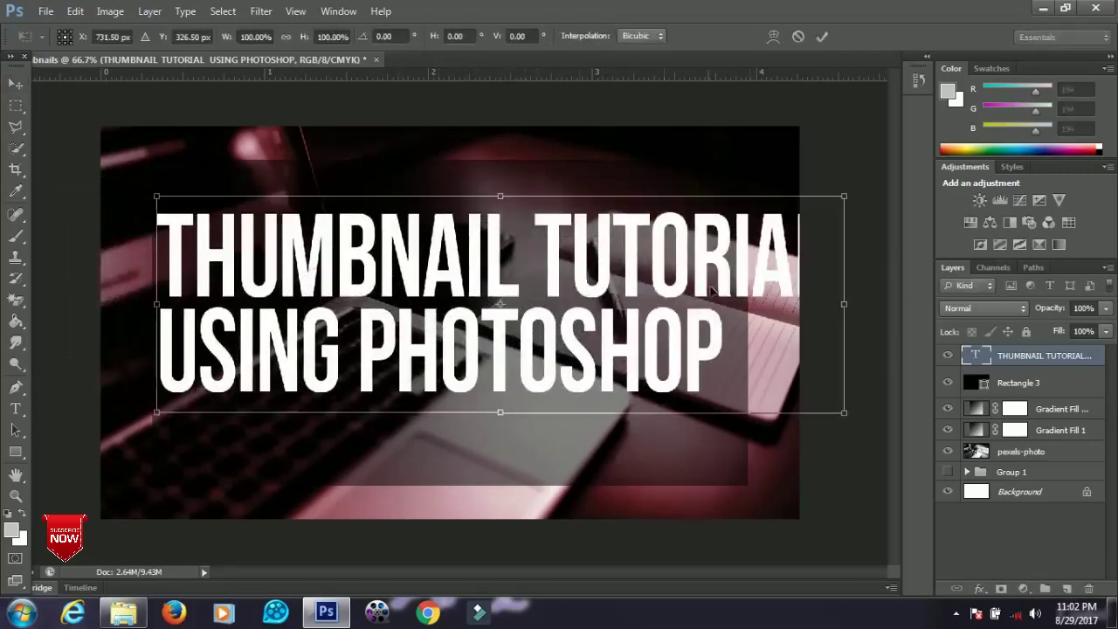
key("Return")
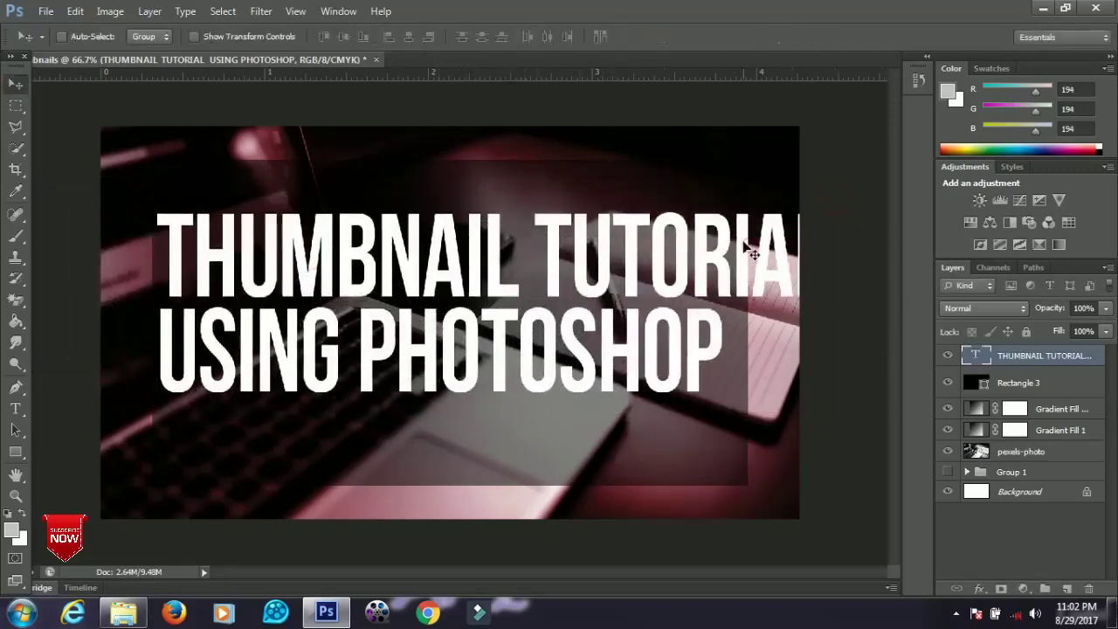
key("ctrl+t")
left_click_drag(804, 196, 777, 230)
key("Return")
Centre-align the two lines of the title text
key("t")
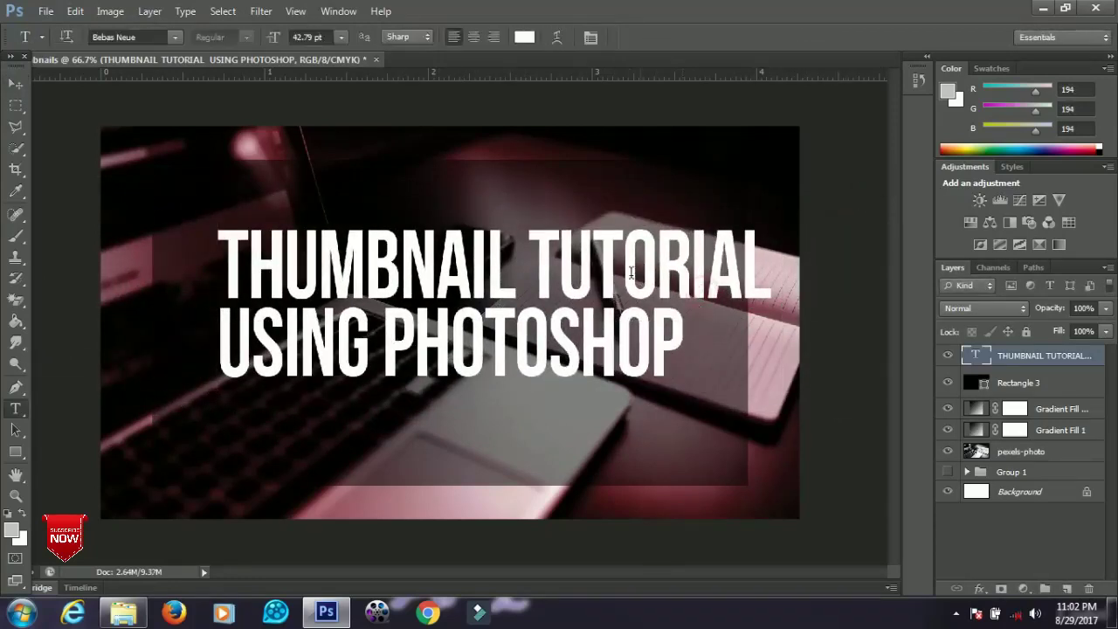
left_click(622, 288)
key("ctrl+a")
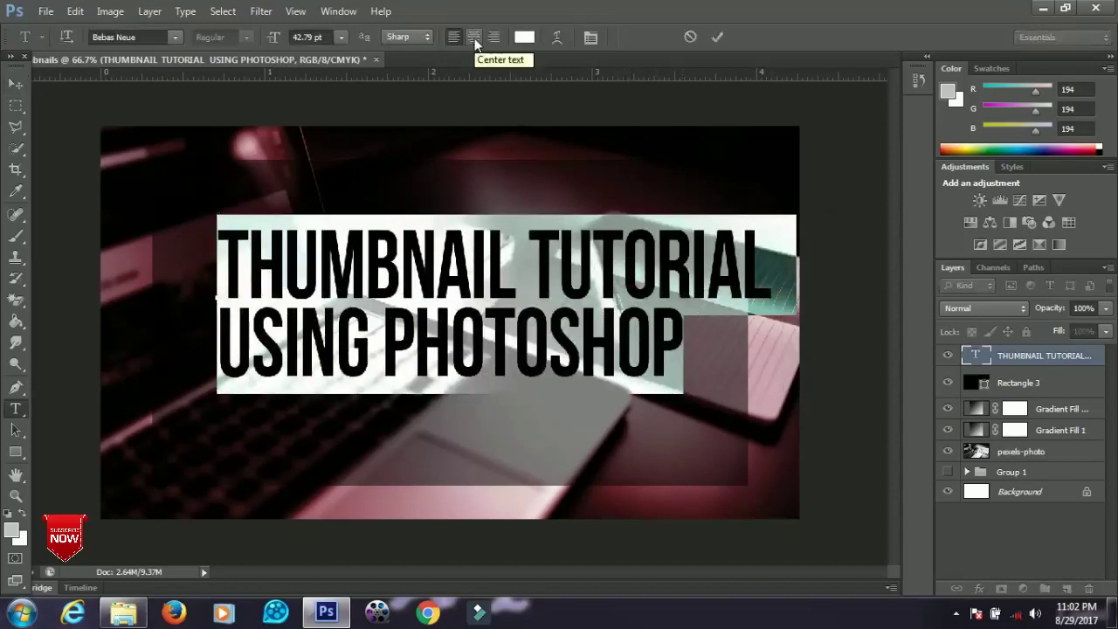
left_click(474, 36)
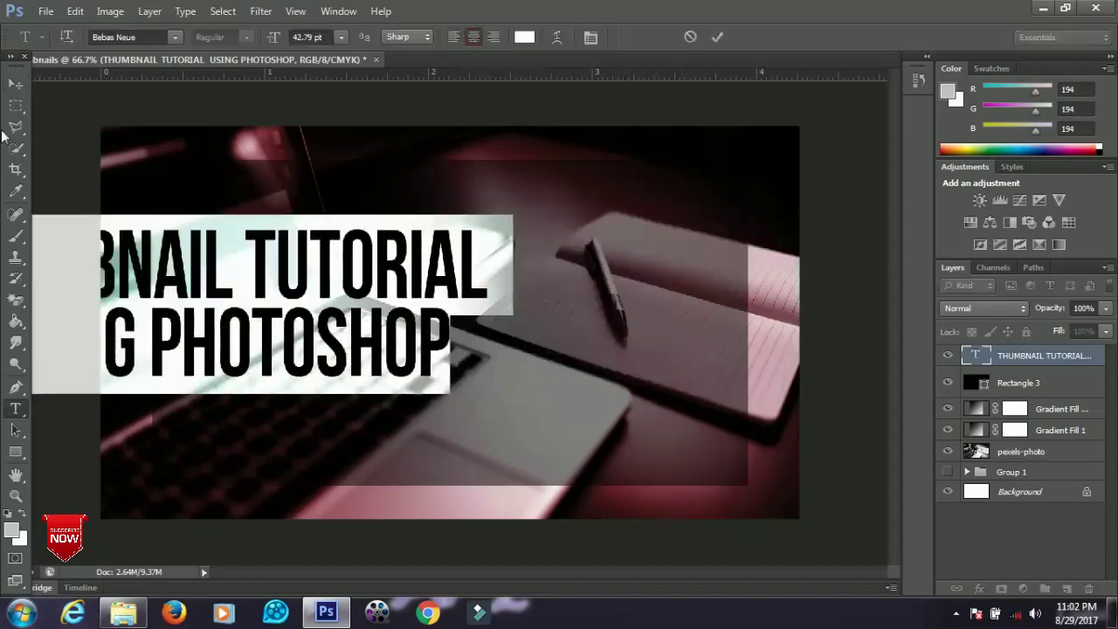
Move the title back over the dark rectangle and centre it horizontally on the canvas
left_click(16, 83)
left_click_drag(335, 332, 546, 347)
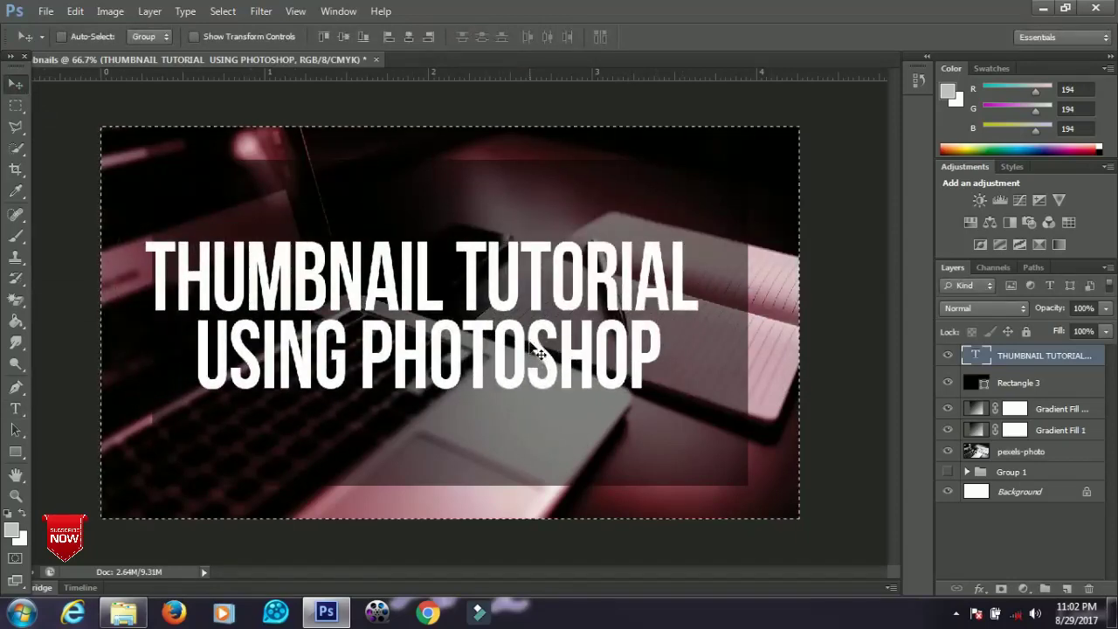
key("ctrl+a")
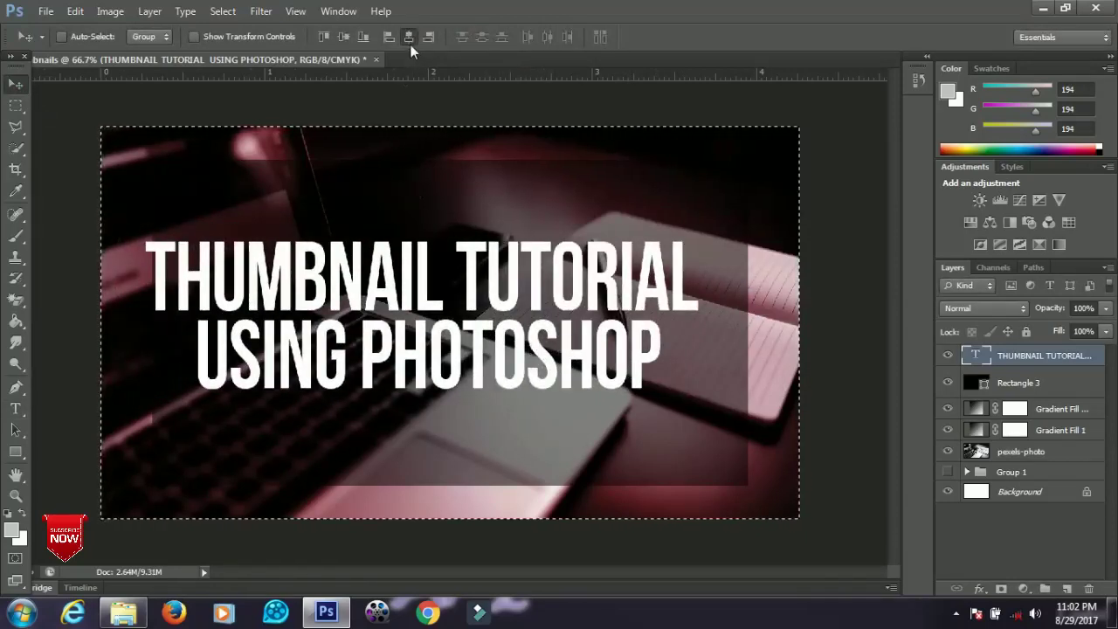
left_click(408, 37)
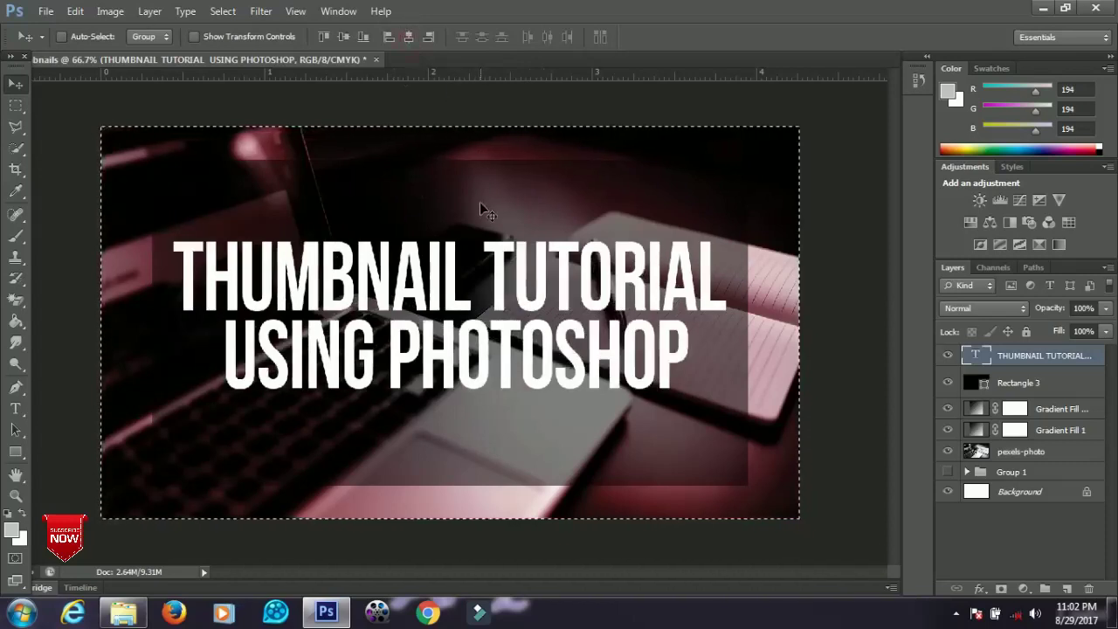
key("ctrl+d")
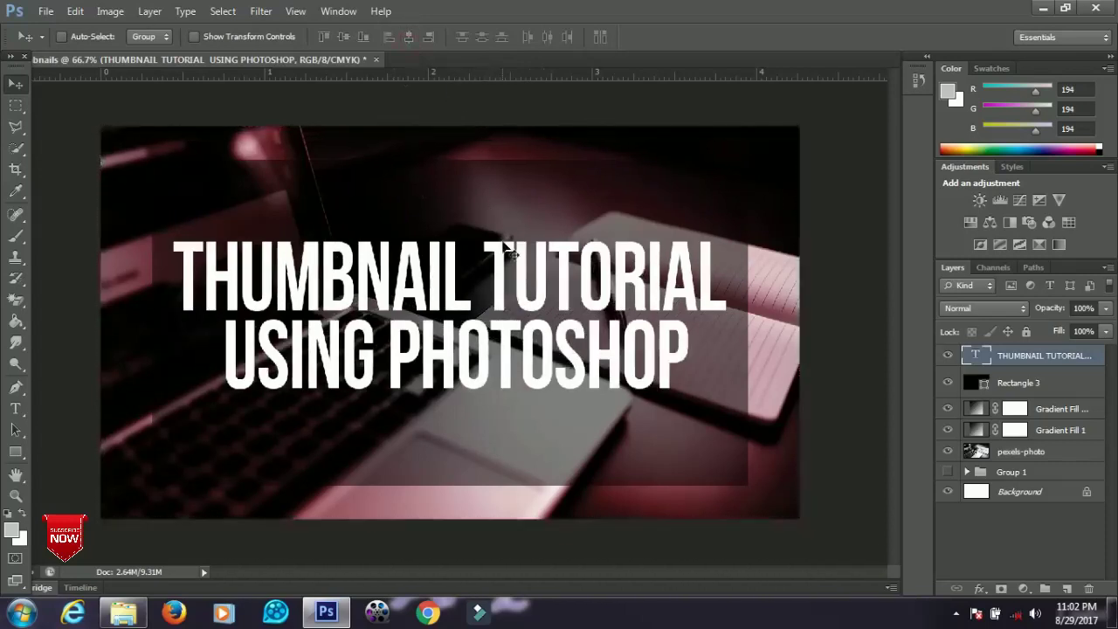
Recolour the whole title to a bright orange, about RGB 253, 107, 0
key("t")
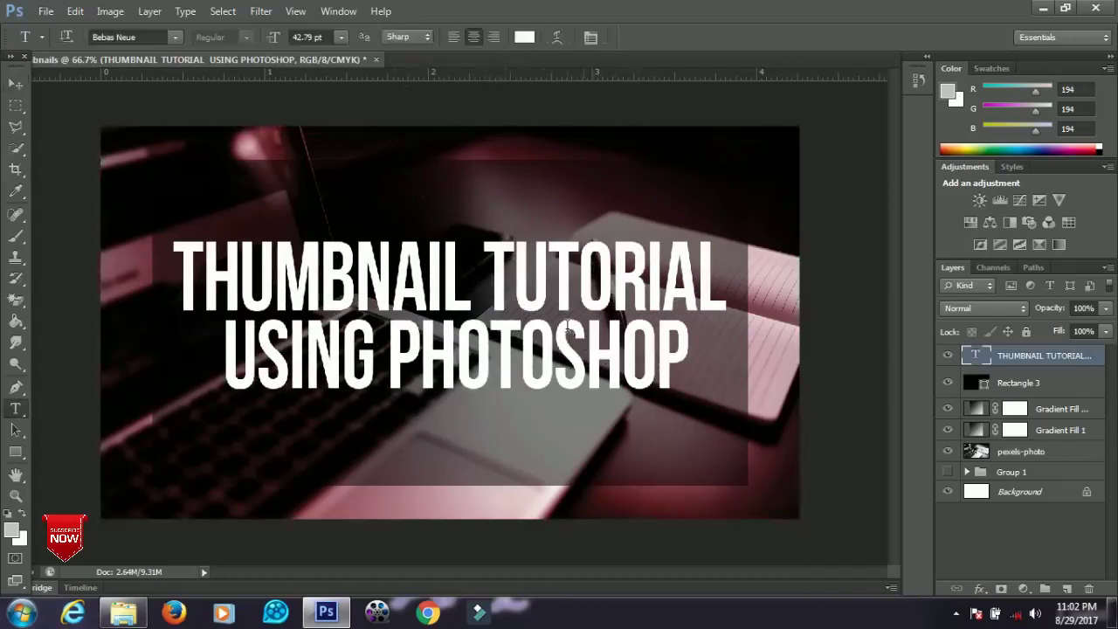
left_click(566, 332)
key("ctrl+a")
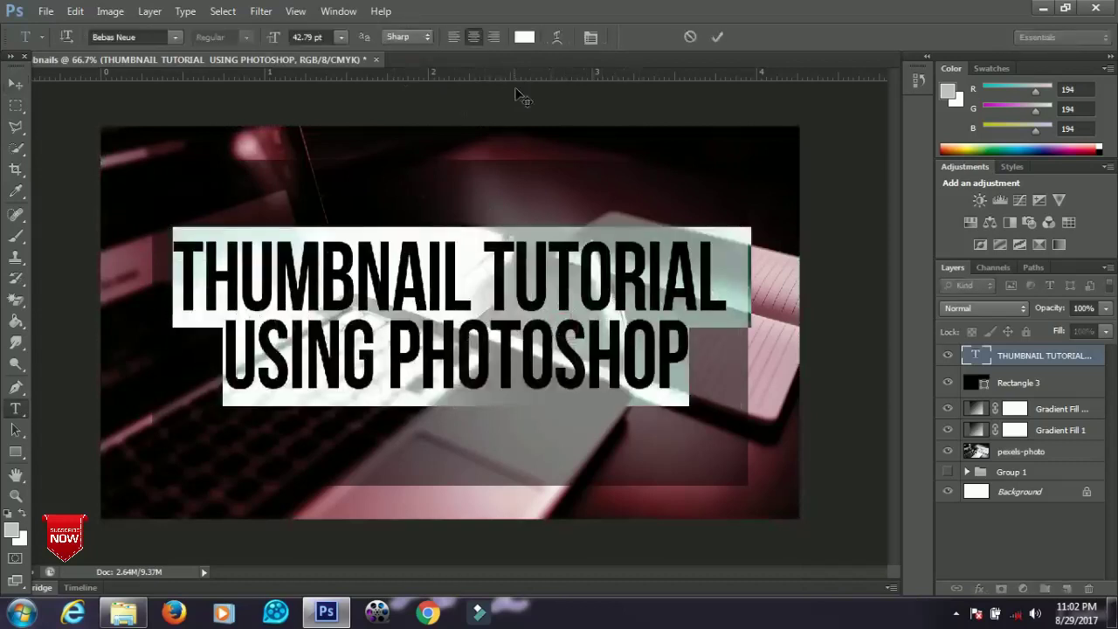
left_click(525, 37)
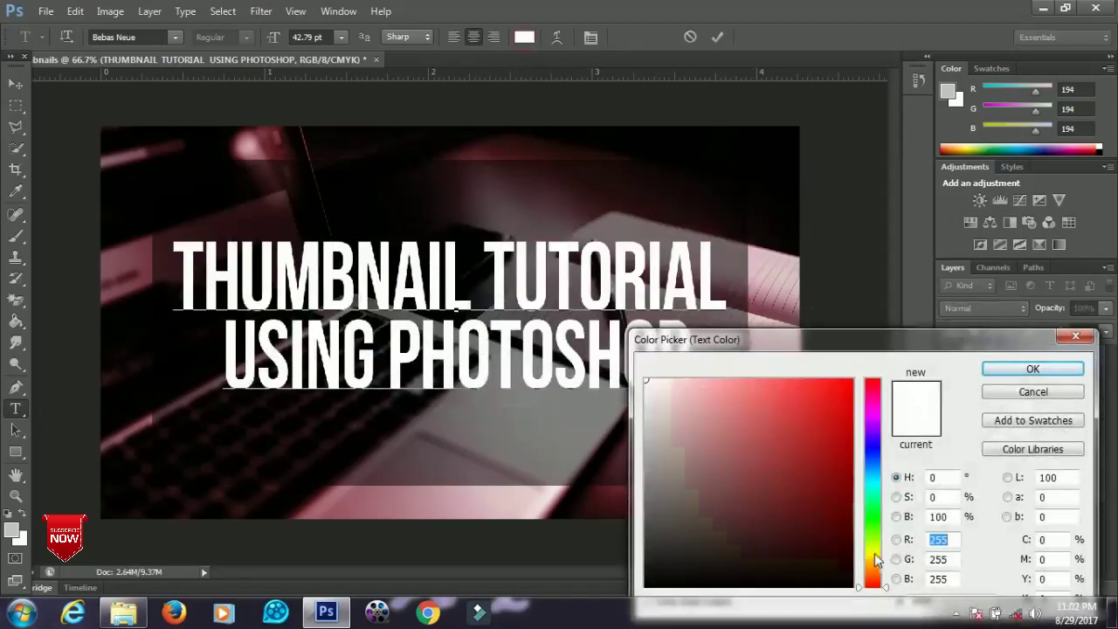
left_click(880, 564)
left_click_drag(825, 397, 880, 387)
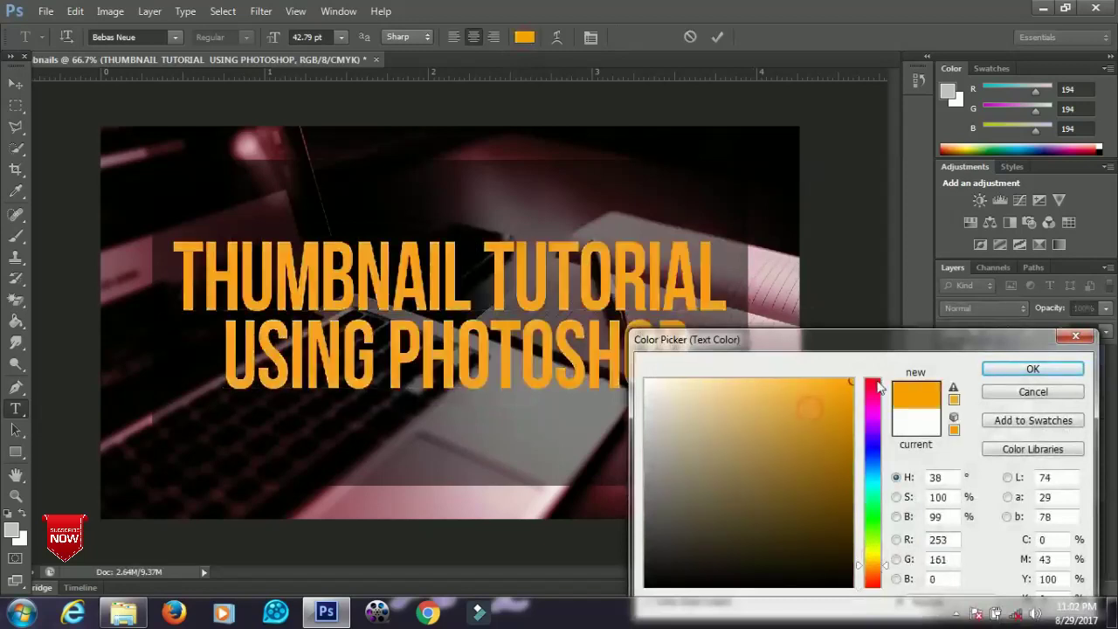
left_click_drag(876, 566, 873, 547)
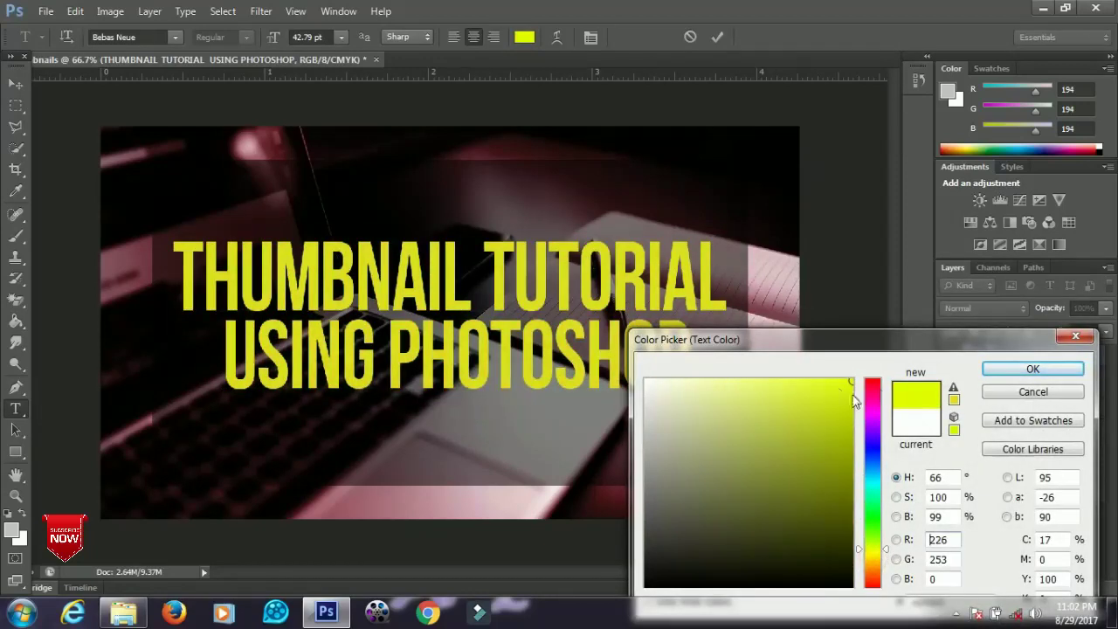
left_click_drag(872, 564, 878, 579)
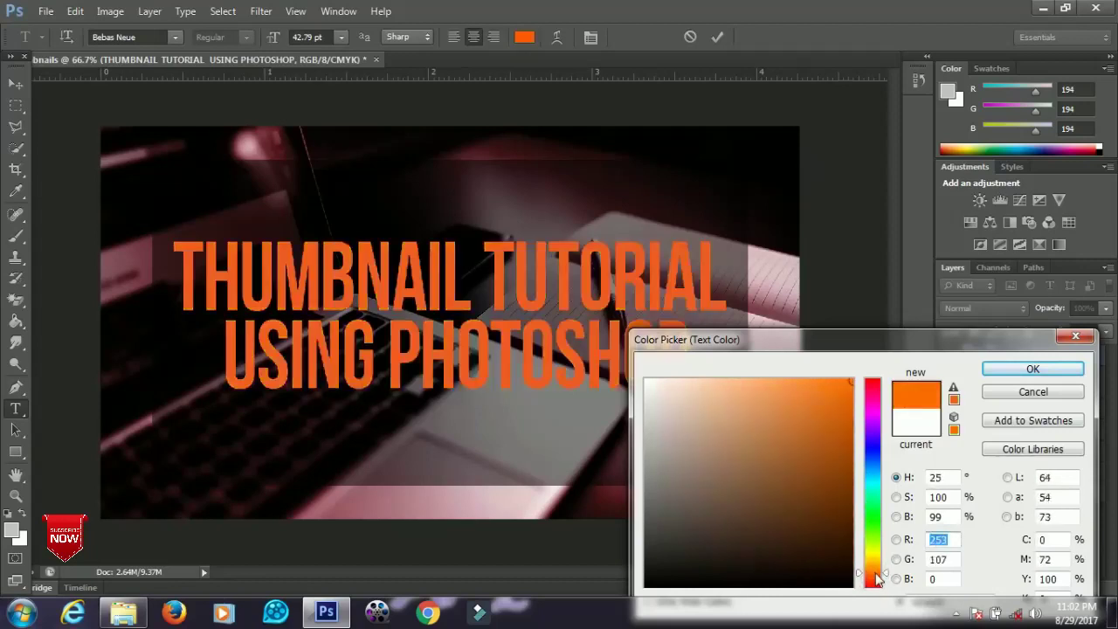
left_click(1022, 368)
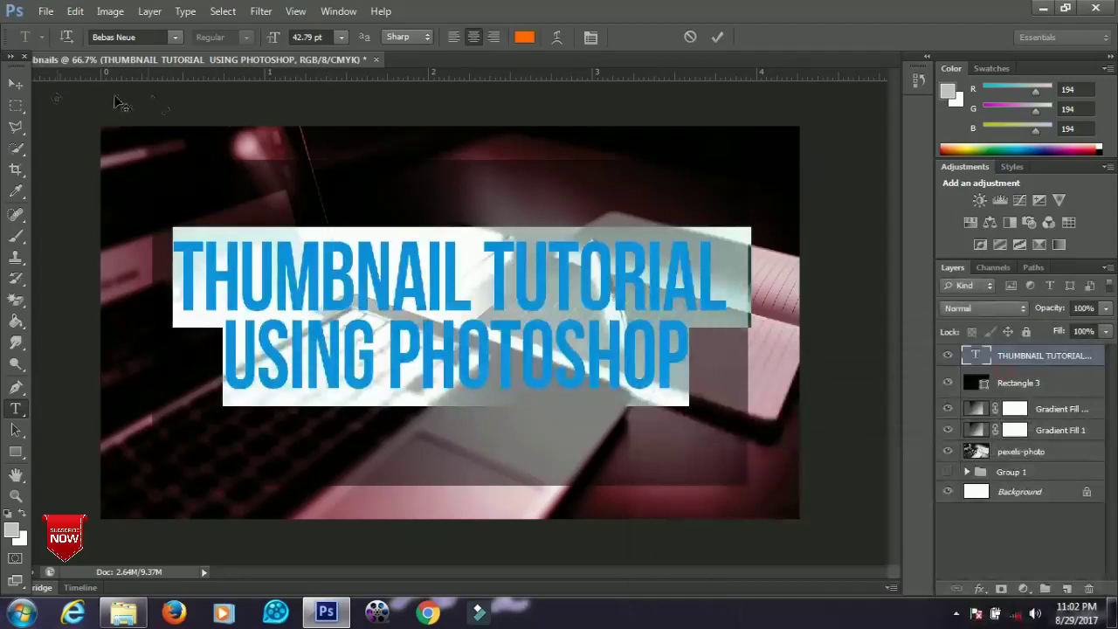
left_click(16, 83)
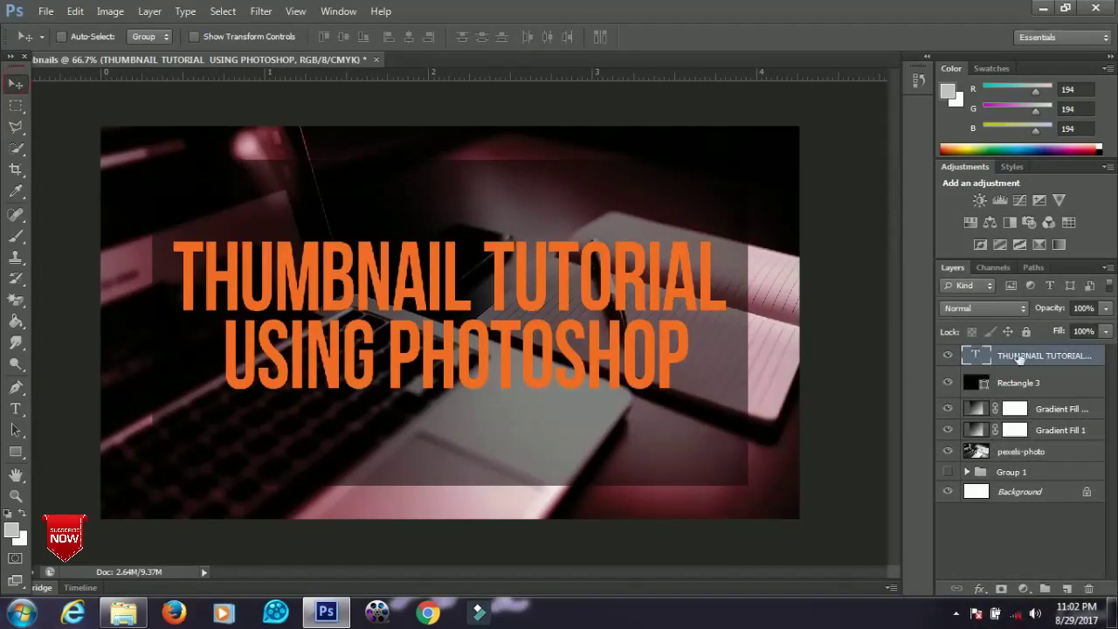
Add a linear gradient overlay with the Orange, Yellow, Orange preset to the title layer
right_click(1032, 358)
left_click(843, 91)
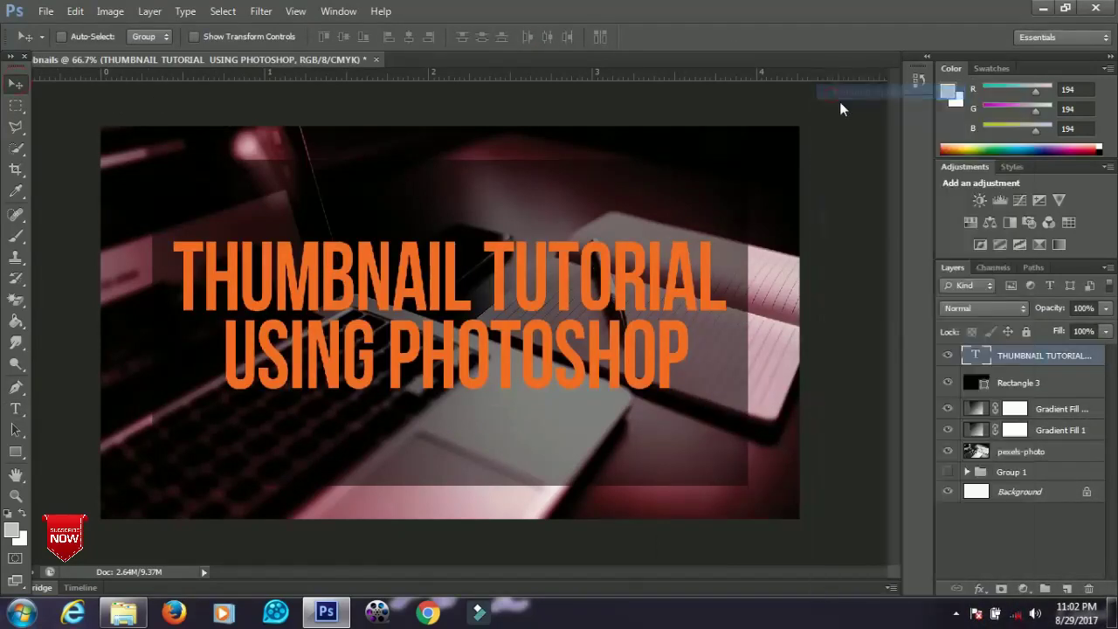
left_click_drag(651, 377, 1105, 232)
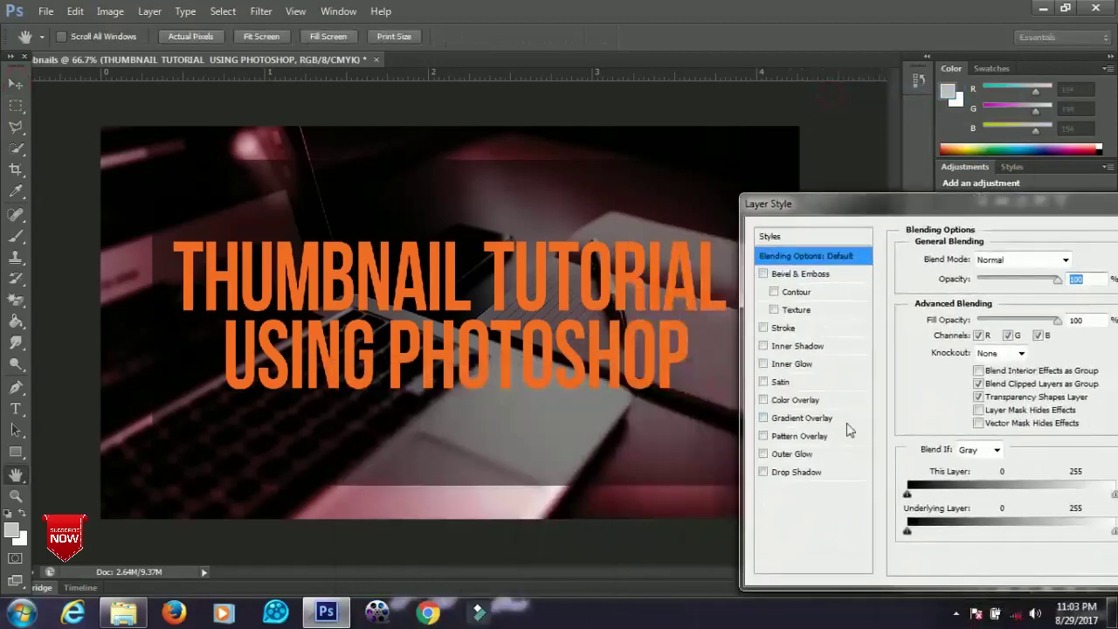
left_click(802, 419)
left_click(990, 298)
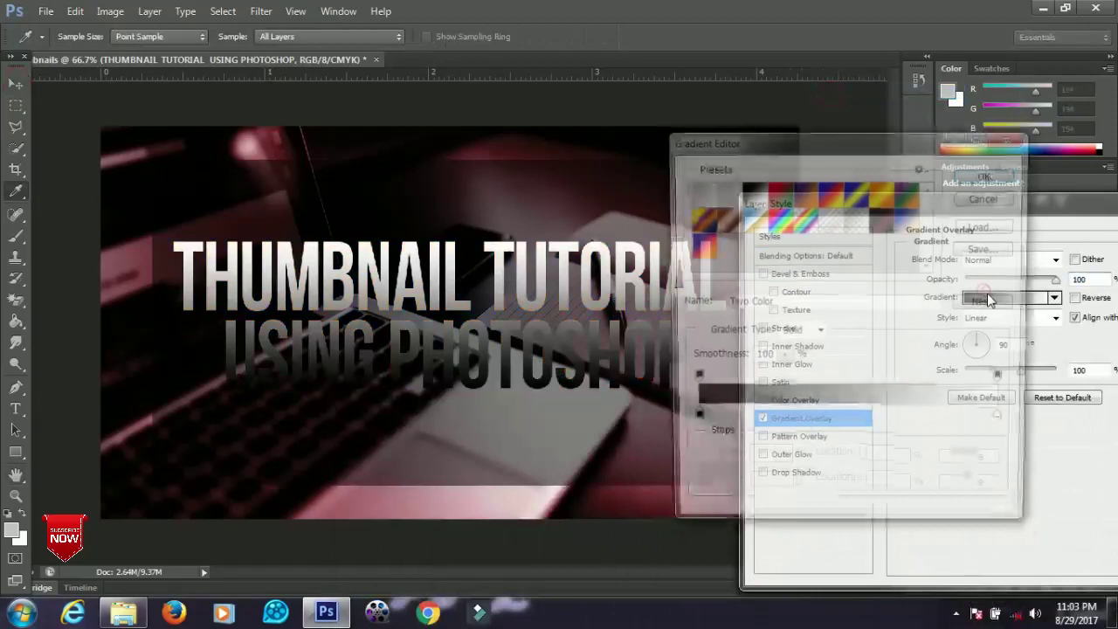
left_click(882, 220)
left_click(909, 214)
left_click(909, 194)
left_click(882, 194)
left_click(858, 194)
left_click(891, 203)
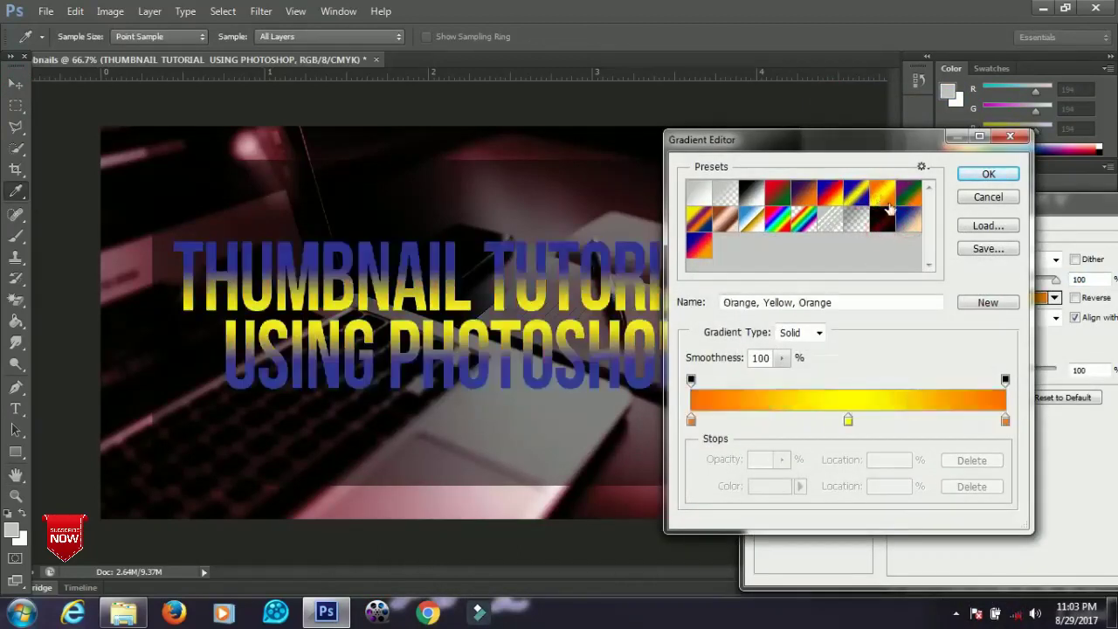
left_click(988, 174)
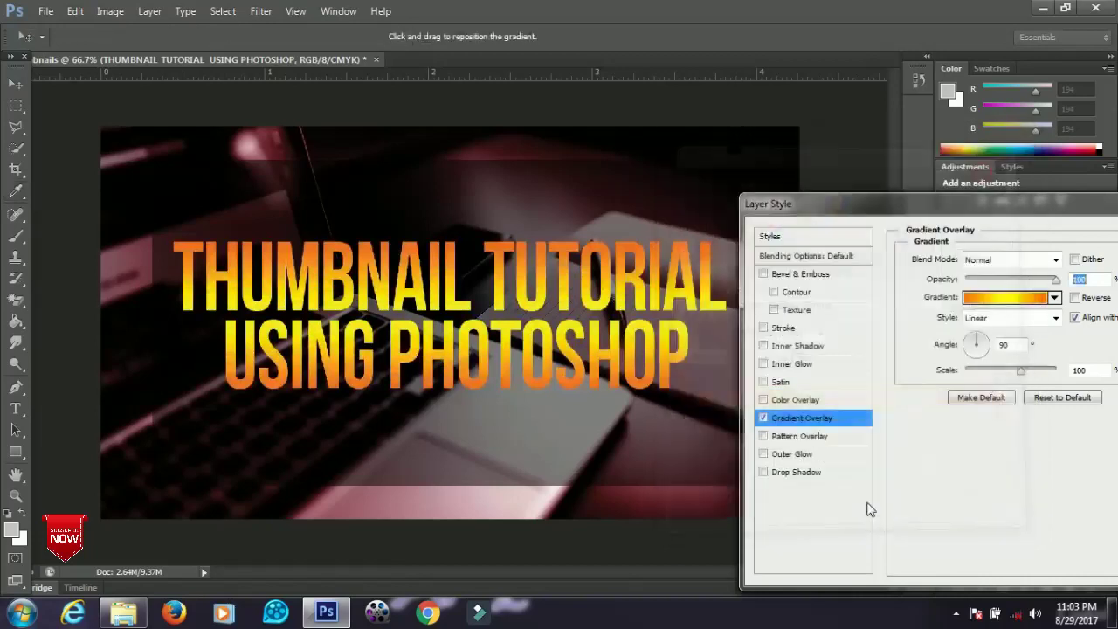
Try to add a drop shadow to the title layer using the default settings
left_click(788, 477)
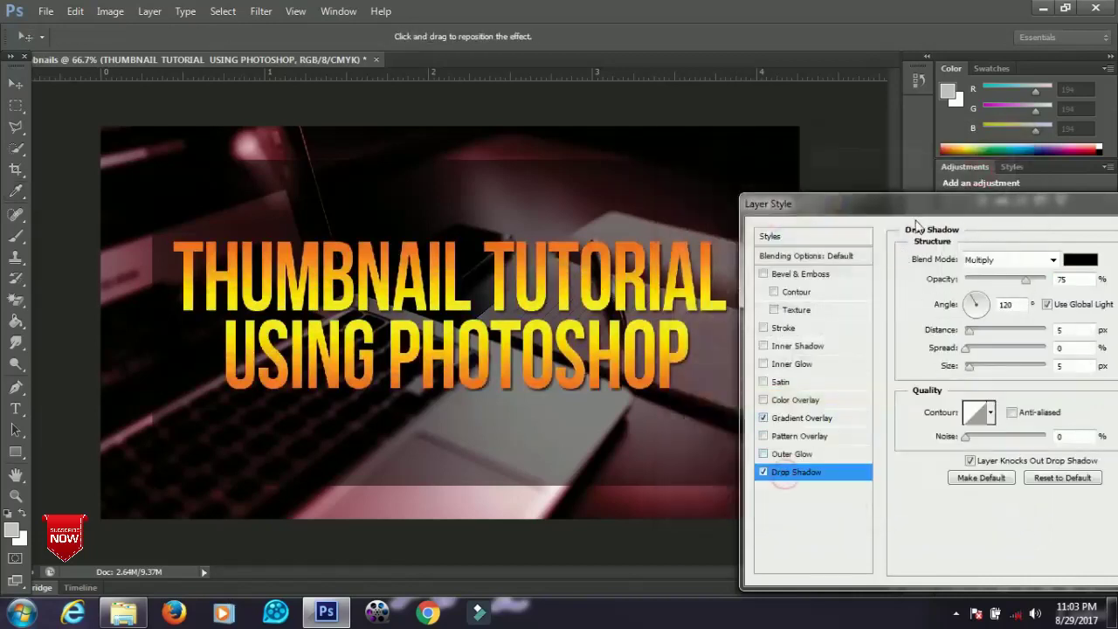
left_click_drag(930, 214, 670, 254)
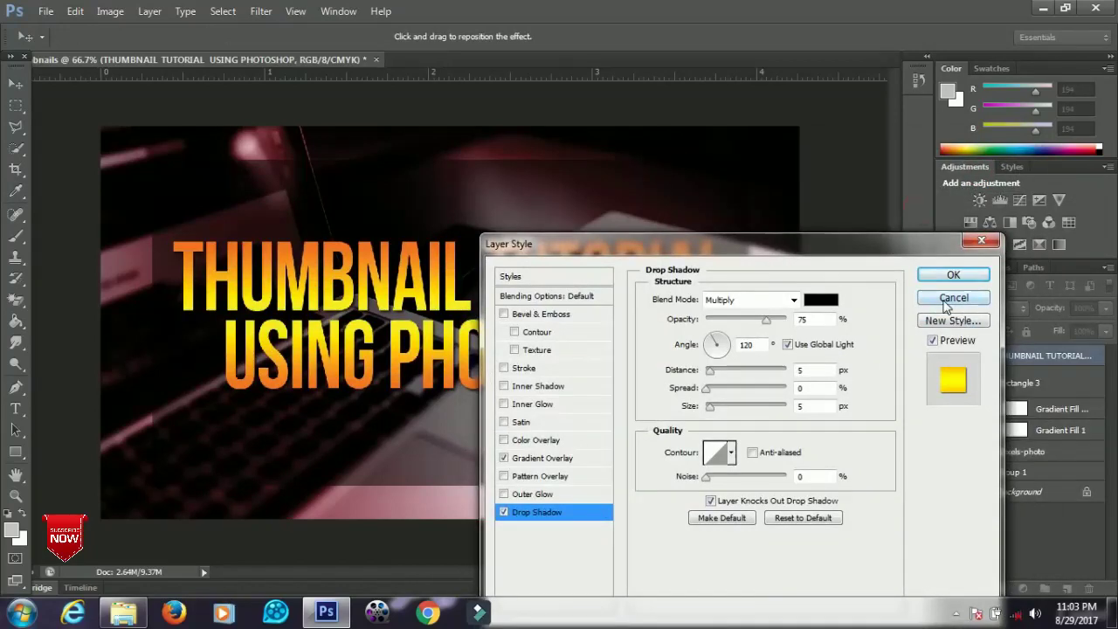
left_click(947, 302)
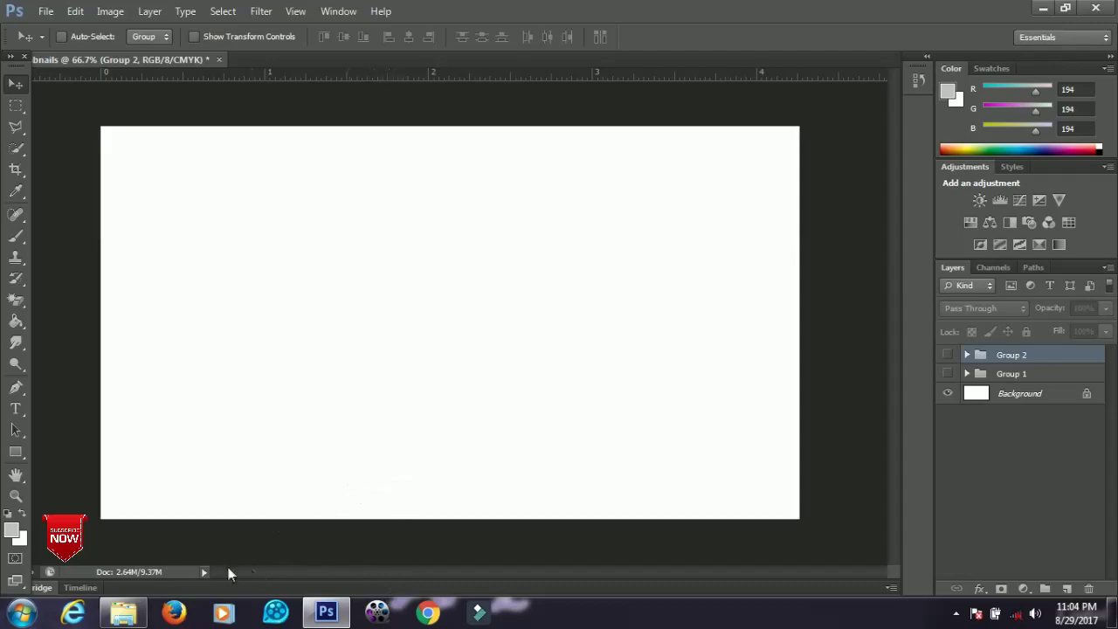
Place the holiday-lookbook image from the Thumbnail Resources folder in the thumbnail document and scale it to about 20.35% so it covers the canvas
left_click(124, 612)
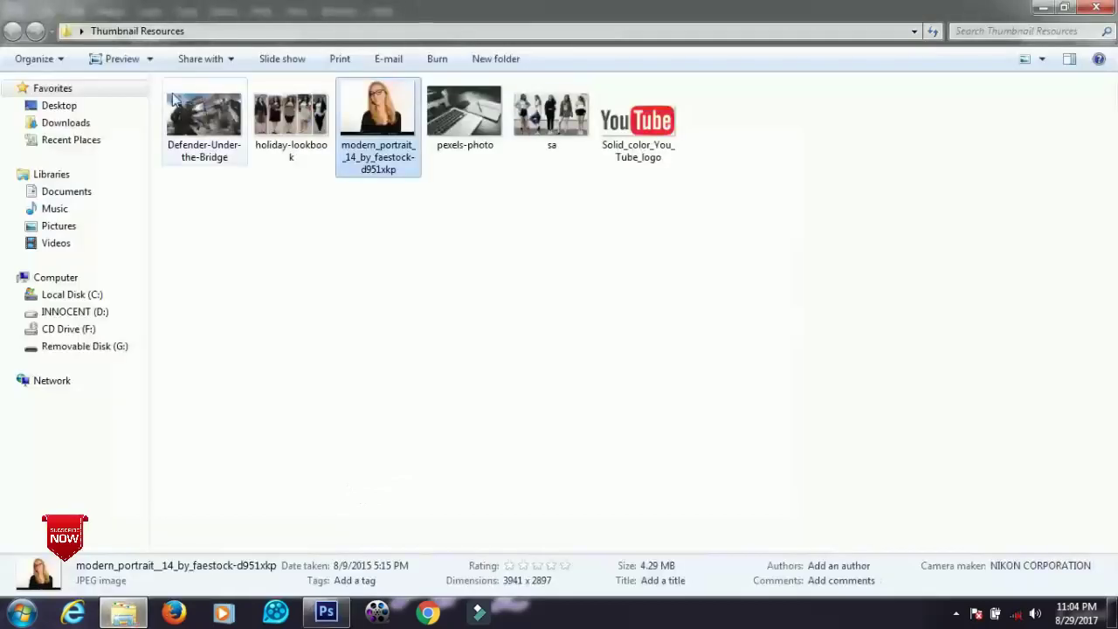
double_click(291, 118)
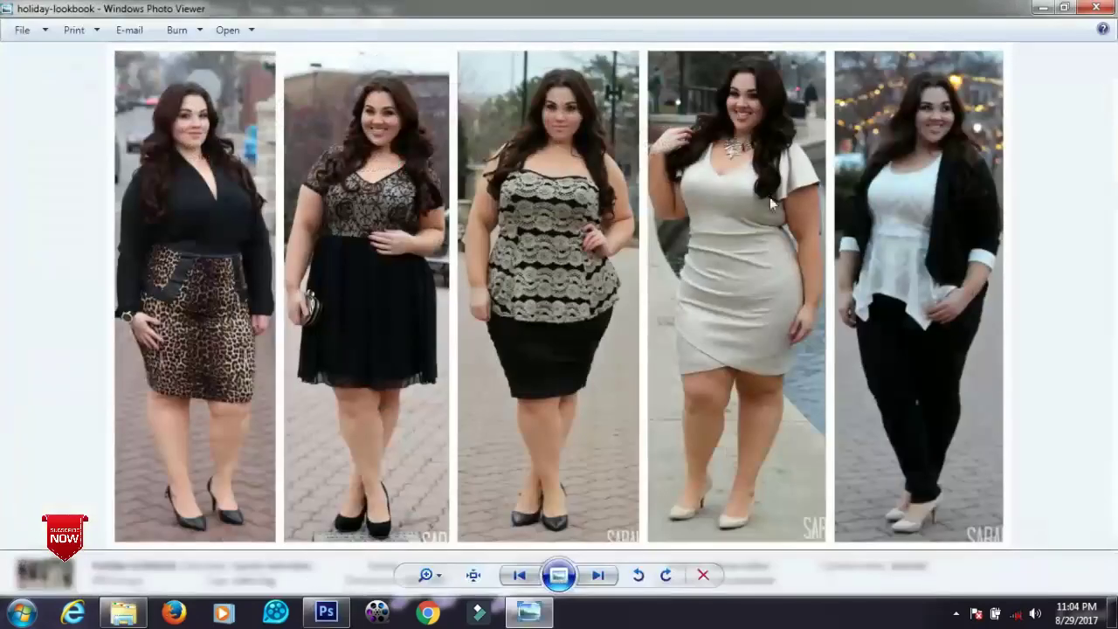
left_click(1097, 7)
left_click_drag(290, 167, 486, 418)
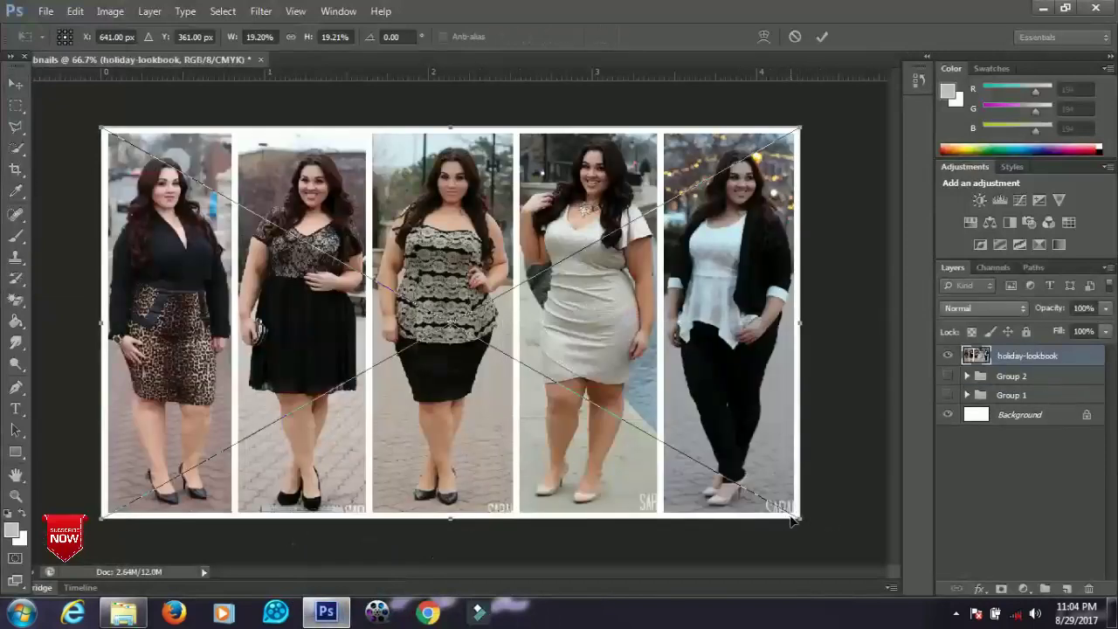
left_click_drag(806, 522, 826, 536)
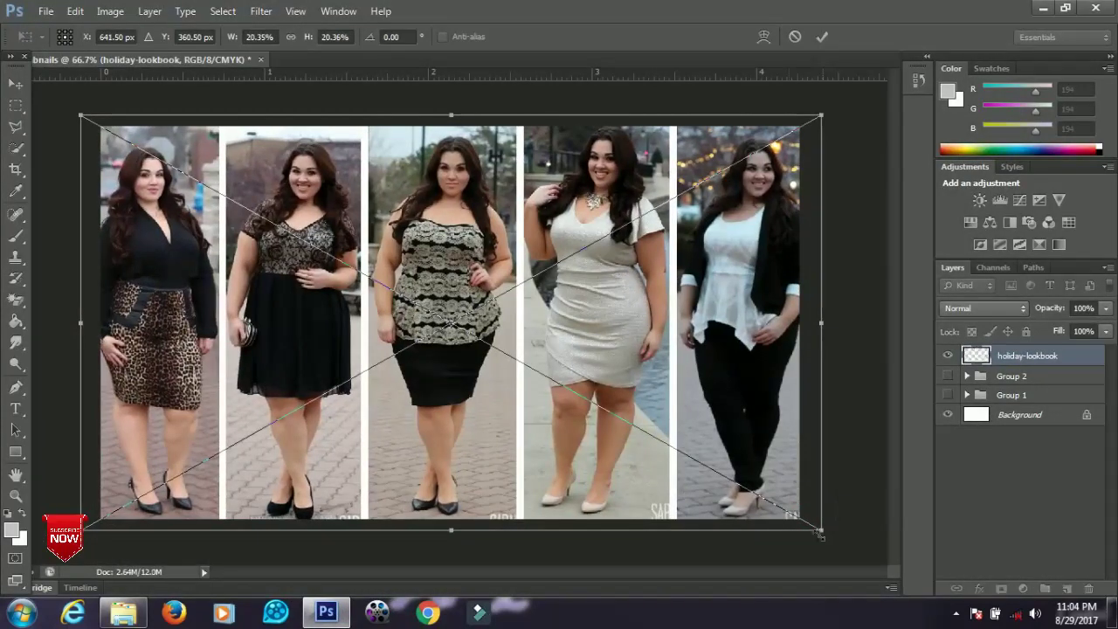
key("Return")
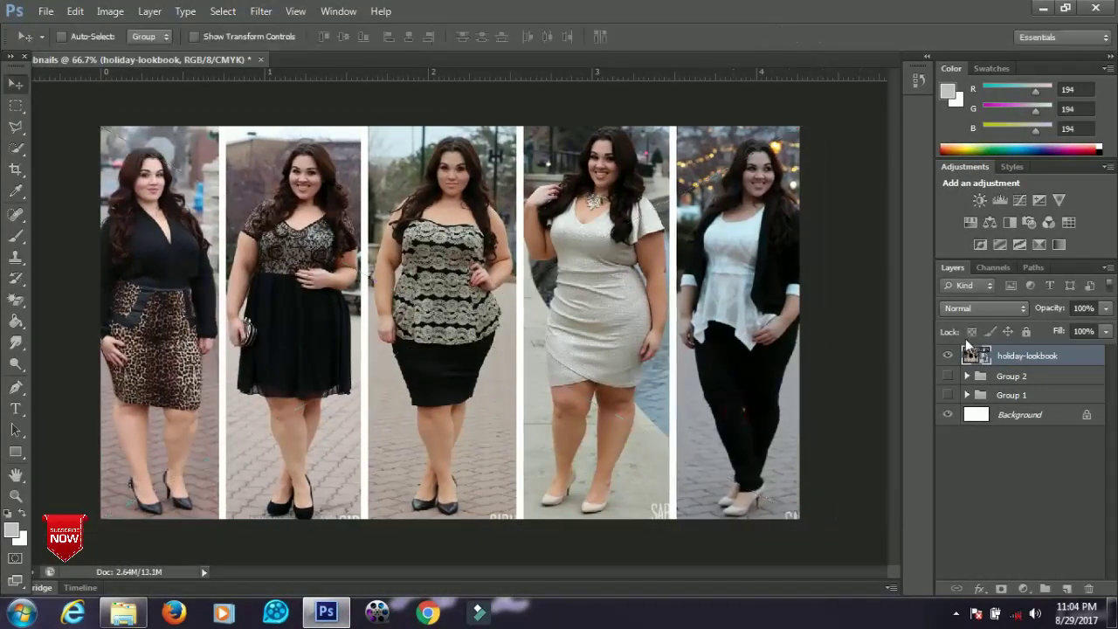
Rasterize the holiday-lookbook layer and raise its saturation to +21 with a Hue/Saturation adjustment
right_click(1020, 359)
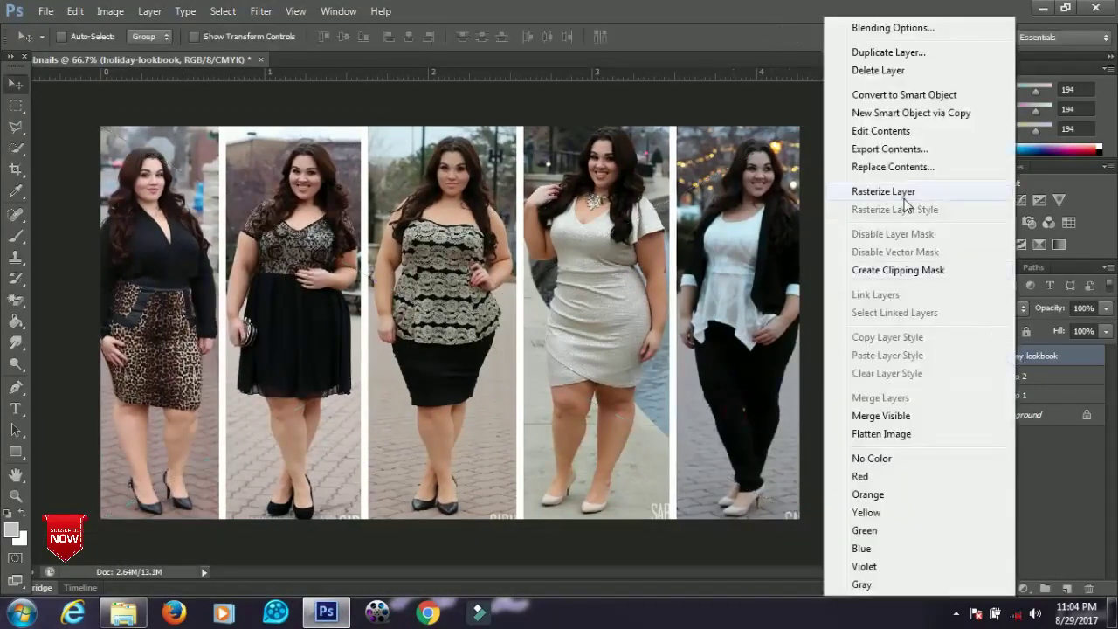
left_click(904, 199)
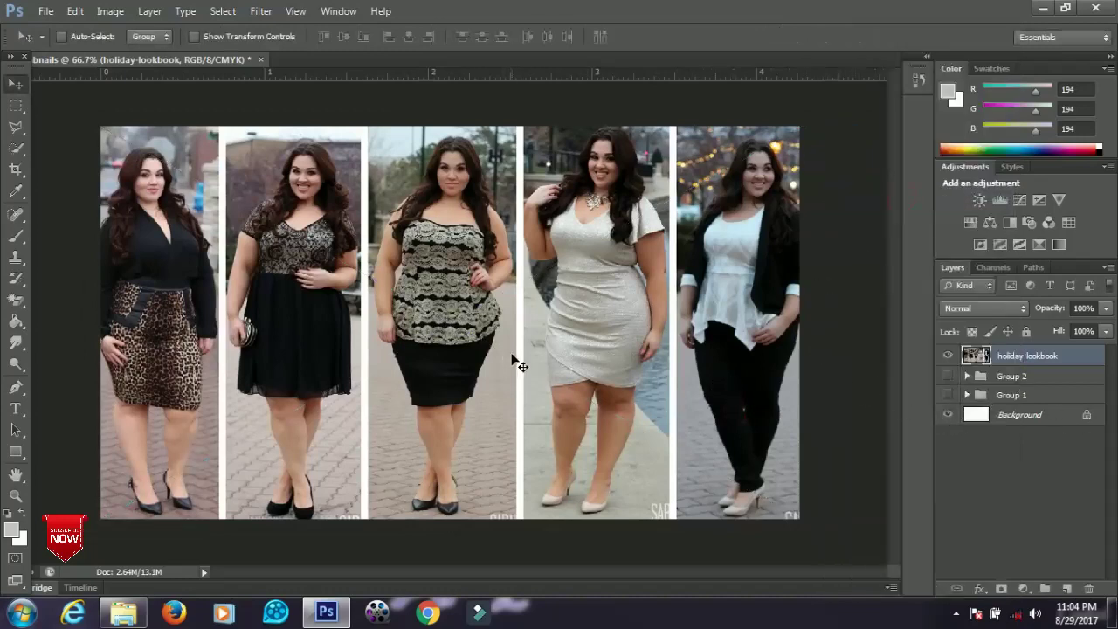
key("ctrl+u")
left_click_drag(873, 292, 834, 281)
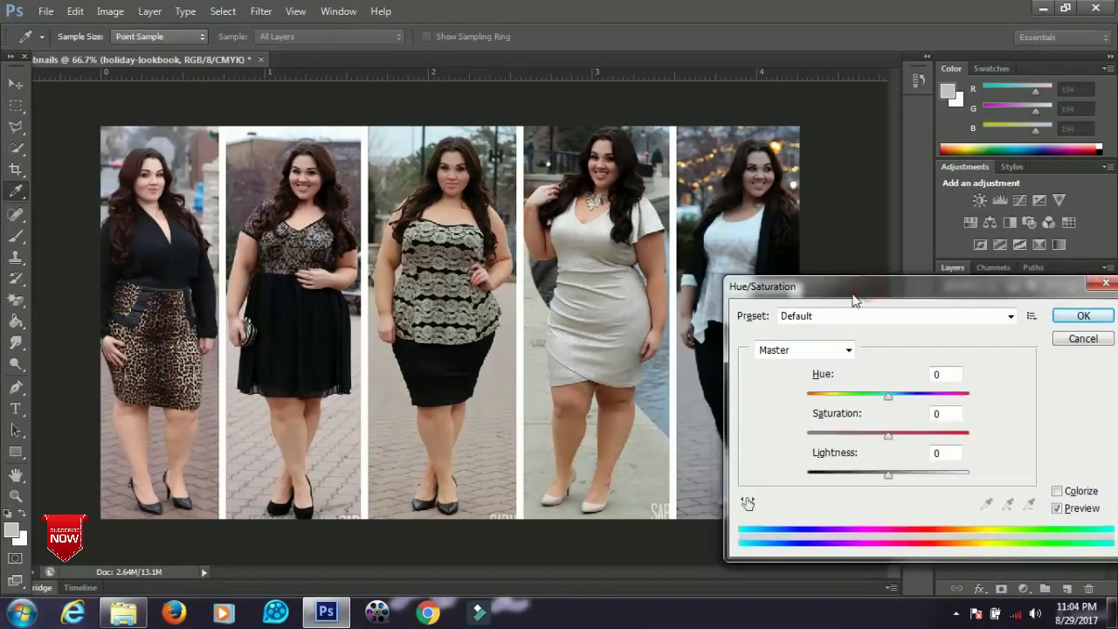
left_click_drag(891, 441, 909, 443)
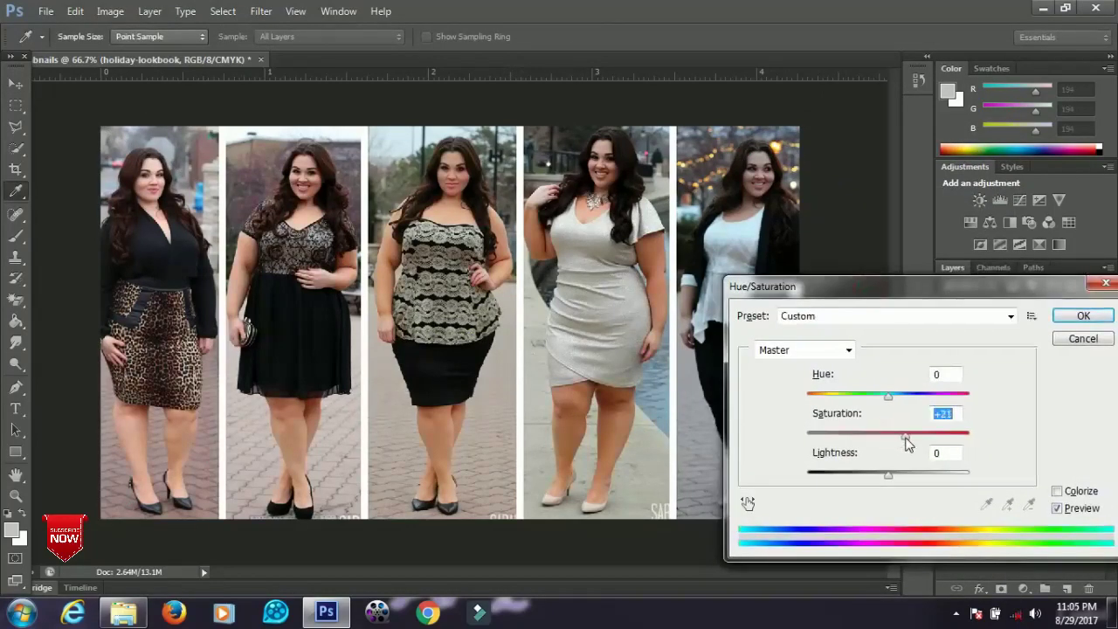
left_click(1081, 315)
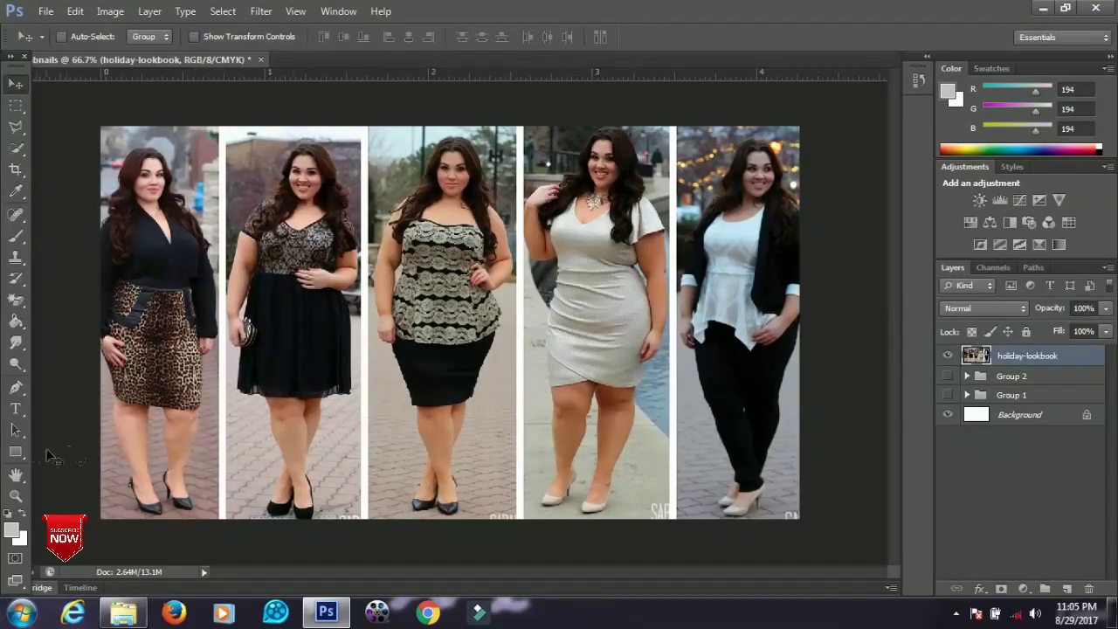
Draw a rectangle about 1004 by 177 px across the lower part of the photo and fill it with black
left_click(16, 452)
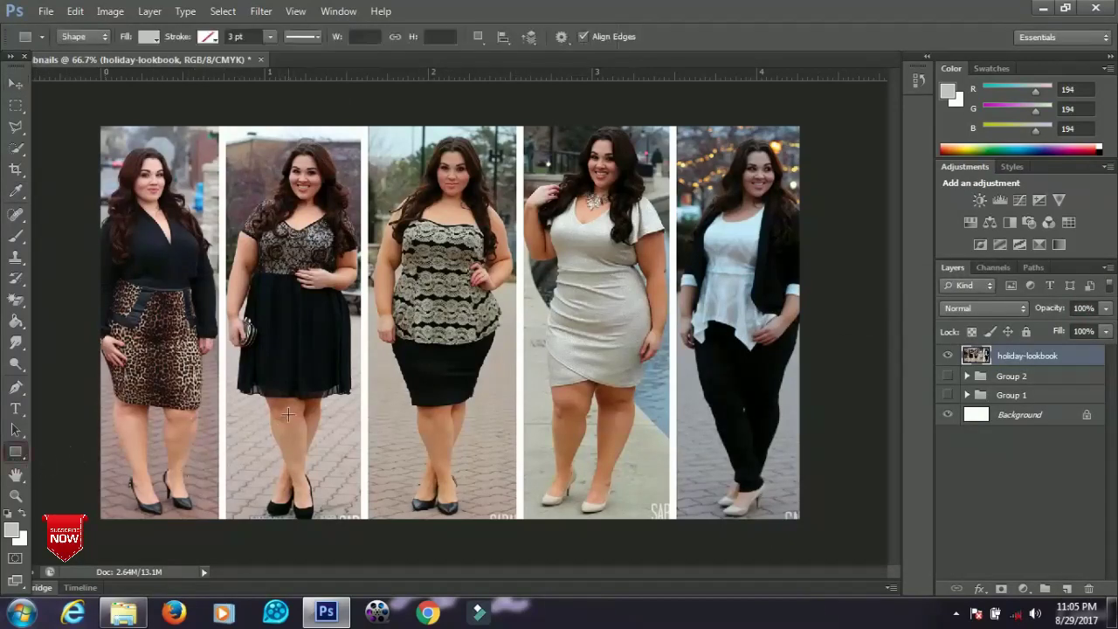
left_click_drag(205, 404, 751, 500)
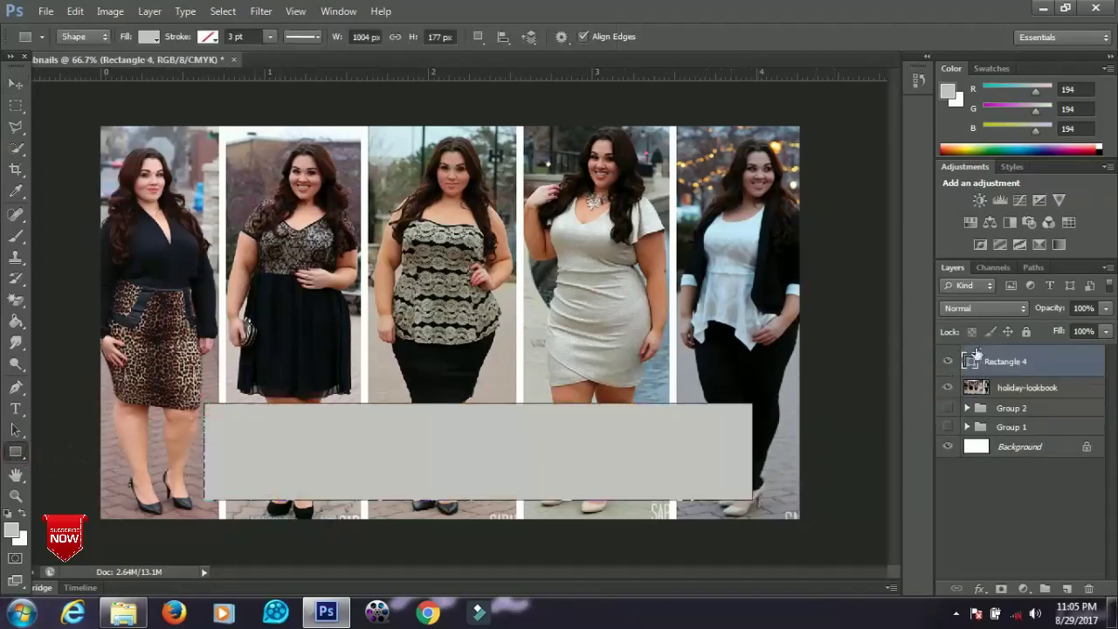
double_click(971, 362)
left_click(647, 585)
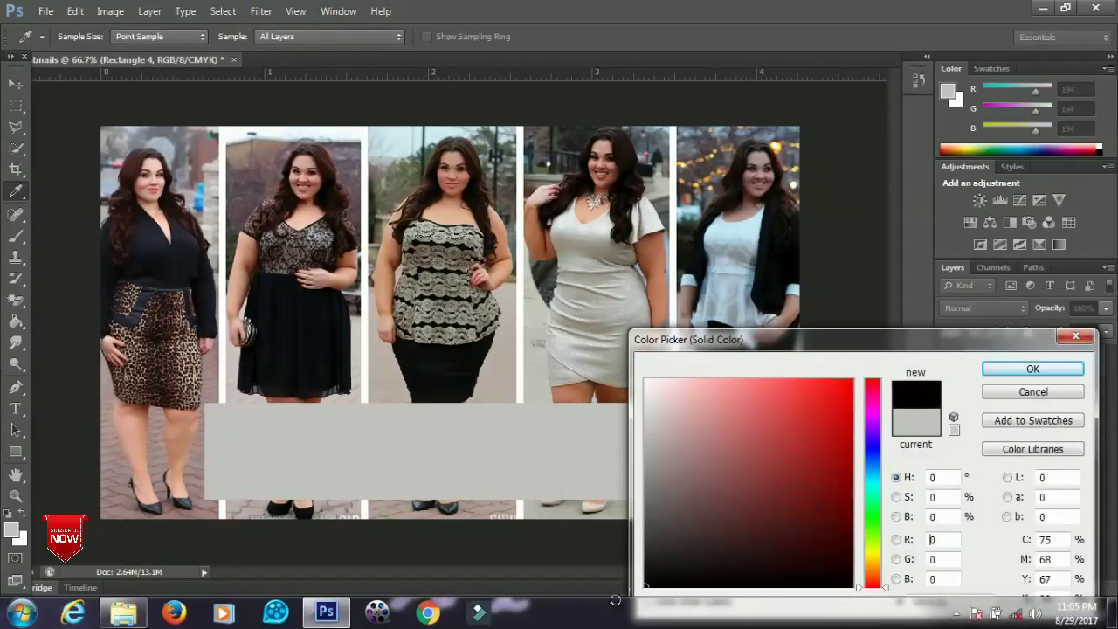
left_click(1031, 369)
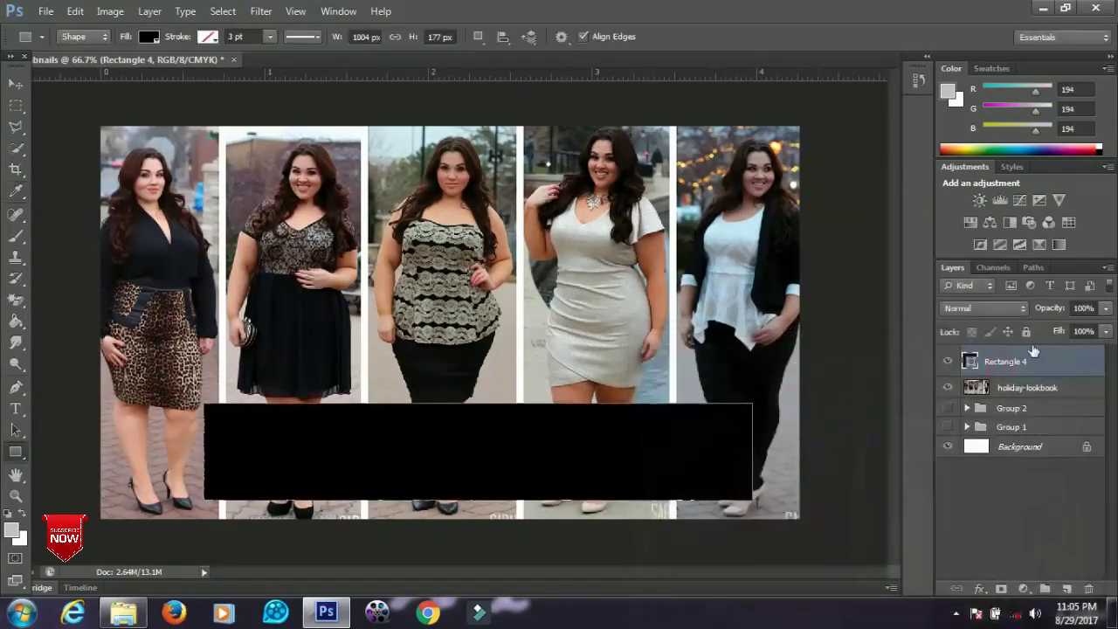
Reduce the black rectangle's opacity to 70% and centre it horizontally on the canvas
left_click_drag(1051, 310, 1025, 311)
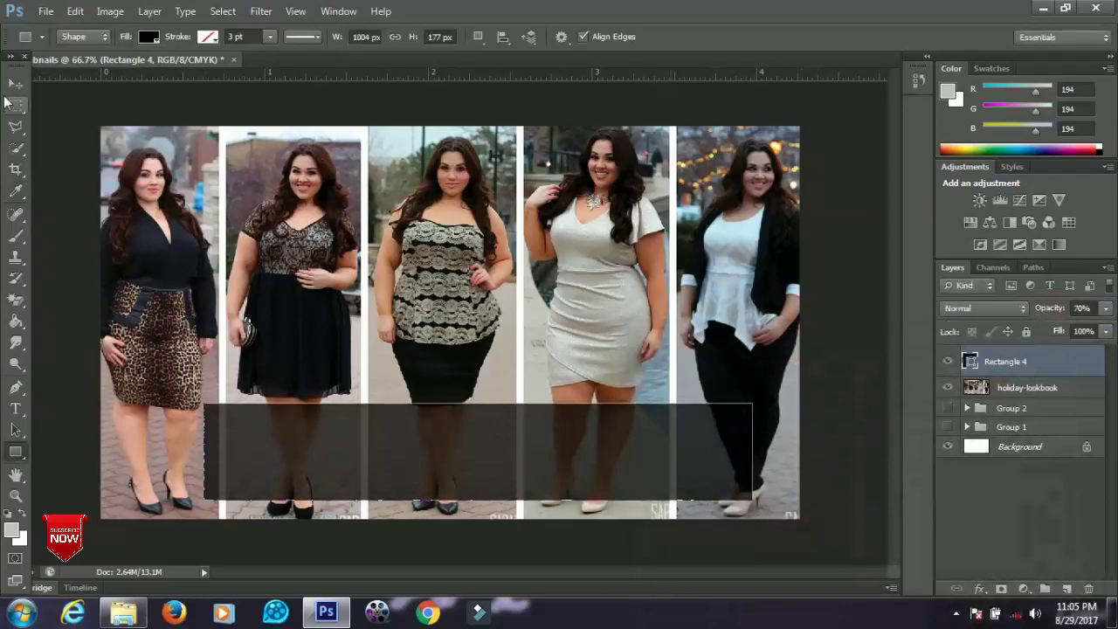
key("v")
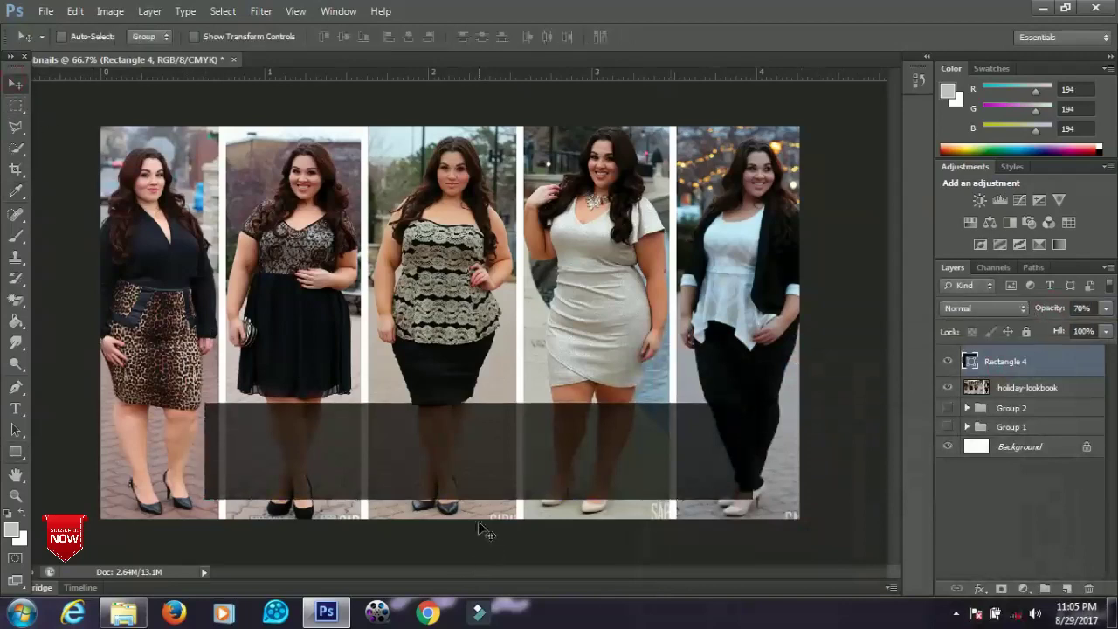
key("ctrl+a")
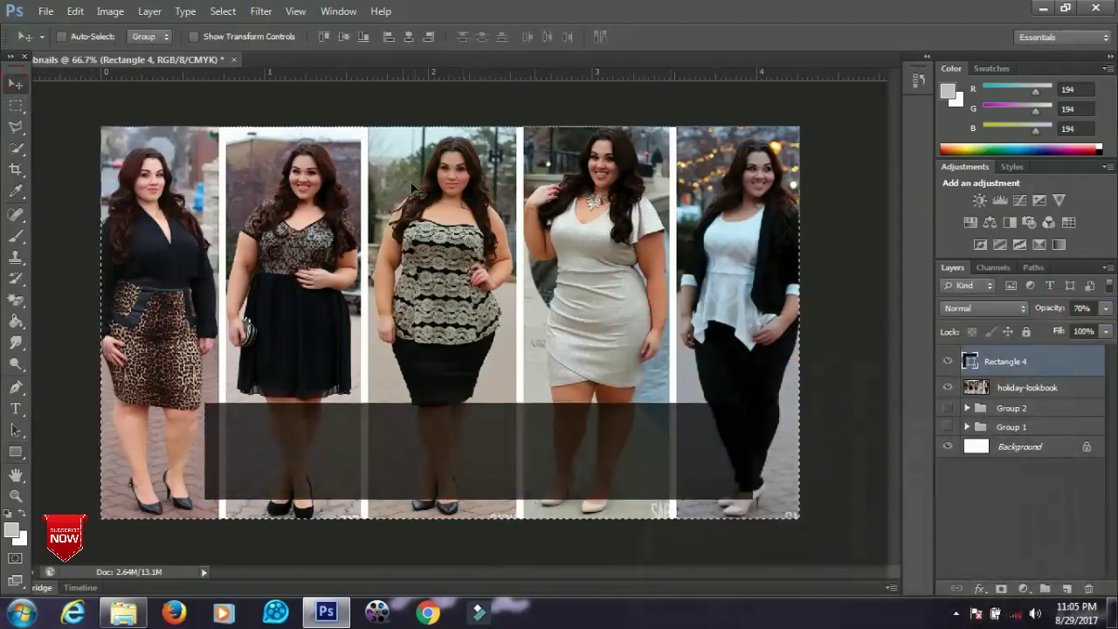
left_click(408, 36)
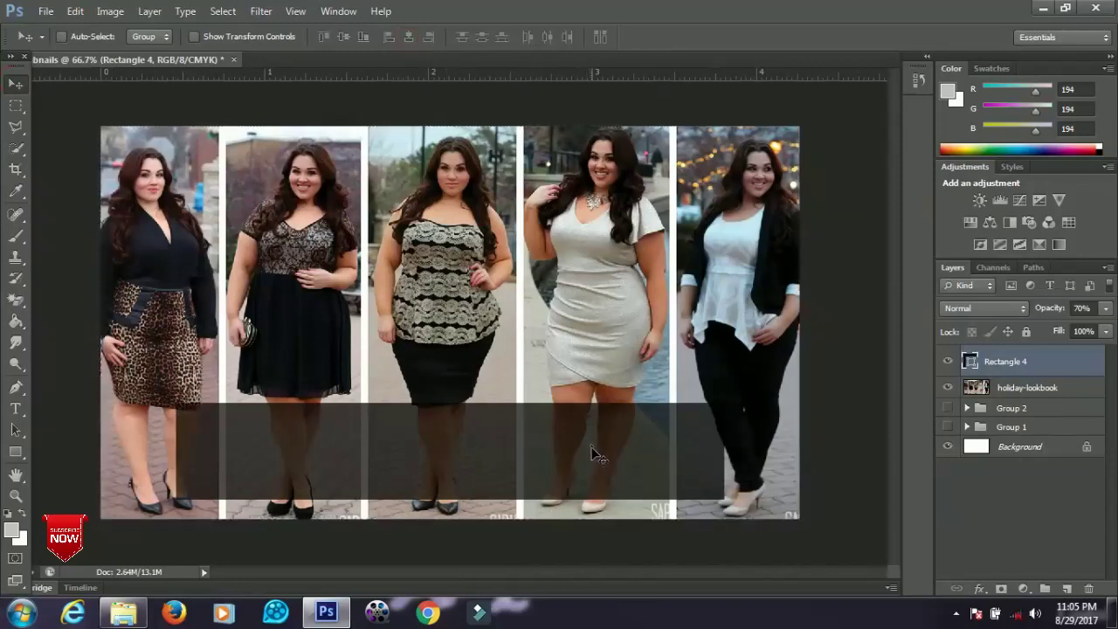
Add the title text "BACK TO SCHOOL OUTFITS SUGGESTIONS" in Bebas Neue over the dark rectangle
key("t")
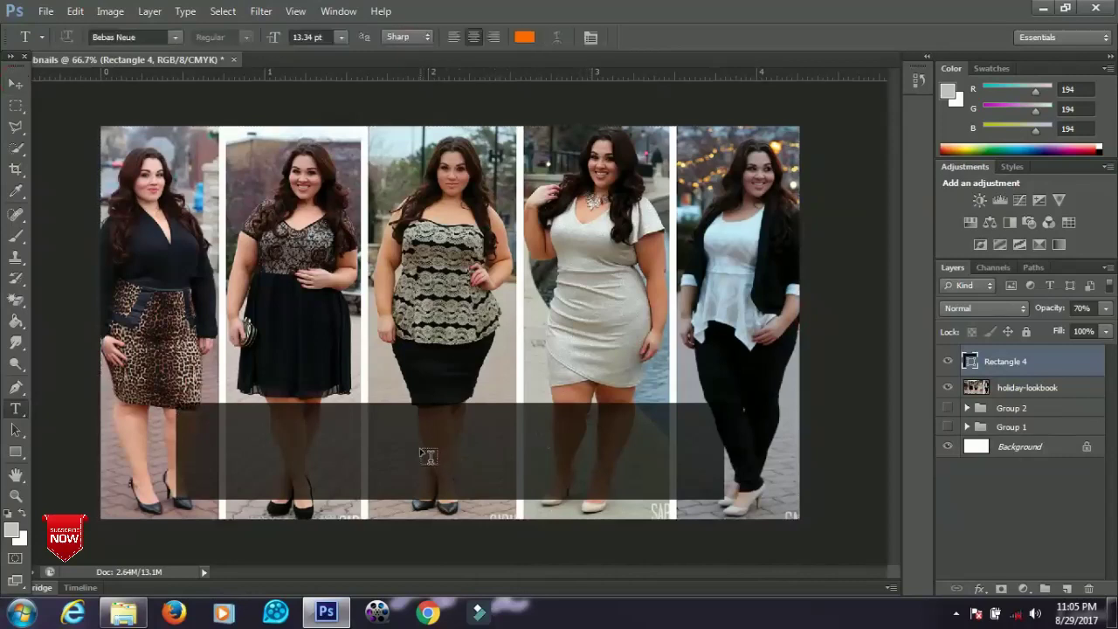
left_click(420, 451)
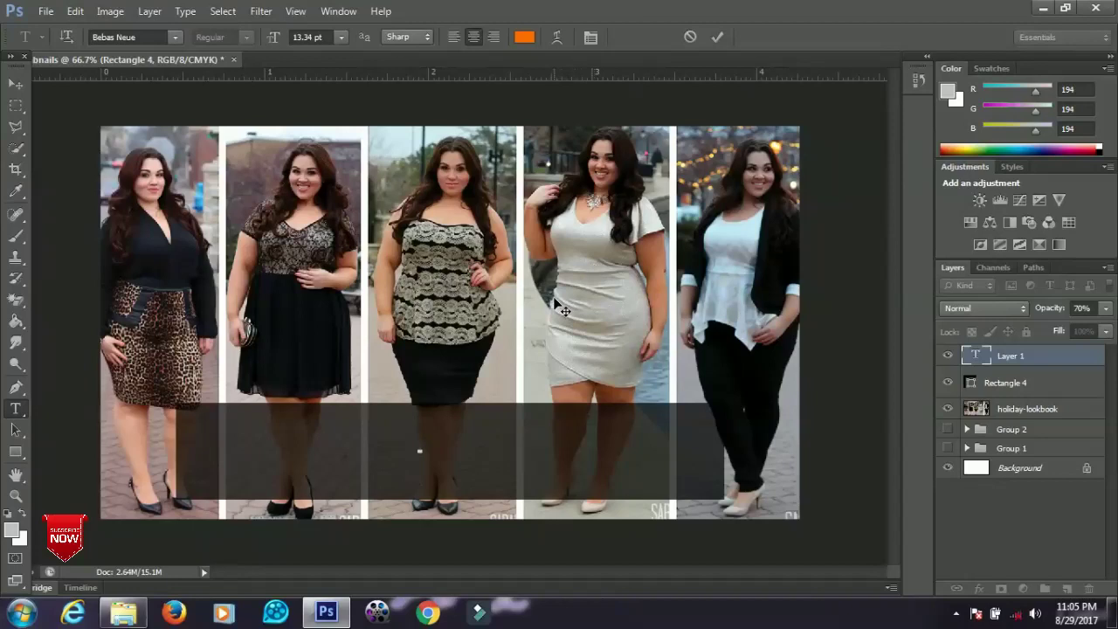
type("BACK TO")
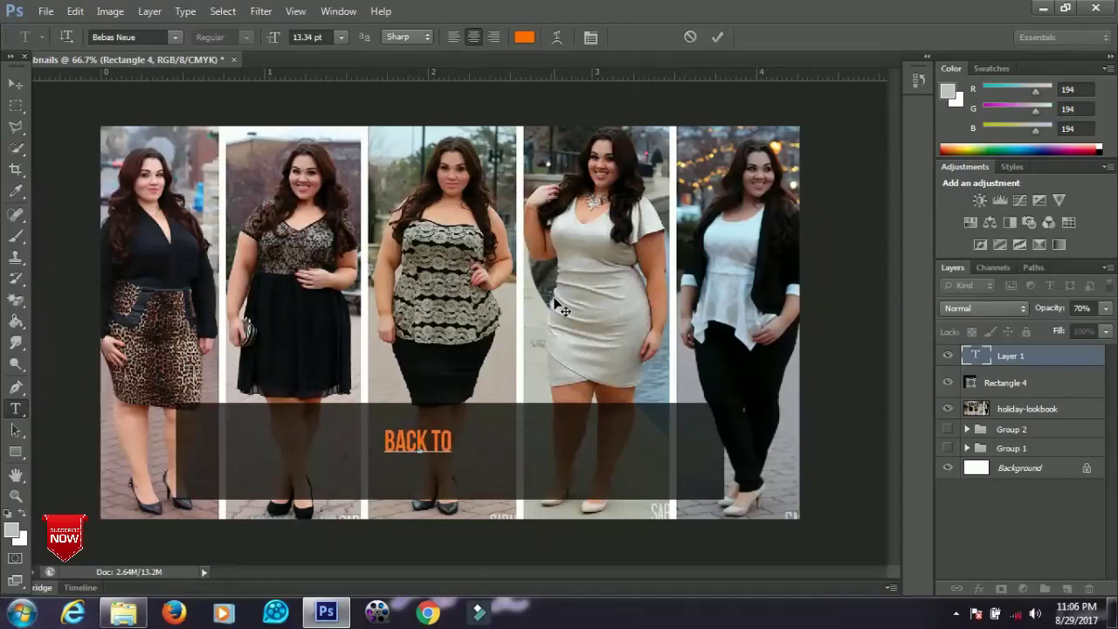
type(" SCHOOL")
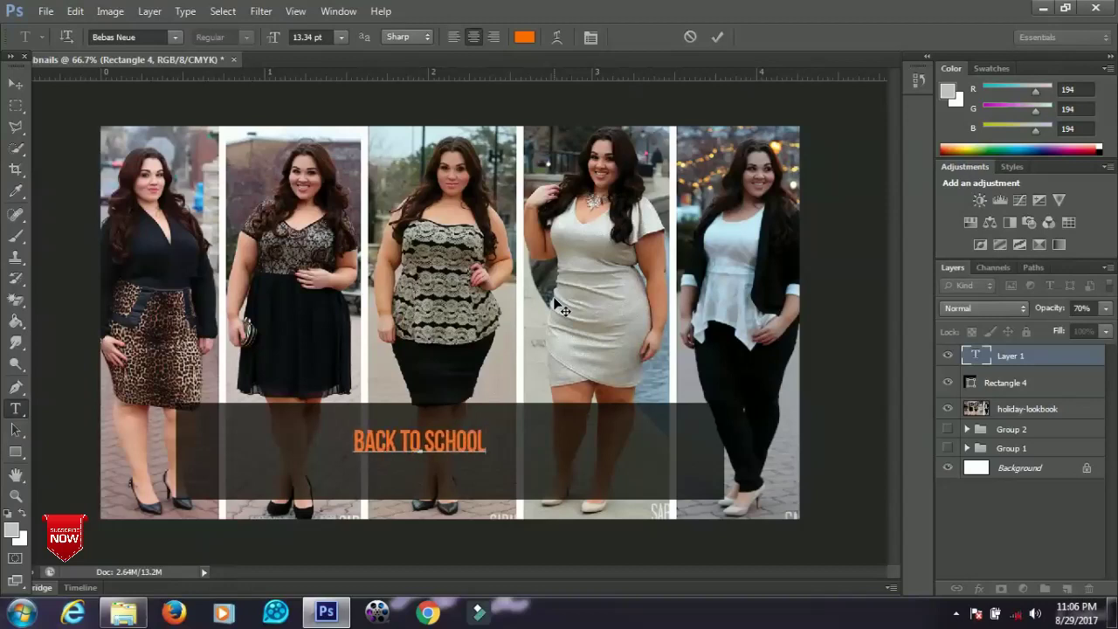
type(" OUTFI")
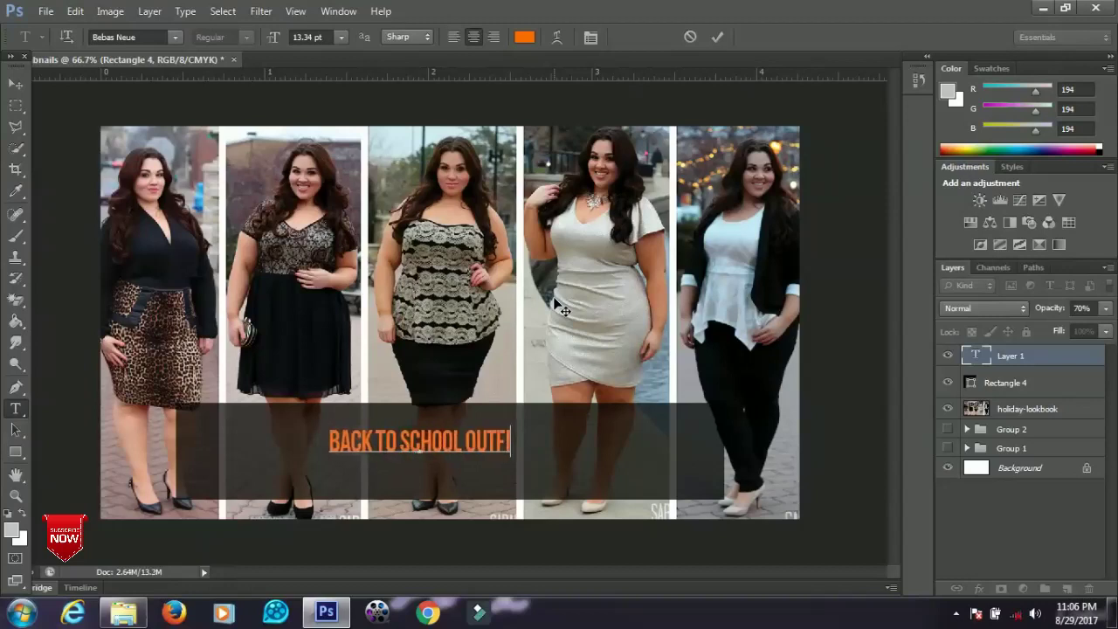
type("TS S")
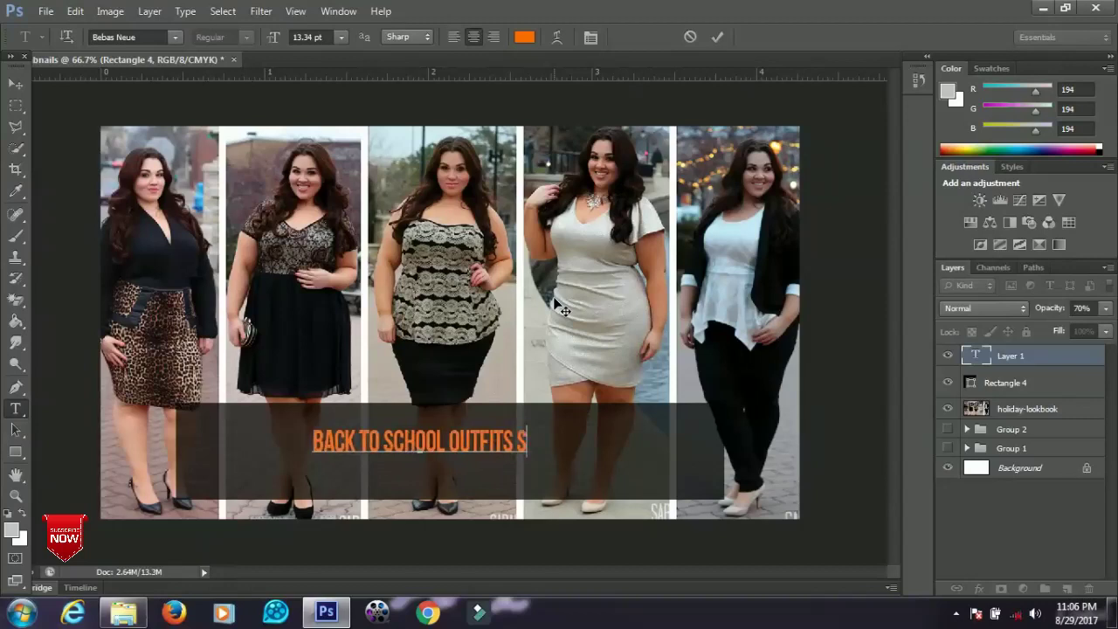
type("UGGESTIONS")
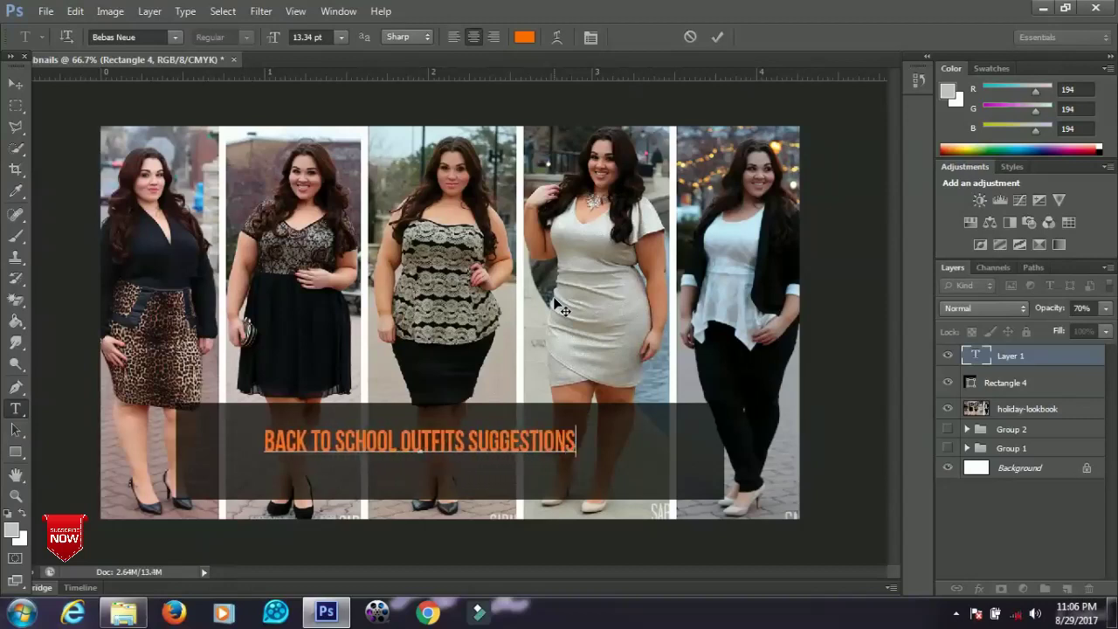
Recolour the whole outfits title to white, RGB 255, 255, 255
key("ctrl+a")
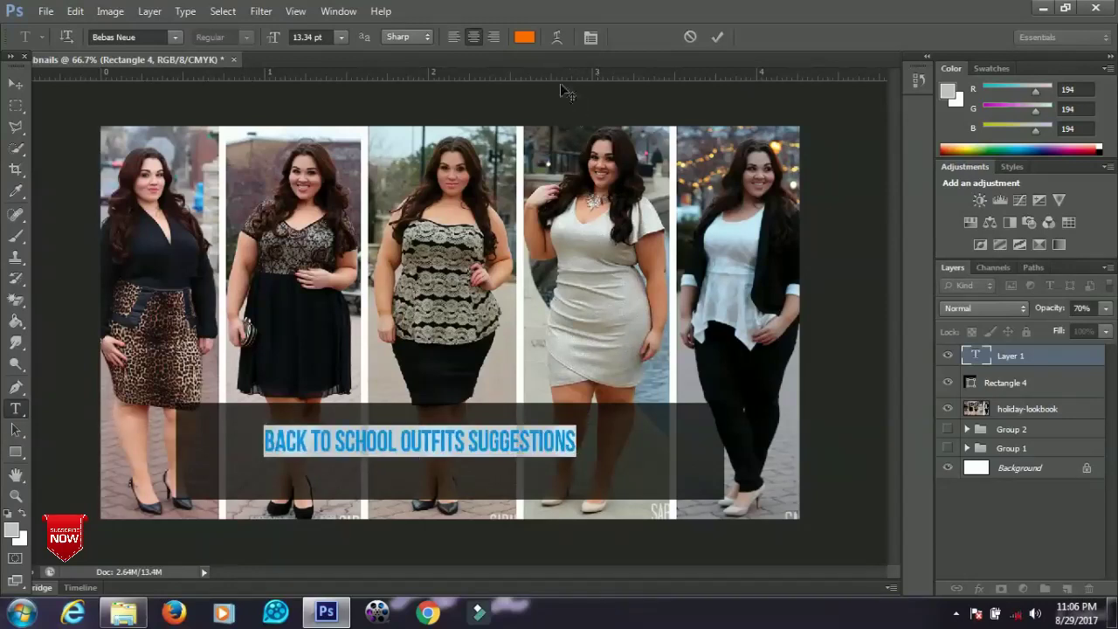
left_click(524, 37)
left_click_drag(664, 422, 646, 381)
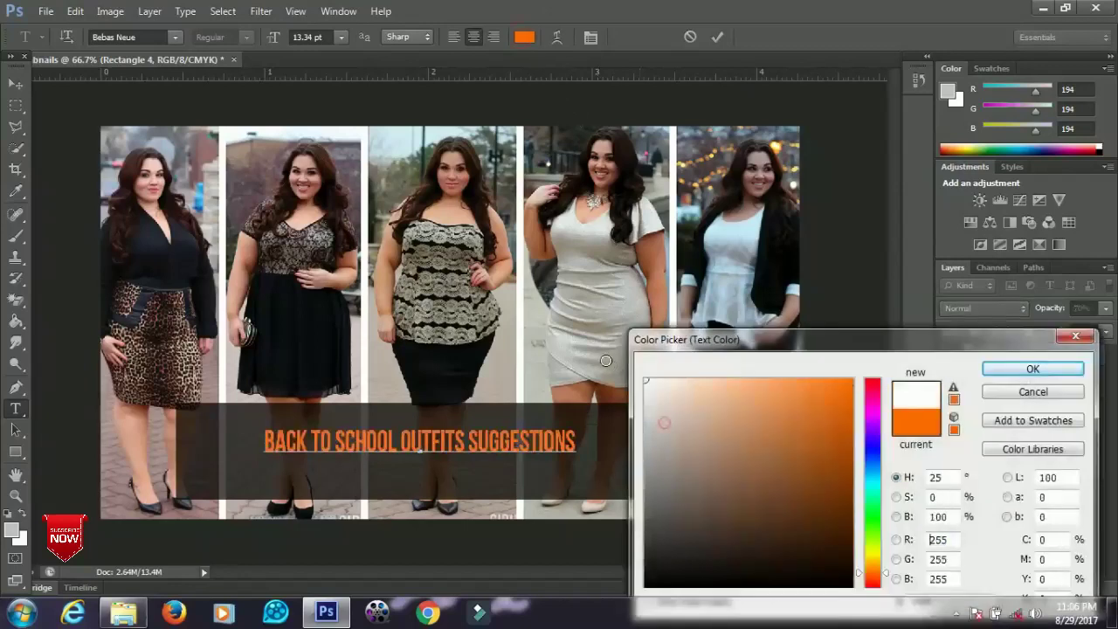
left_click(1017, 371)
left_click(16, 83)
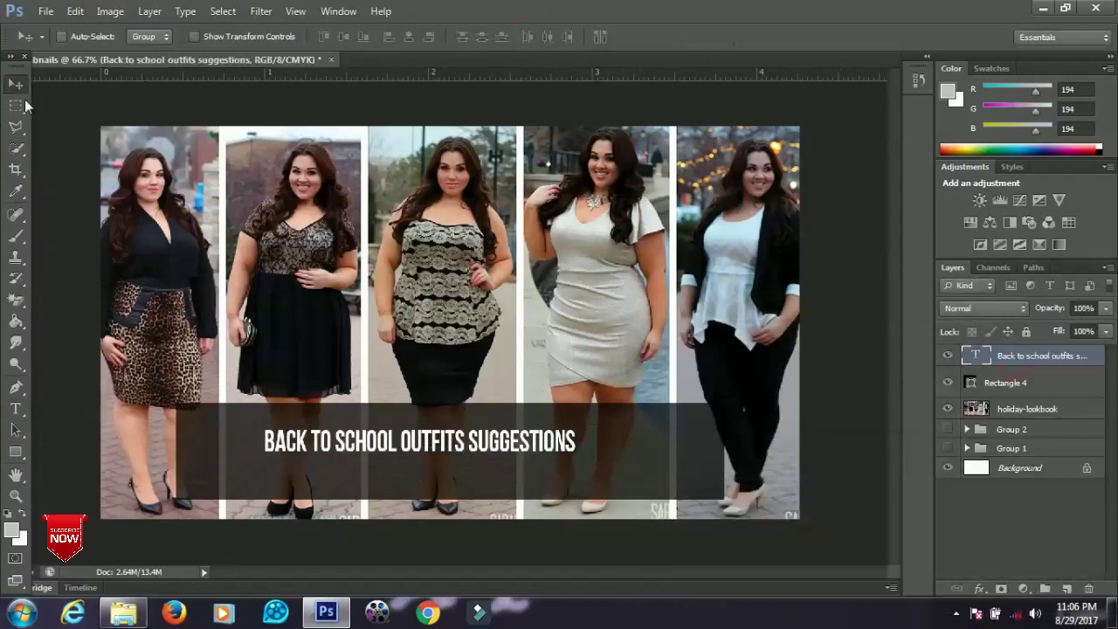
Enlarge the outfits title to nearly the full width of the dark rectangle and centre it within the bar
key("ctrl+t")
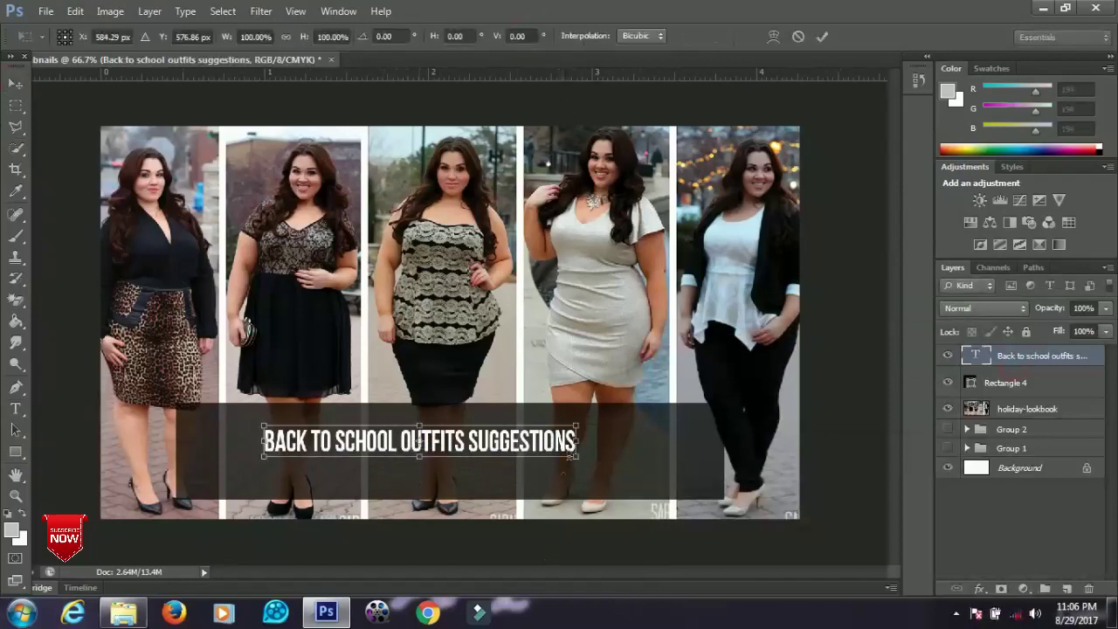
left_click_drag(576, 455, 670, 467)
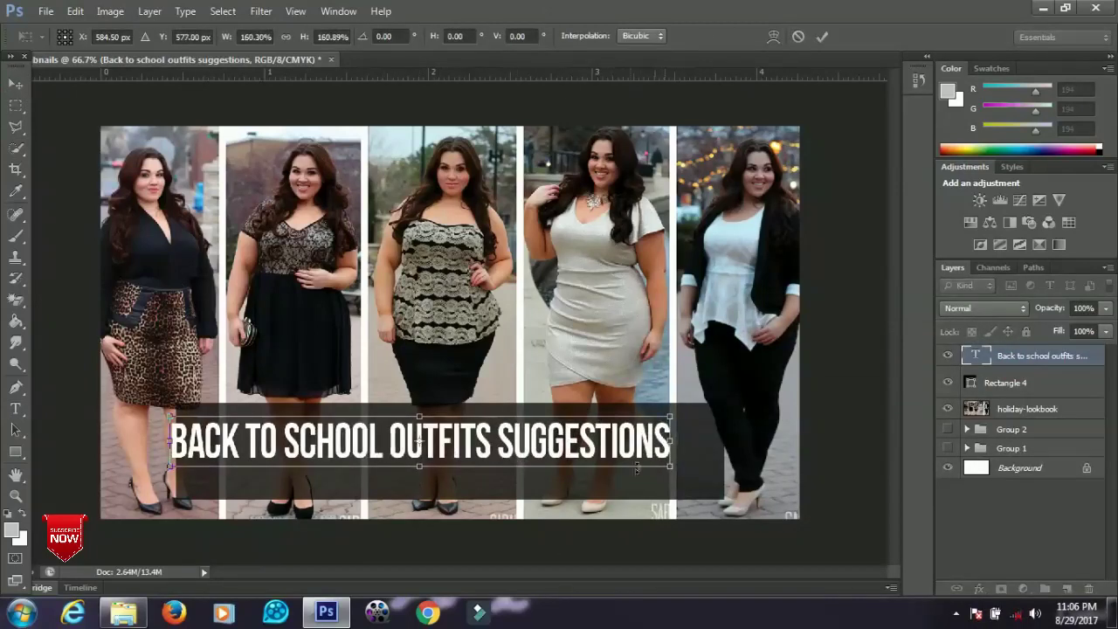
key("Return")
left_click_drag(575, 438, 605, 448)
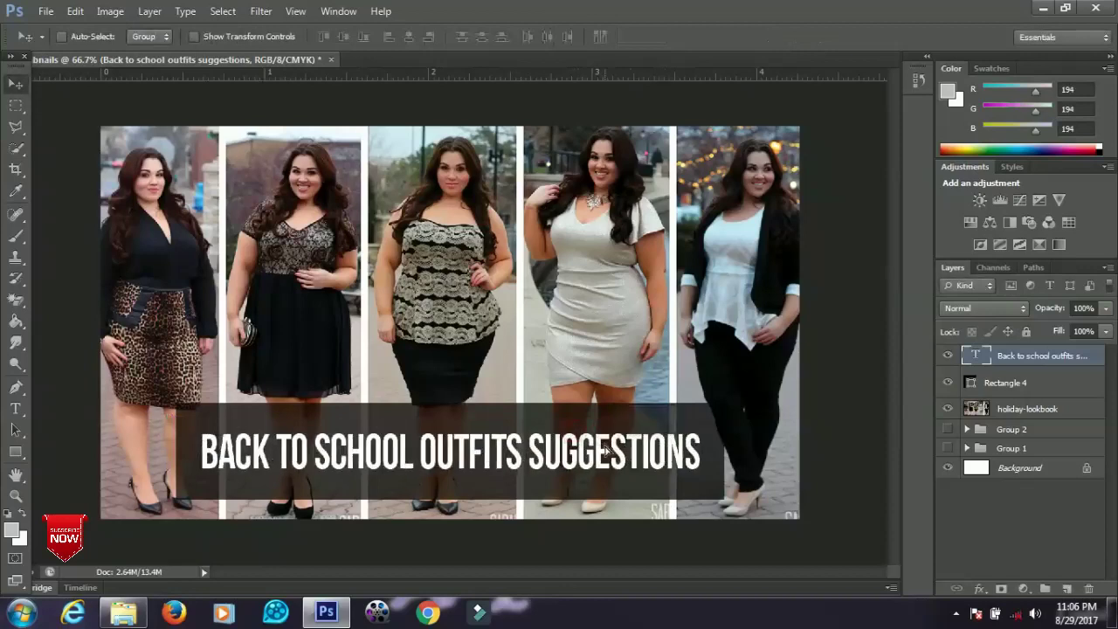
key("ctrl+t")
left_click_drag(701, 477, 709, 487)
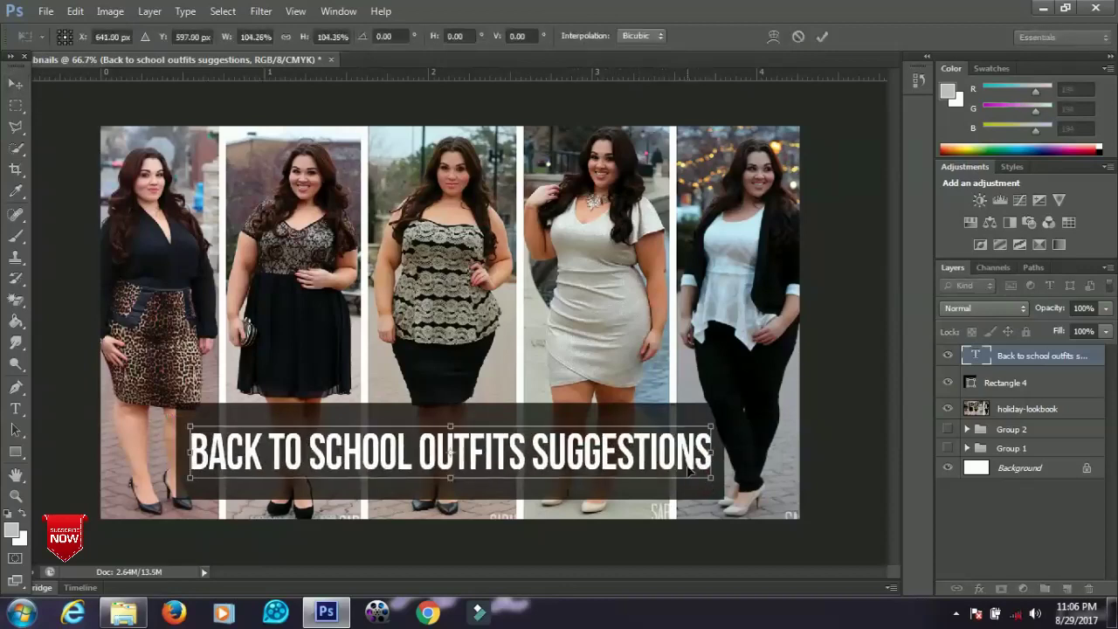
key("Return")
scroll(631, 485, "up", 1)
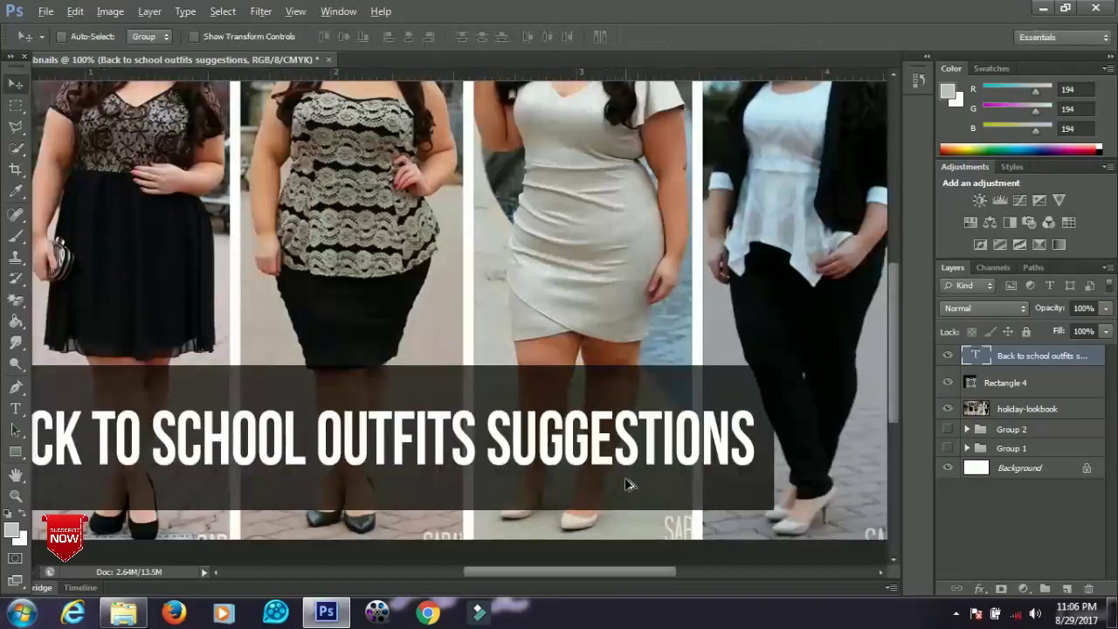
scroll(626, 484, "down", 1)
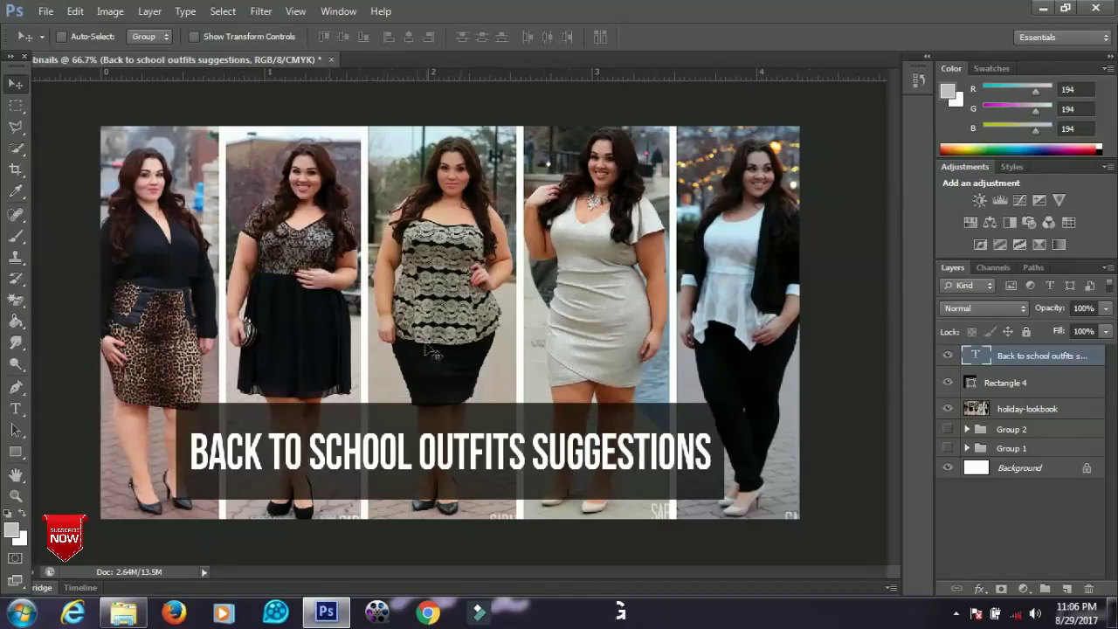
Try other text colours on the whole outfits title, then set it back to white, RGB 255, 255, 255
double_click(591, 454)
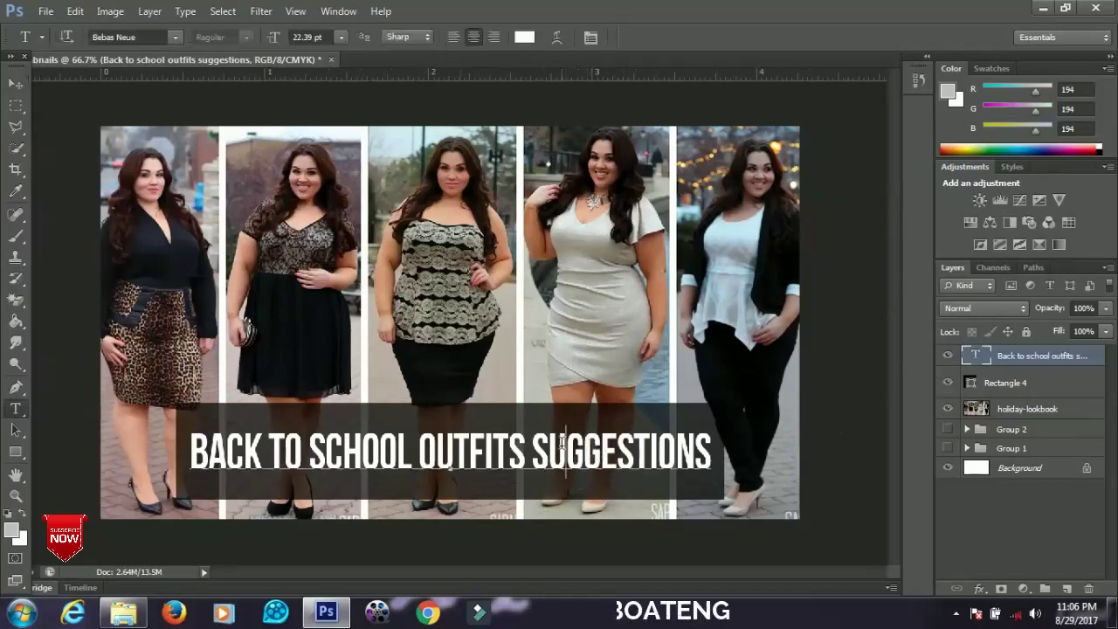
key("ctrl+a")
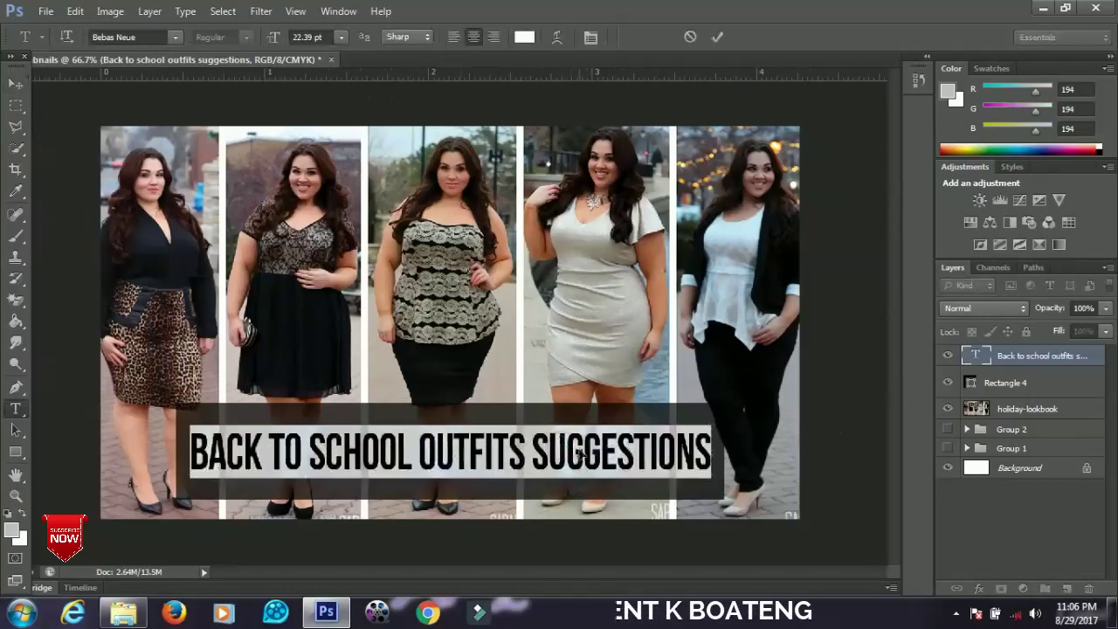
left_click(525, 36)
left_click(755, 452)
mouse_move(789, 439)
left_mouse_down()
mouse_move(854, 380)
mouse_move(682, 524)
mouse_move(646, 380)
left_mouse_up()
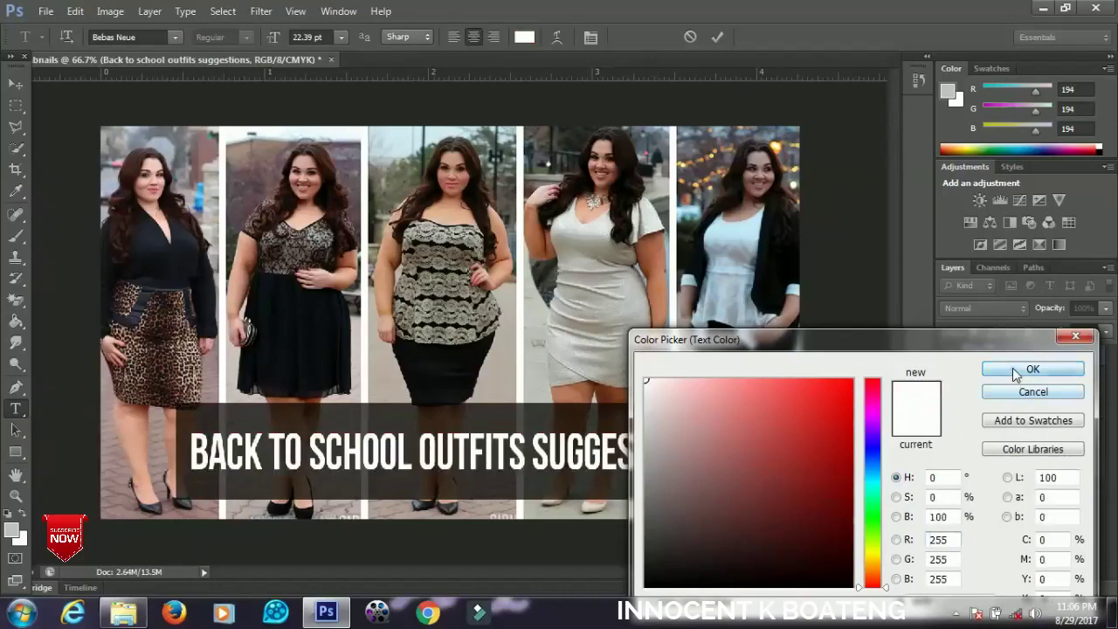
left_click(1016, 370)
left_click(16, 83)
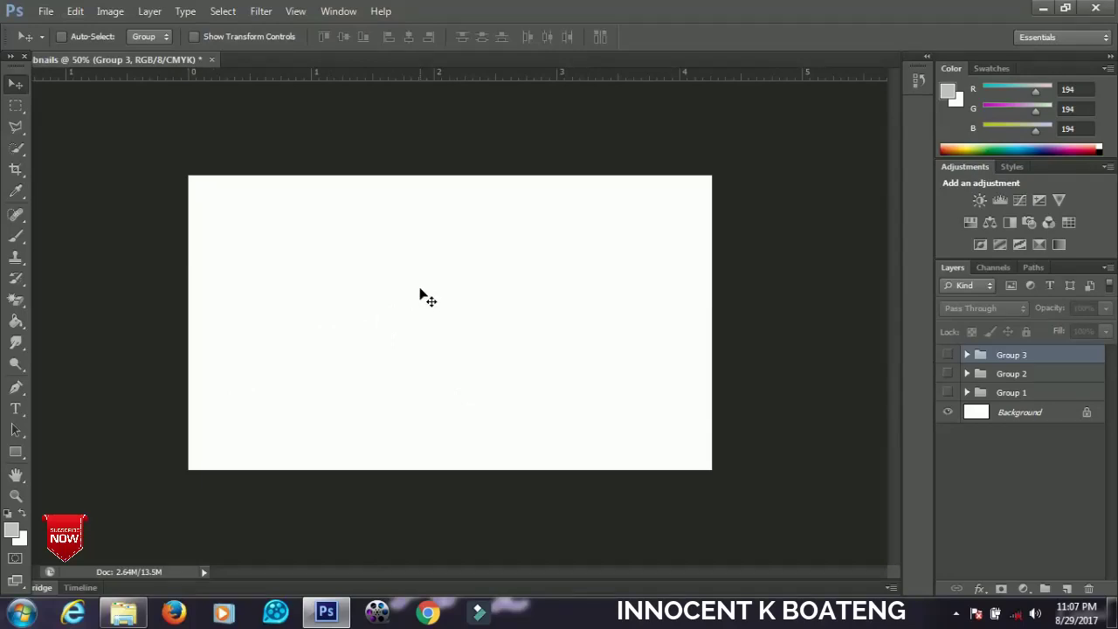
Open the modern_portrait__14_by_faestock-d951xkp image from the Thumbnail Resources folder as a separate Photoshop document
left_click(126, 611)
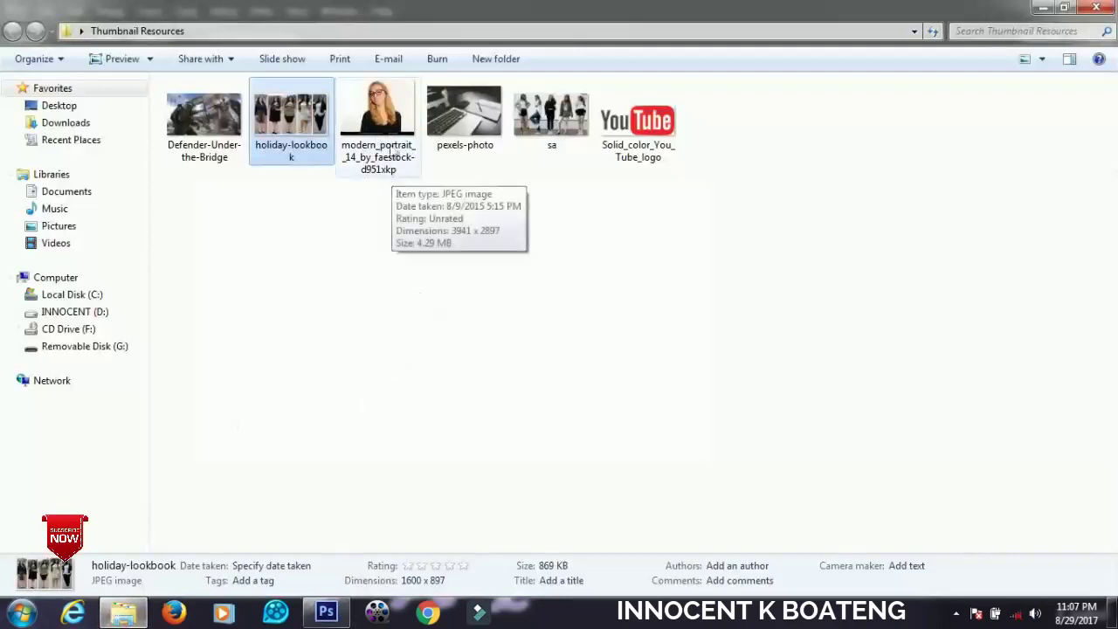
left_click_drag(385, 126, 1024, 557)
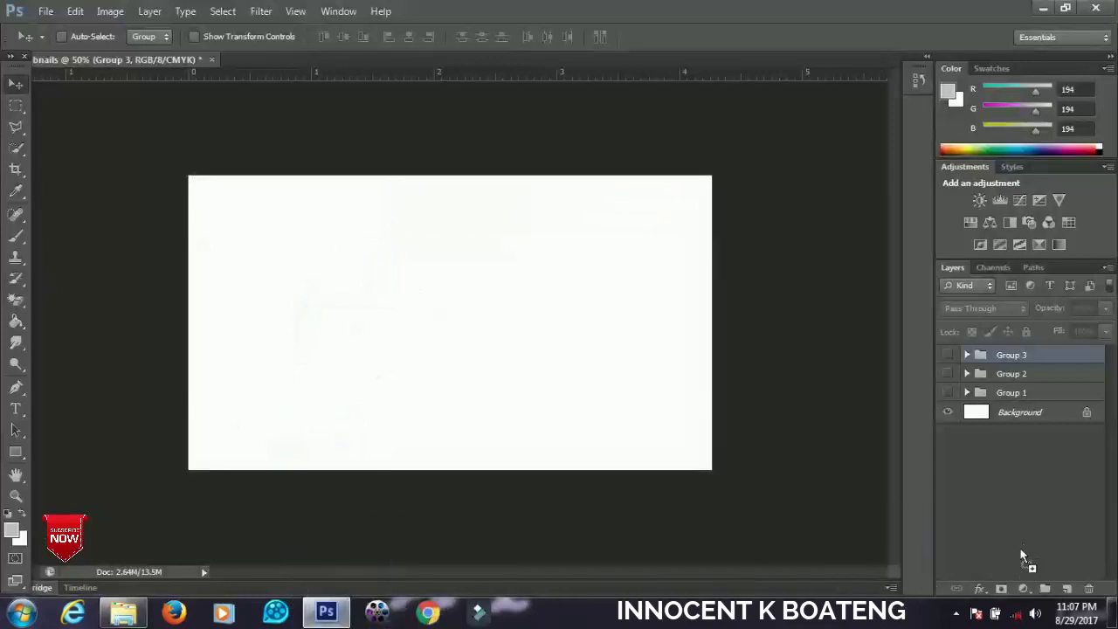
left_click_drag(1010, 510, 1003, 508)
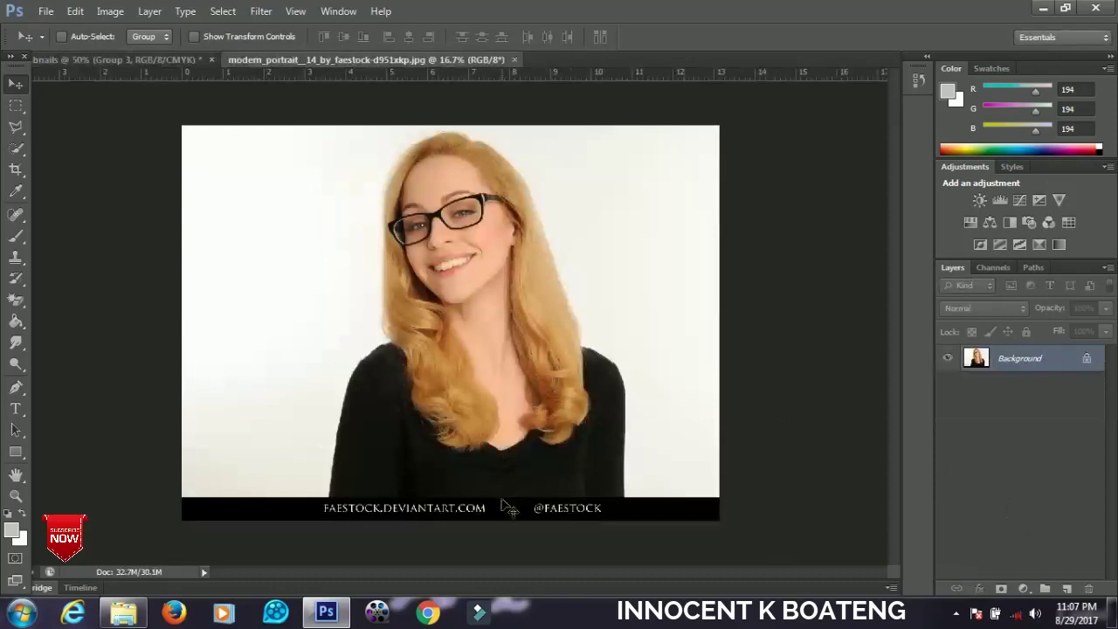
Crop the portrait to the woman's figure, cutting off the side margins and the black caption band below
key("c")
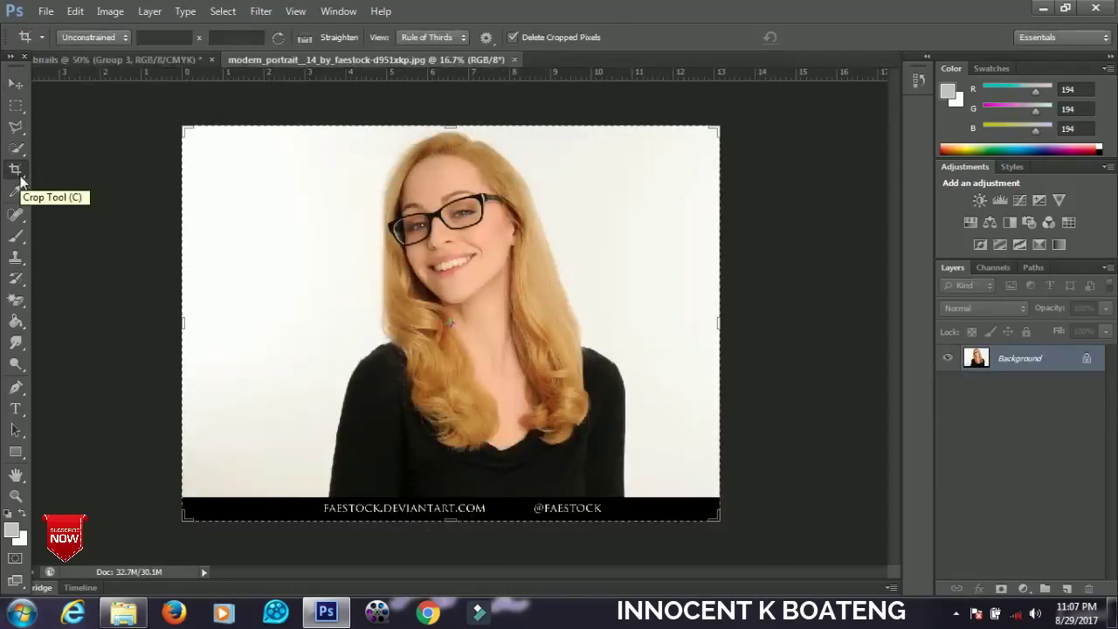
left_click_drag(447, 521, 449, 512)
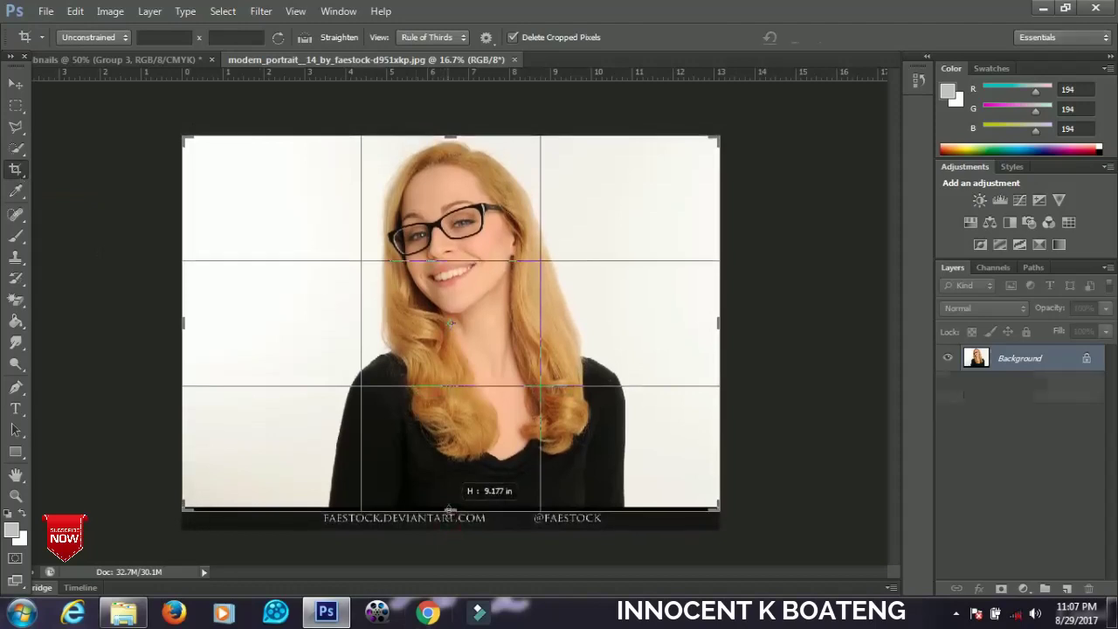
left_click_drag(181, 322, 252, 339)
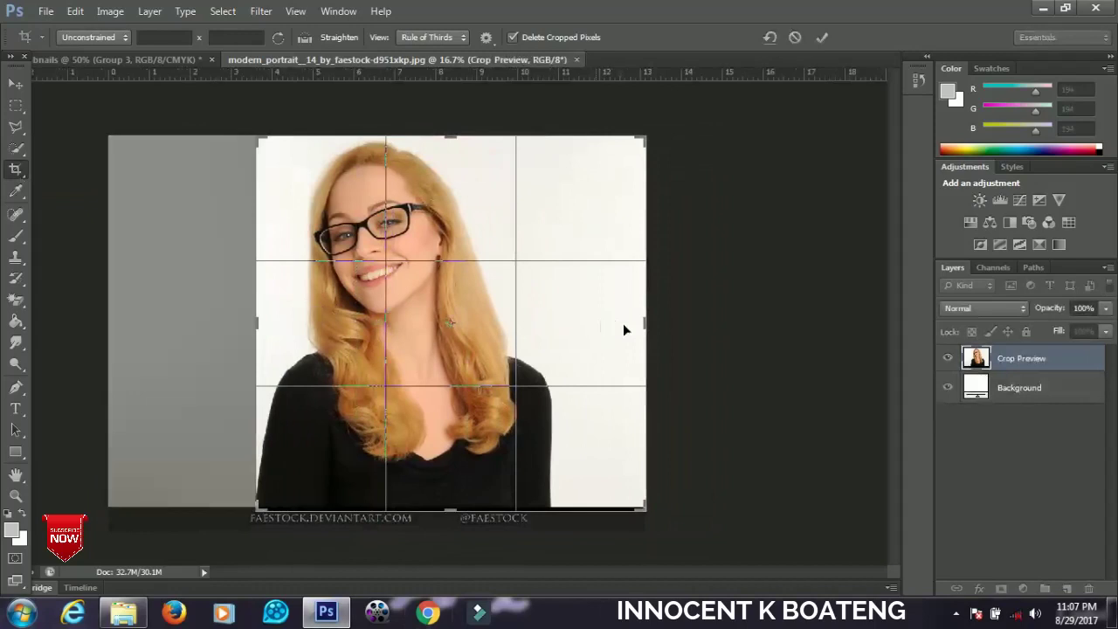
left_click_drag(645, 323, 599, 326)
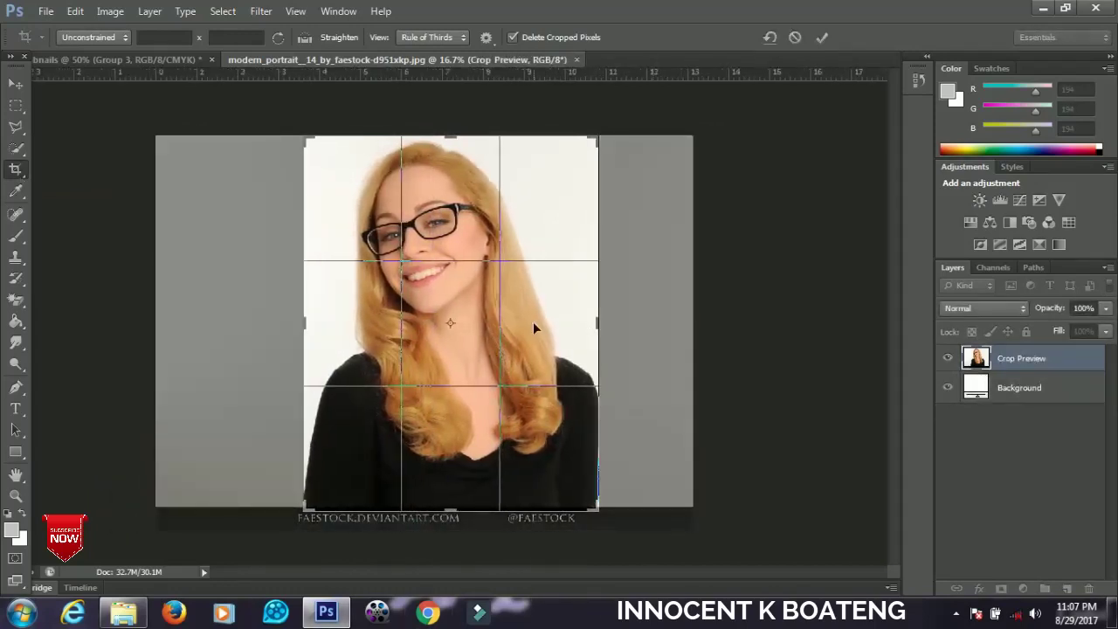
left_click(19, 87)
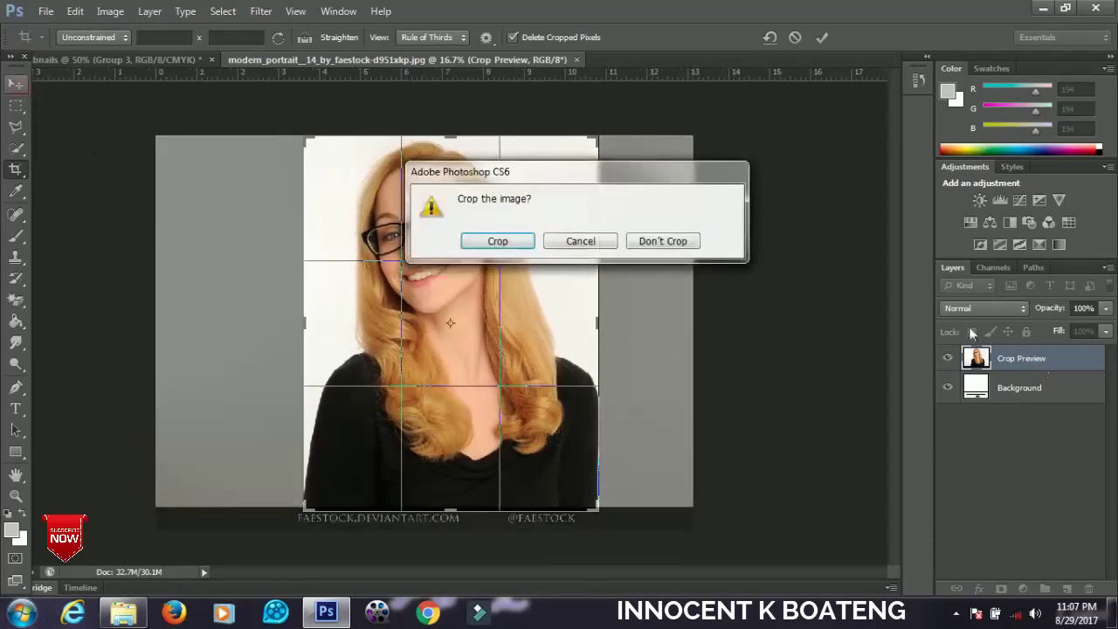
left_click(496, 249)
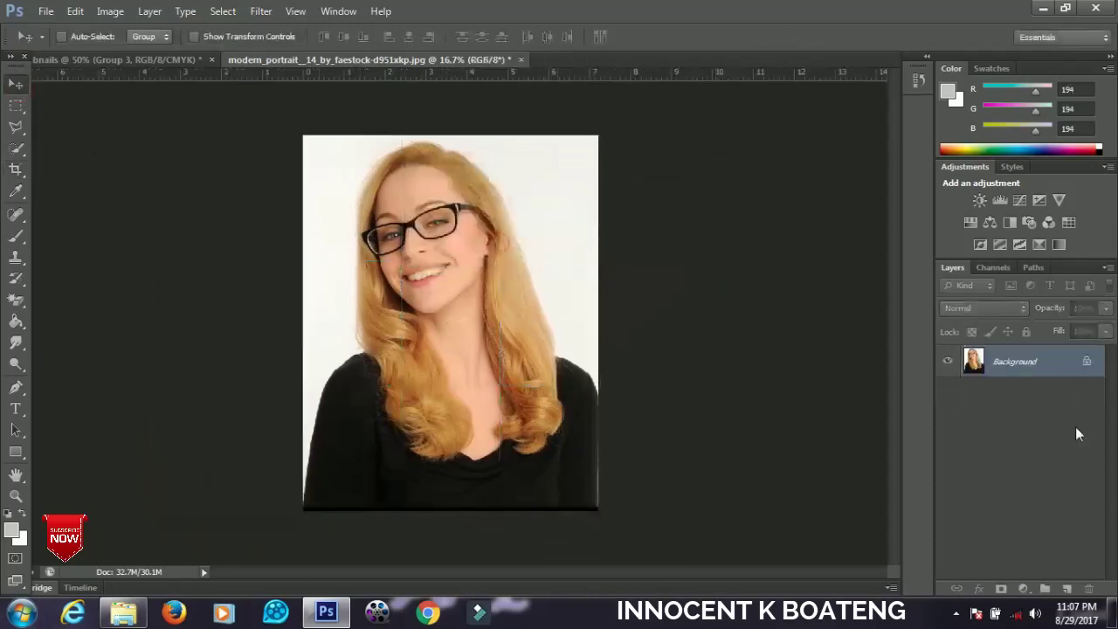
Convert the portrait's background into the regular layer Layer 0 and copy it into the thumbnails document
double_click(1040, 371)
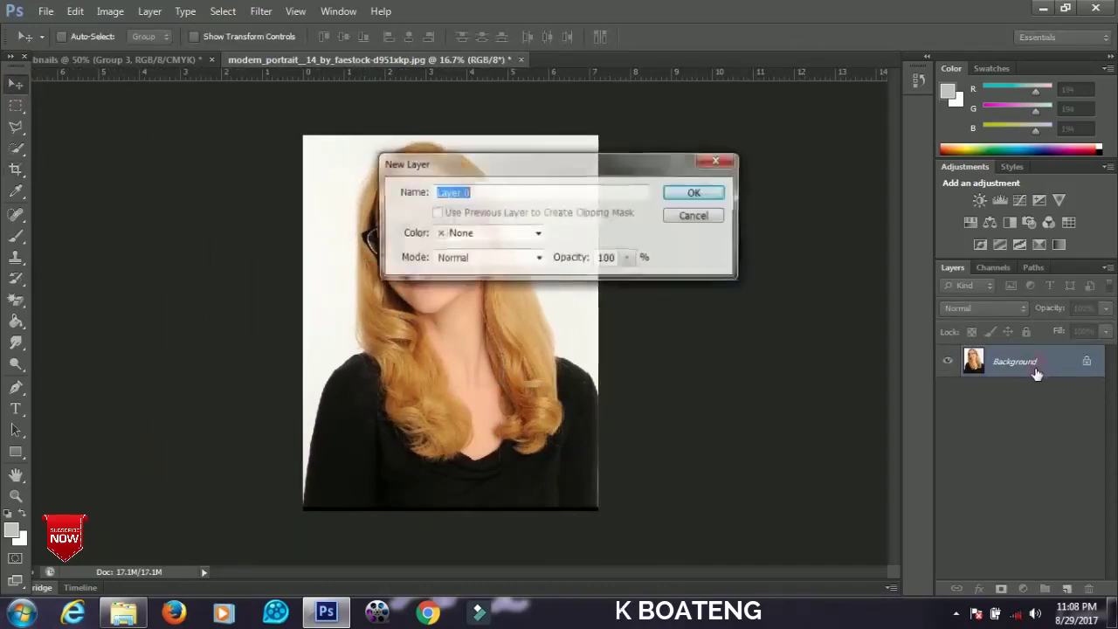
left_click(695, 194)
left_click_drag(462, 255, 621, 331)
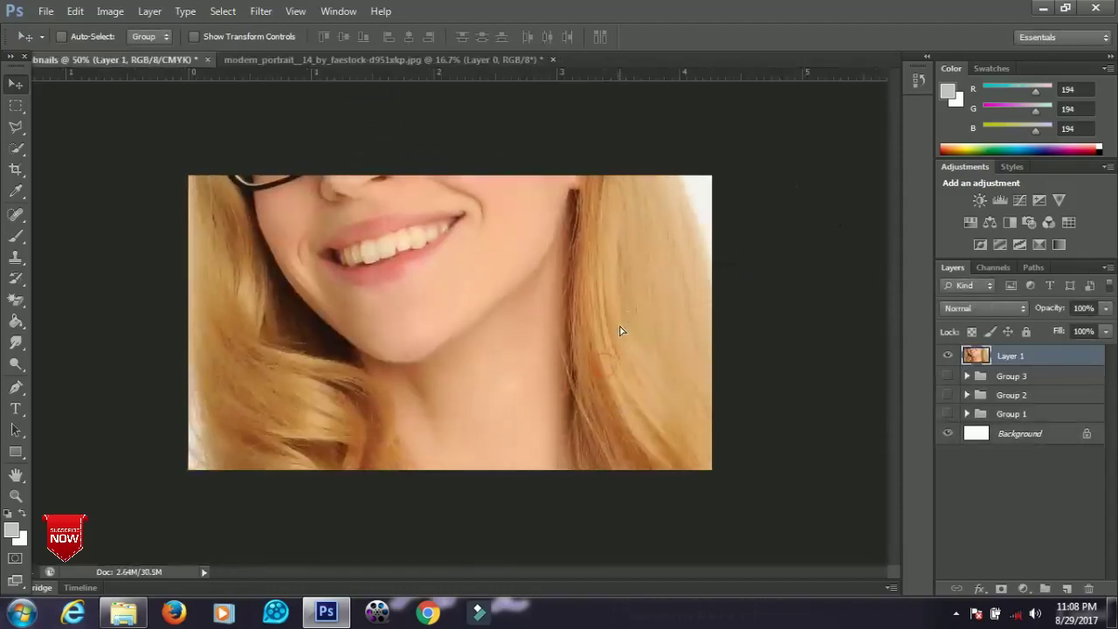
Scale the pasted portrait down so the whole figure fits on the right half of the canvas
key("ctrl+t")
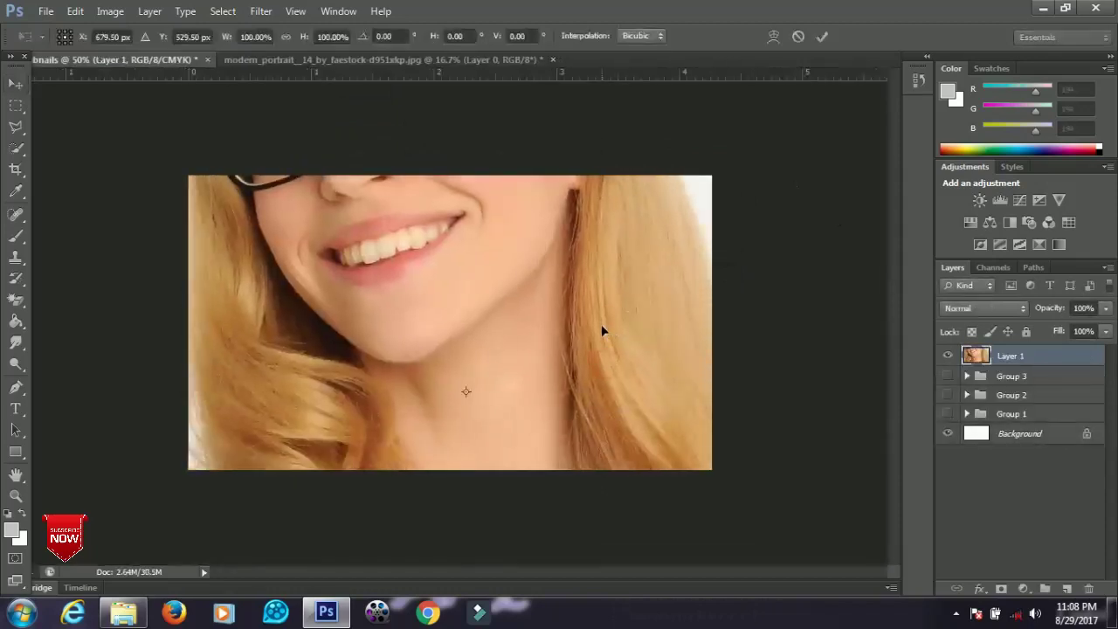
key("ctrl+minus")
key("ctrl+minus")
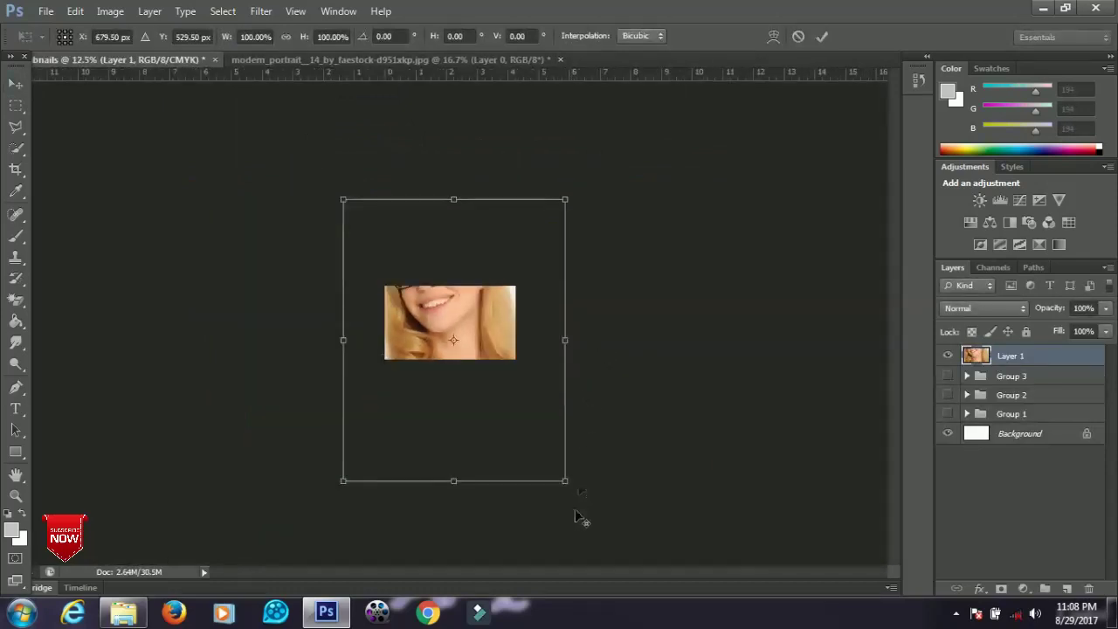
left_click_drag(566, 480, 492, 329)
key("Return")
key("ctrl+plus")
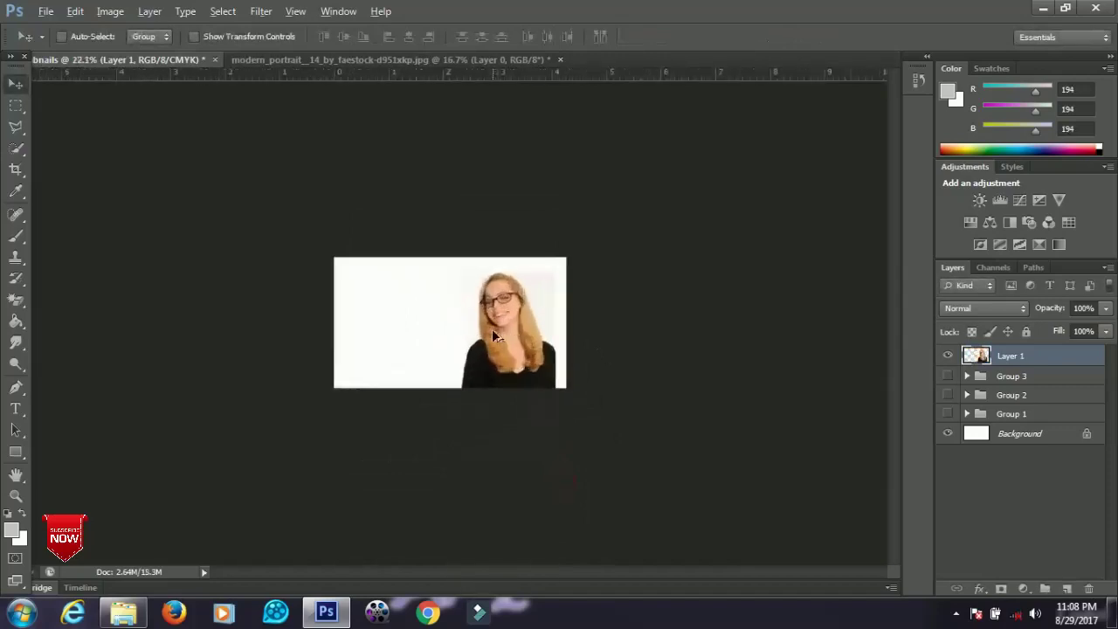
key("ctrl+plus")
key("ctrl+plus")
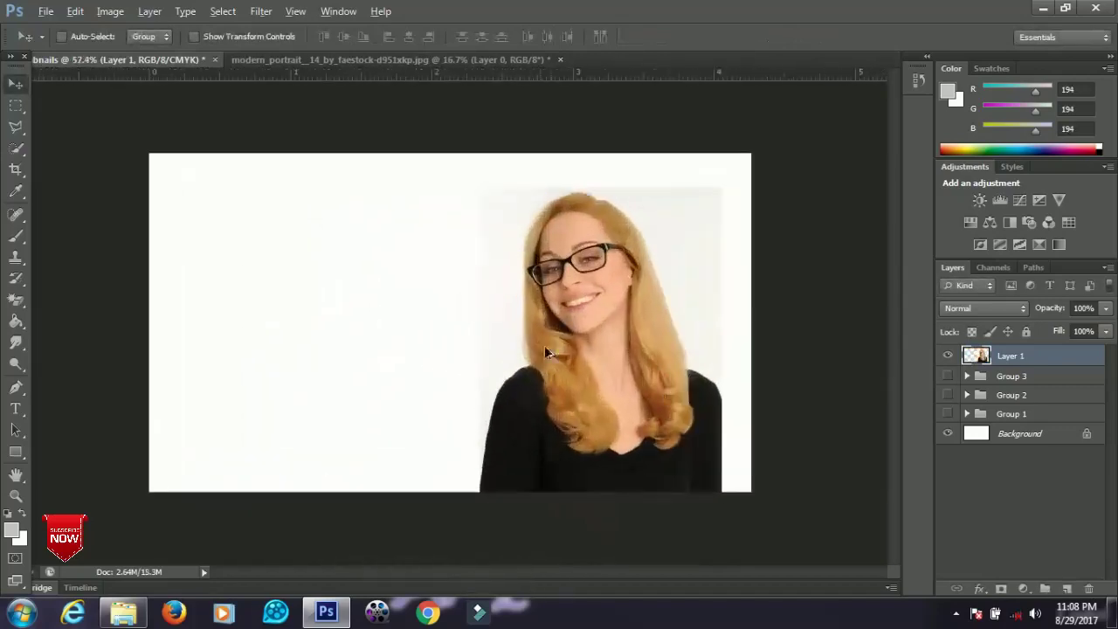
Enlarge the portrait slightly to nearly the canvas height and align it with the canvas's right edge
key("ctrl+t")
left_click_drag(722, 495, 743, 516)
key("Return")
left_click_drag(685, 441, 694, 434)
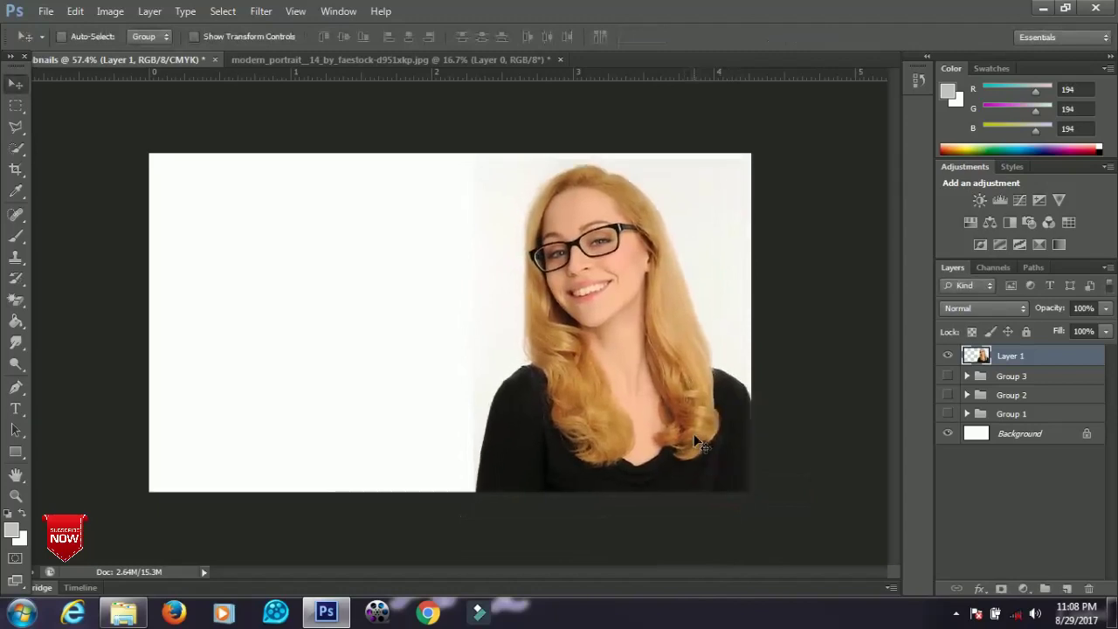
Draw a rectangle about 759 by 794 px over the canvas area left of the portrait and fill it with pink, RGB 255, 0, 90
left_click(16, 453)
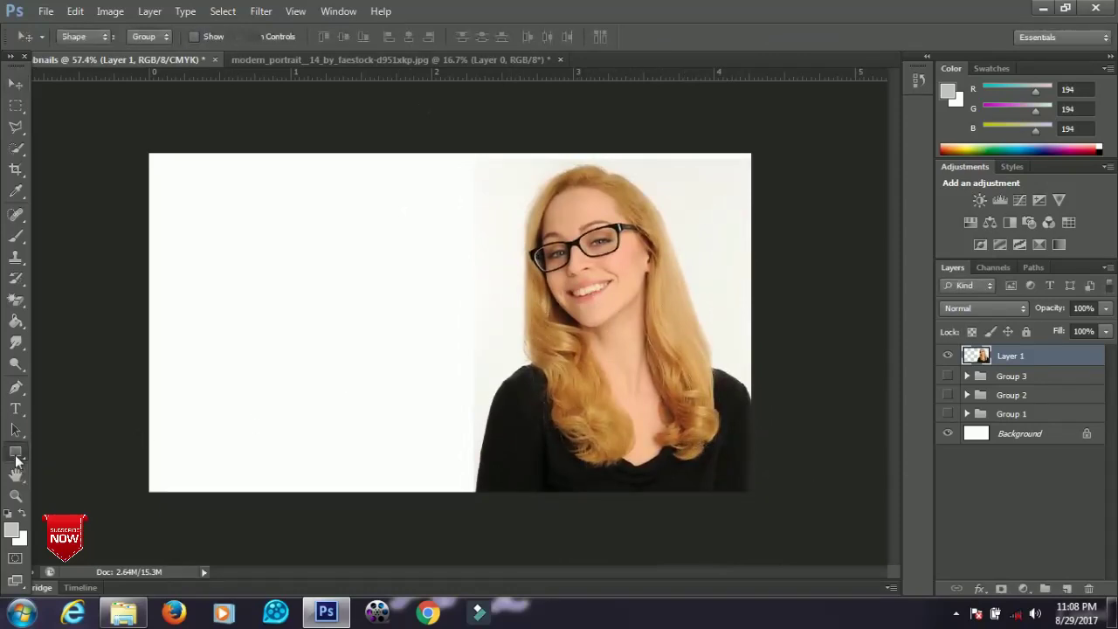
left_click_drag(106, 138, 464, 511)
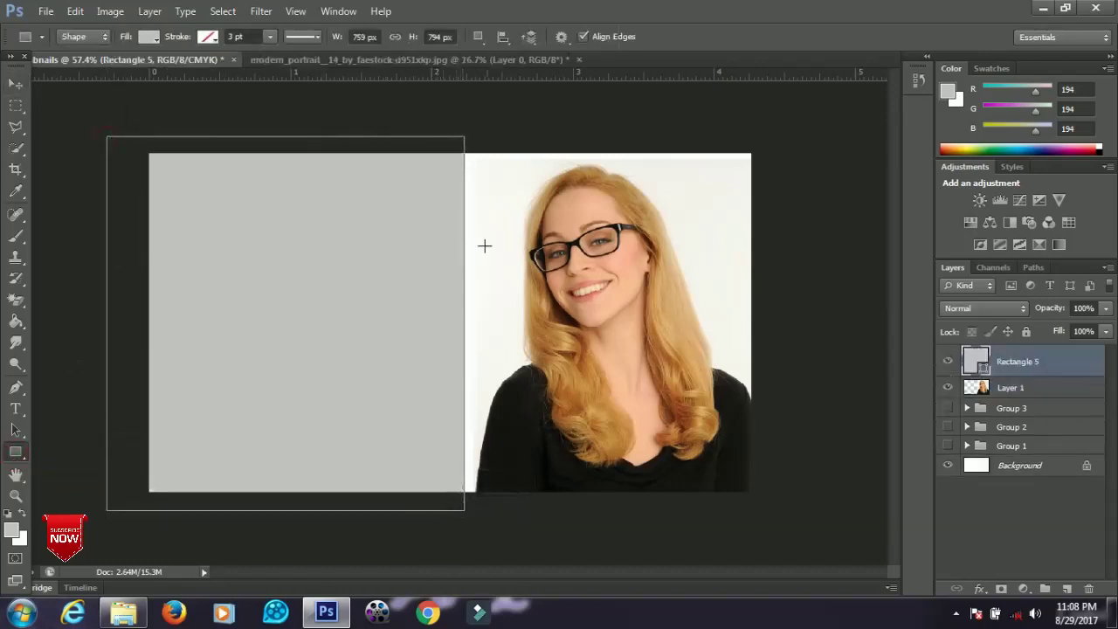
double_click(977, 362)
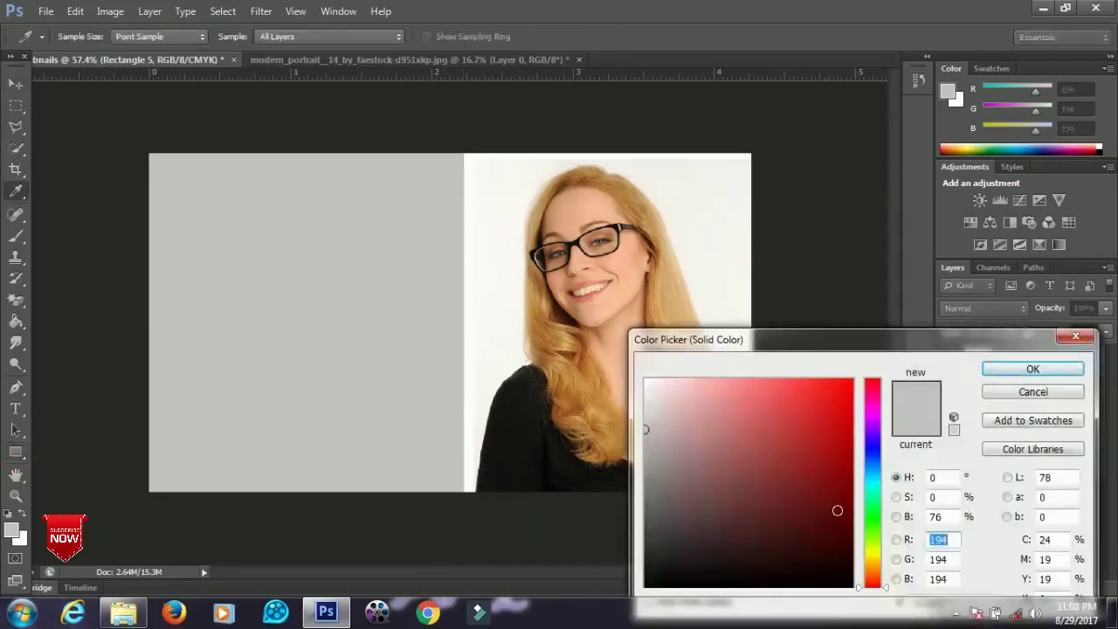
left_click_drag(874, 421, 856, 393)
left_click(853, 394)
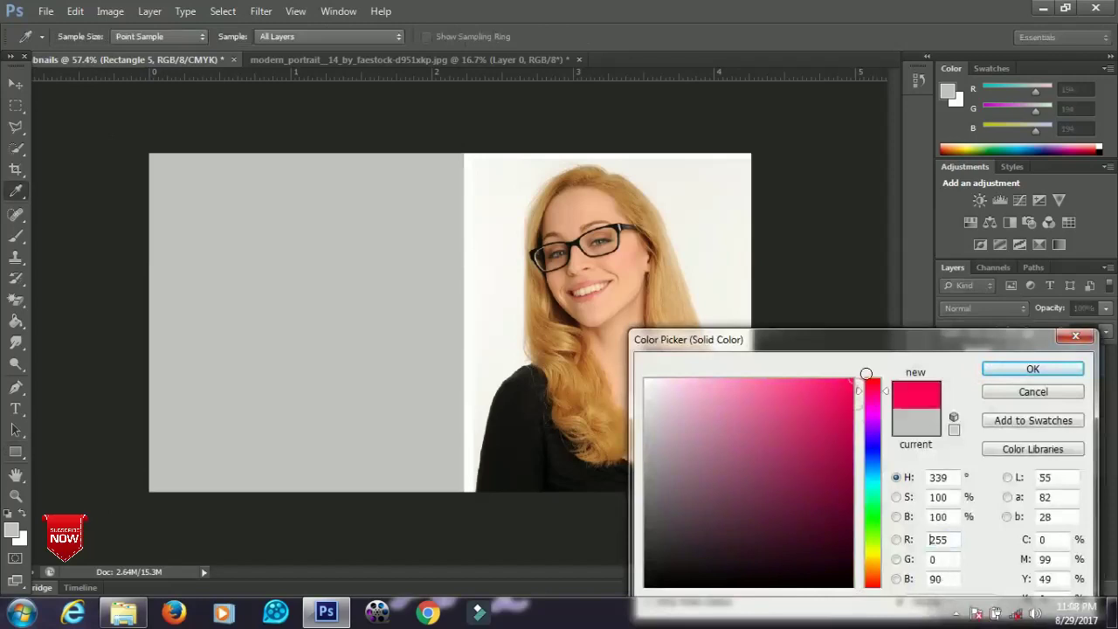
left_click(1027, 369)
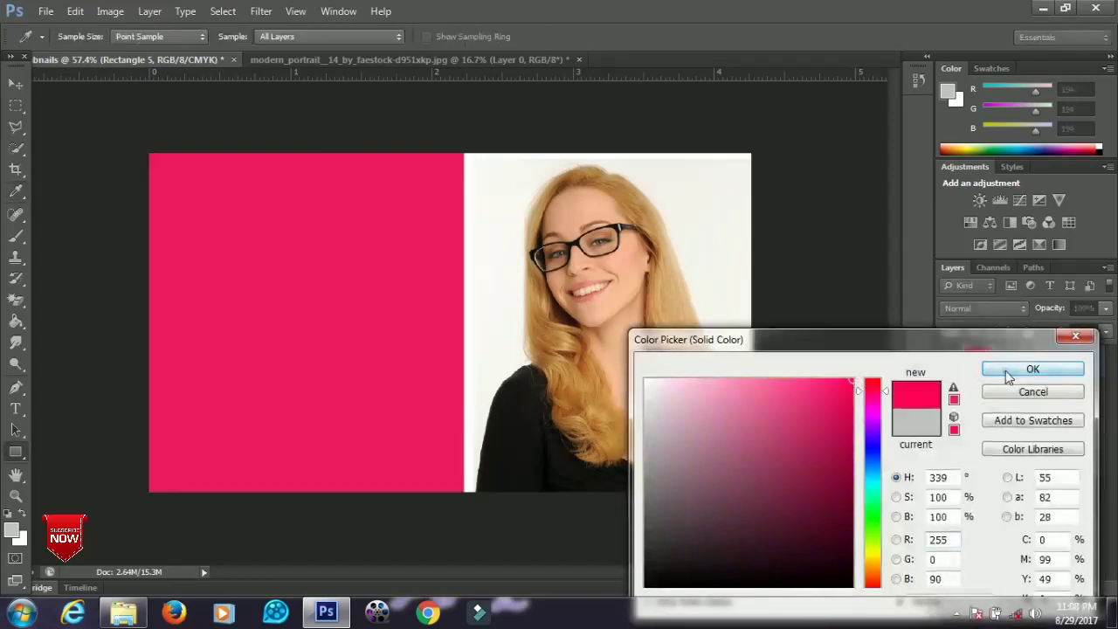
Shift the pink rectangle slightly to the left and rasterize its layer
left_click(14, 84)
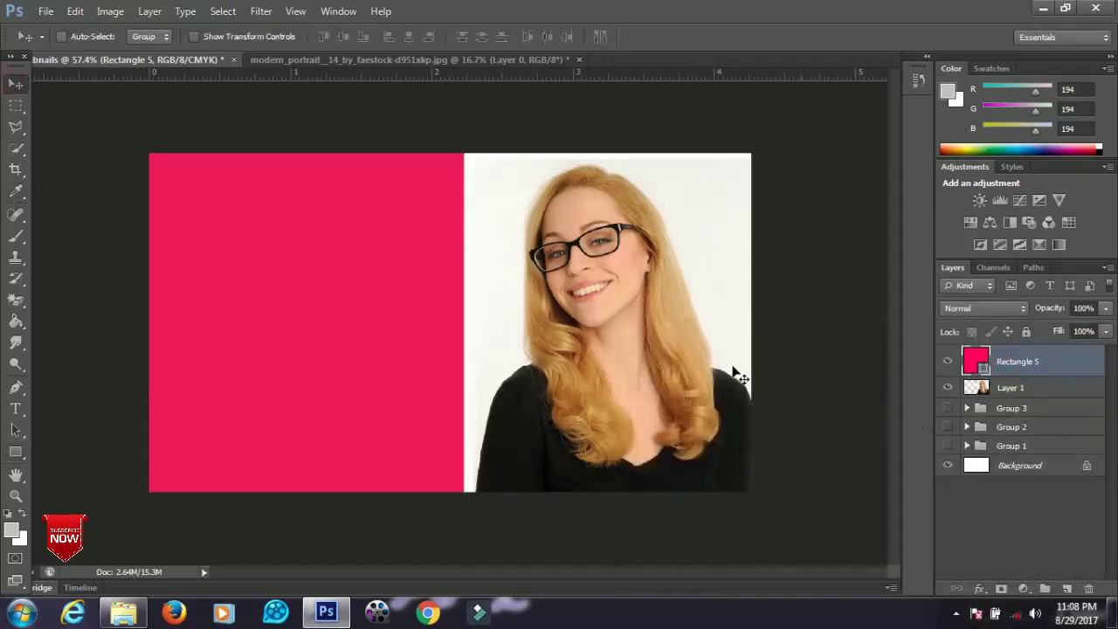
left_click_drag(465, 368, 461, 374)
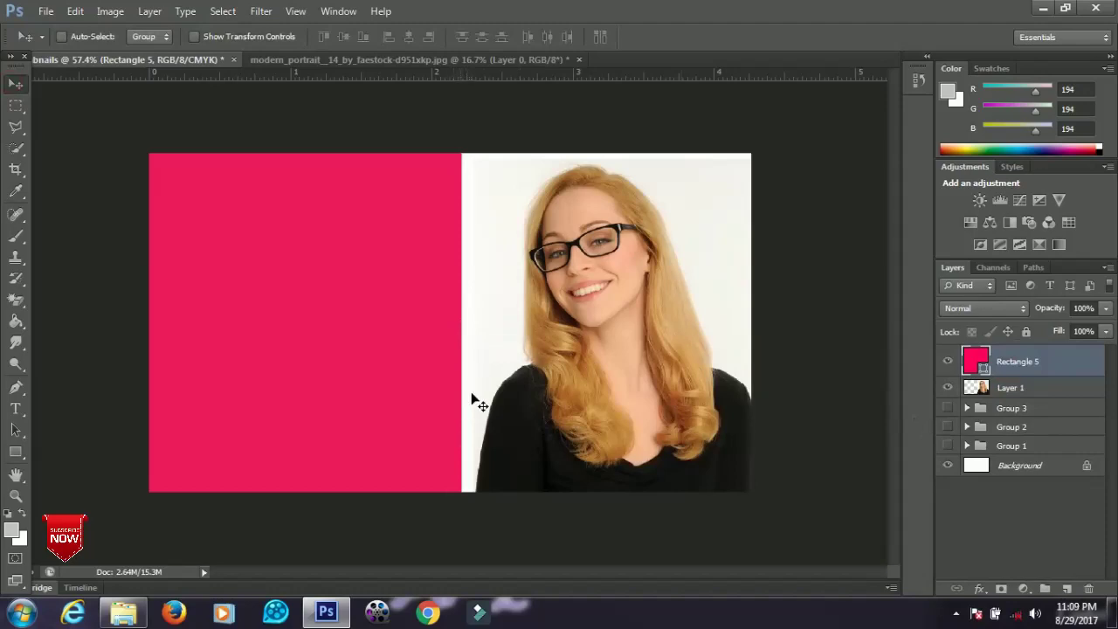
right_click(1016, 372)
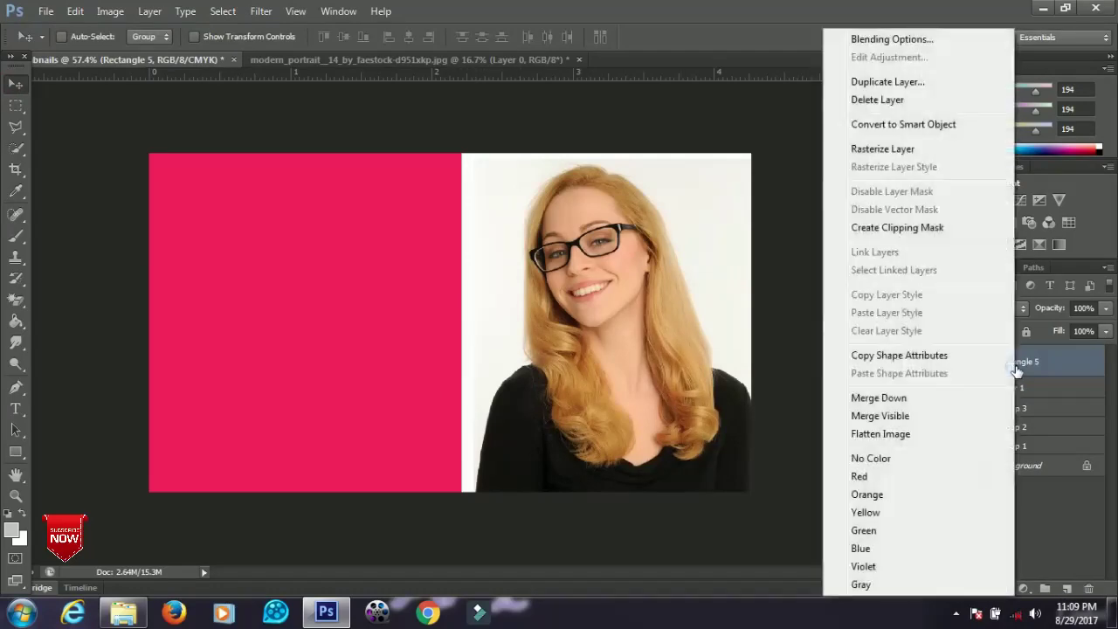
left_click(883, 151)
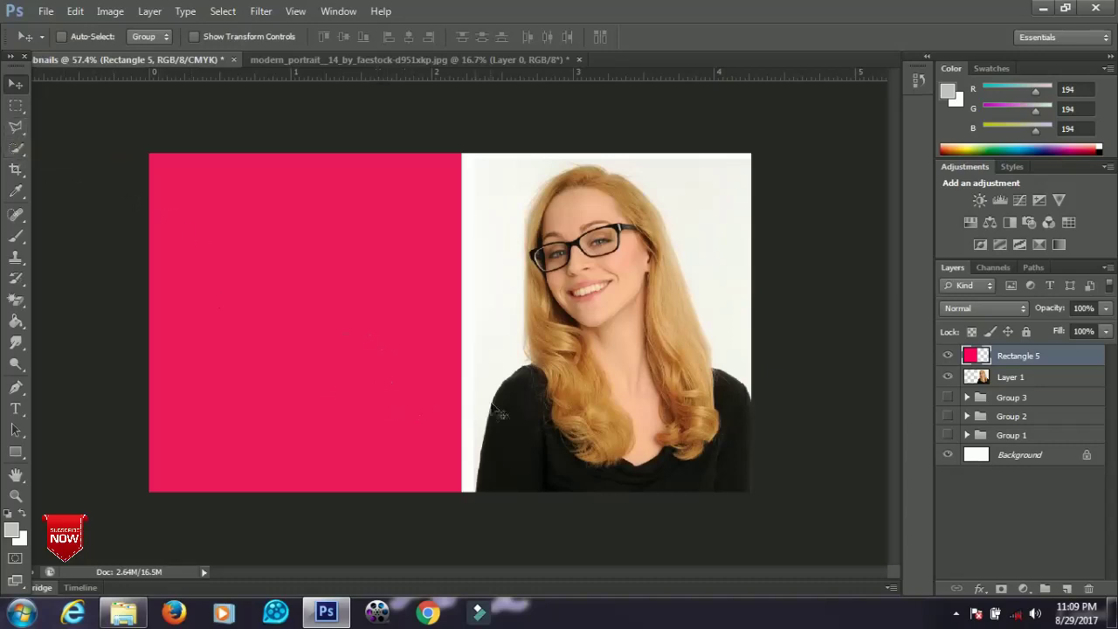
Cut a triangular notch out of the pink rectangle's right side with the Polygonal Lasso, its point halfway down the height, and deselect
key("p")
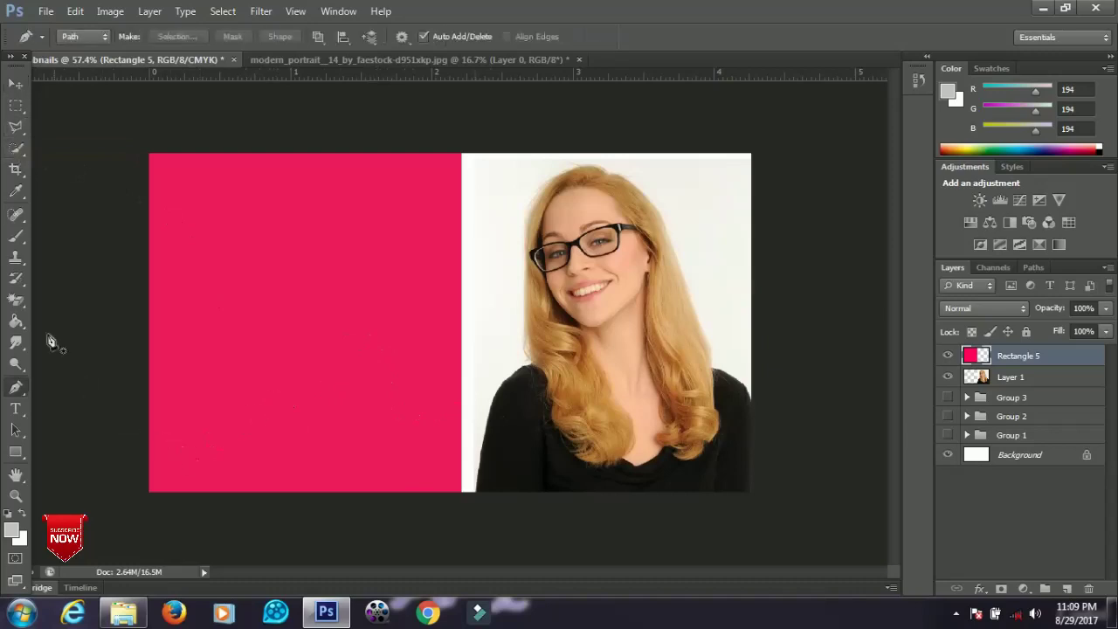
left_click(20, 137)
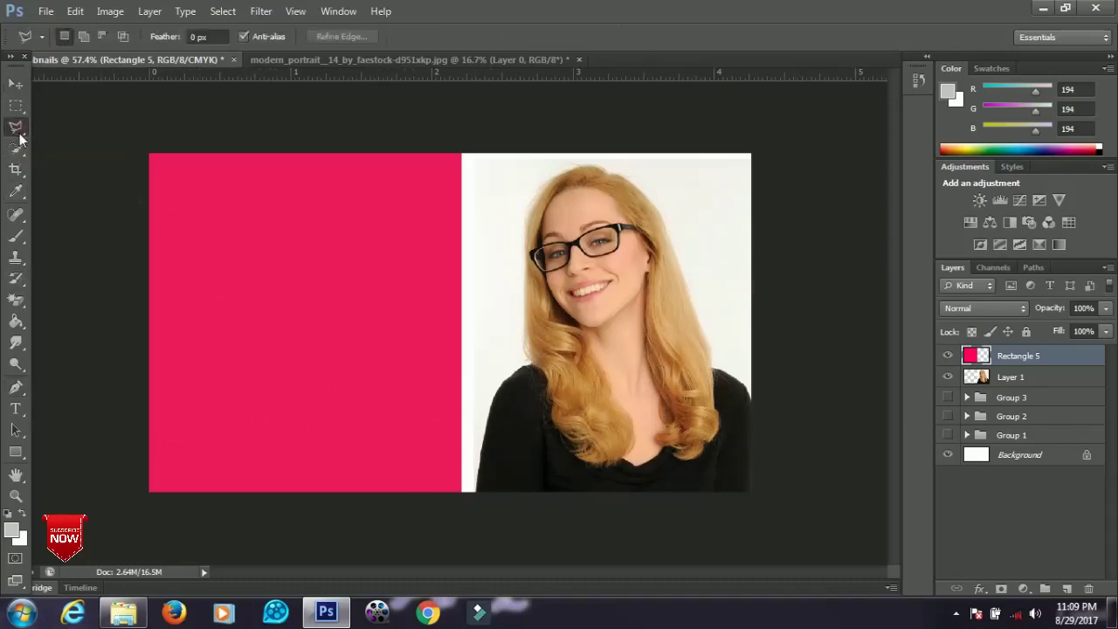
right_click(14, 140)
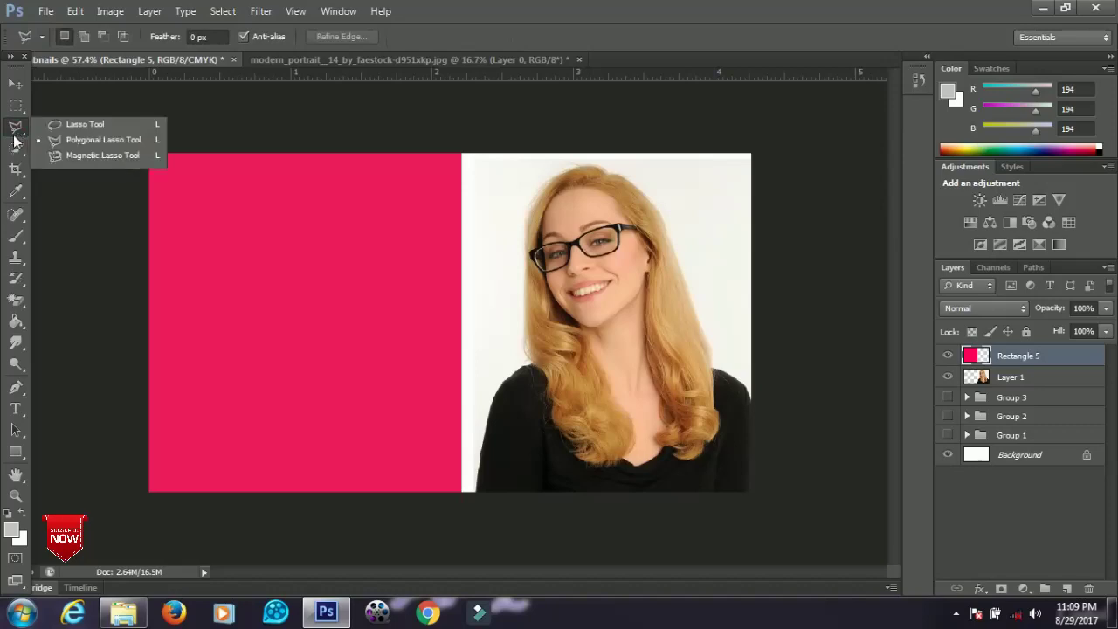
left_click(85, 155)
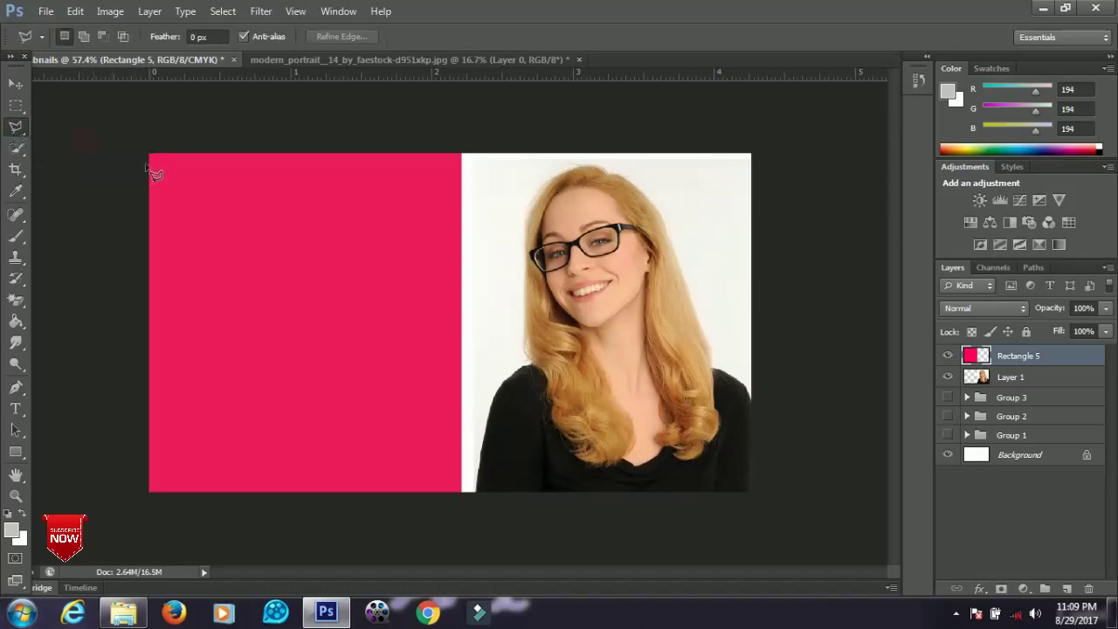
left_click(462, 155)
left_click(325, 325)
left_click(473, 505)
left_click(505, 164)
left_click(463, 159)
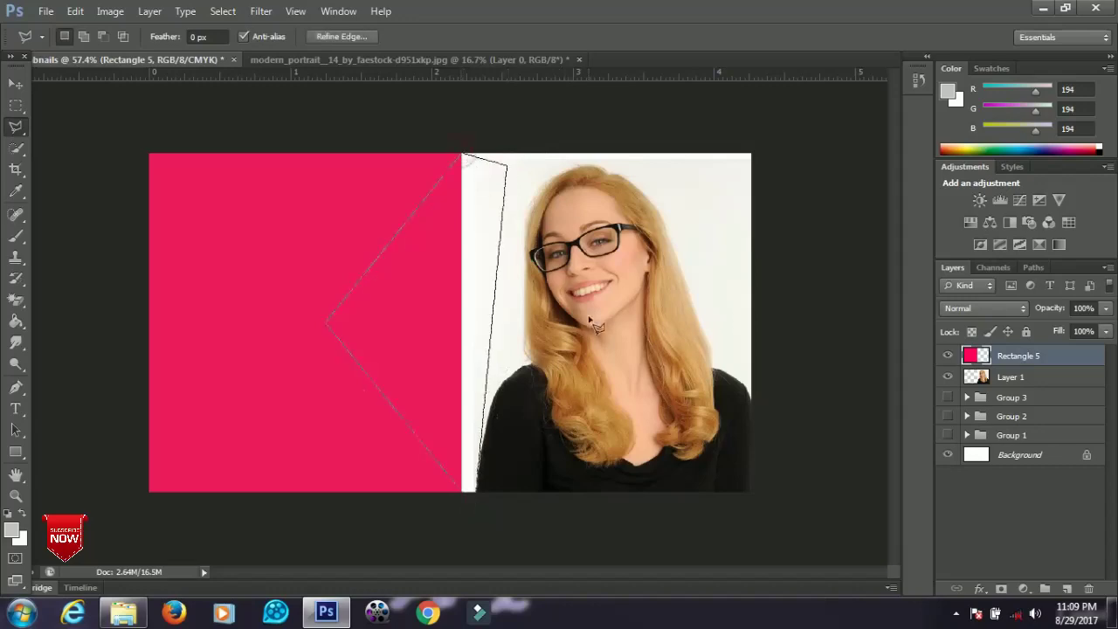
key("Delete")
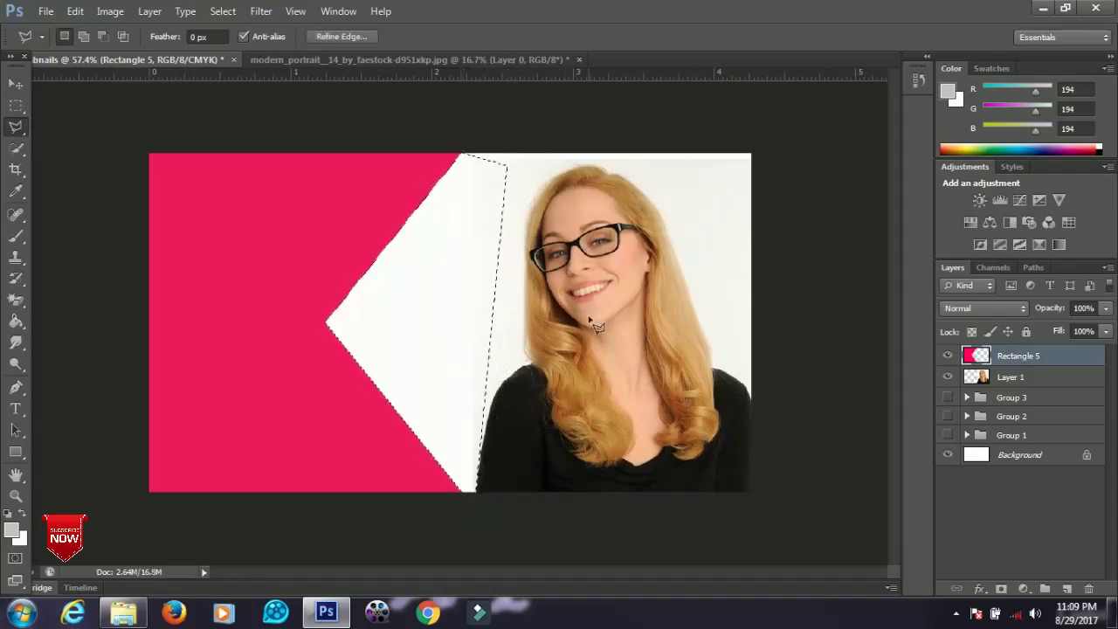
left_click(15, 83)
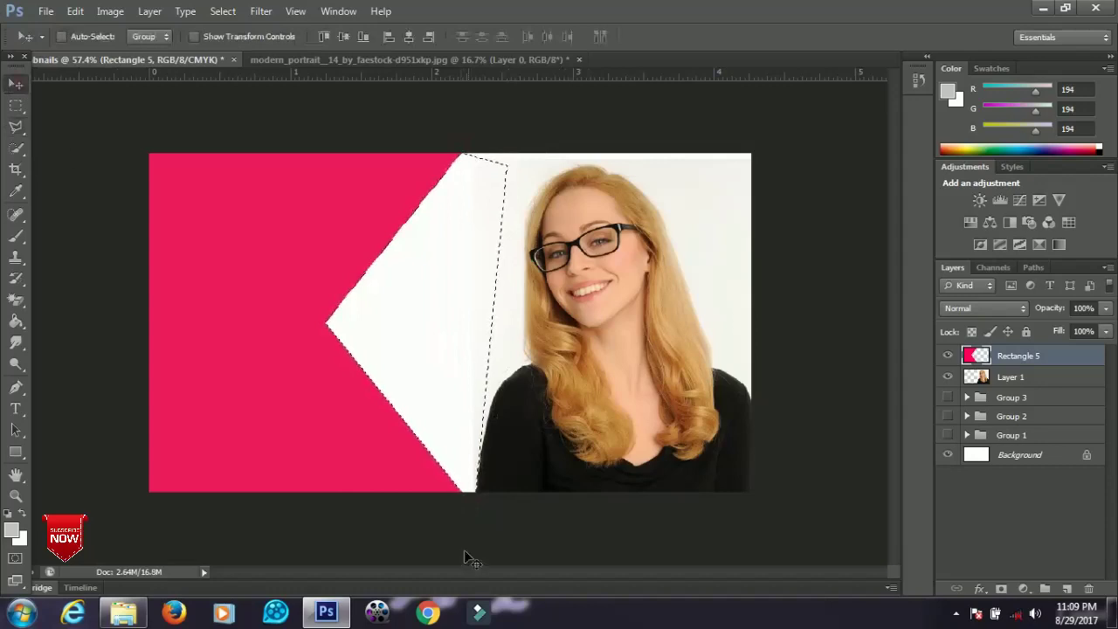
key("ctrl+d")
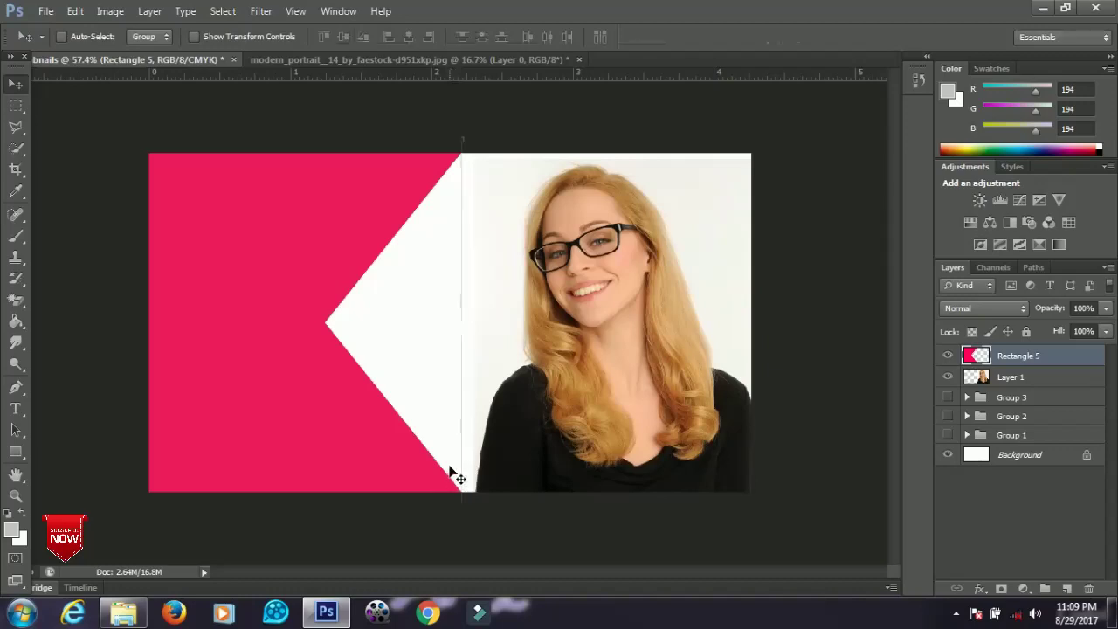
Scale the notched pink shape down slightly and move it right so it overlaps the portrait's left edge
key("ctrl+t")
left_click_drag(461, 513, 429, 489)
key("Return")
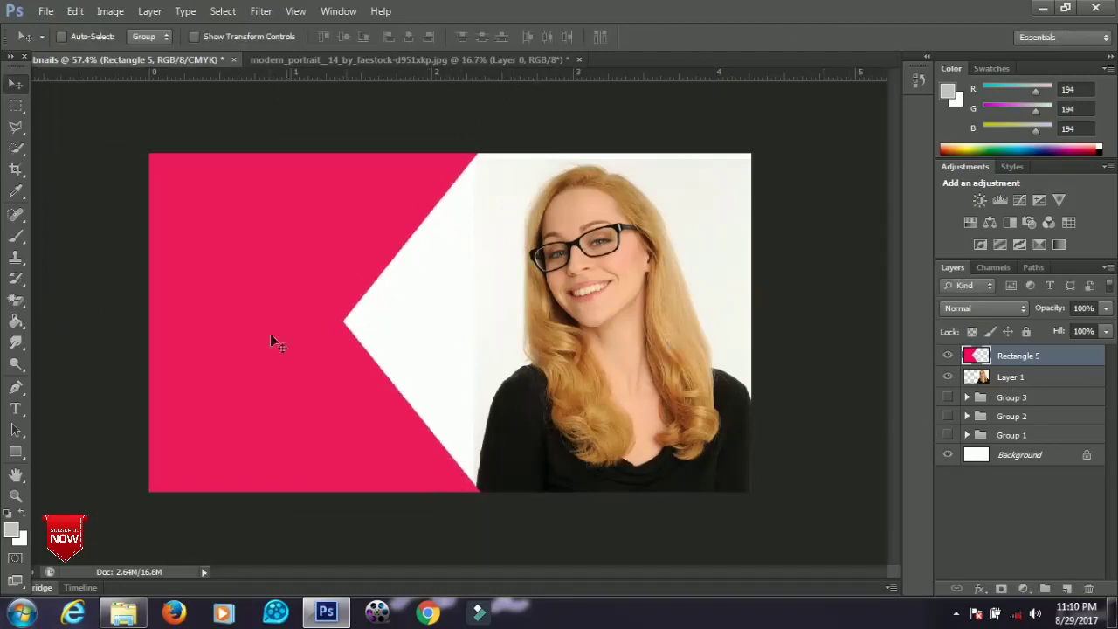
left_click_drag(290, 332, 387, 347)
Select the portrait layer and shift the portrait slightly to the right
right_click(611, 330)
left_click(617, 340)
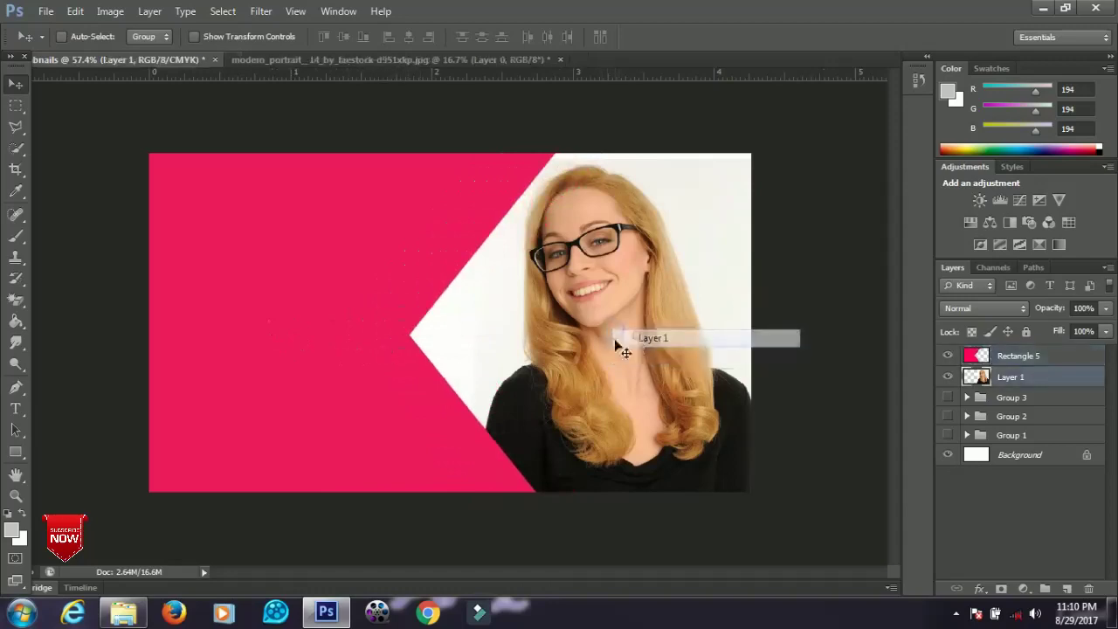
left_click_drag(609, 337, 620, 342)
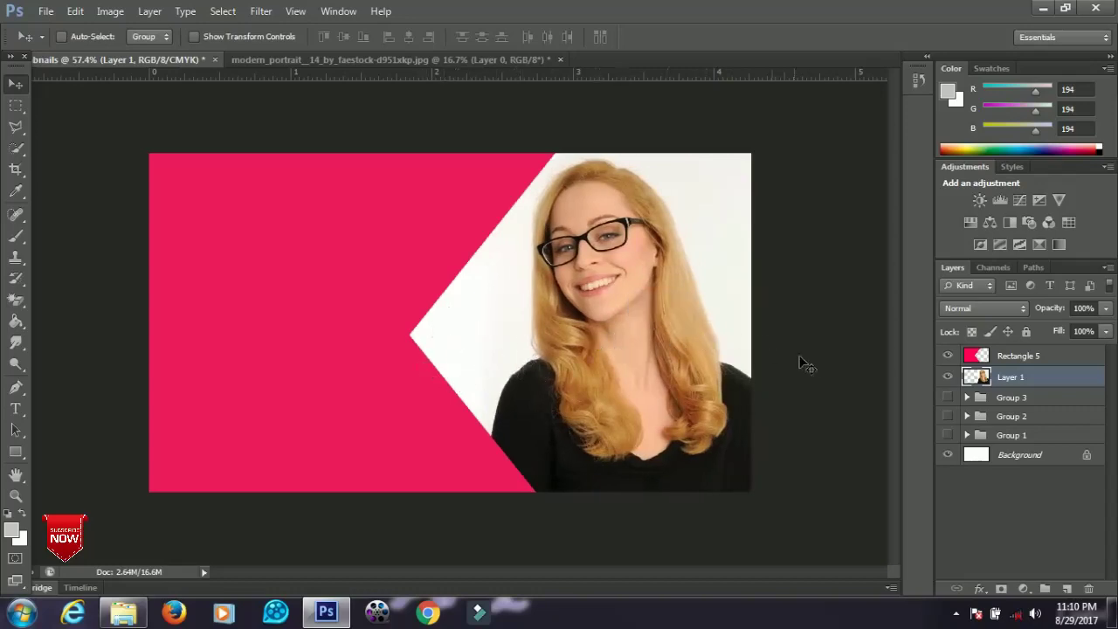
key("t")
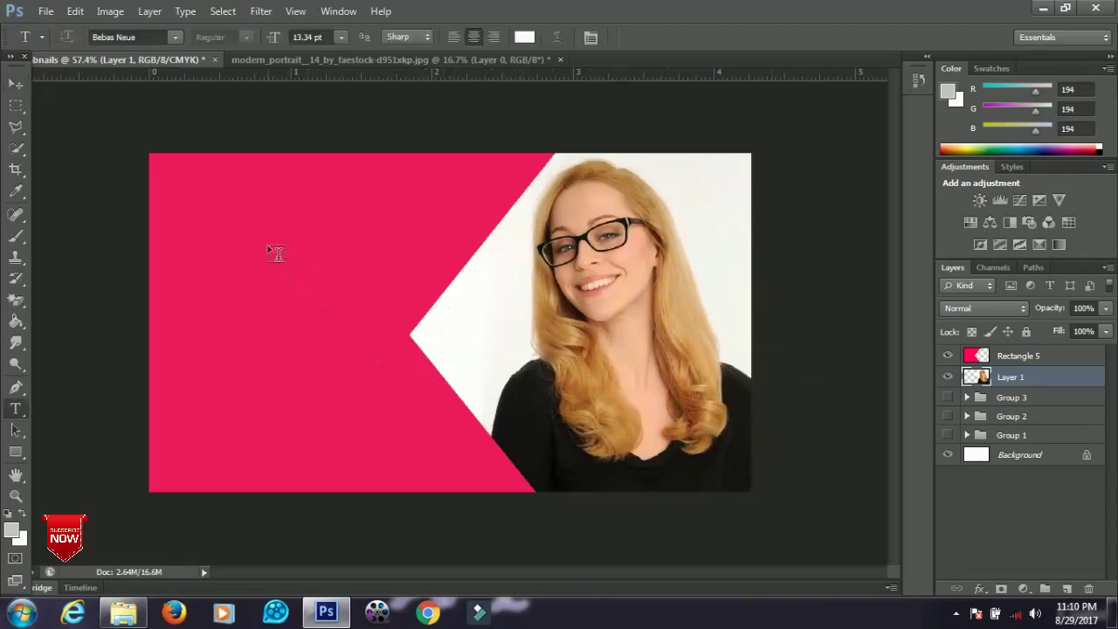
left_click(267, 254)
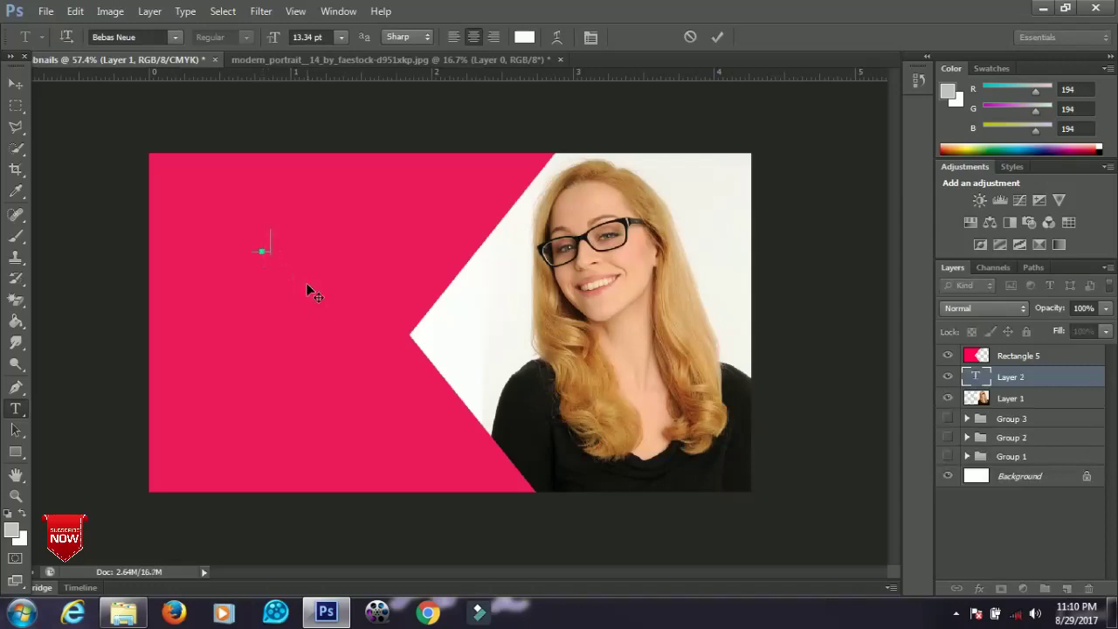
type("th")
left_click(15, 83)
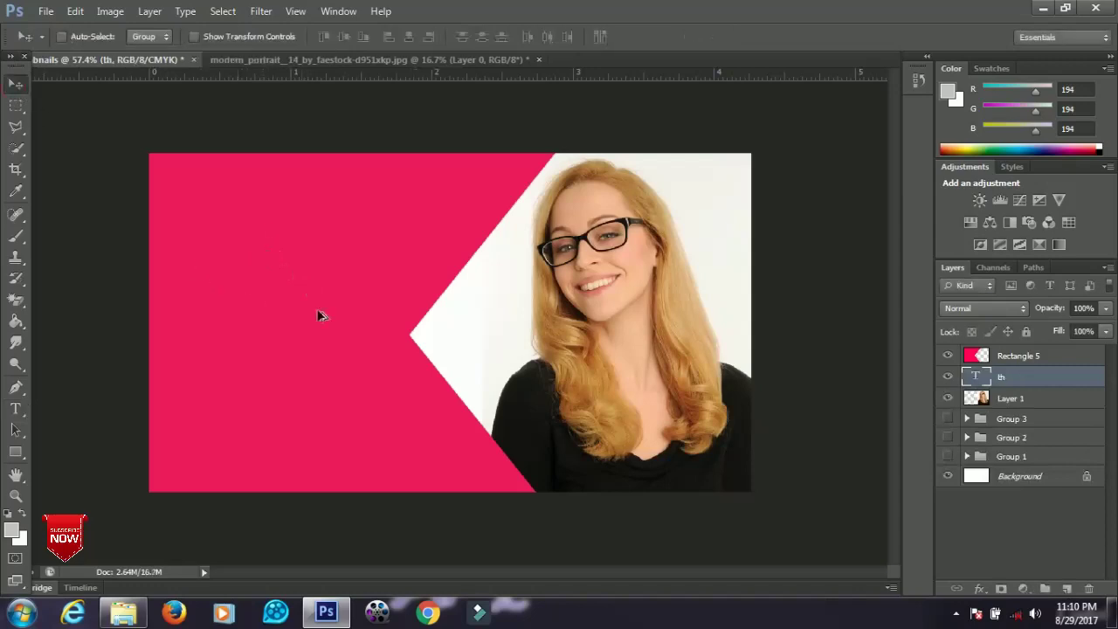
key("Delete")
Add left-aligned white text above the pink shape's layer, reading "THUMBNAIL TUTORIAL" with "USING PHOTOSHOP" on a second line
left_click(999, 360)
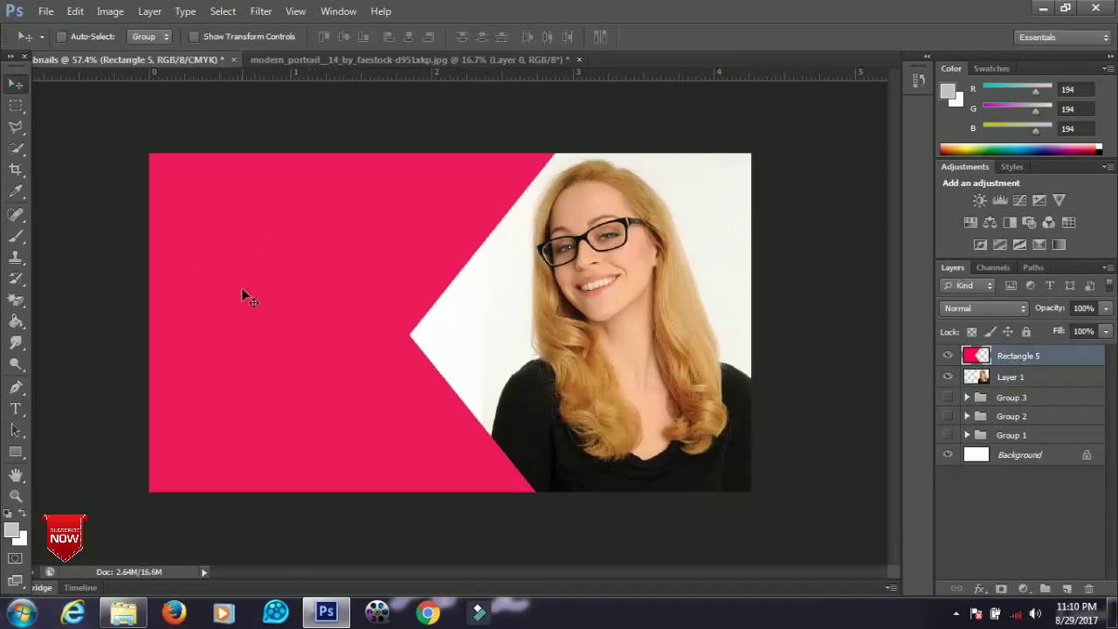
key("t")
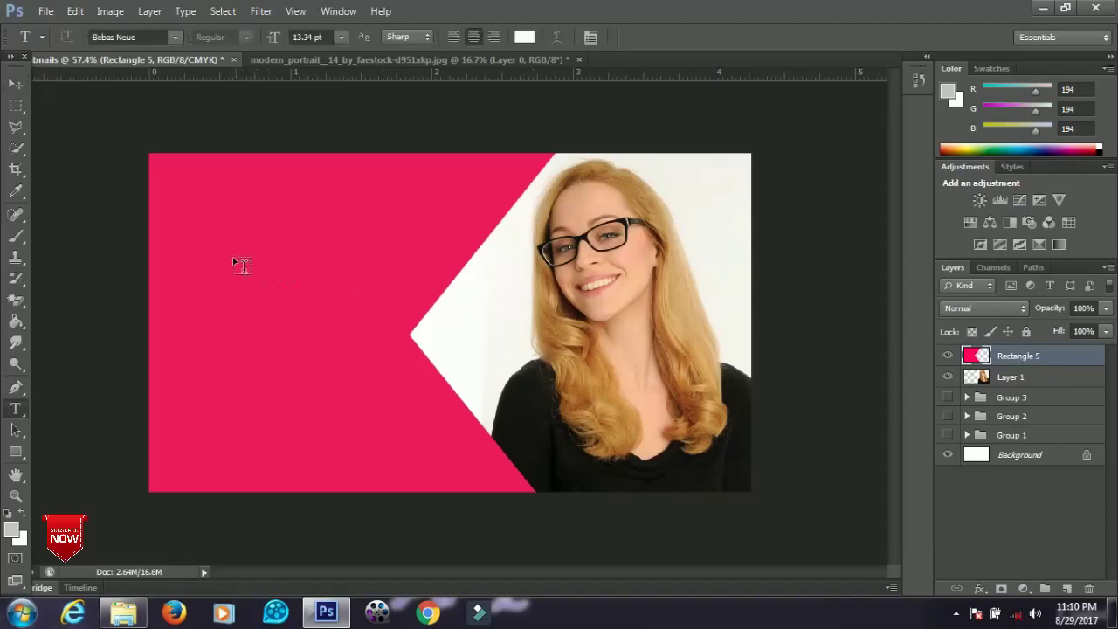
left_click(235, 245)
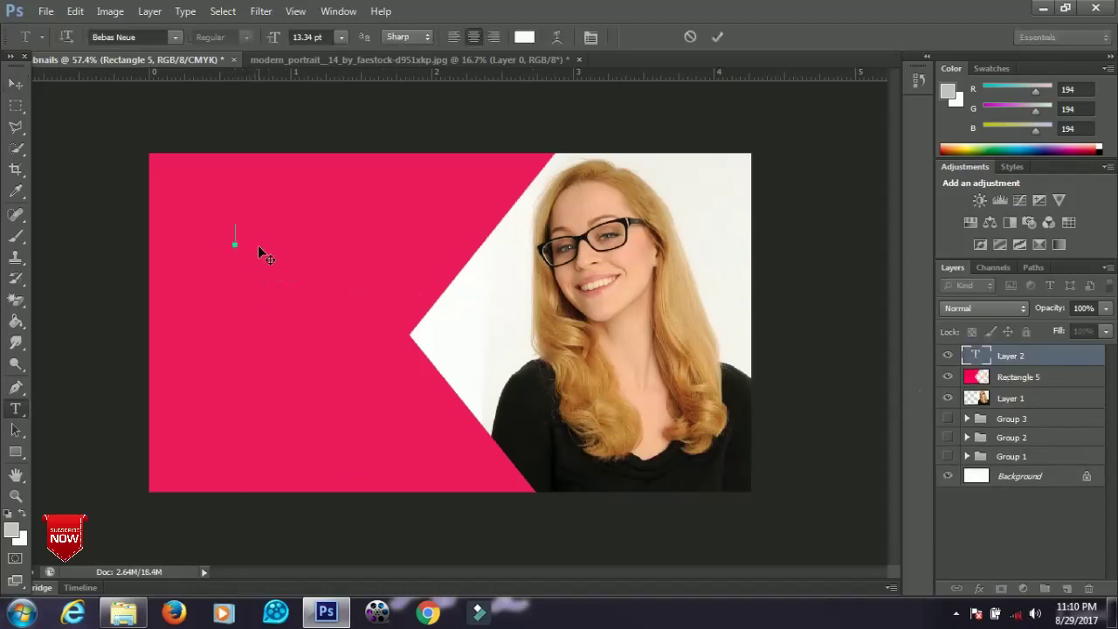
type("THUMBNA")
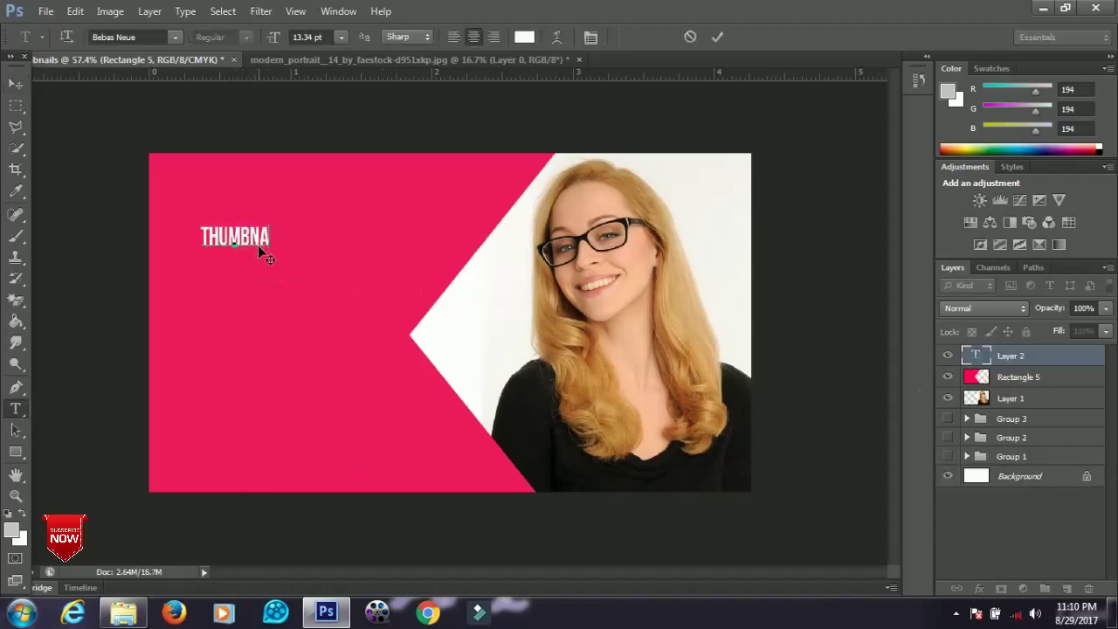
type("IL TUTORIAL")
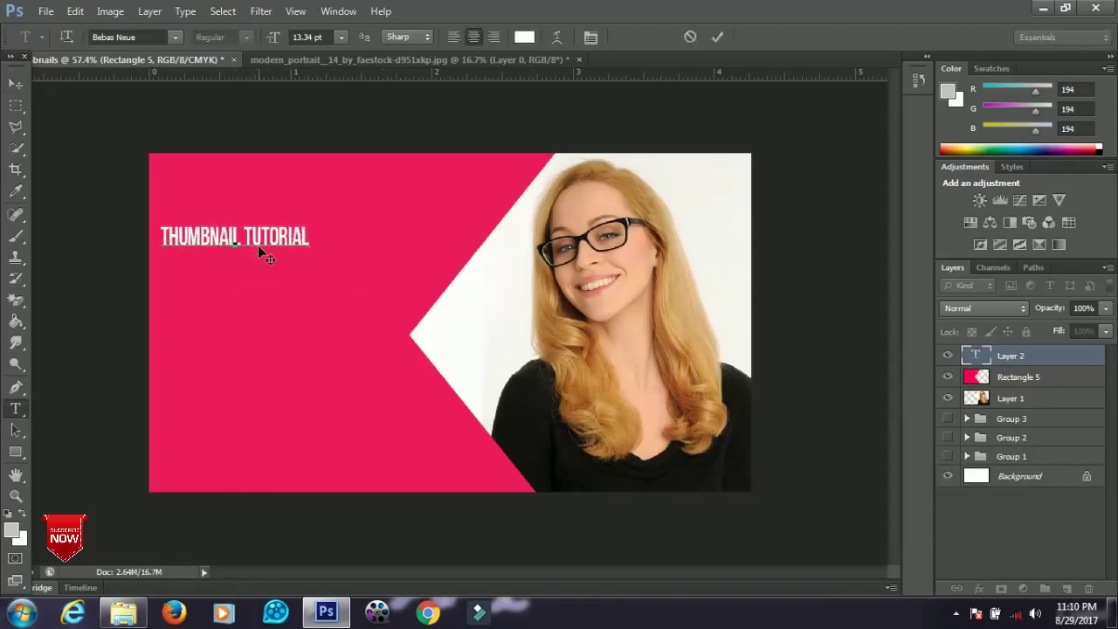
key("Return")
type("USING PHOTOSHOP")
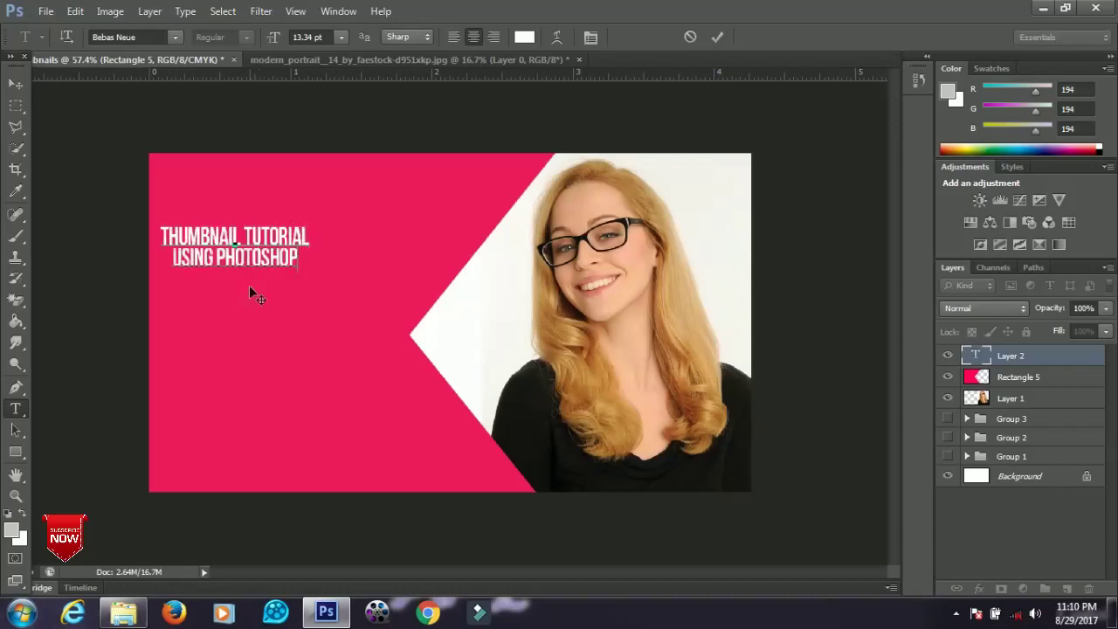
key("ctrl+a")
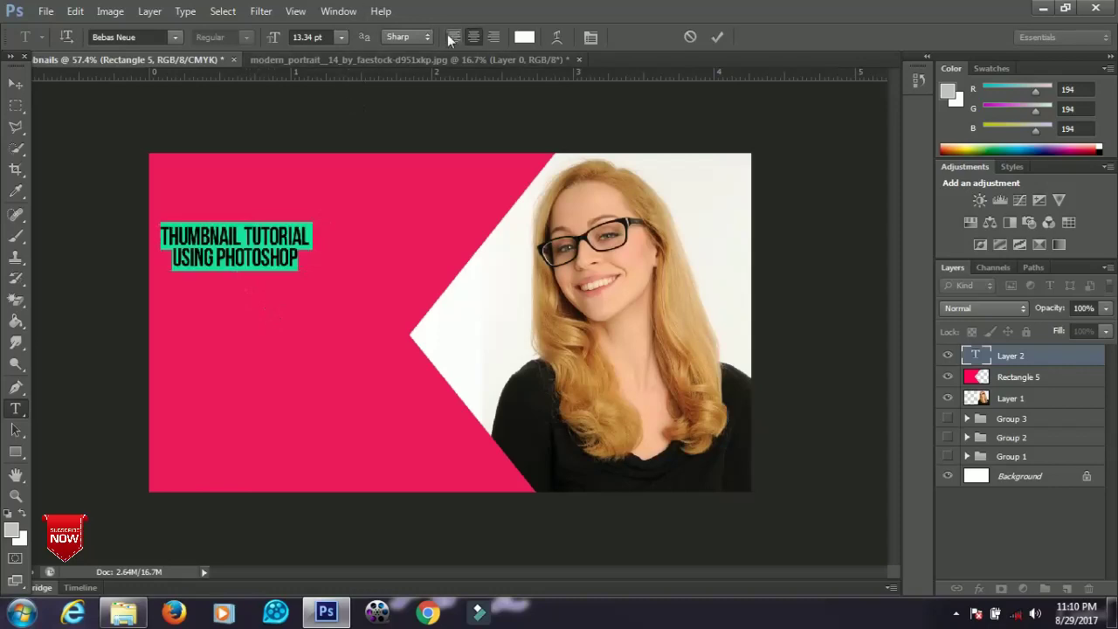
left_click(453, 37)
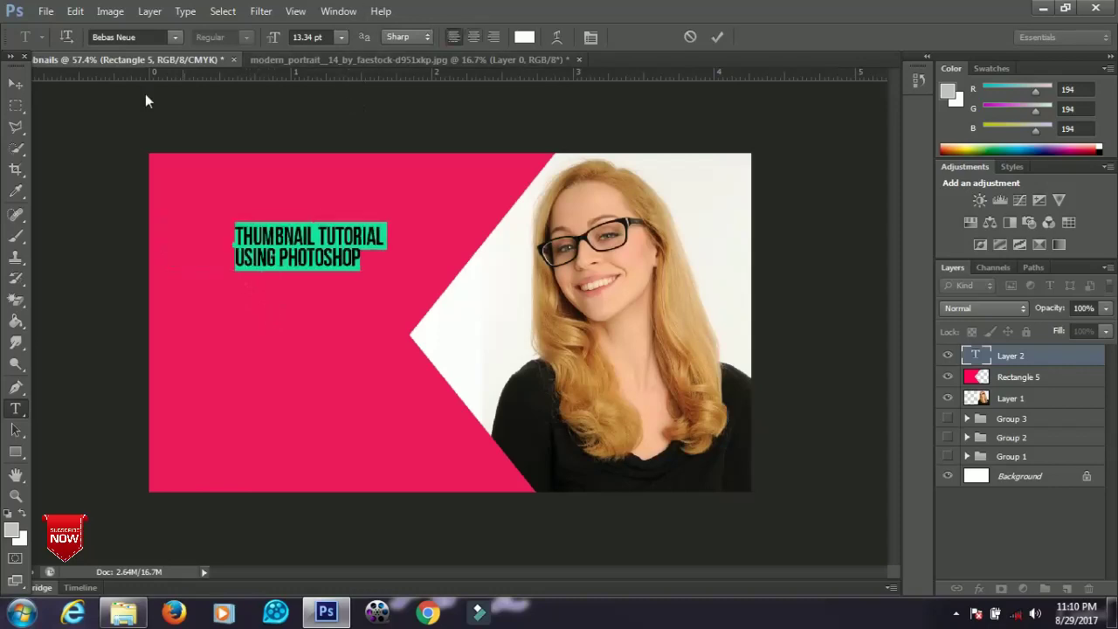
left_click(16, 83)
Enlarge the title to span most of the pink area's width and position it in the canvas's upper left corner
key("ctrl+t")
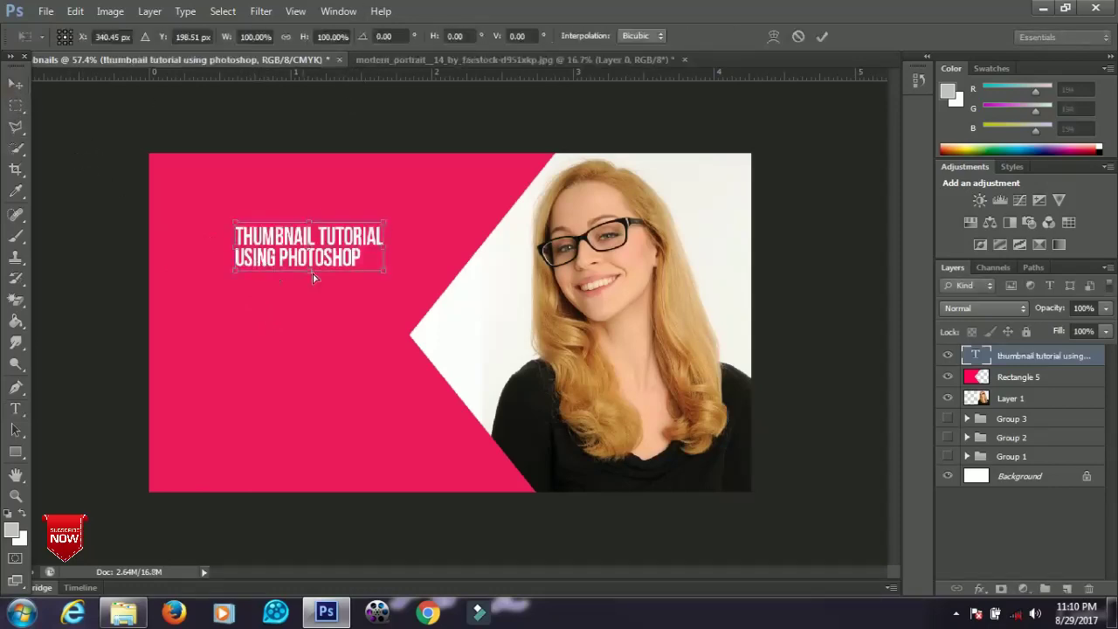
left_click_drag(385, 268, 448, 323)
left_click_drag(464, 337, 460, 332)
key("Return")
left_click_drag(351, 294, 366, 264)
key("shift+Right")
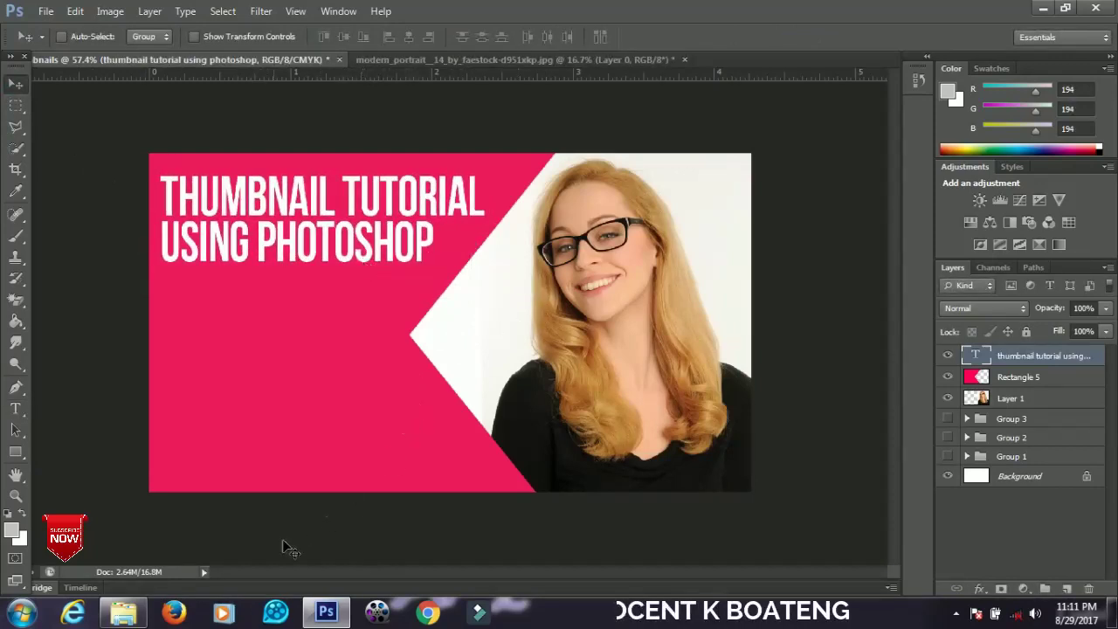
Place the Solid_color_You_Tube_logo image file scaled to about 7% and move it slightly left, below the title
left_click(123, 612)
left_click_drag(616, 149, 398, 390)
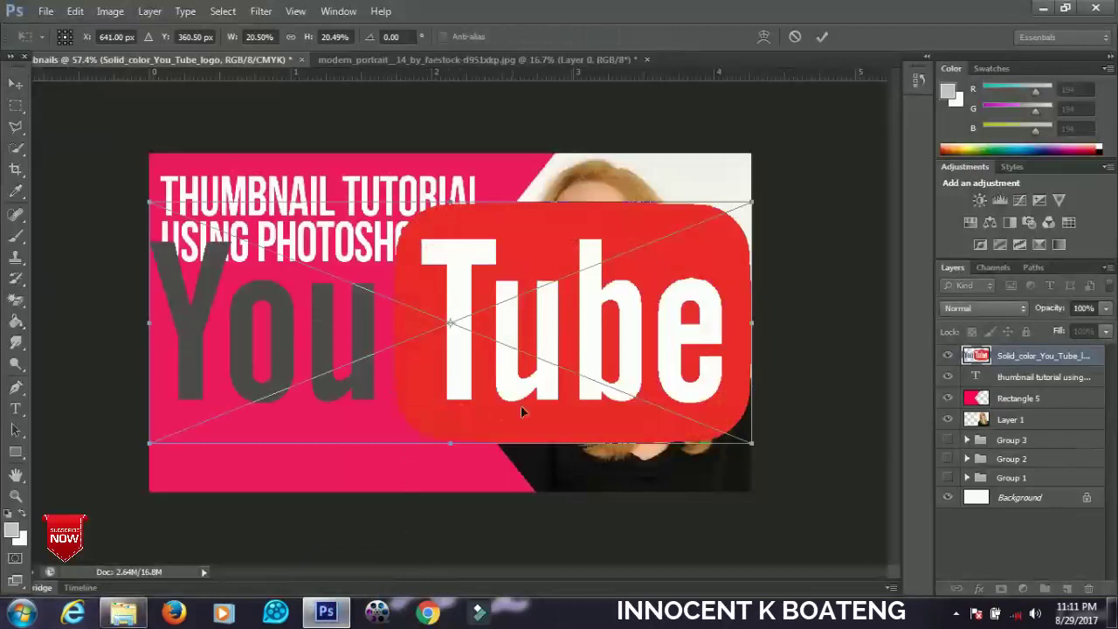
left_click_drag(751, 444, 549, 395)
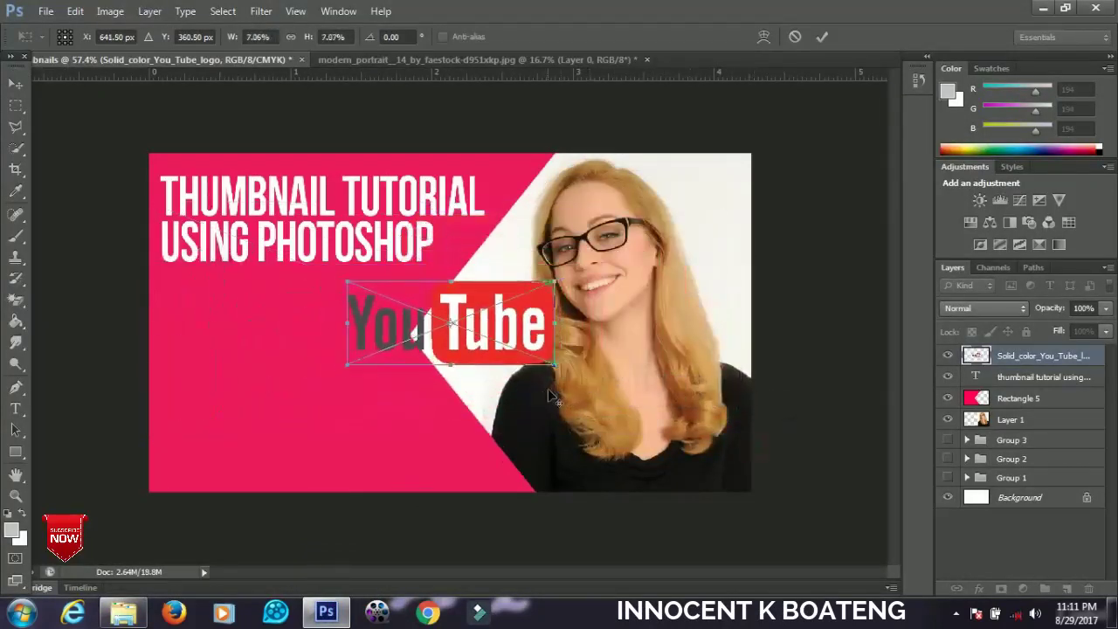
key("Return")
left_click_drag(482, 355, 461, 360)
Scale the YouTube logo down to about 6% and rasterize its layer
key("ctrl+t")
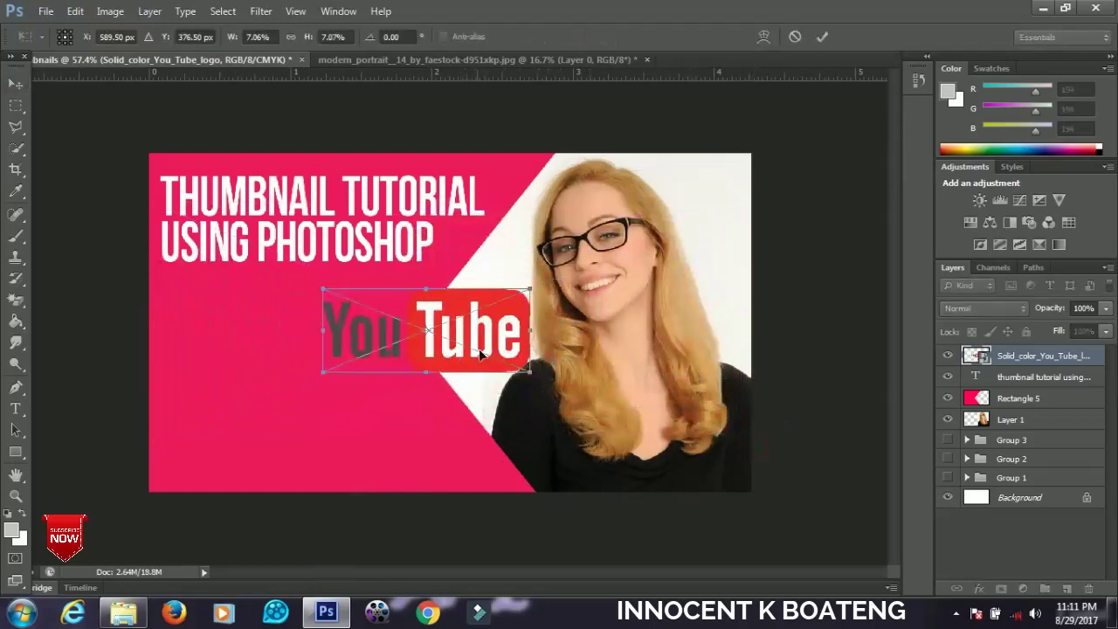
left_click_drag(530, 371, 514, 366)
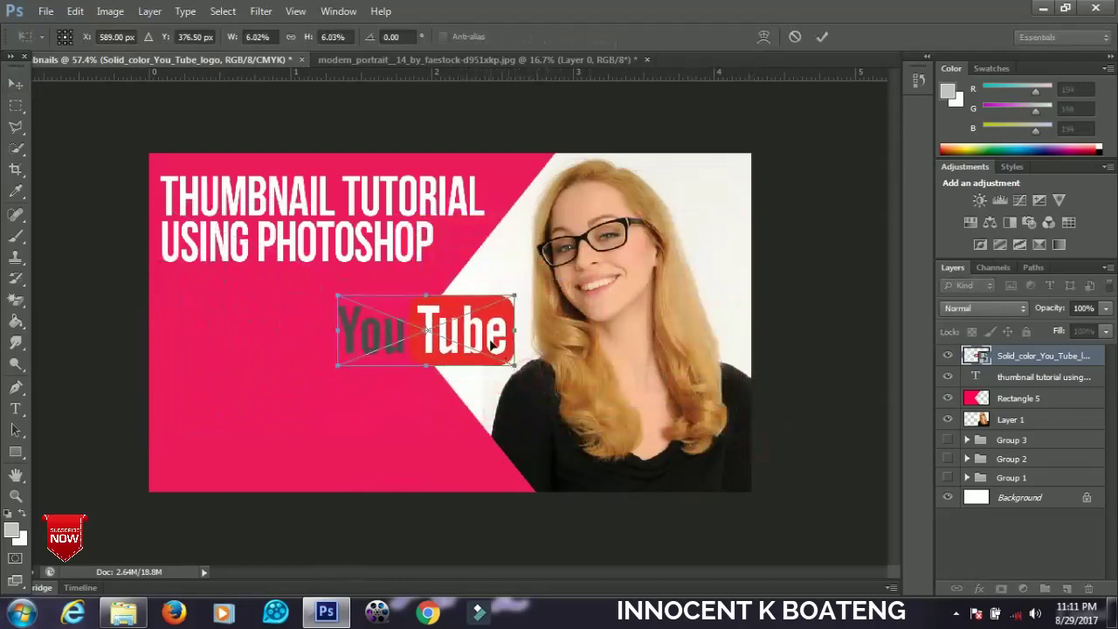
key("Return")
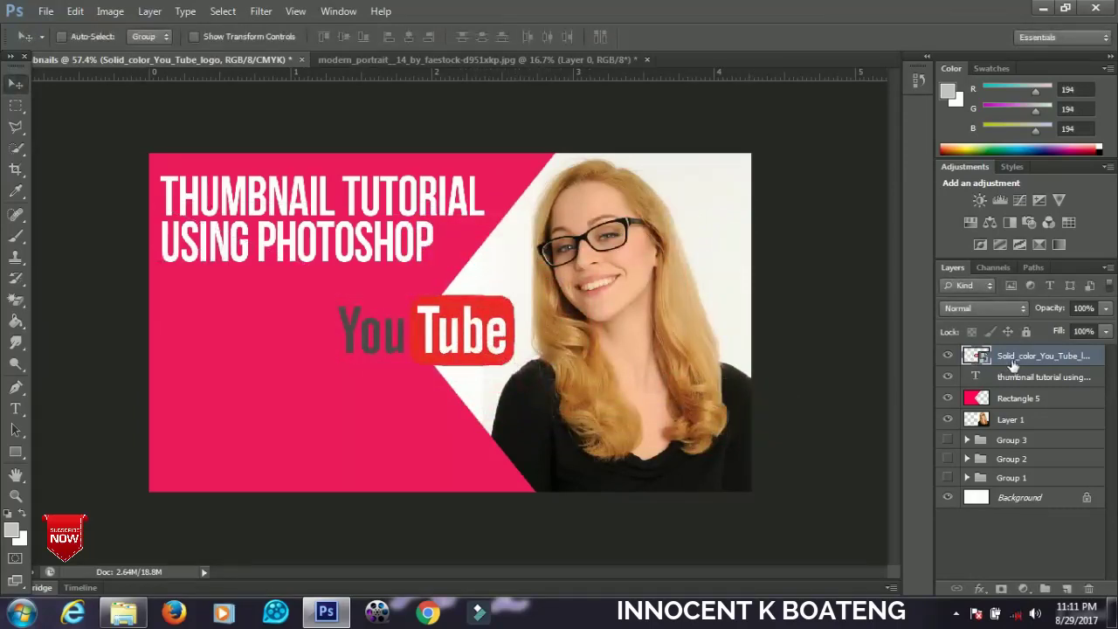
right_click(1015, 366)
left_click(881, 190)
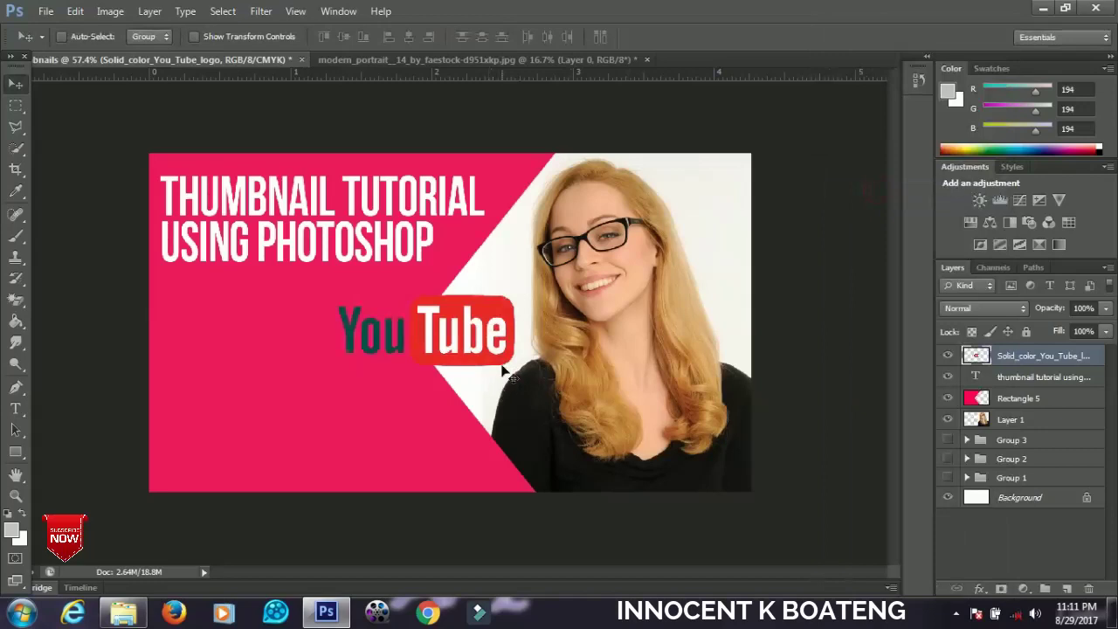
Darken the YouTube logo with Curves, mapping RGB input 135 to output 94 and Red input 130 to output 111
key("ctrl+minus")
key("ctrl+plus")
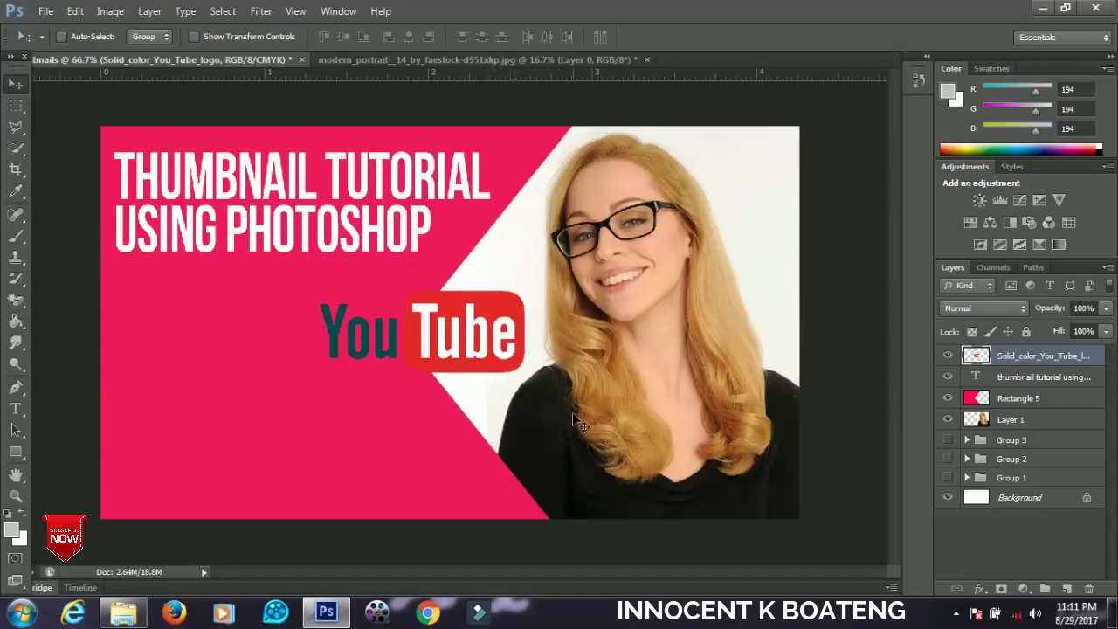
key("ctrl+m")
left_click_drag(726, 94, 796, 166)
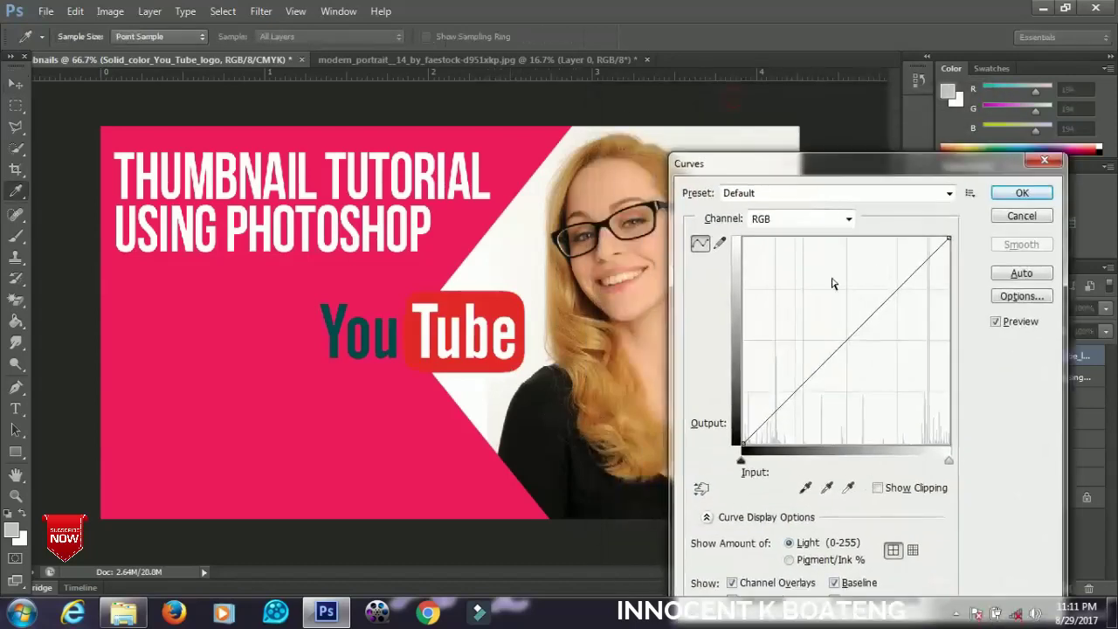
left_click_drag(844, 339, 852, 368)
left_click(797, 221)
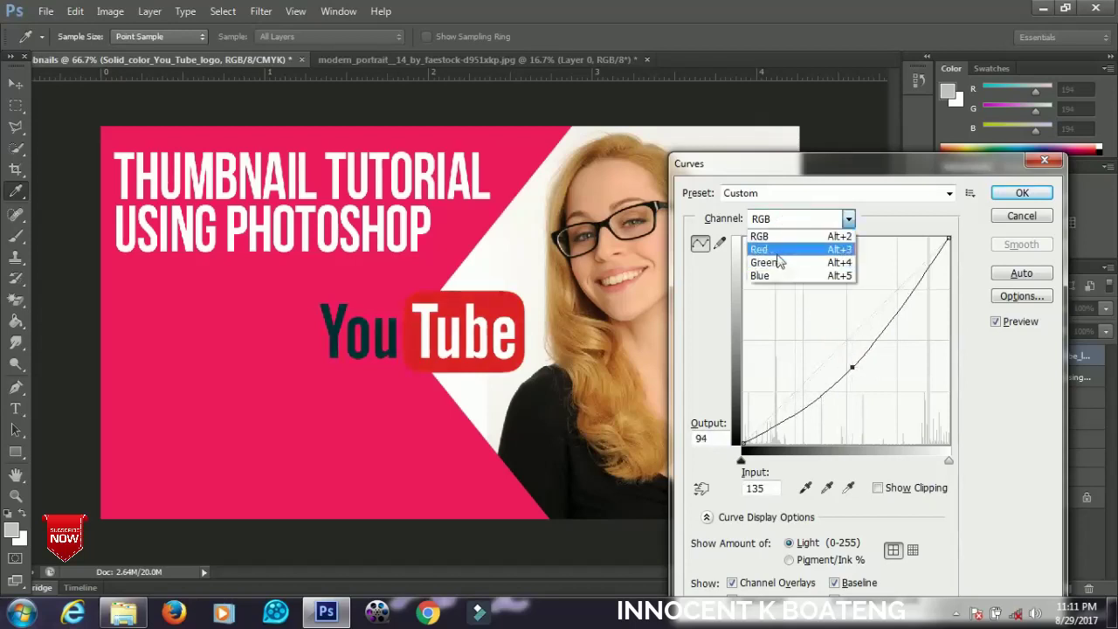
left_click(777, 255)
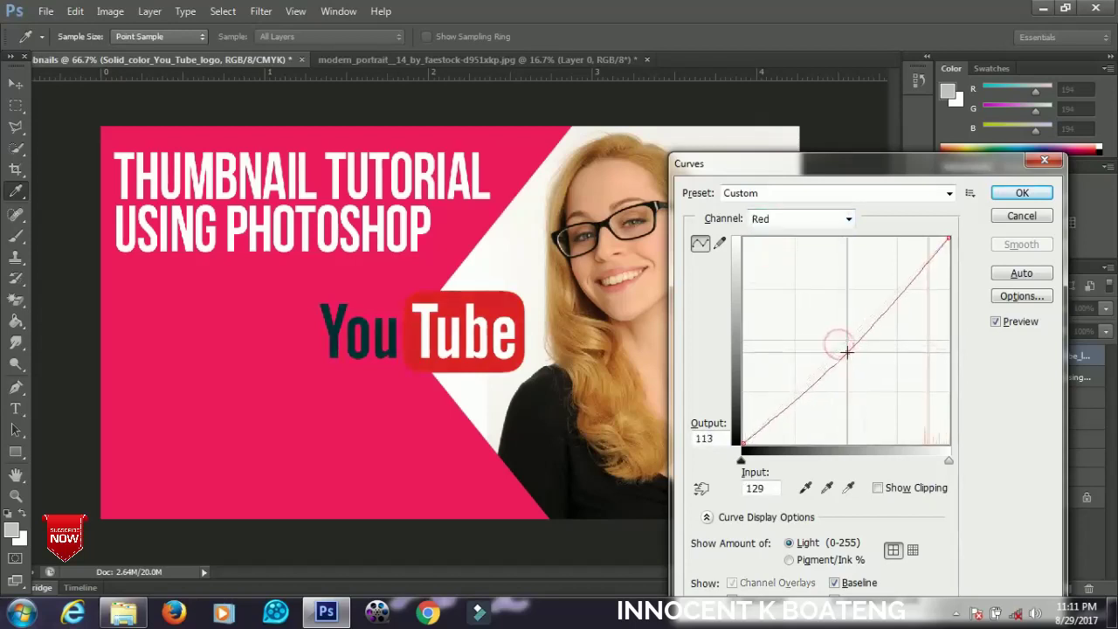
left_click_drag(847, 352, 847, 354)
left_click(1022, 194)
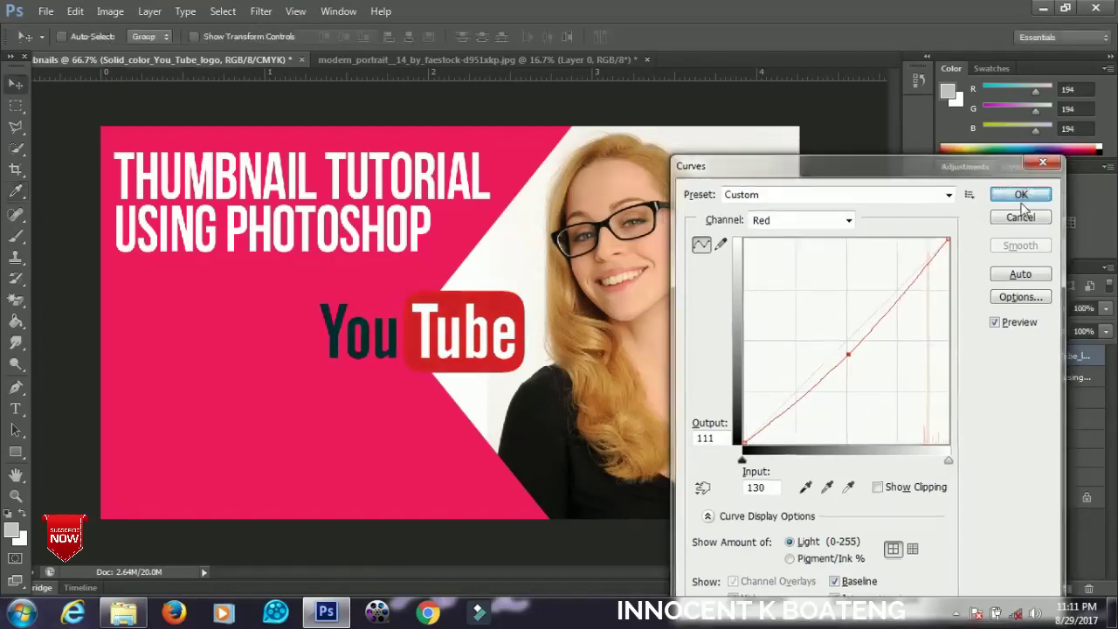
Add a white 13.34 pt Bebas Neue text line in the lower pink area reading "WITH" followed by the presenter's full name
key("ctrl+minus")
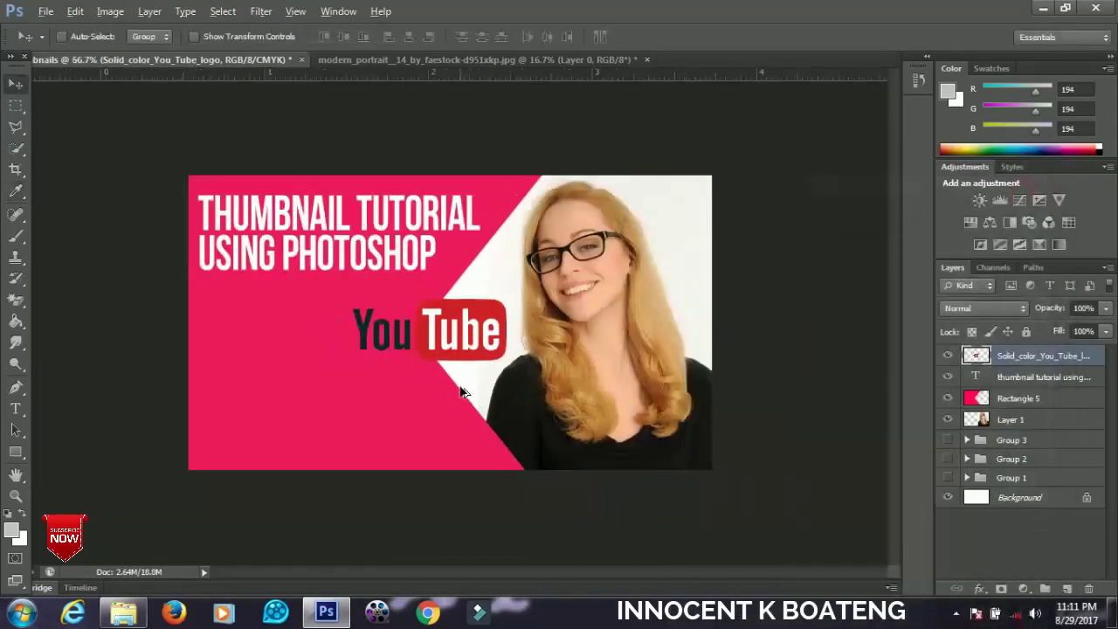
key("ctrl+plus")
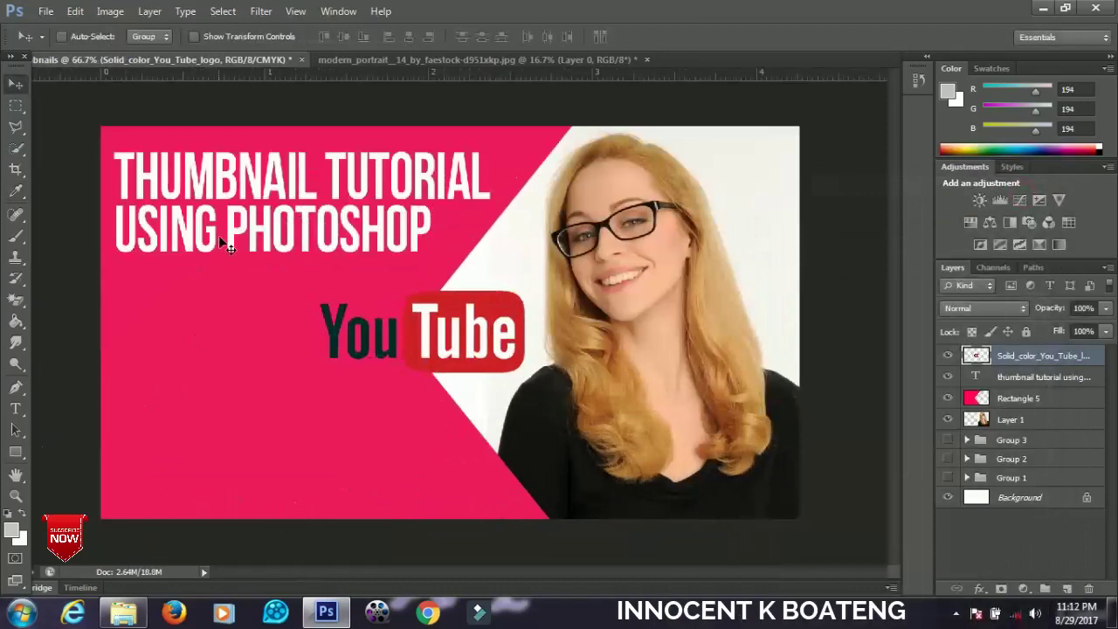
key("r")
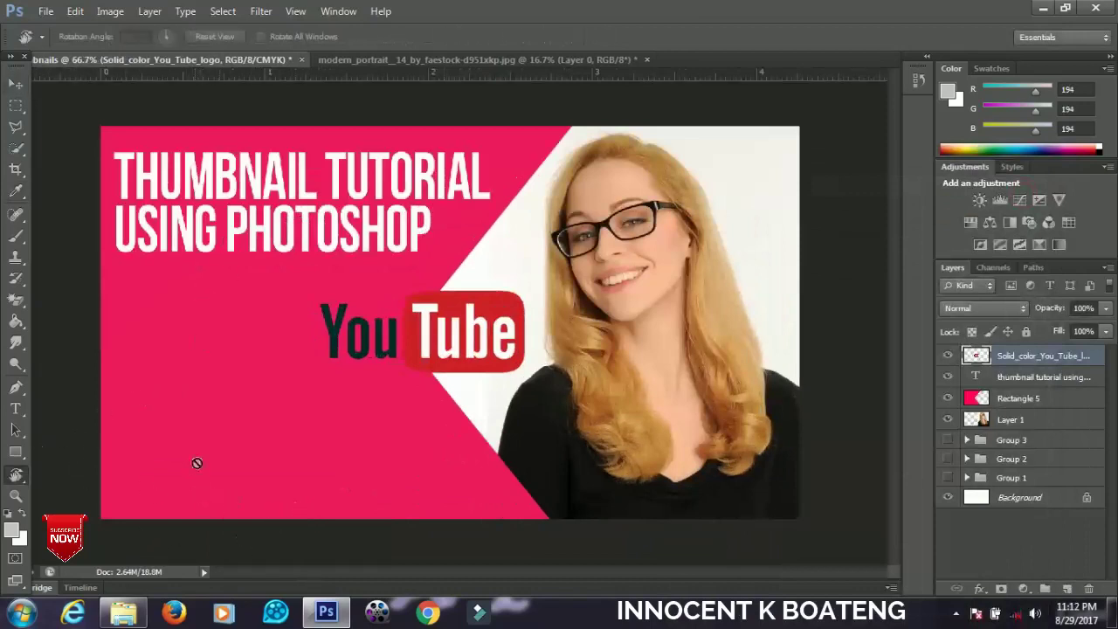
key("t")
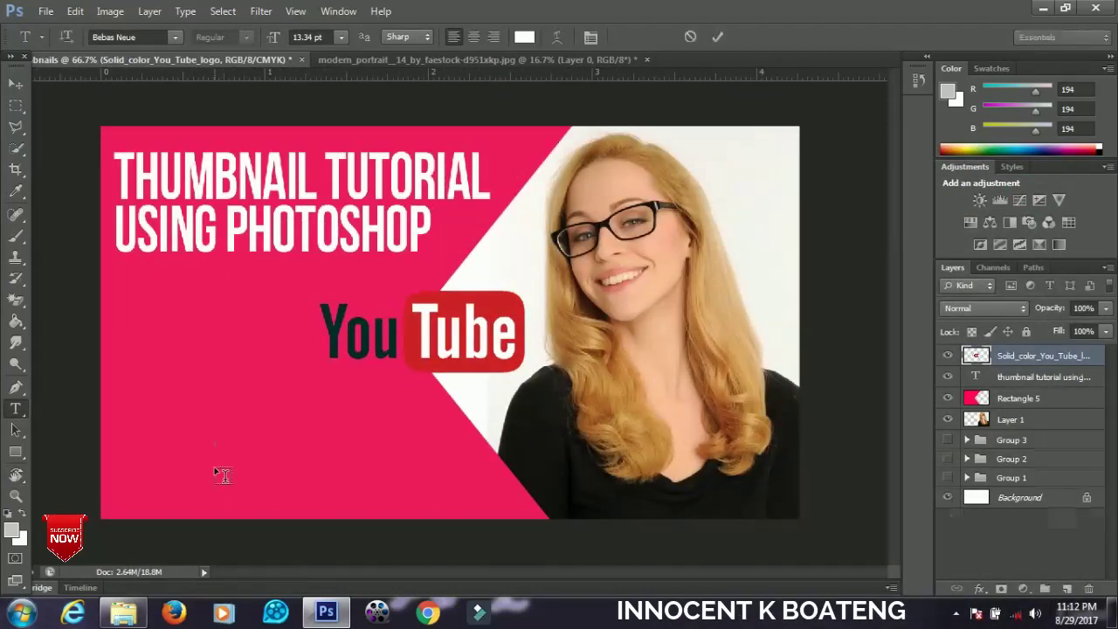
left_click(223, 474)
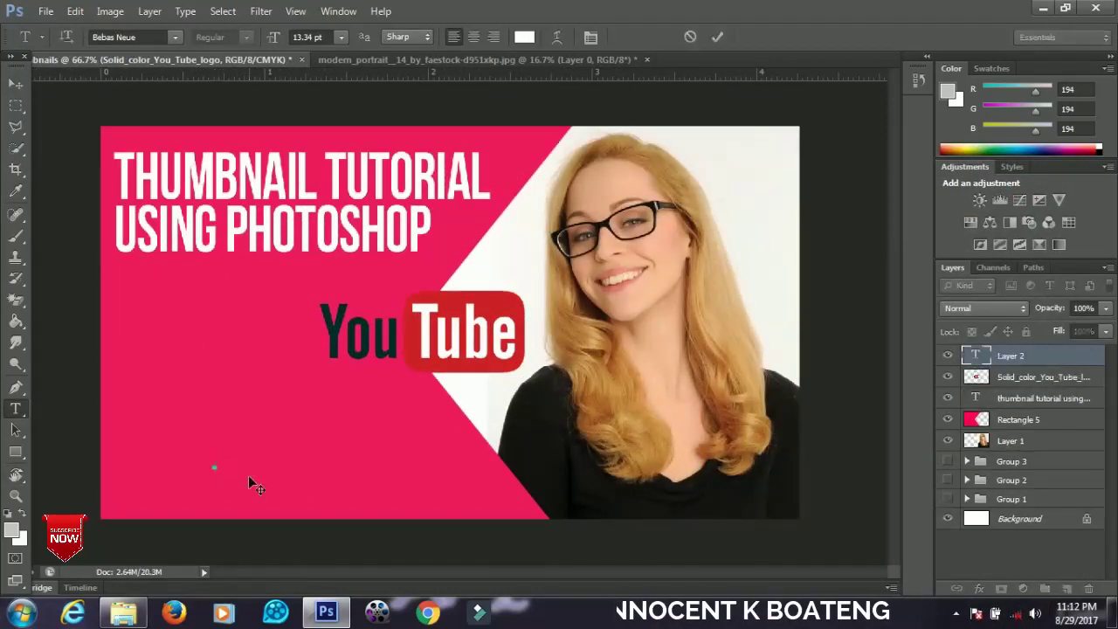
type("WITH I")
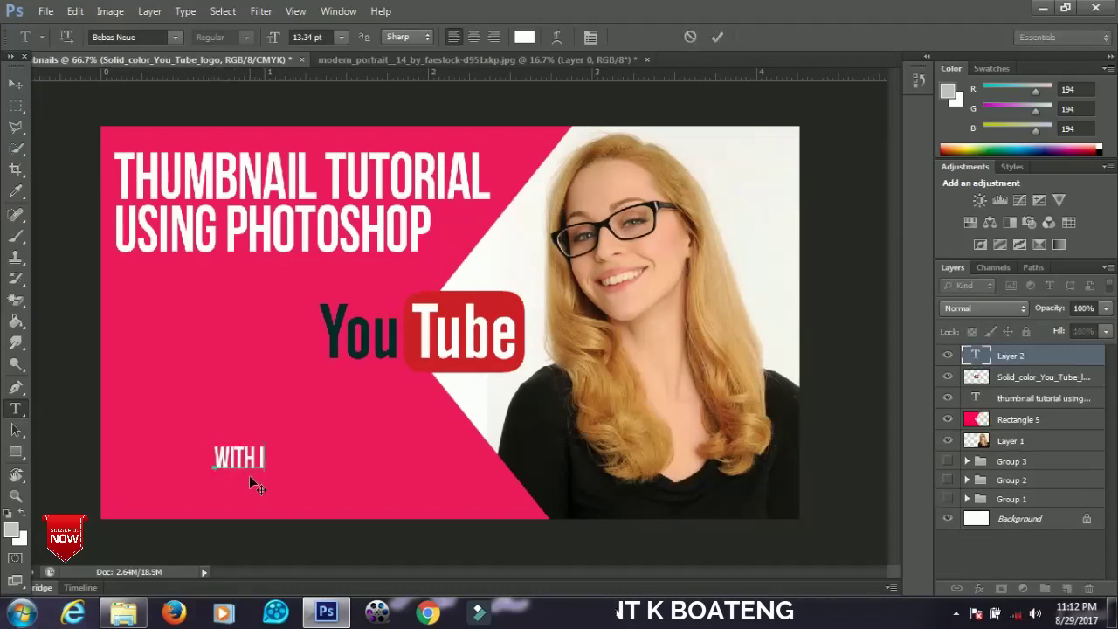
type("NNOCENT K BOATENG")
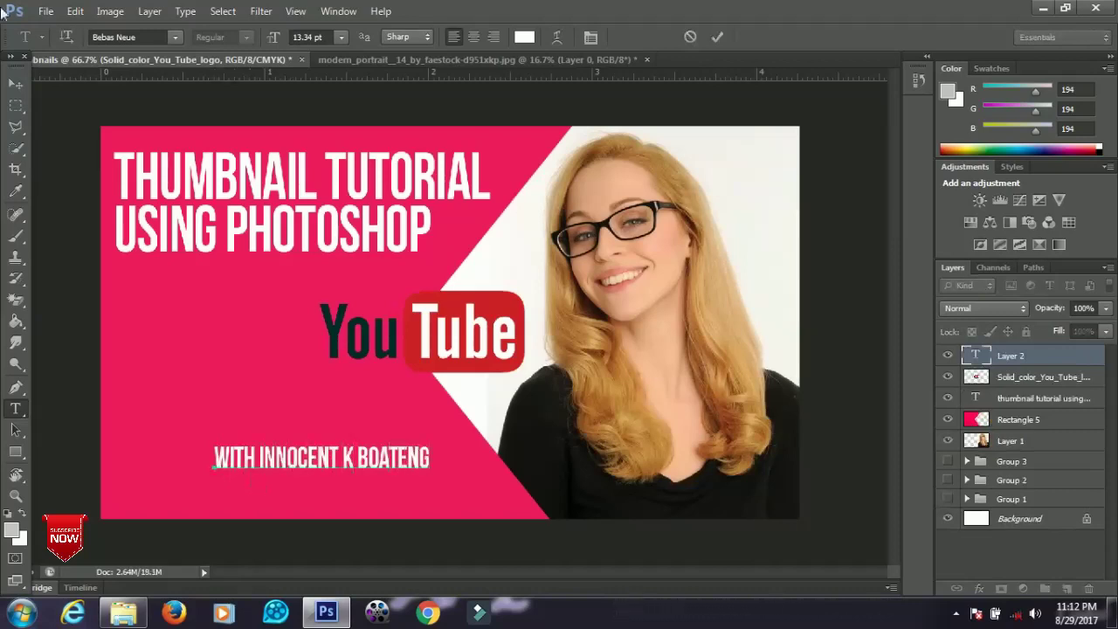
Scale the presenter line up to about 170% and position it in the canvas's lower left corner, its start aligned with the title's
left_click(15, 83)
left_click_drag(340, 511, 277, 498)
key("ctrl+t")
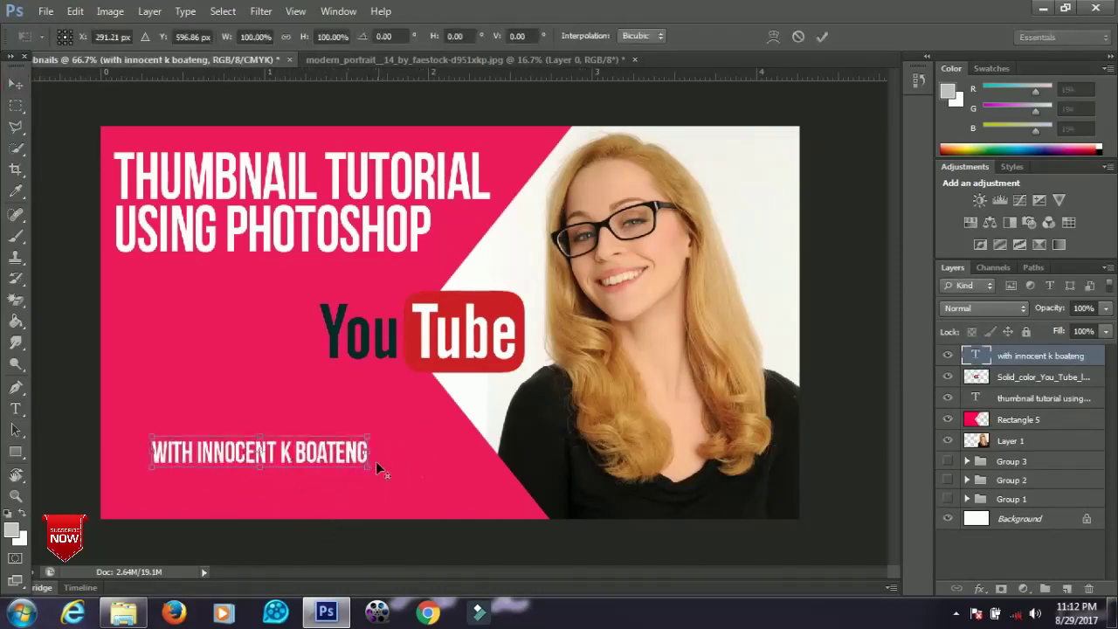
left_click_drag(368, 467, 442, 512)
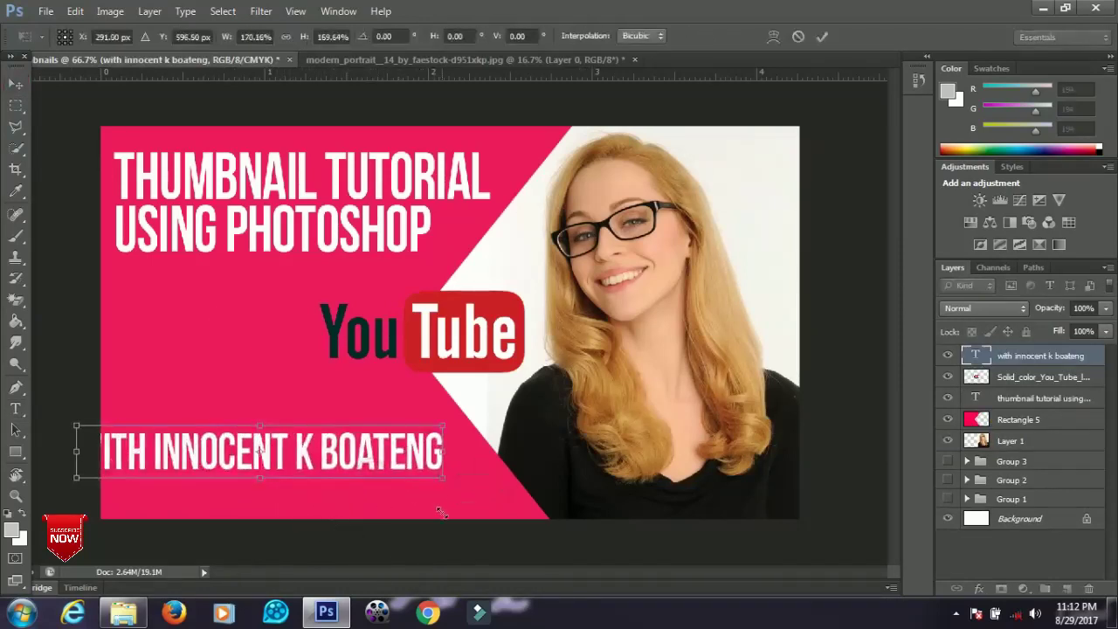
key("Return")
left_click_drag(326, 459, 361, 485)
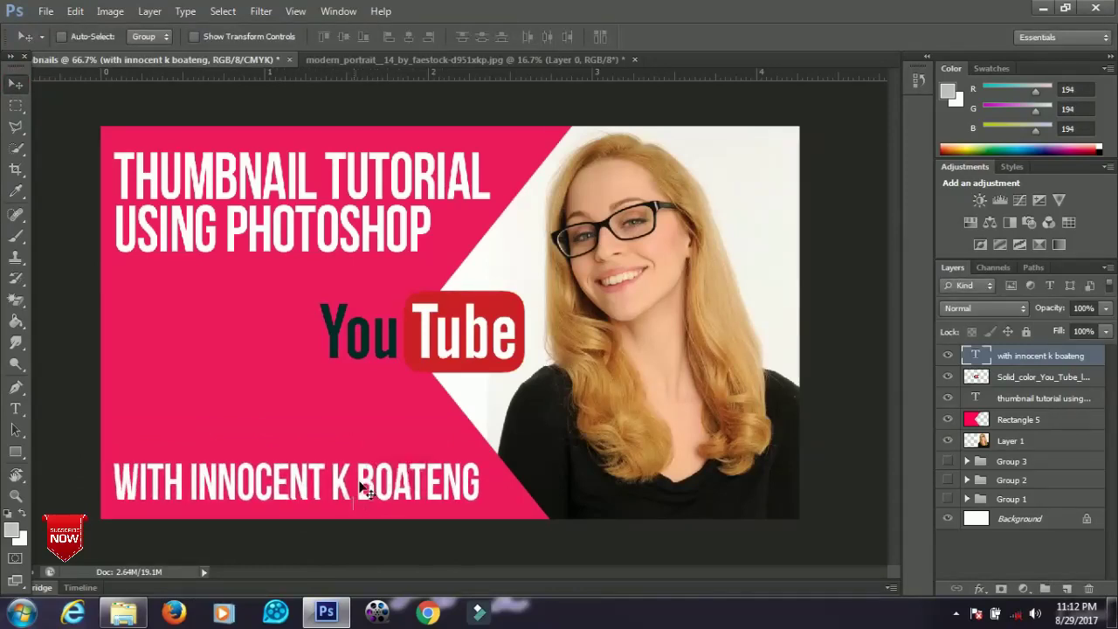
key("ctrl+minus")
key("ctrl+minus")
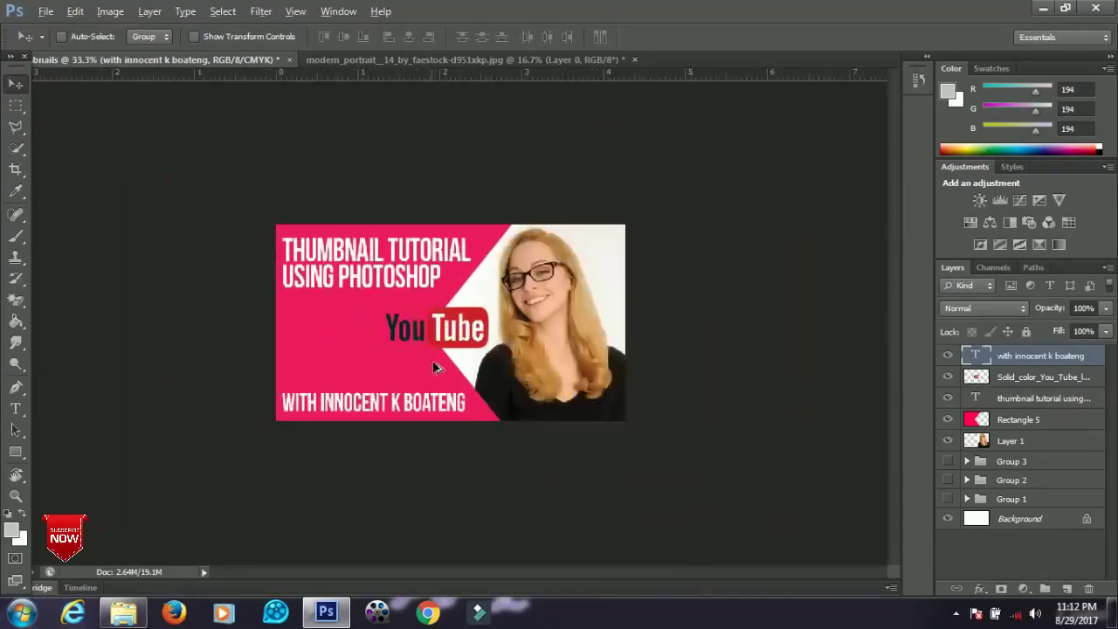
key("ctrl+plus")
key("ctrl+plus")
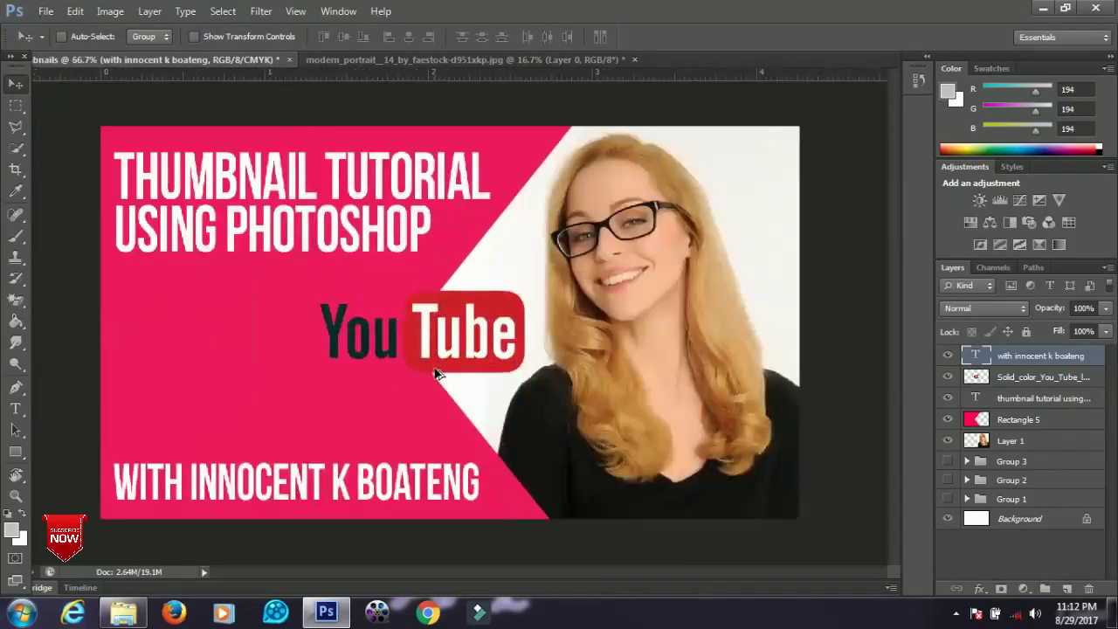